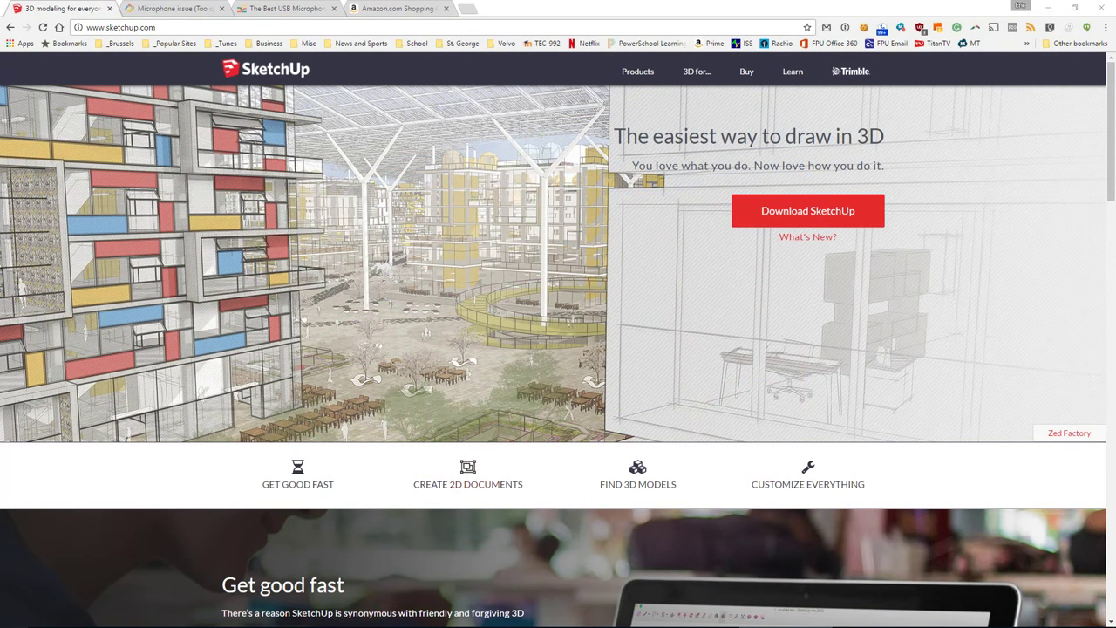
- Launch SketchUp Pro 2017 from the Windows Start menu
{"action": "key", "text": "super"}
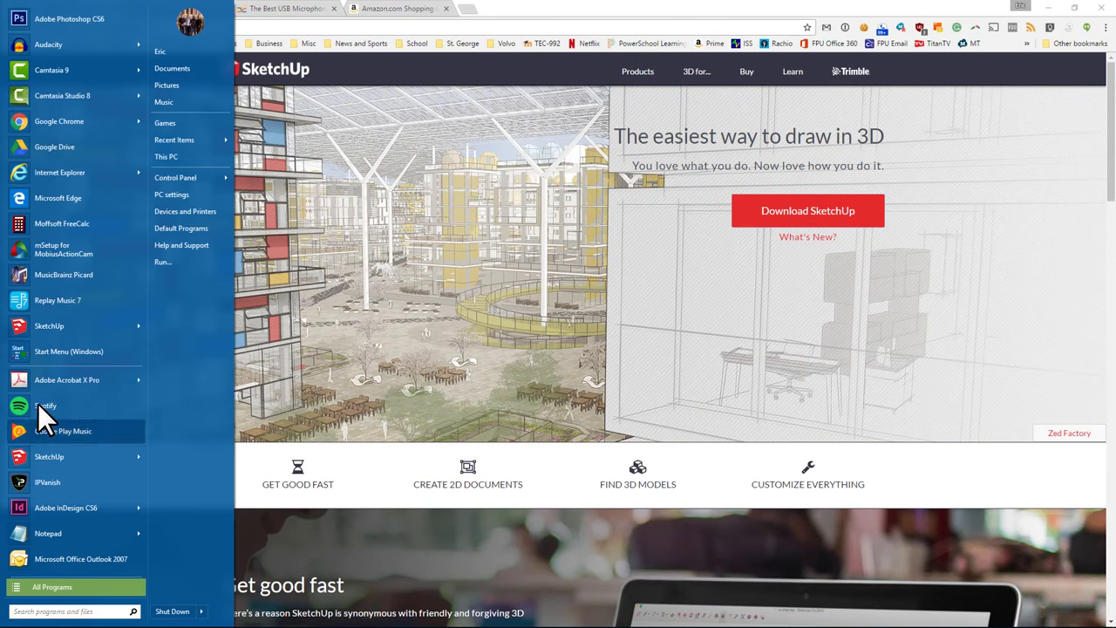
{"action": "left_click", "coordinate": [40, 321]}
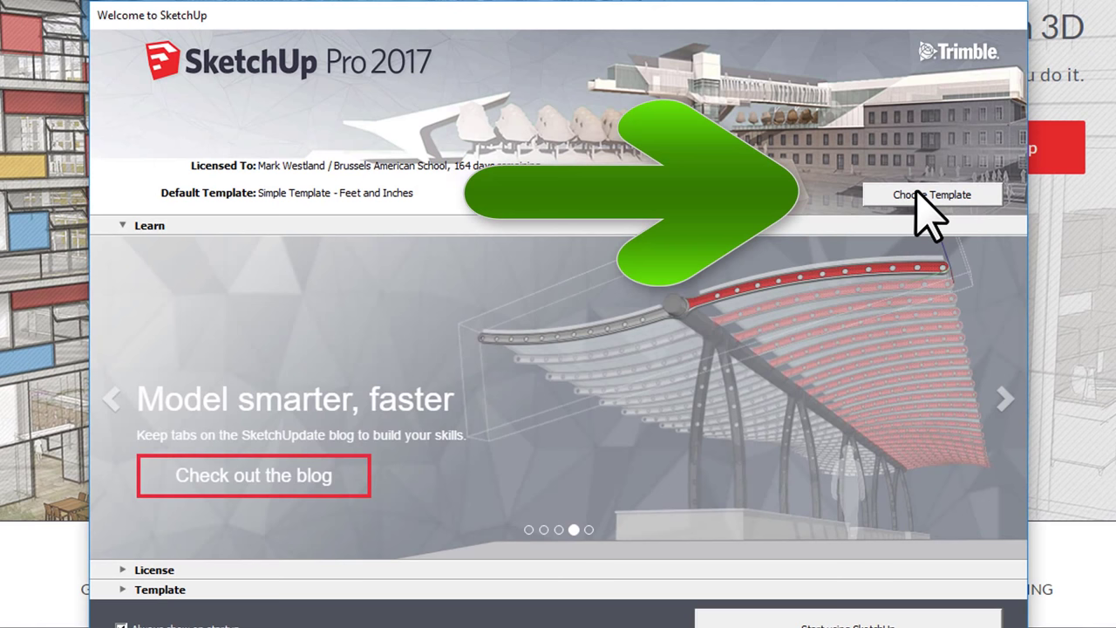
- Start a new model from the Simple Template - Feet and Inches
{"action": "left_click", "coordinate": [917, 193]}
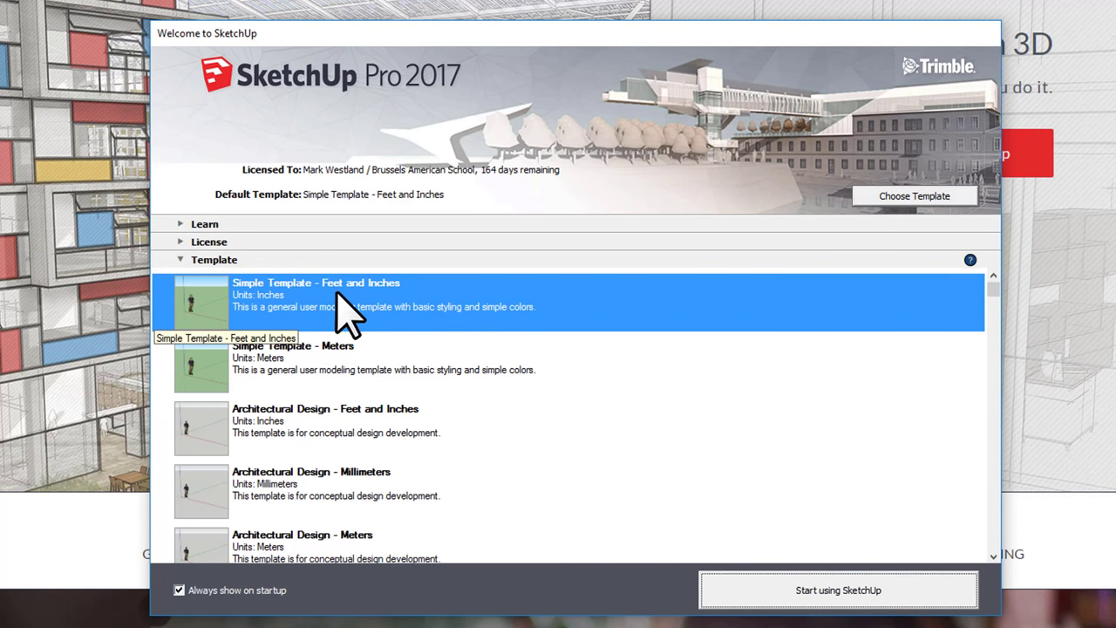
{"action": "left_click", "coordinate": [839, 589]}
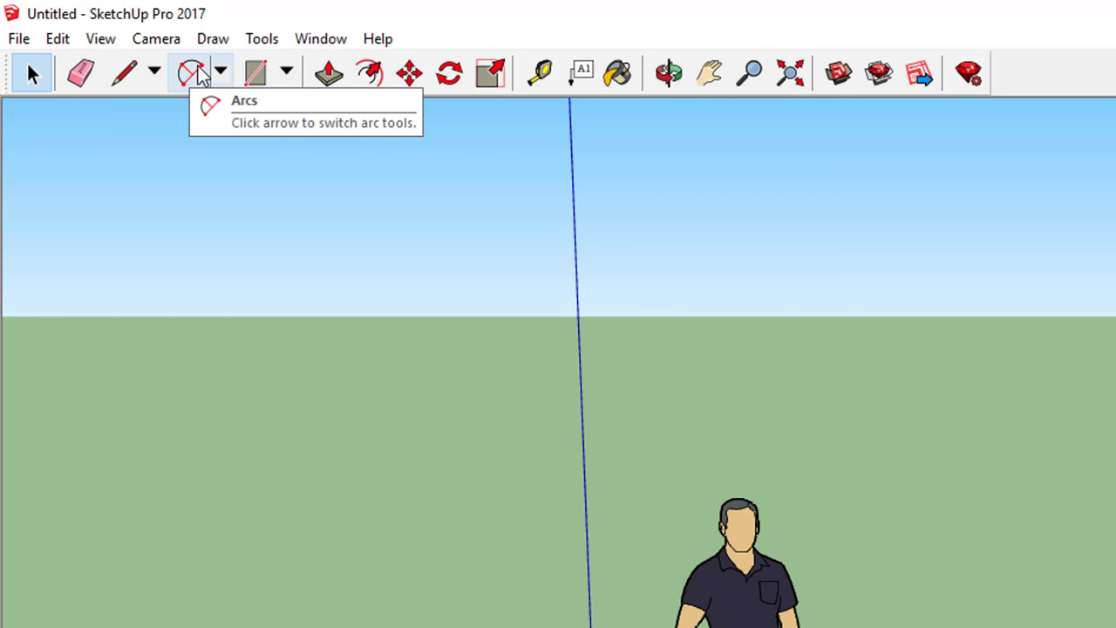
- Collapse Entity Info in the Default Tray and drag the Instructor panel taller
{"action": "left_click", "coordinate": [288, 73]}
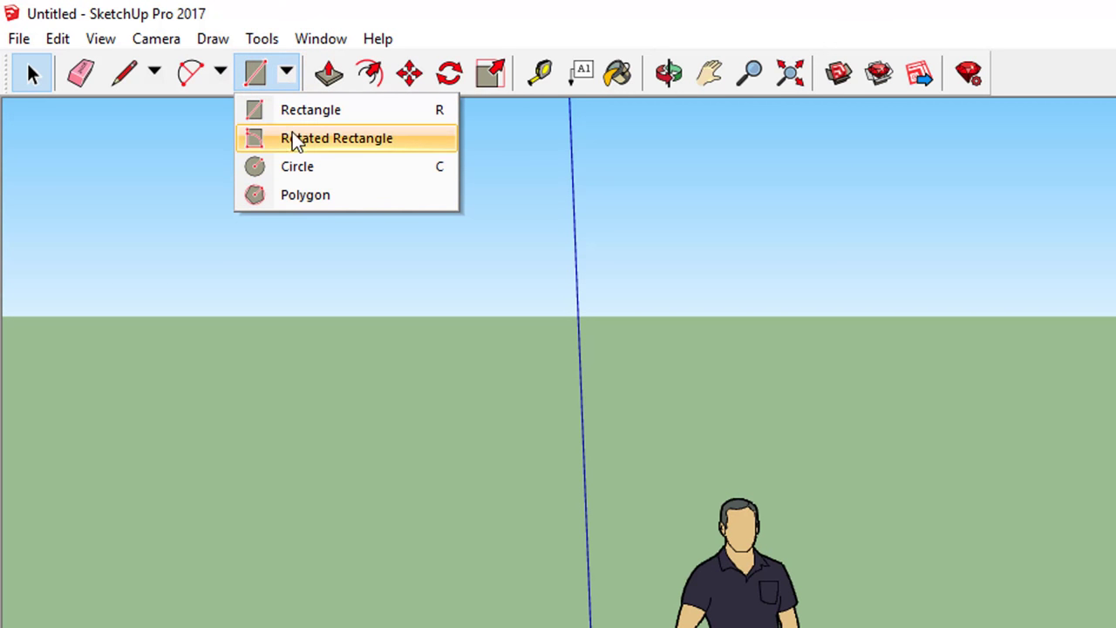
{"action": "left_click", "coordinate": [289, 78]}
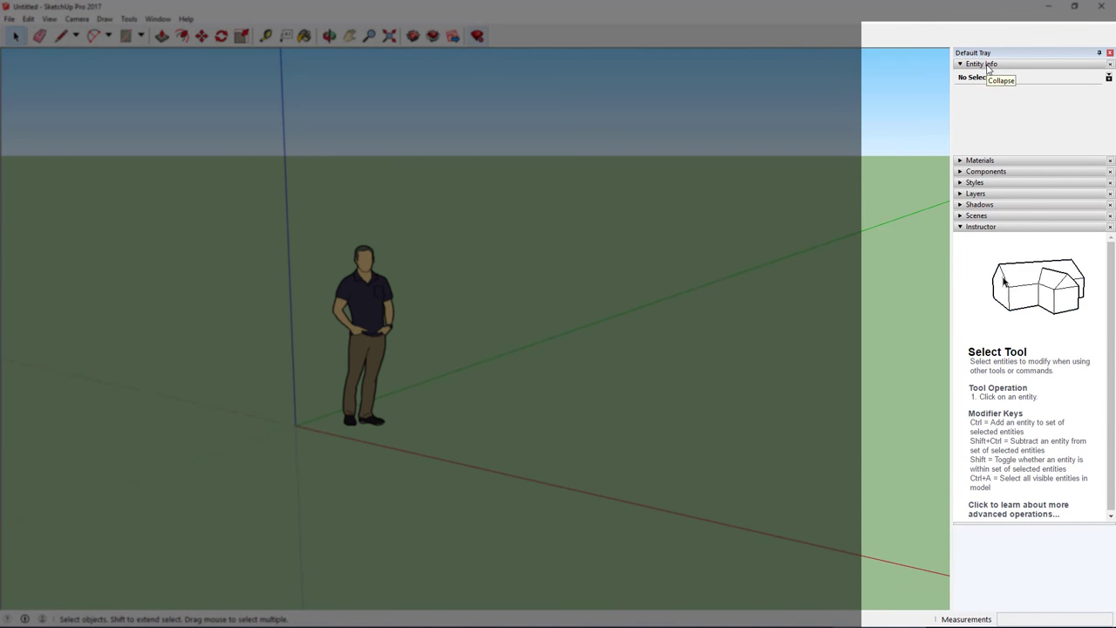
{"action": "left_click", "coordinate": [988, 67]}
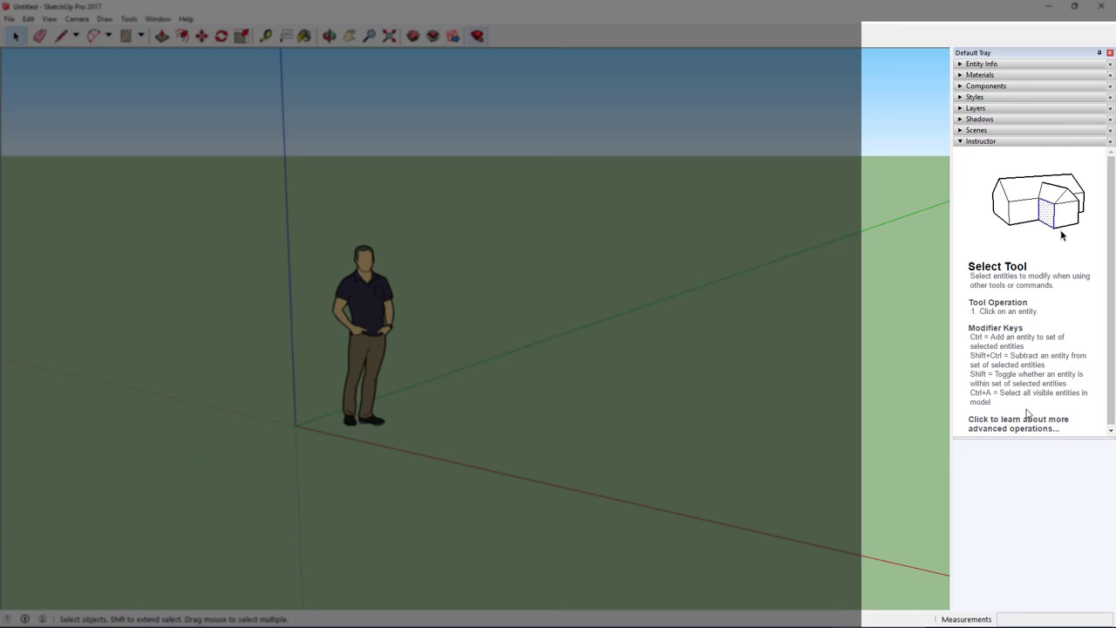
{"action": "left_click_drag", "start_coordinate": [1020, 435], "coordinate": [1015, 598]}
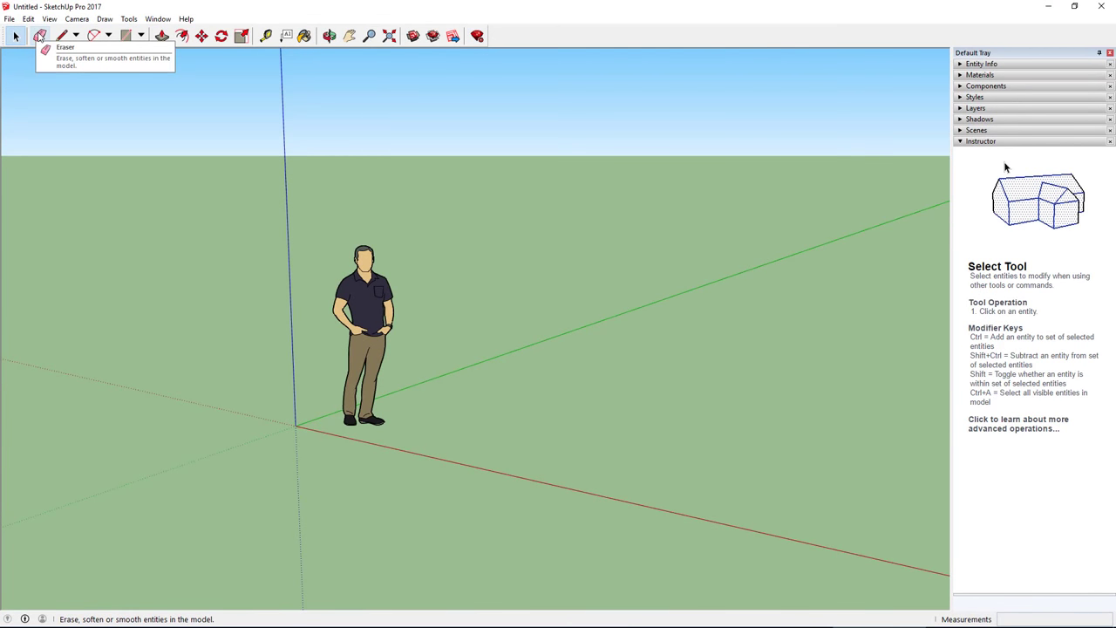
- Select and delete the standing human figure, then switch to the Line tool
{"action": "left_click", "coordinate": [40, 36]}
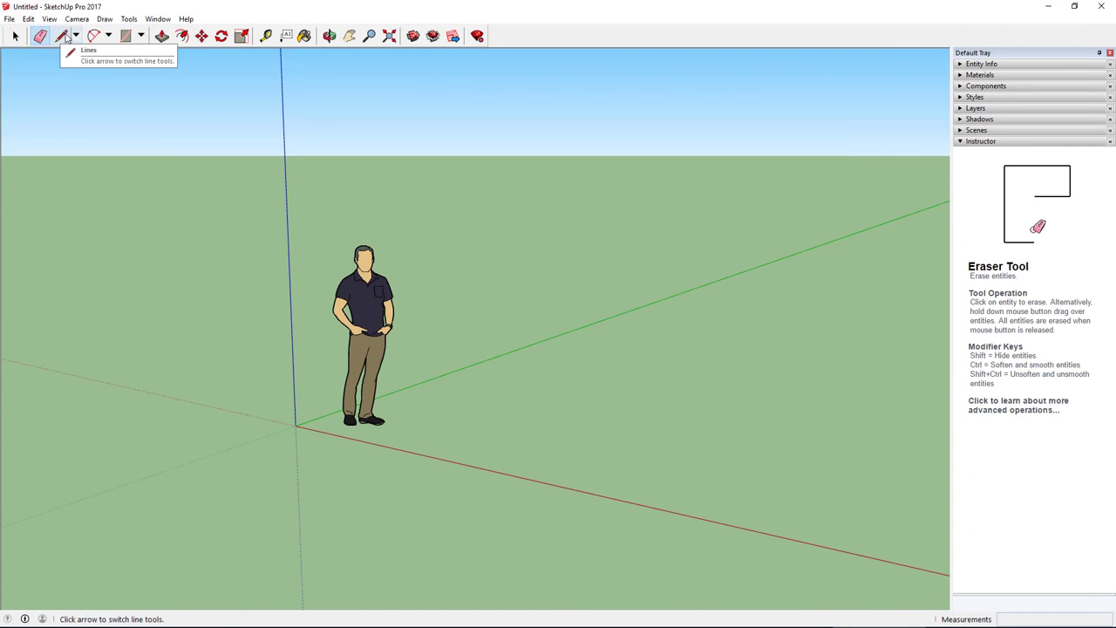
{"action": "left_click", "coordinate": [62, 36]}
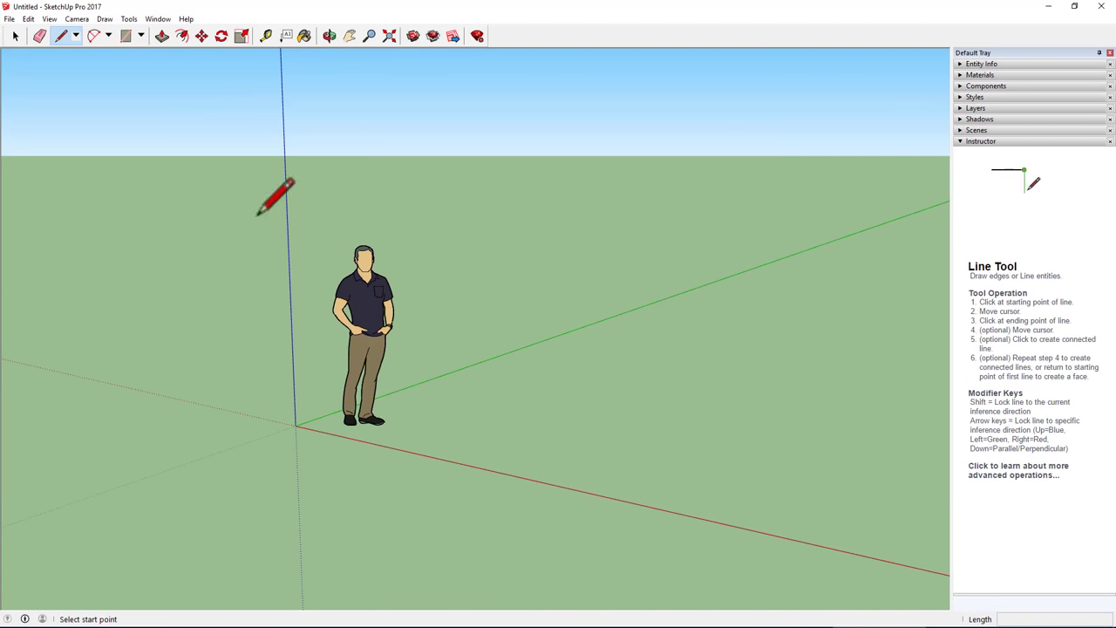
{"action": "left_click", "coordinate": [15, 34]}
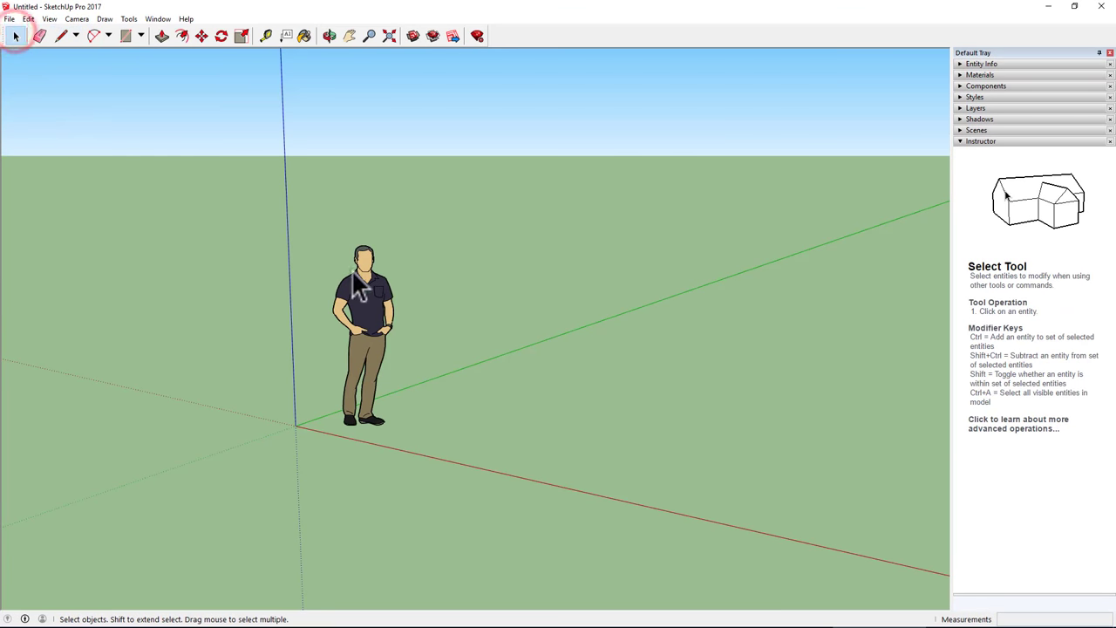
{"action": "left_click", "coordinate": [388, 310]}
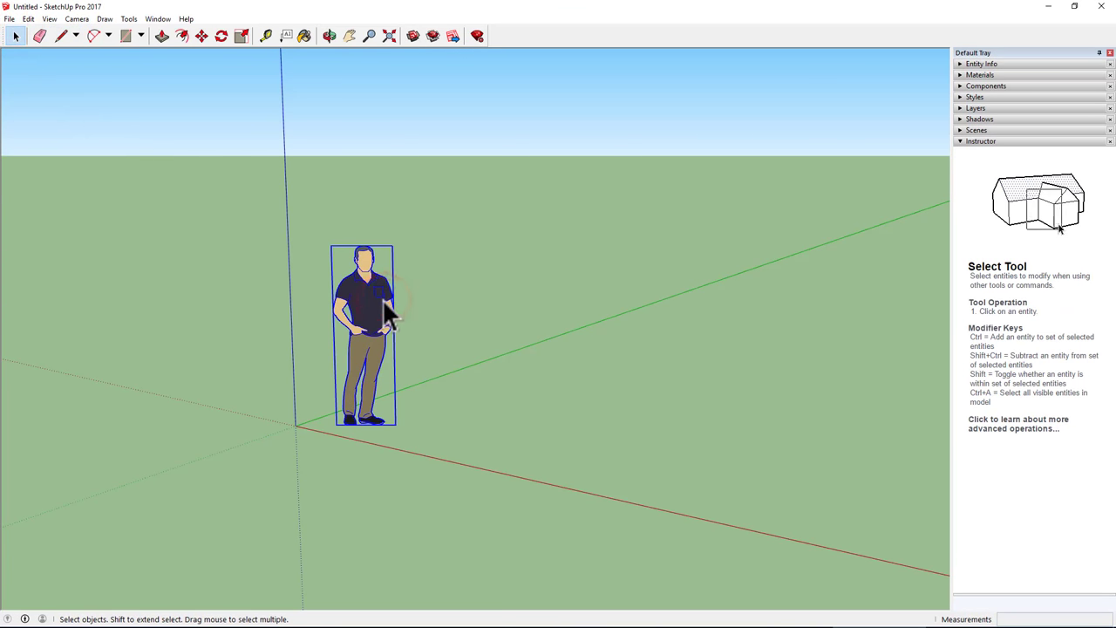
{"action": "key", "text": "Delete"}
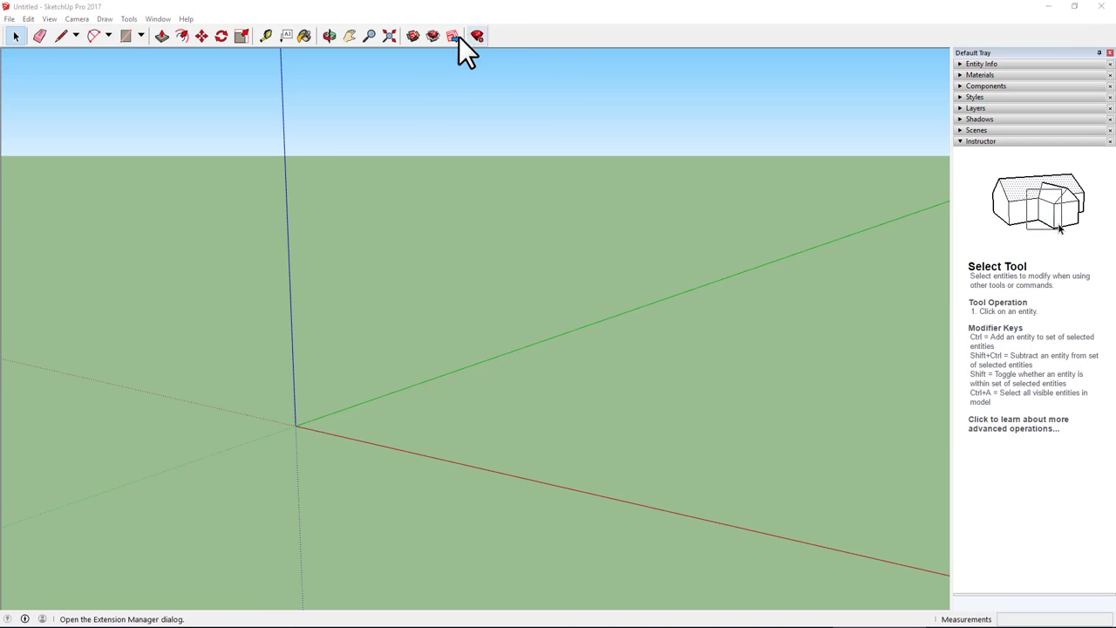
{"action": "left_click", "coordinate": [59, 37]}
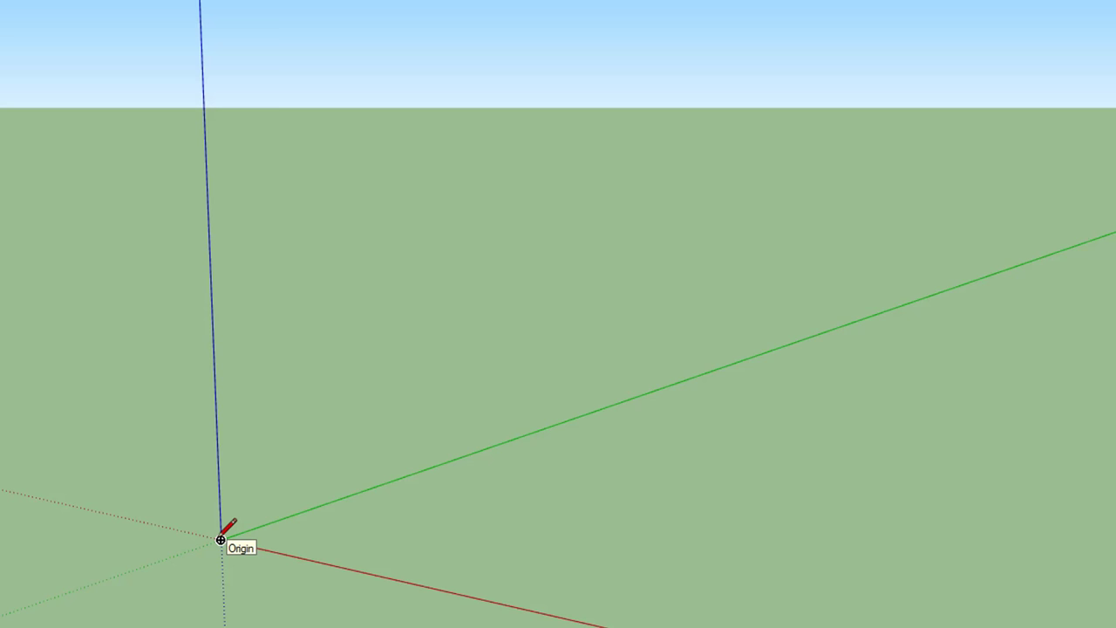
{"action": "left_click", "coordinate": [221, 540]}
{"action": "key", "text": "Escape"}
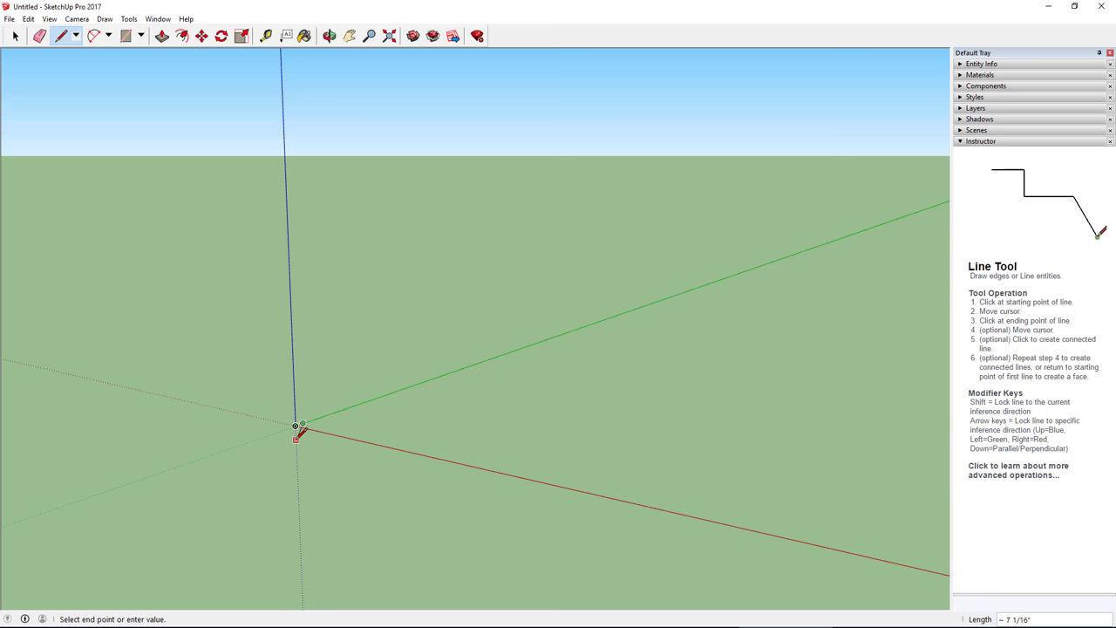
- Draw a closed outline from the origin with 8" and 4" edges, forming a ground face
{"action": "scroll", "coordinate": [296, 433], "scroll_direction": "down", "scroll_amount": 2}
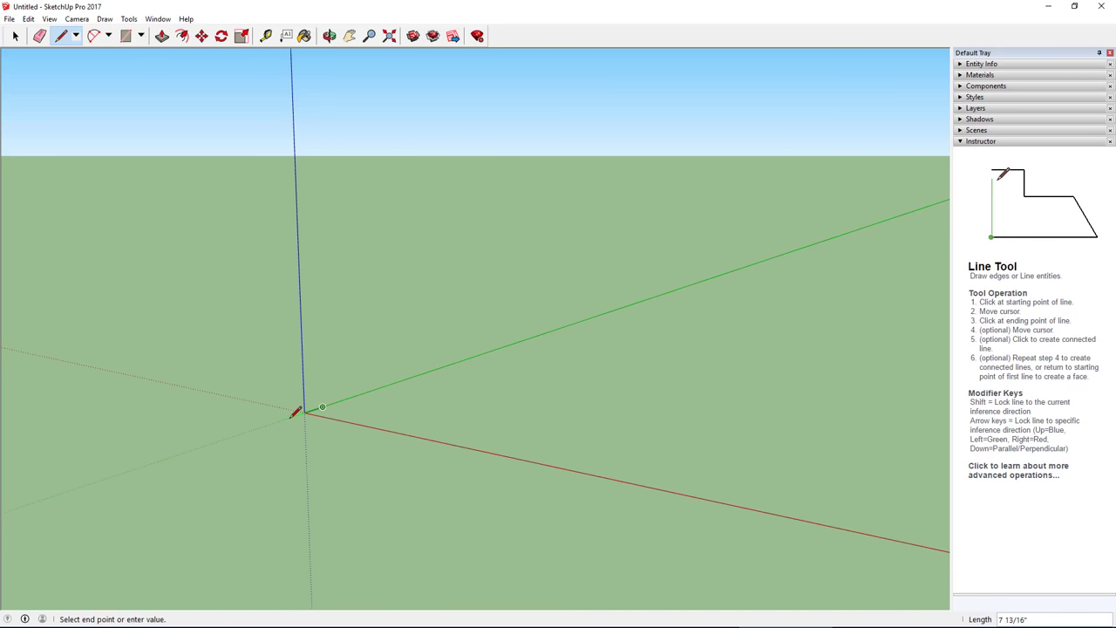
{"action": "left_click", "coordinate": [311, 409]}
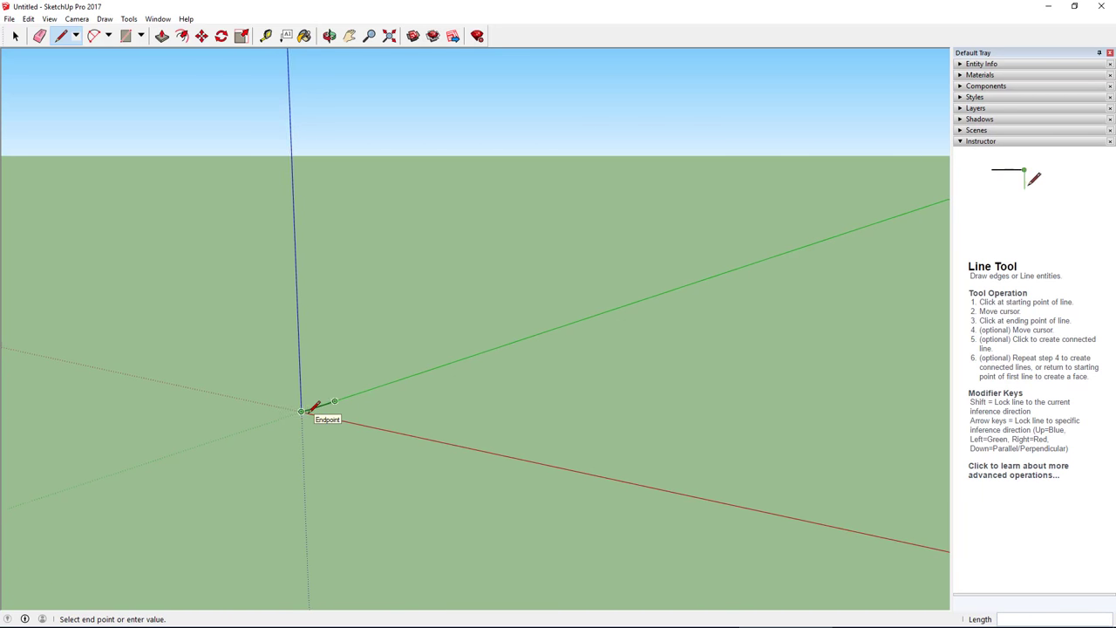
{"action": "scroll", "coordinate": [310, 409], "scroll_direction": "up", "scroll_amount": 4}
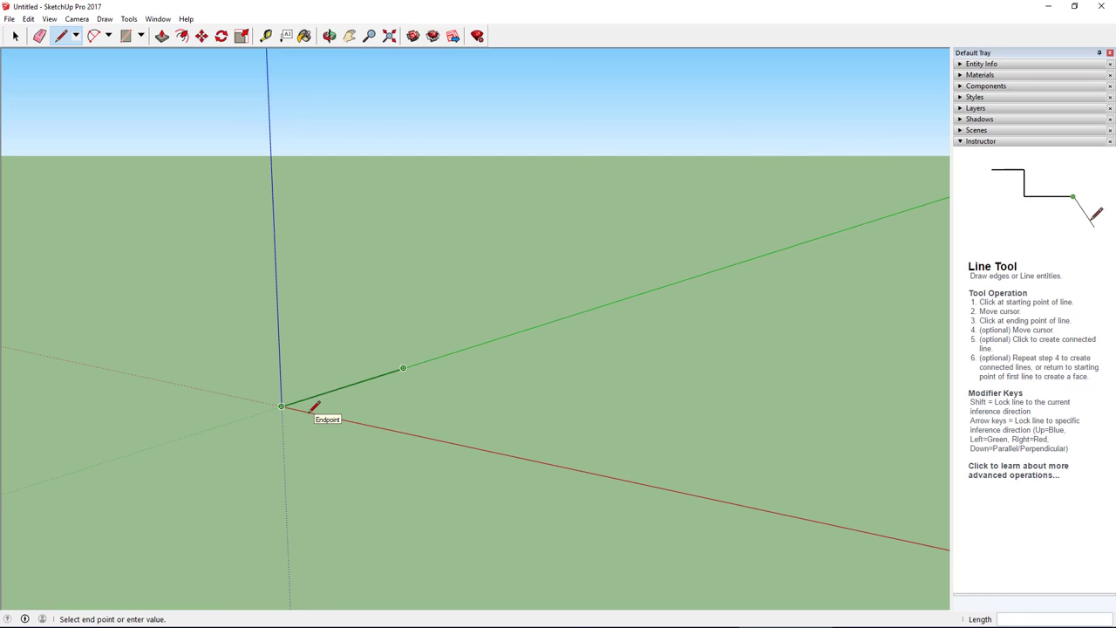
{"action": "left_click", "coordinate": [312, 397]}
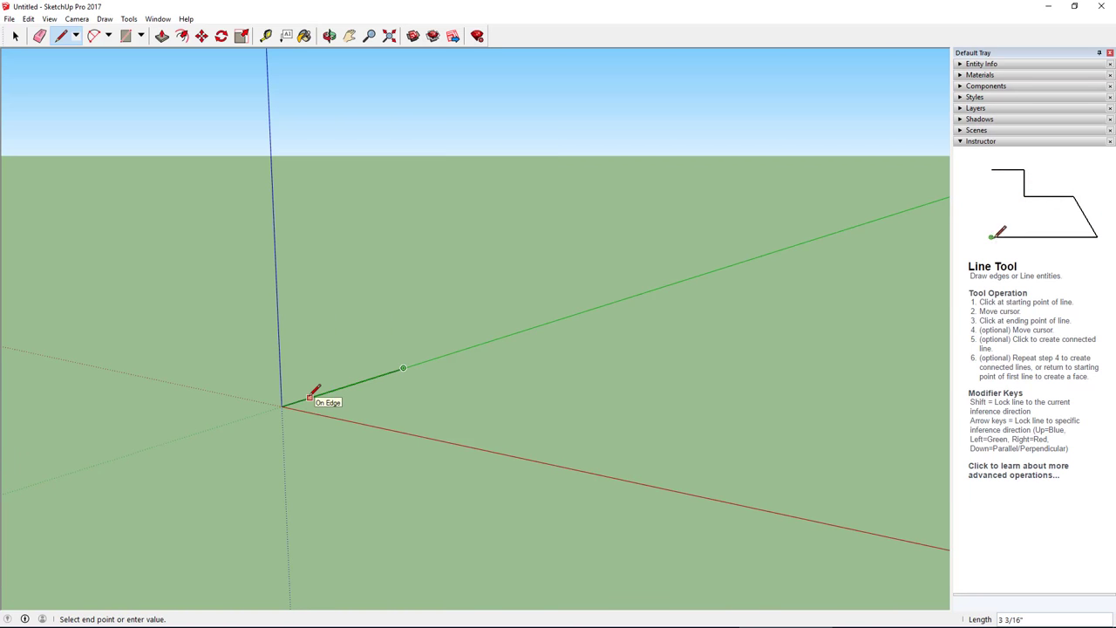
{"action": "scroll", "coordinate": [311, 397], "scroll_direction": "up", "scroll_amount": 2}
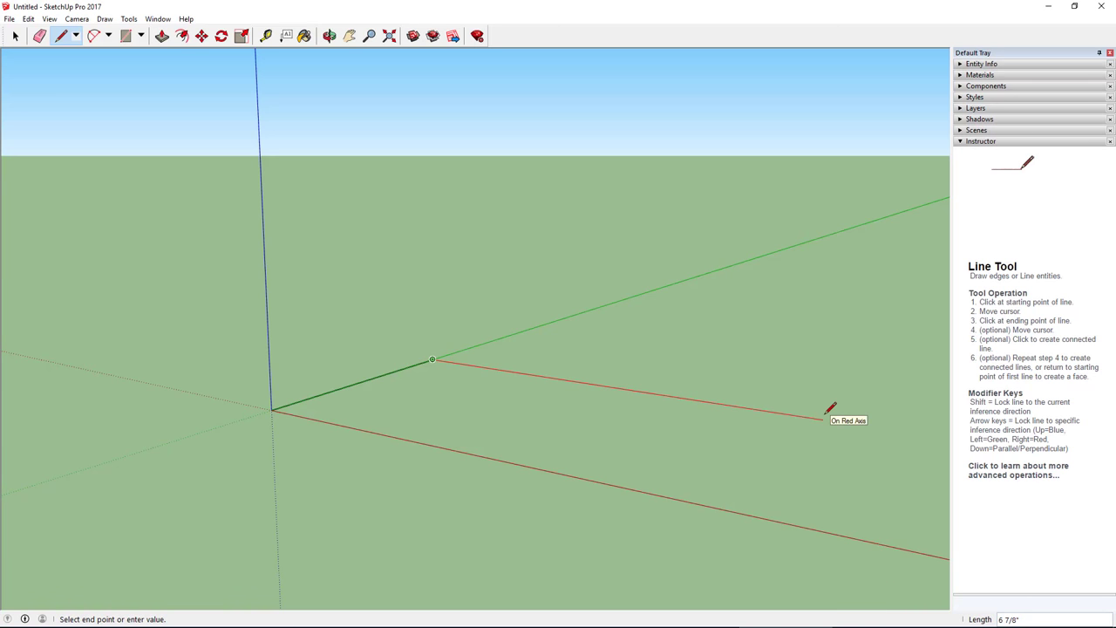
{"action": "type", "text": "8"}
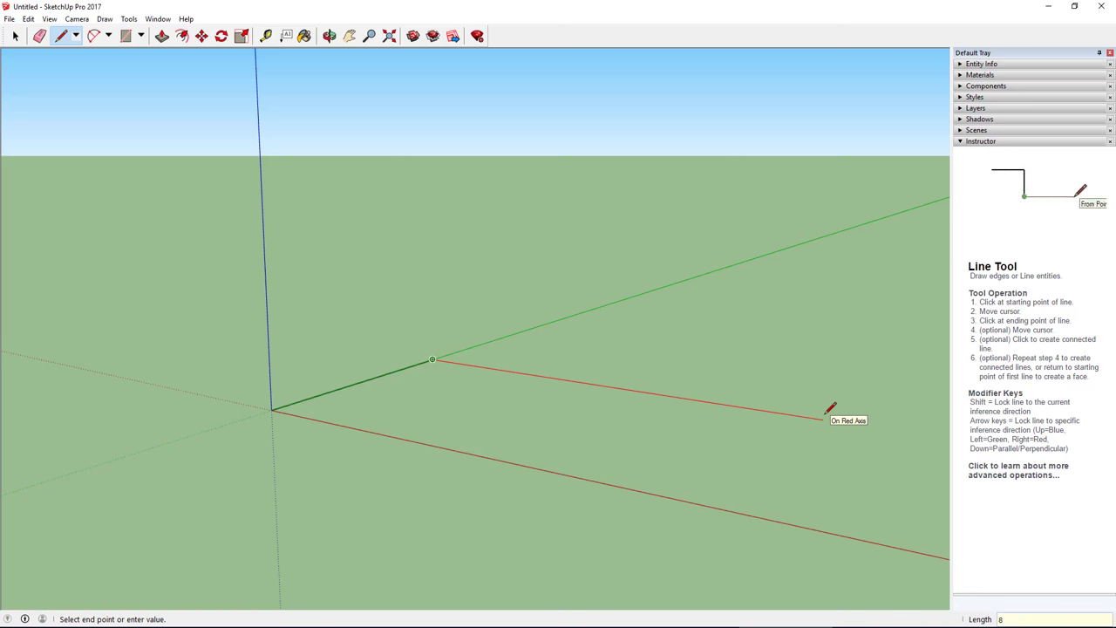
{"action": "key", "text": "Return"}
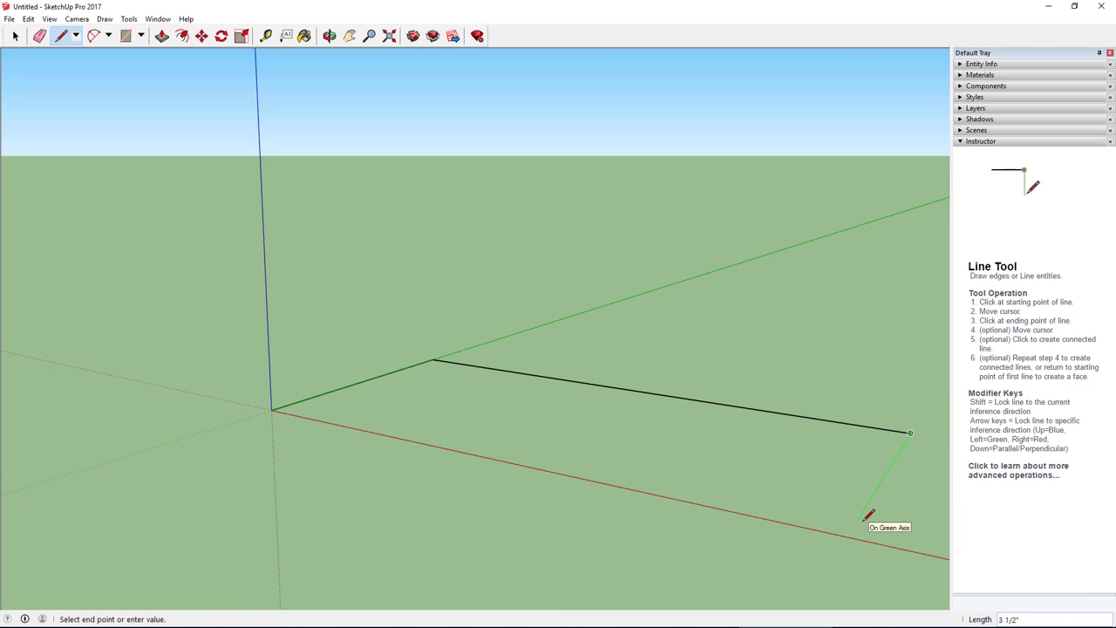
{"action": "type", "text": "4"}
{"action": "key", "text": "Return"}
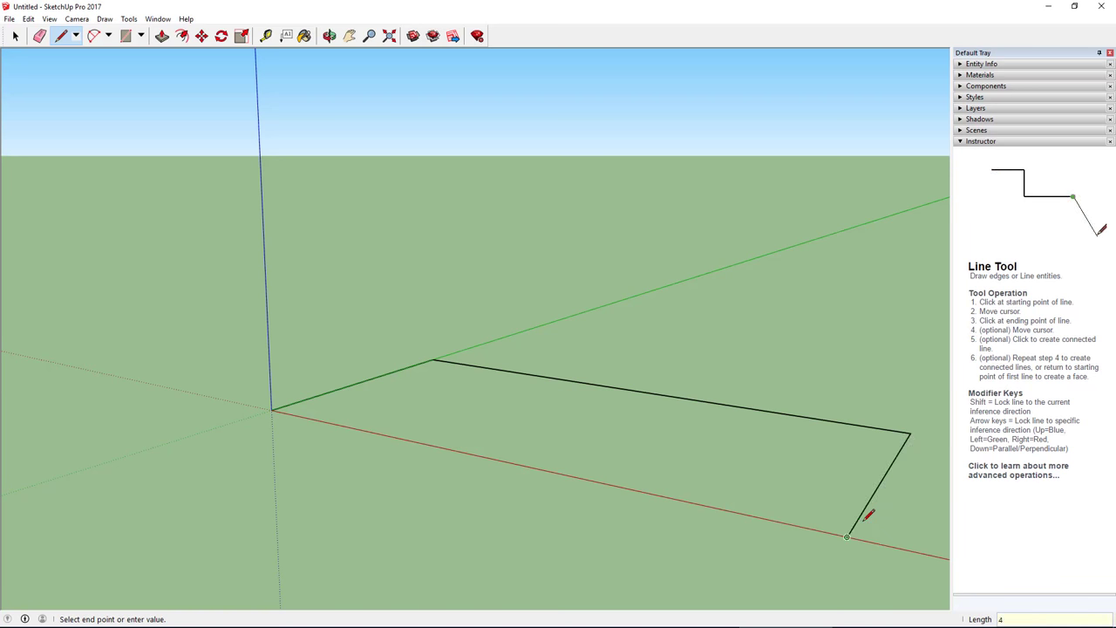
{"action": "left_click", "coordinate": [272, 408]}
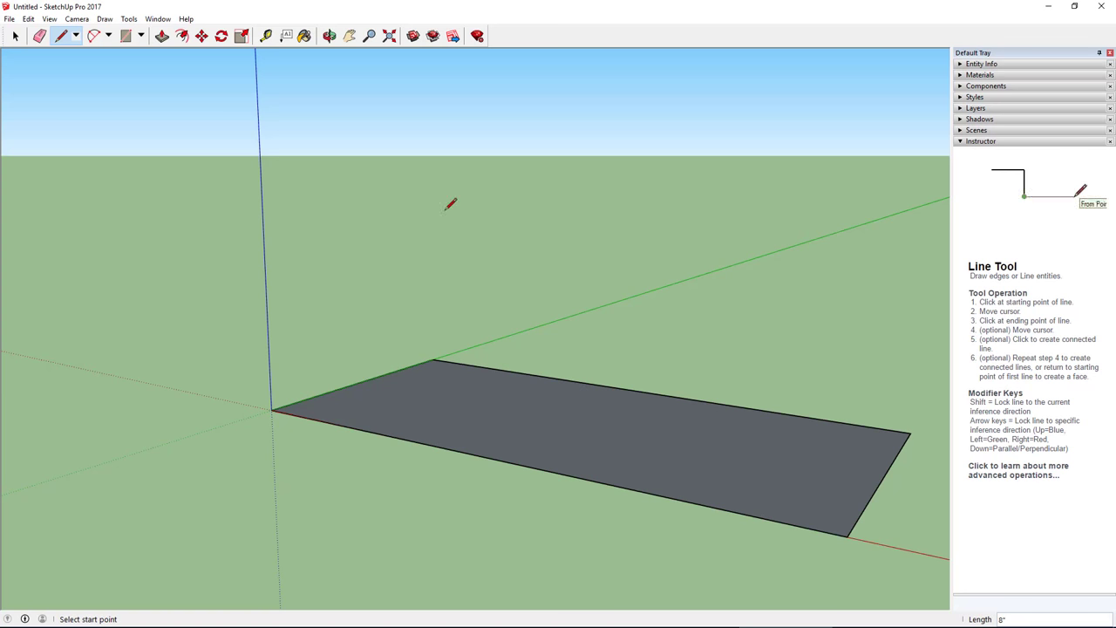
{"action": "key", "text": "space"}
{"action": "left_click", "coordinate": [532, 408]}
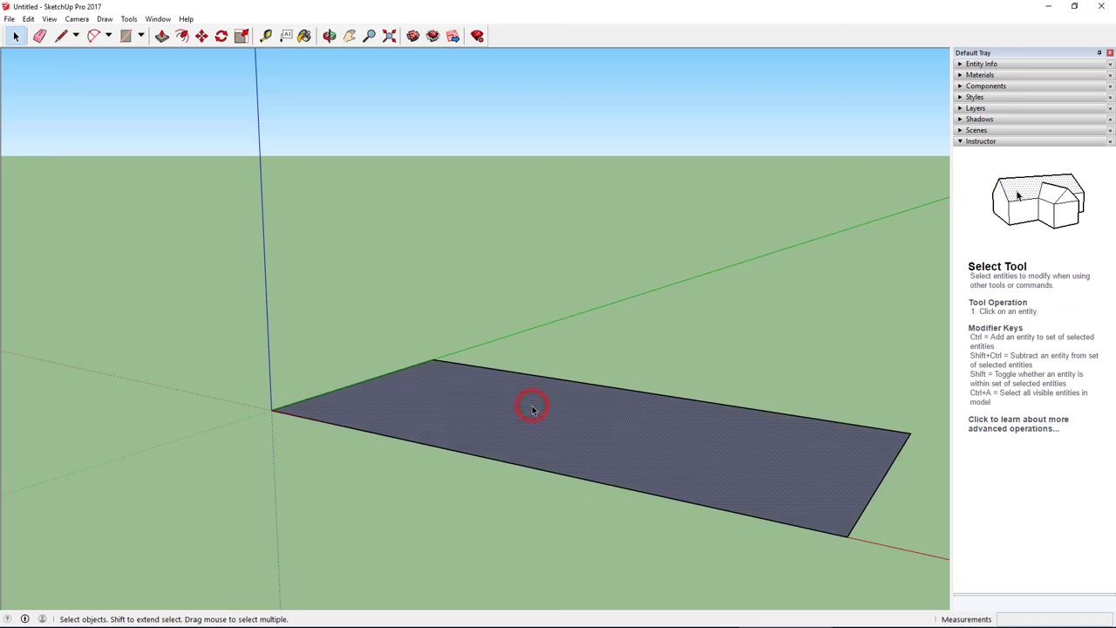
{"action": "left_click", "coordinate": [493, 468]}
{"action": "left_click", "coordinate": [493, 460]}
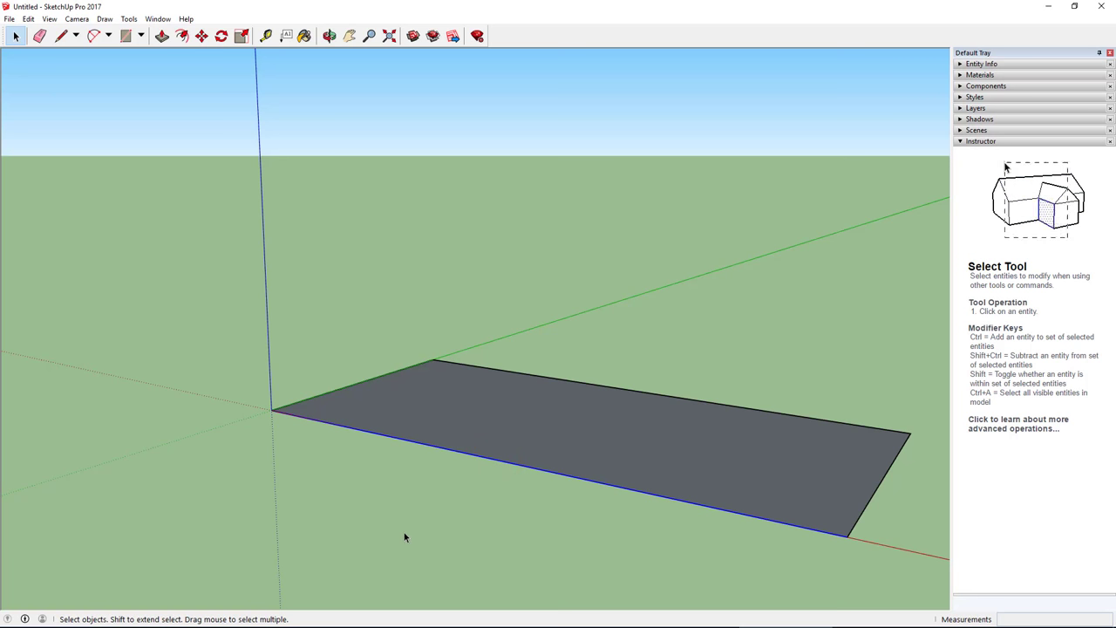
{"action": "key", "text": "Delete"}
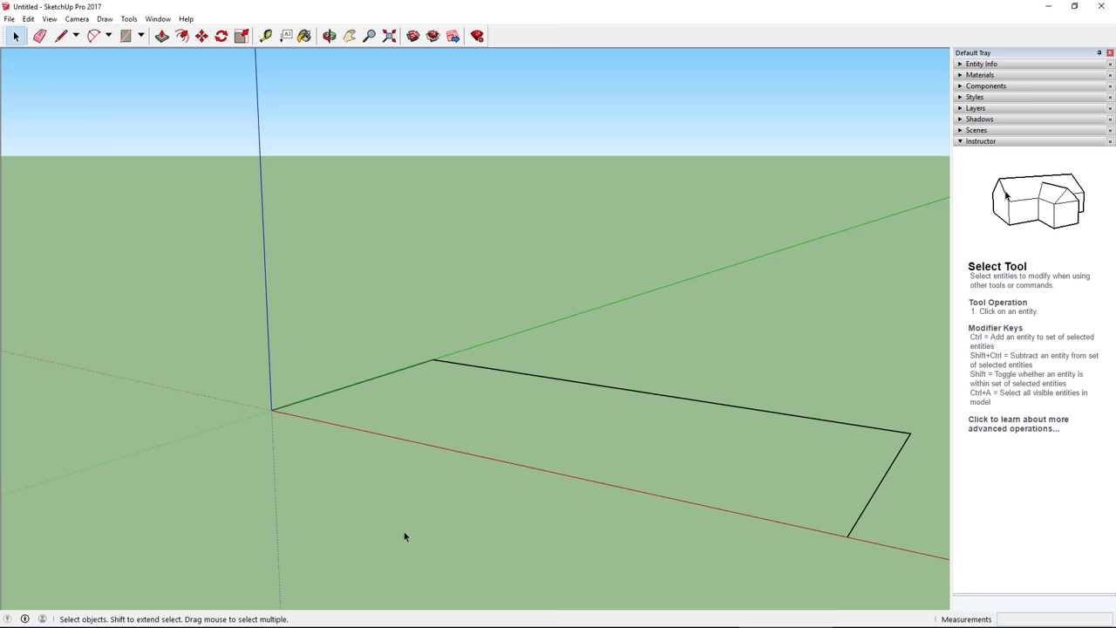
{"action": "key", "text": "ctrl+y"}
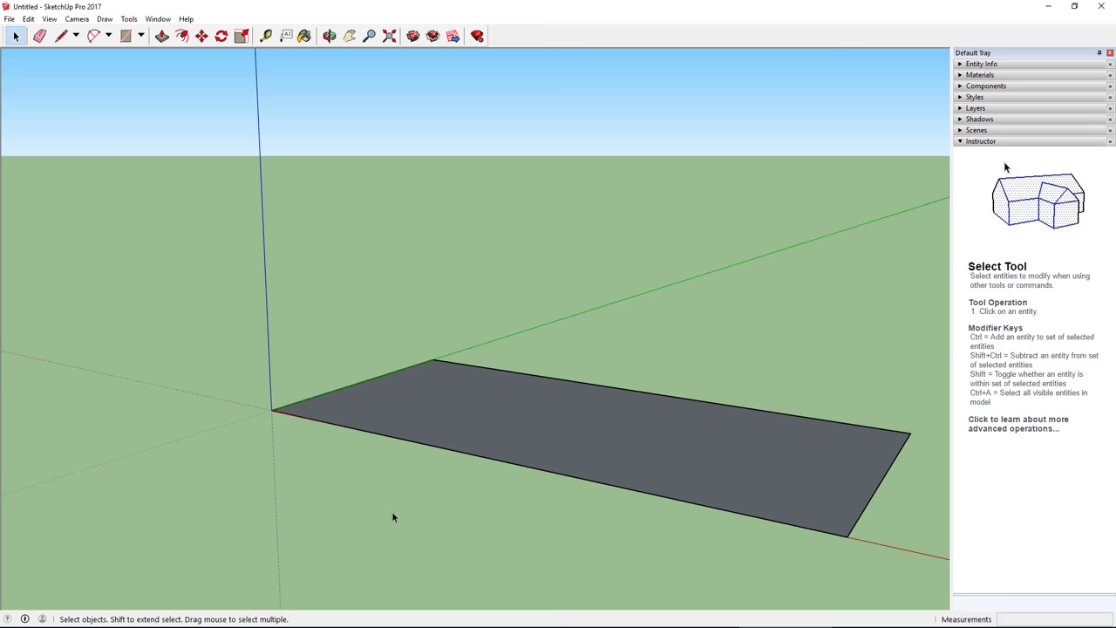
- Push/pull the rectangle face up into a 1/2" thick slab, redoing the extrusion once
{"action": "left_click", "coordinate": [162, 36]}
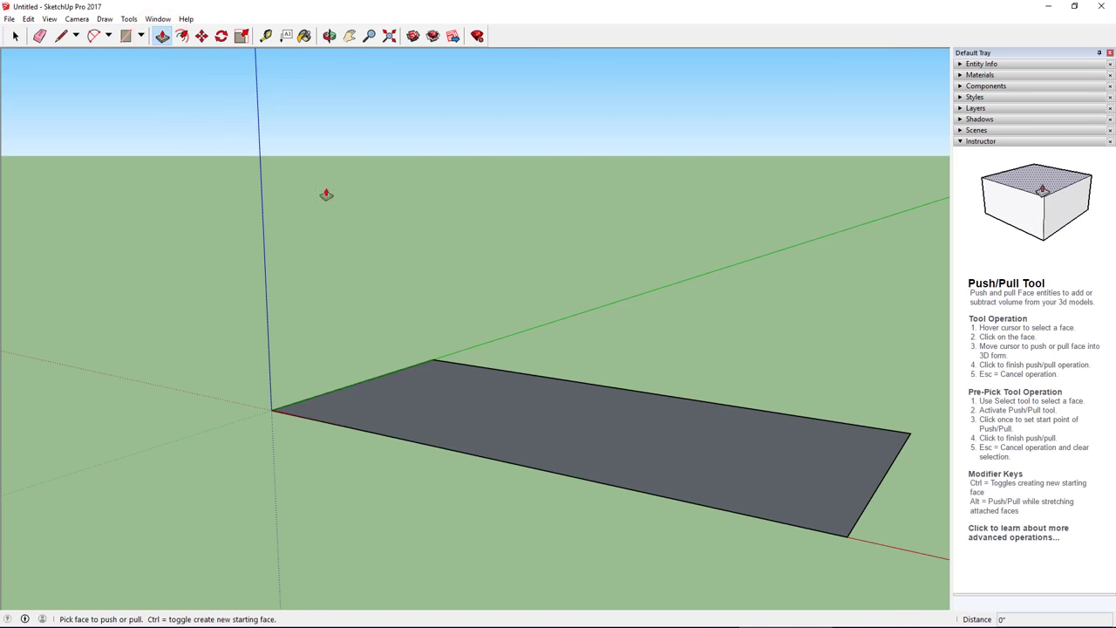
{"action": "left_click", "coordinate": [536, 425]}
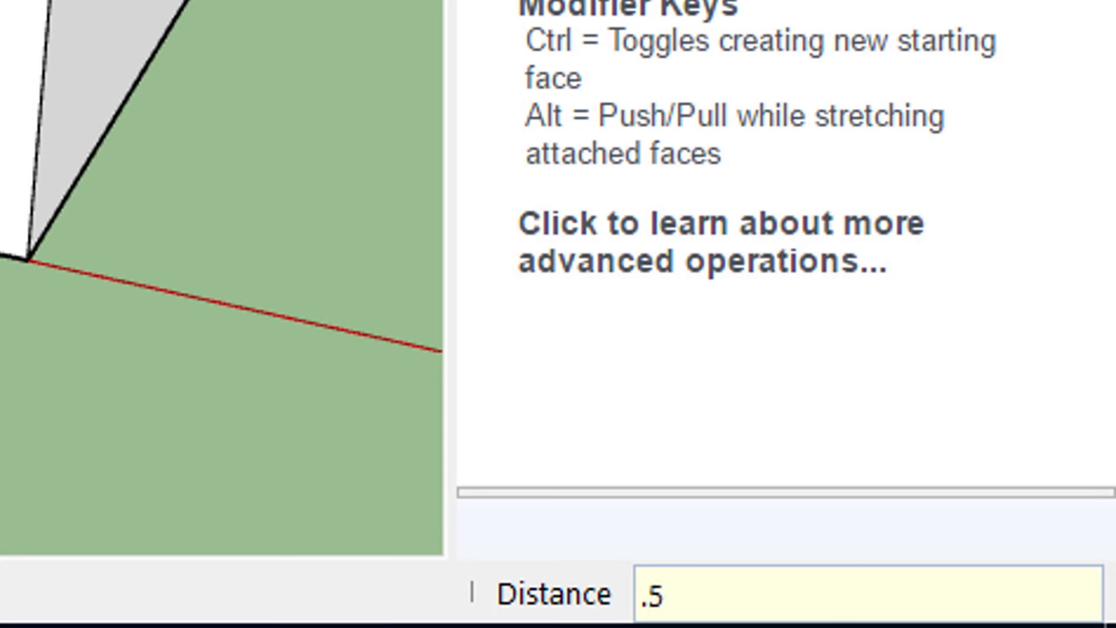
{"action": "key", "text": "Return"}
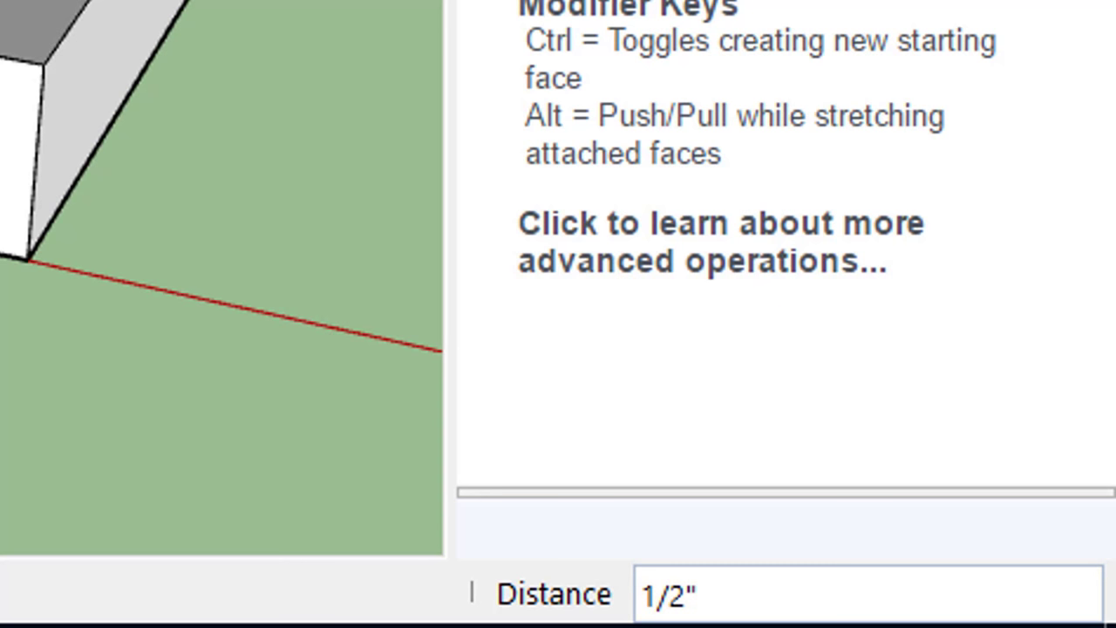
{"action": "key", "text": "ctrl+z"}
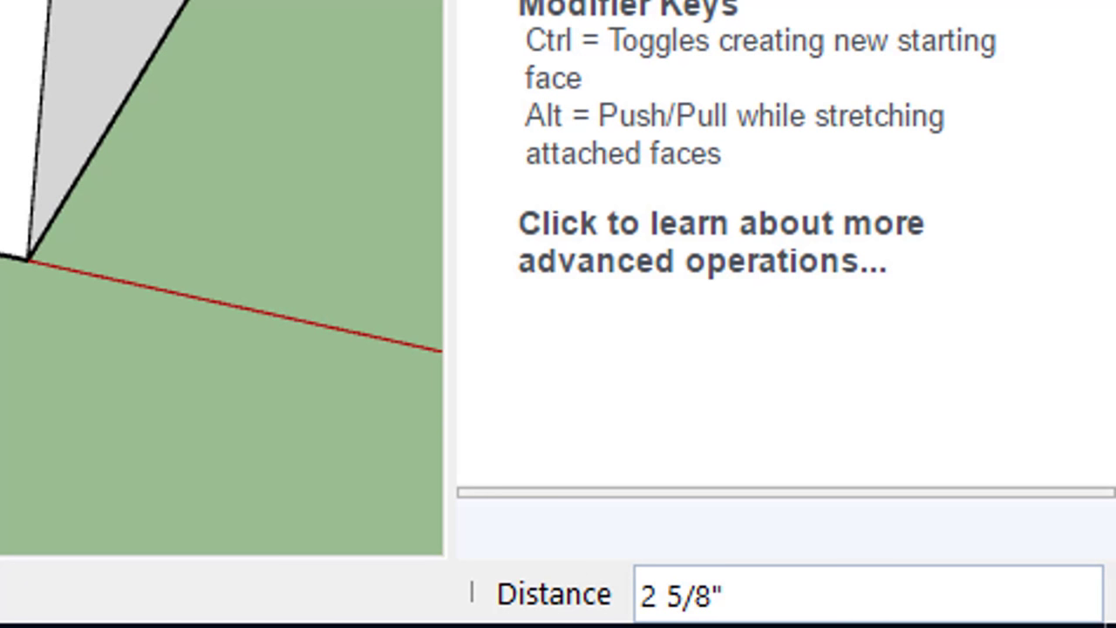
{"action": "type", "text": "1/2"}
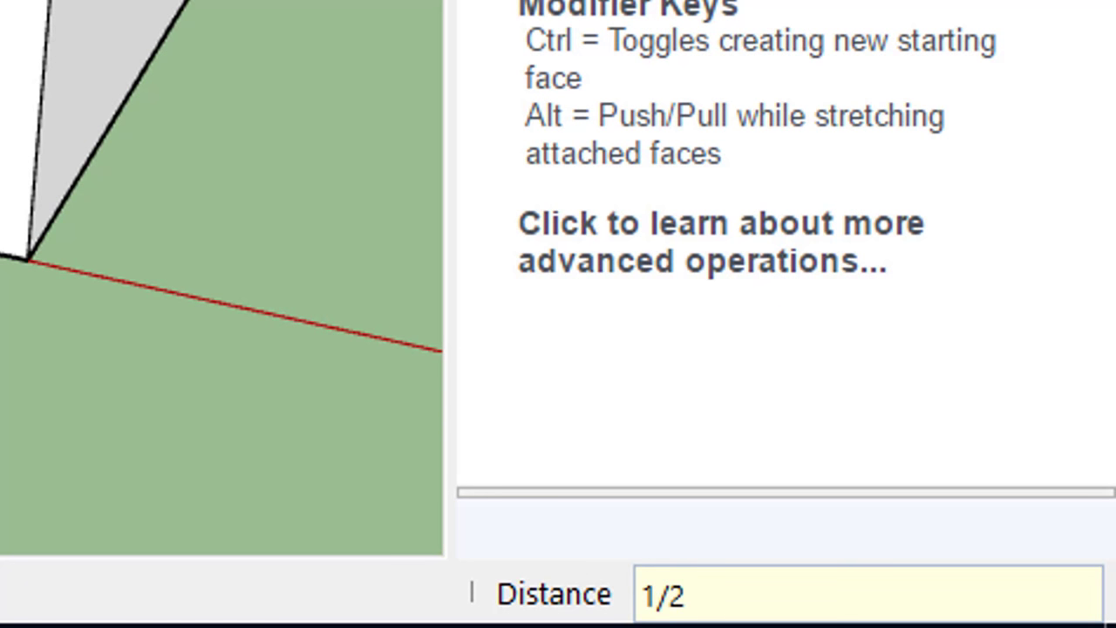
{"action": "key", "text": "Return"}
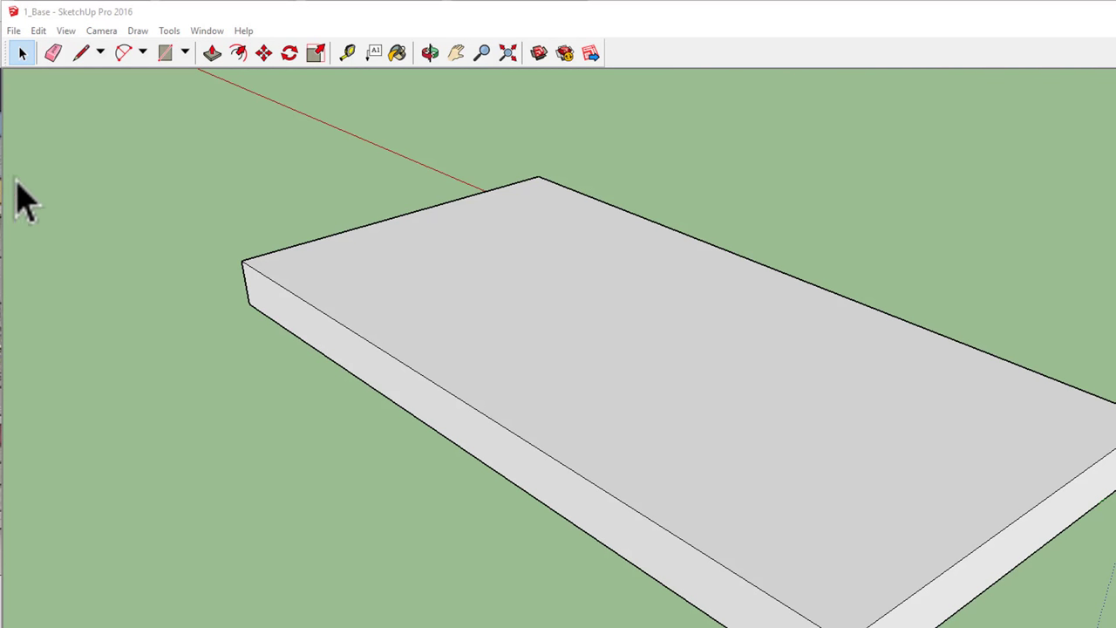
- Open the View menu in the 1_Base model
{"action": "left_click", "coordinate": [67, 30]}
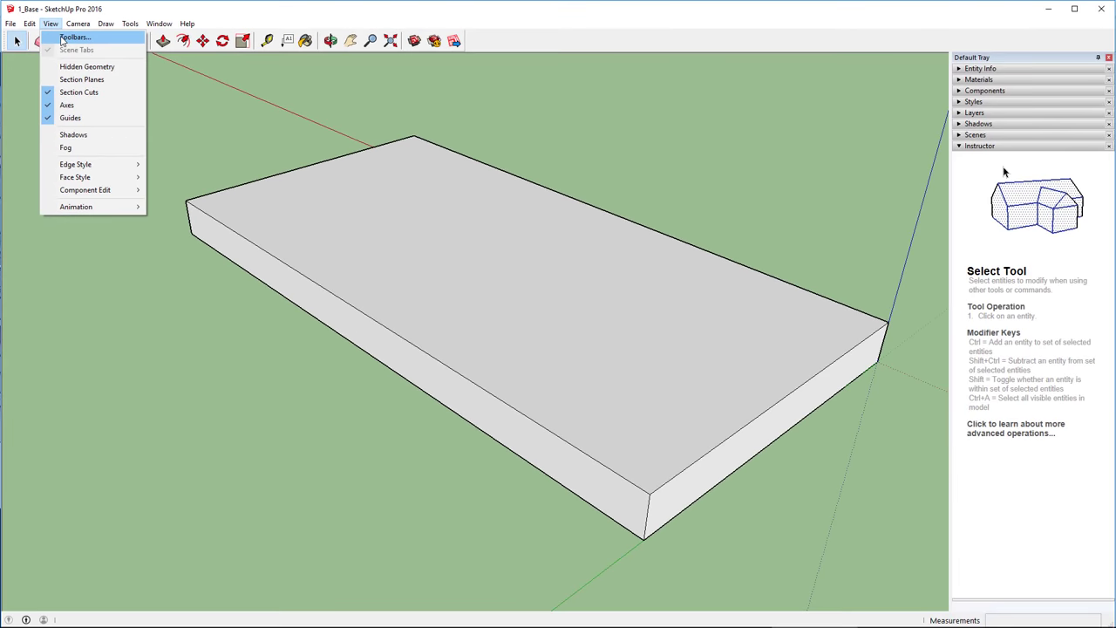
- Enable the Views toolbar in View > Toolbars and close the dialog
{"action": "left_click", "coordinate": [63, 38]}
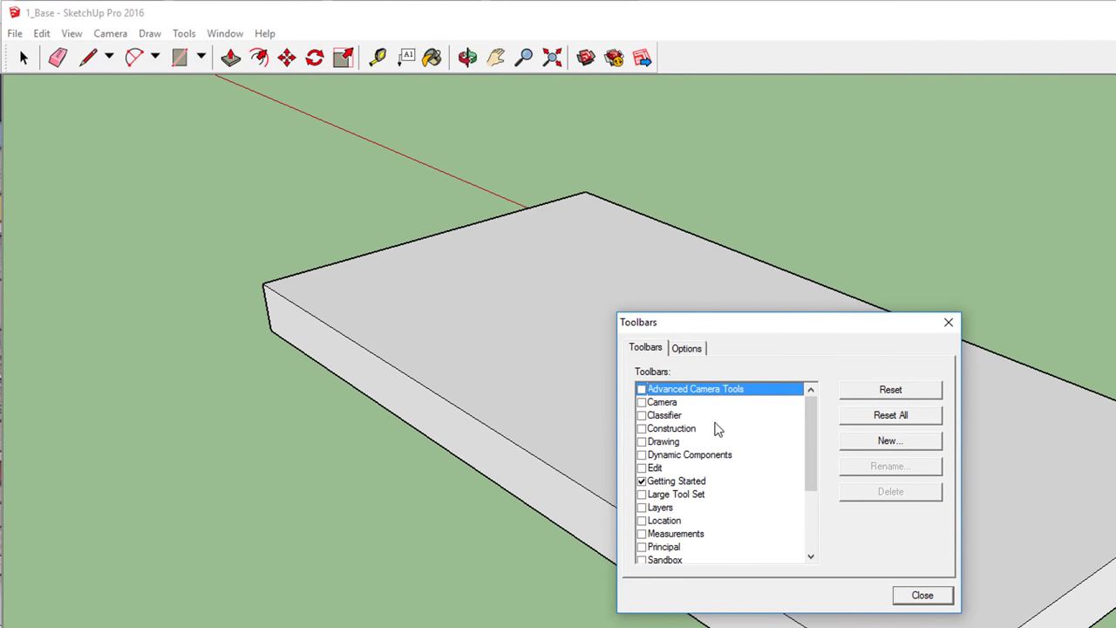
{"action": "left_click_drag", "start_coordinate": [811, 415], "coordinate": [809, 493]}
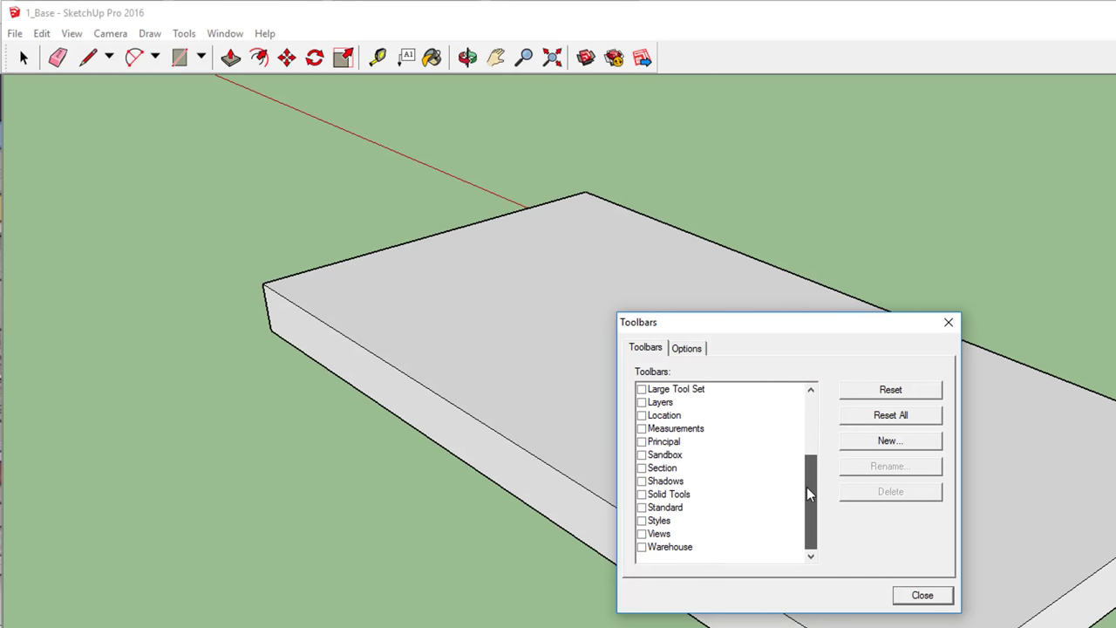
{"action": "left_click", "coordinate": [642, 534]}
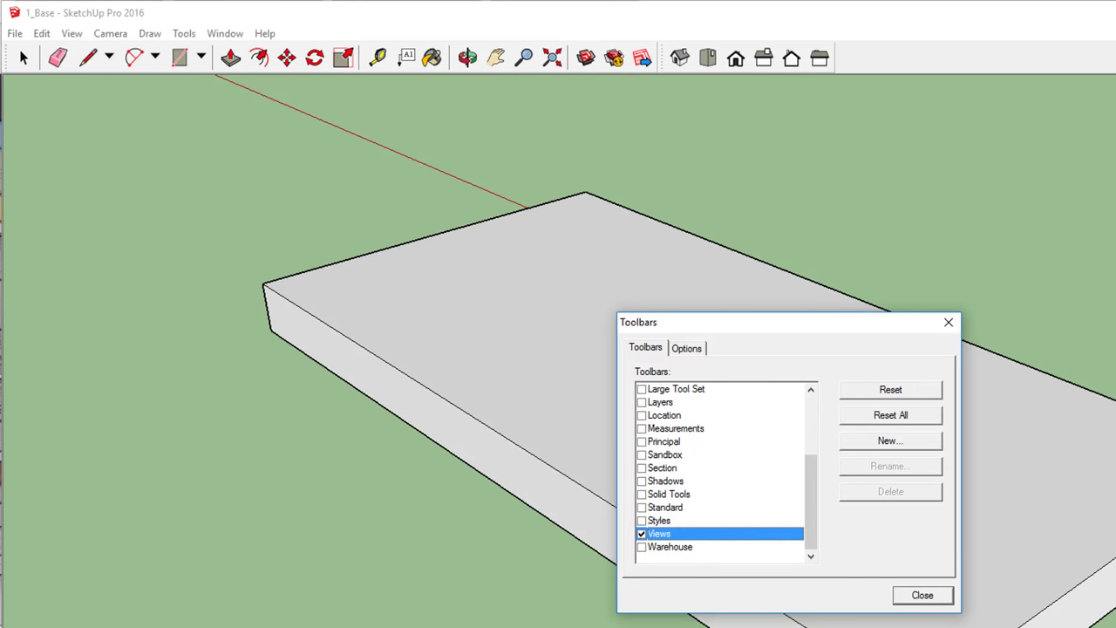
{"action": "left_click", "coordinate": [936, 595]}
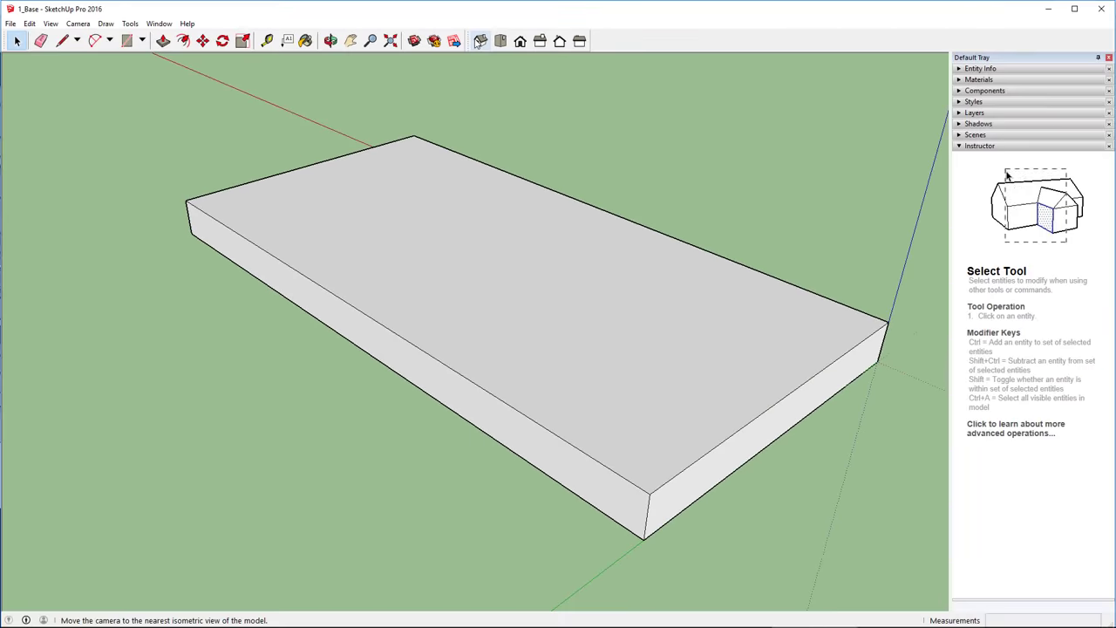
{"action": "left_click", "coordinate": [435, 56]}
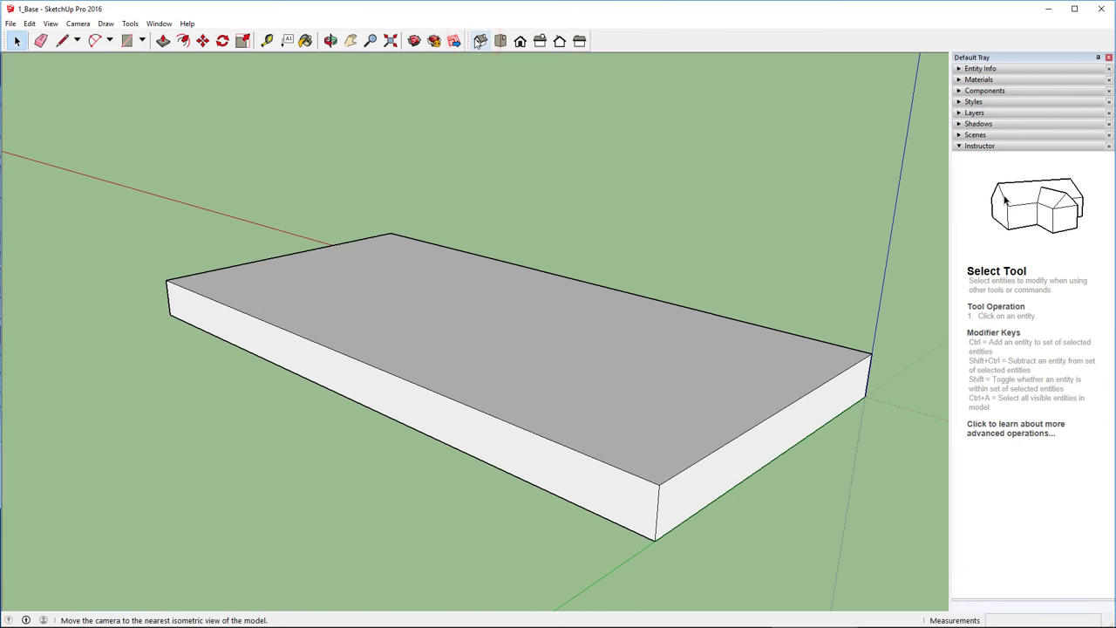
{"action": "left_click", "coordinate": [500, 41]}
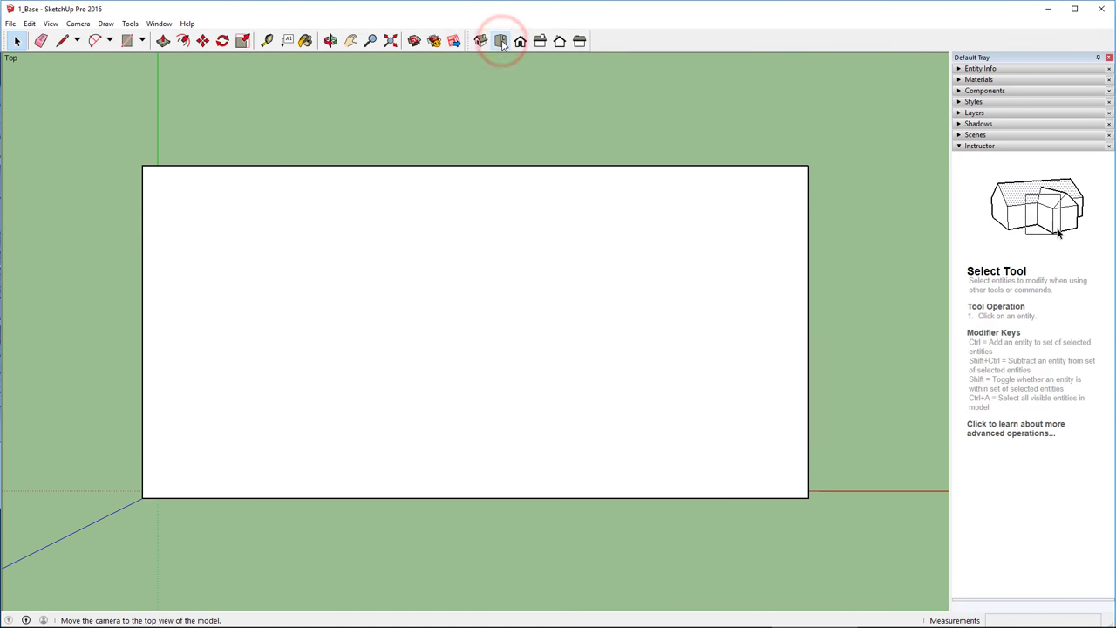
{"action": "left_click", "coordinate": [519, 41]}
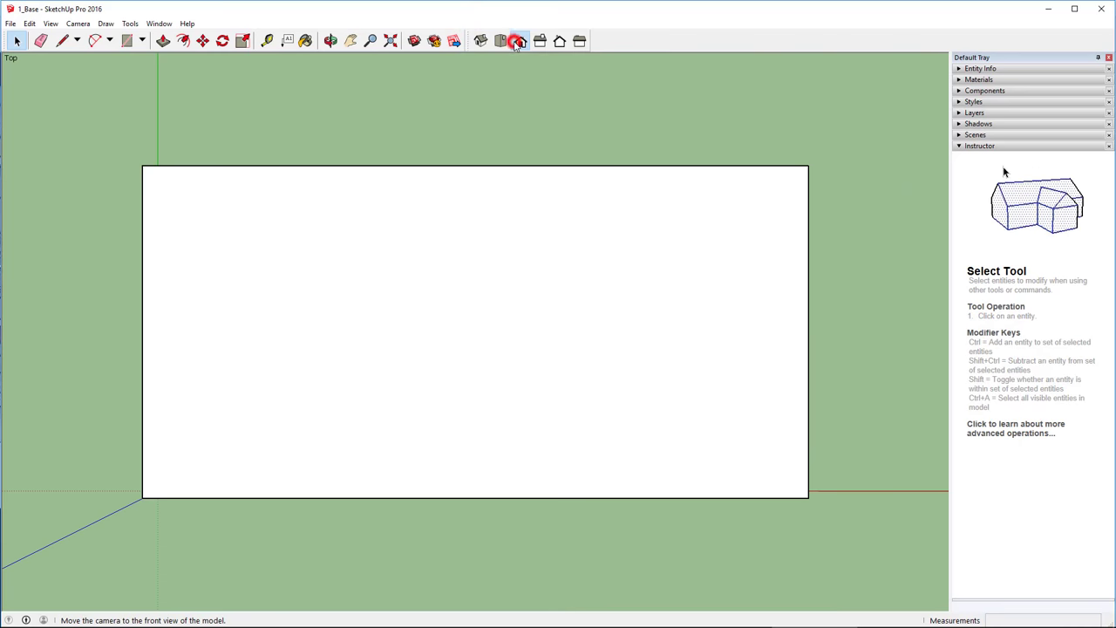
{"action": "left_click", "coordinate": [540, 41]}
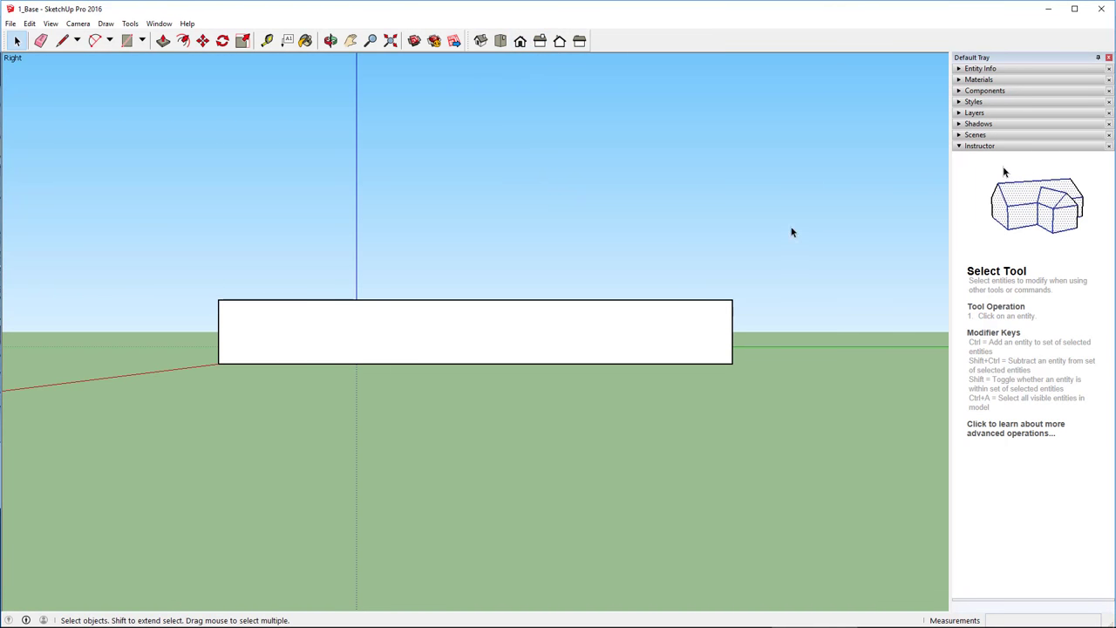
{"action": "key", "text": "o"}
{"action": "left_click_drag", "start_coordinate": [790, 230], "coordinate": [715, 341]}
{"action": "key", "text": "space"}
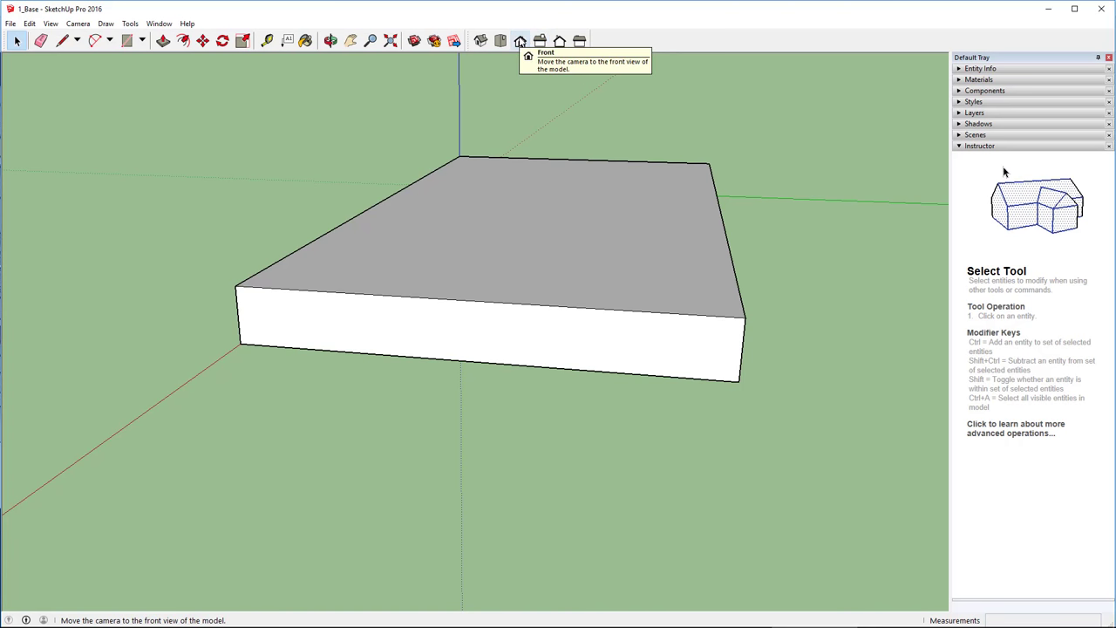
{"action": "left_click", "coordinate": [521, 41]}
{"action": "key", "text": "o"}
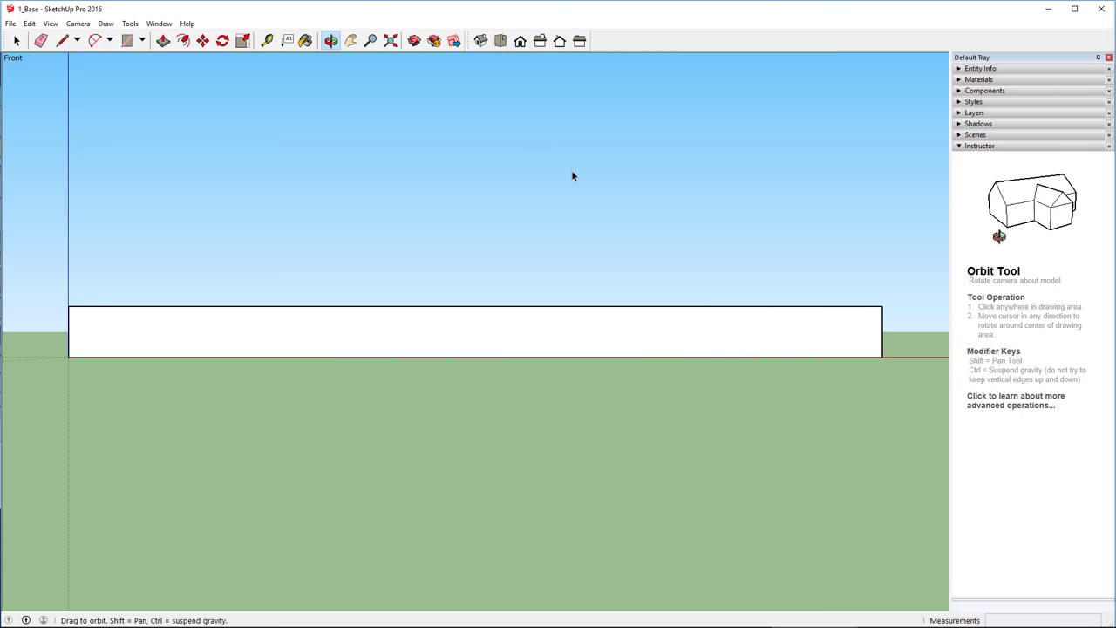
{"action": "left_click_drag", "start_coordinate": [571, 171], "coordinate": [525, 264]}
{"action": "left_click_drag", "start_coordinate": [458, 364], "coordinate": [496, 340]}
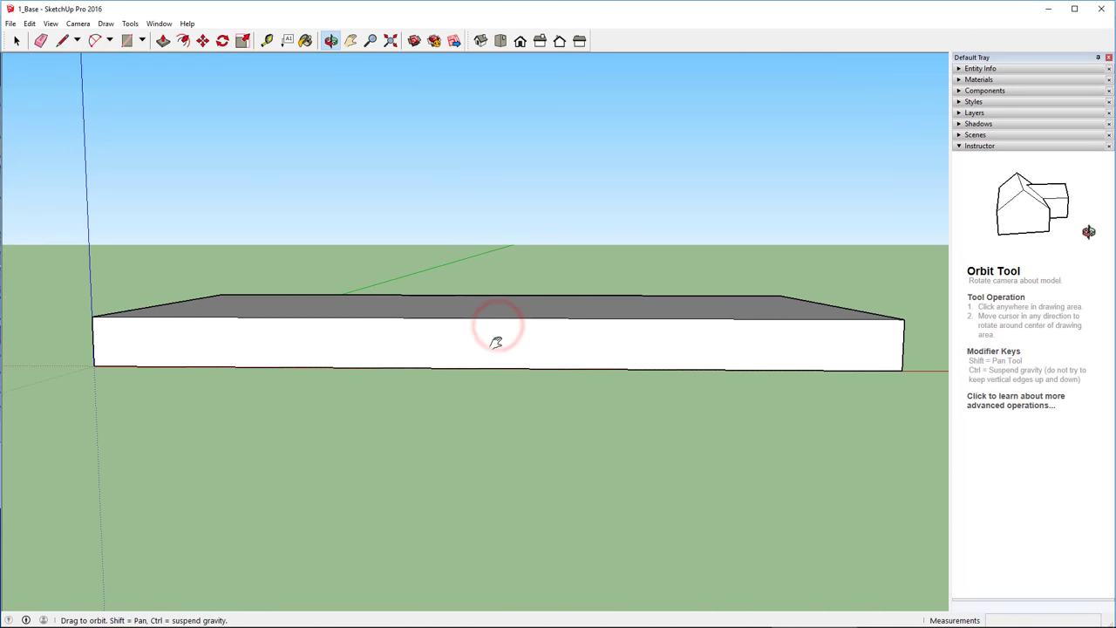
{"action": "key", "text": "space"}
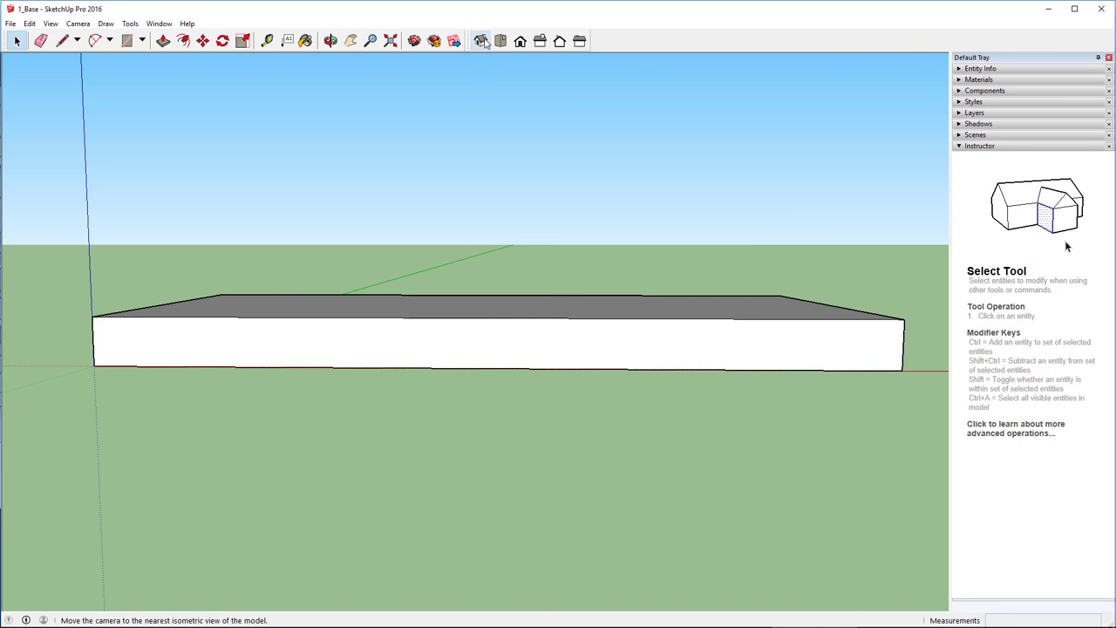
{"action": "left_click", "coordinate": [482, 41]}
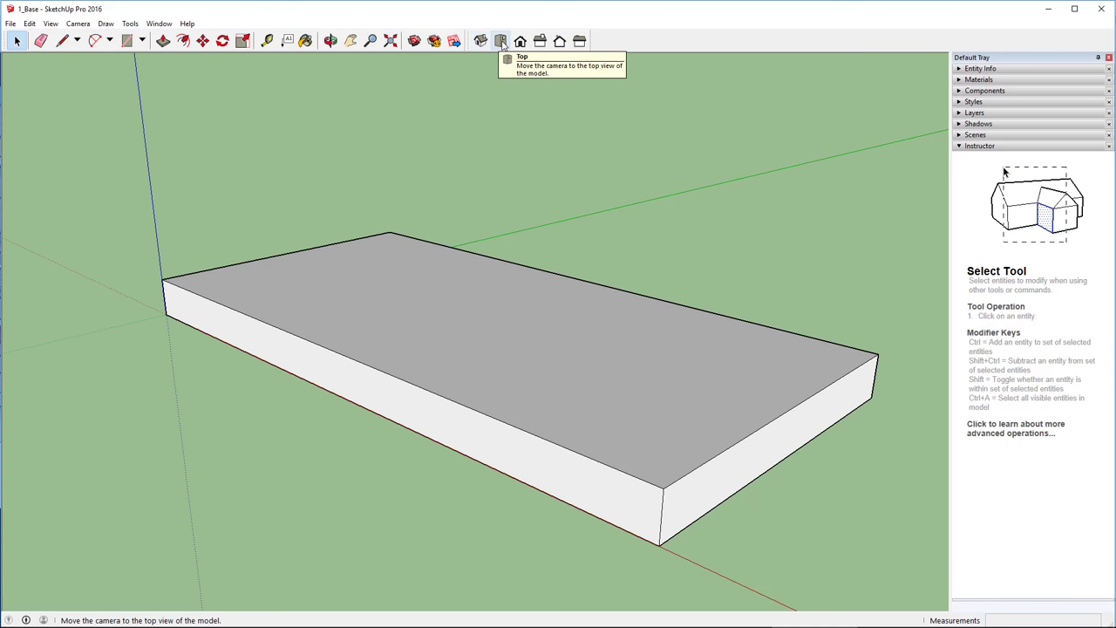
- In Top view, draw a 5 1/8" x 3 11/16" rectangle on the slab's top, then return to Iso
{"action": "left_click", "coordinate": [501, 42]}
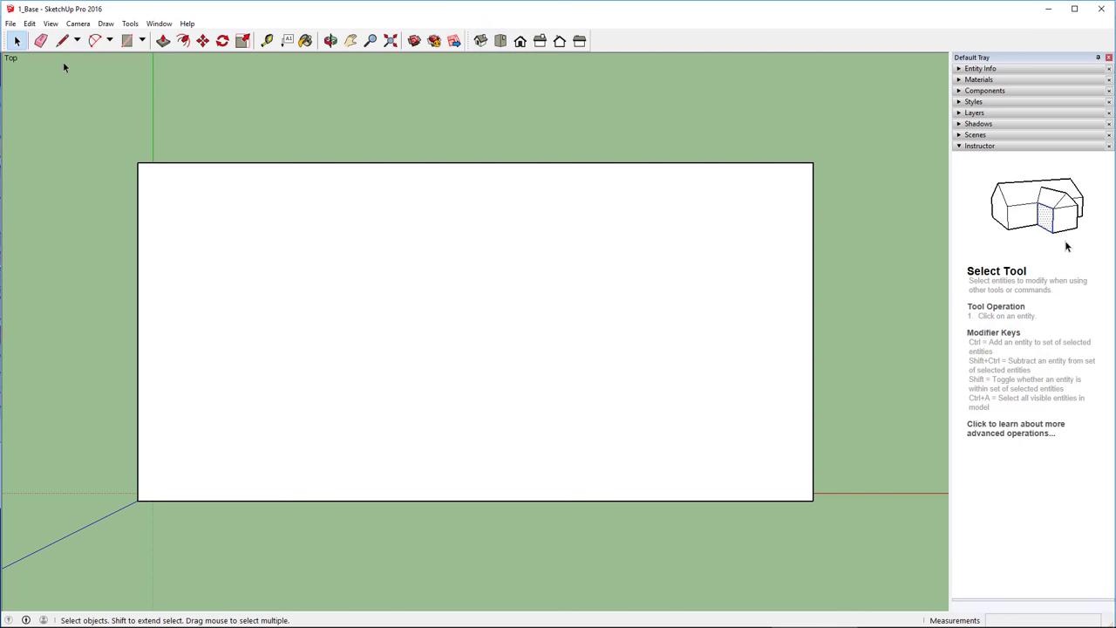
{"action": "left_click", "coordinate": [127, 42]}
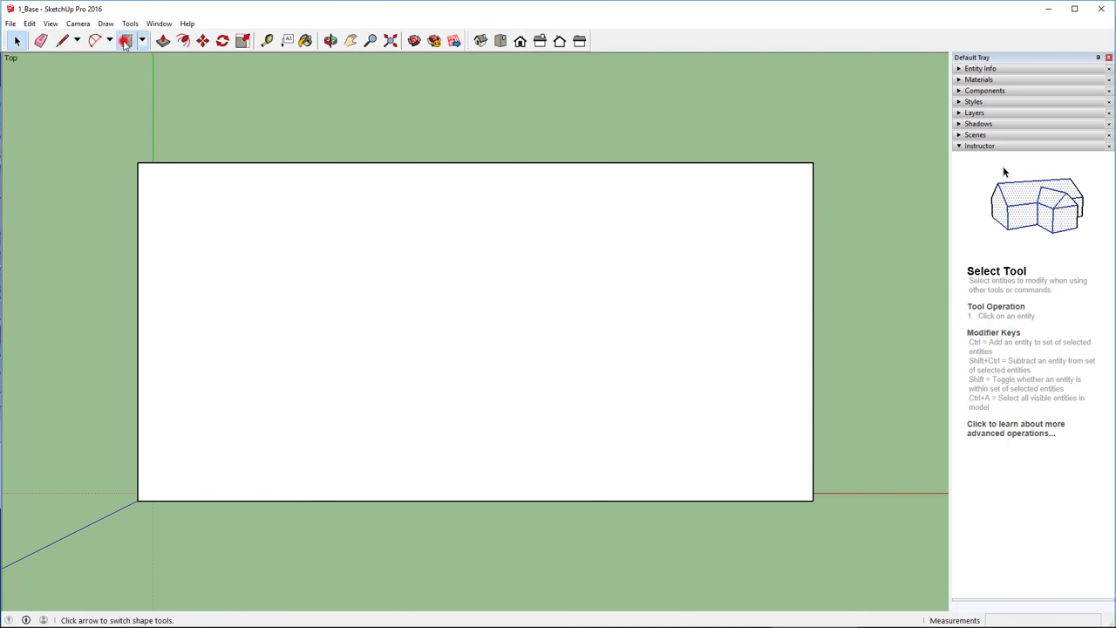
{"action": "left_click", "coordinate": [165, 174]}
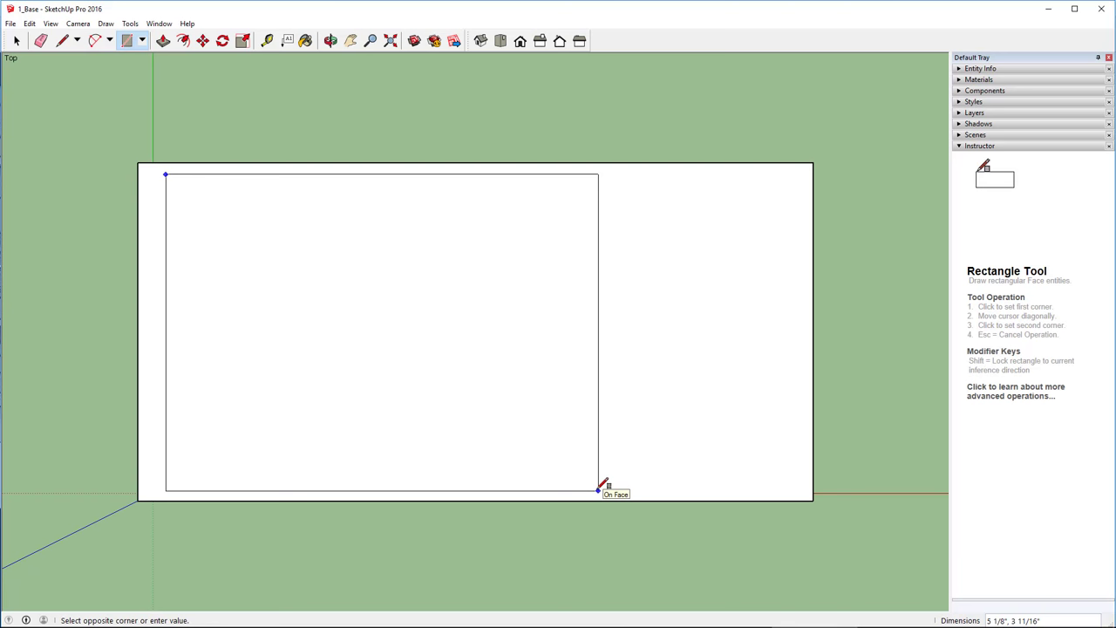
{"action": "left_click", "coordinate": [481, 41]}
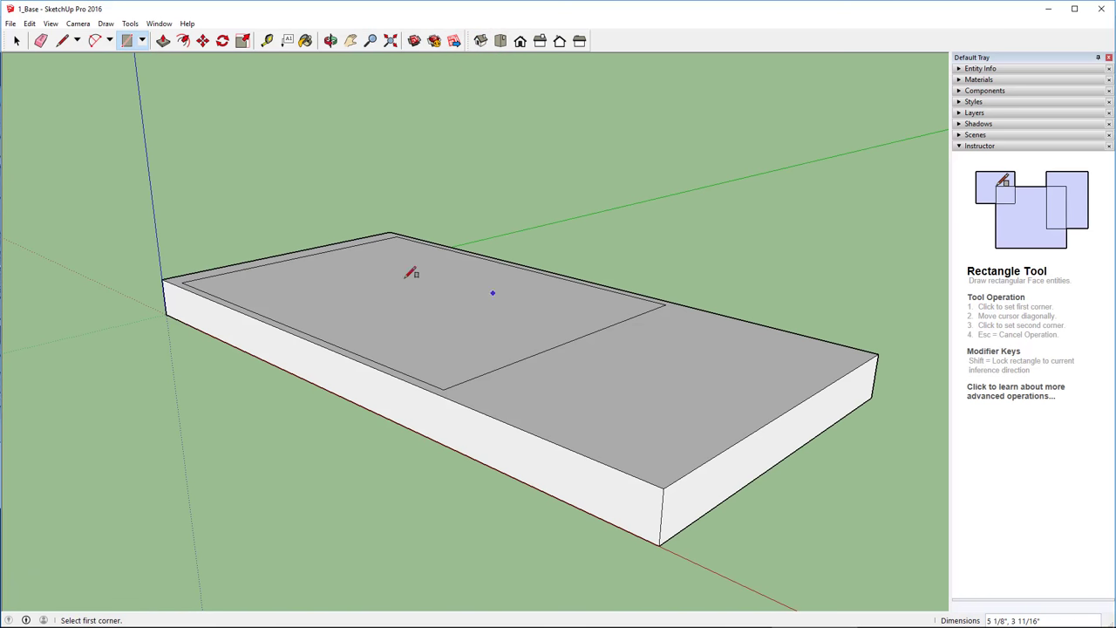
{"action": "left_click", "coordinate": [18, 41]}
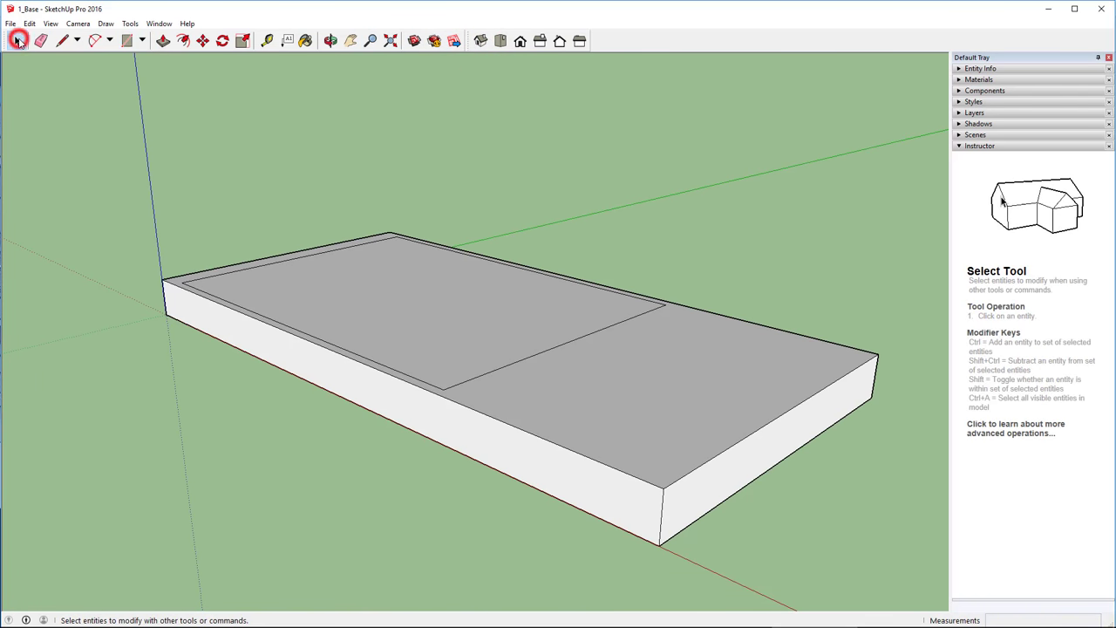
- Push/pull the inset left rectangle up 3/8" to form the raised upper step
{"action": "left_click", "coordinate": [749, 380]}
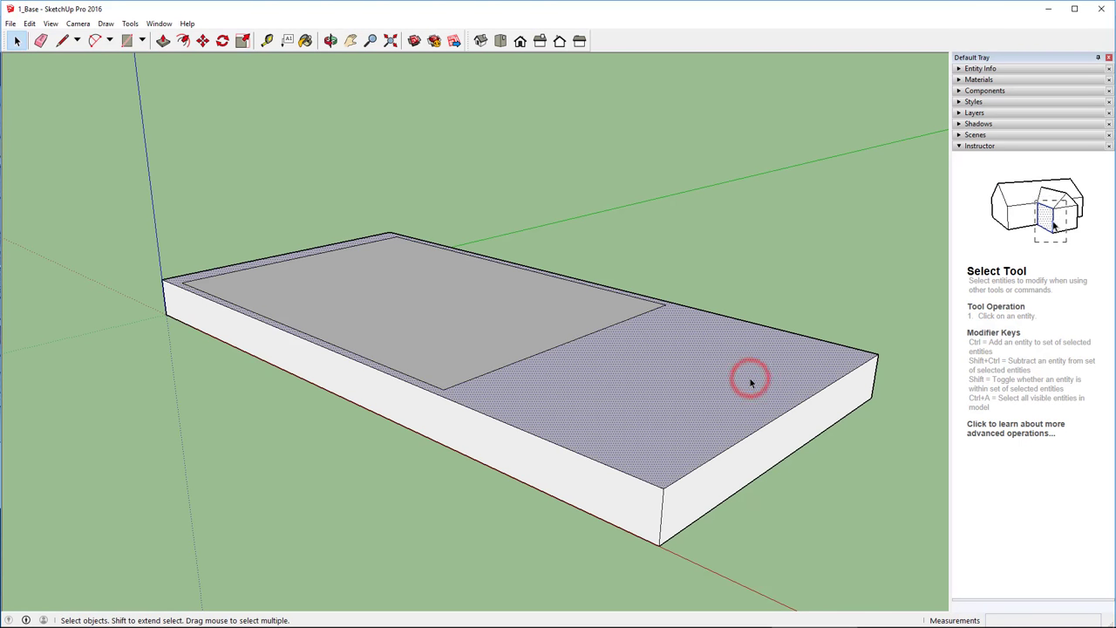
{"action": "left_click", "coordinate": [402, 305]}
{"action": "left_click", "coordinate": [639, 382]}
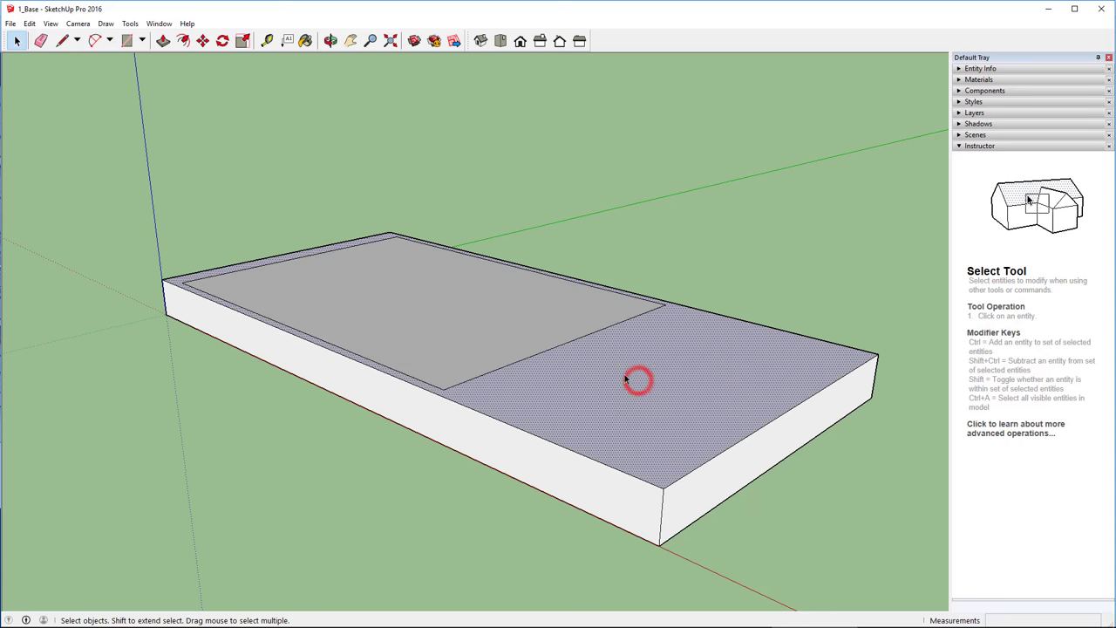
{"action": "left_click", "coordinate": [391, 300]}
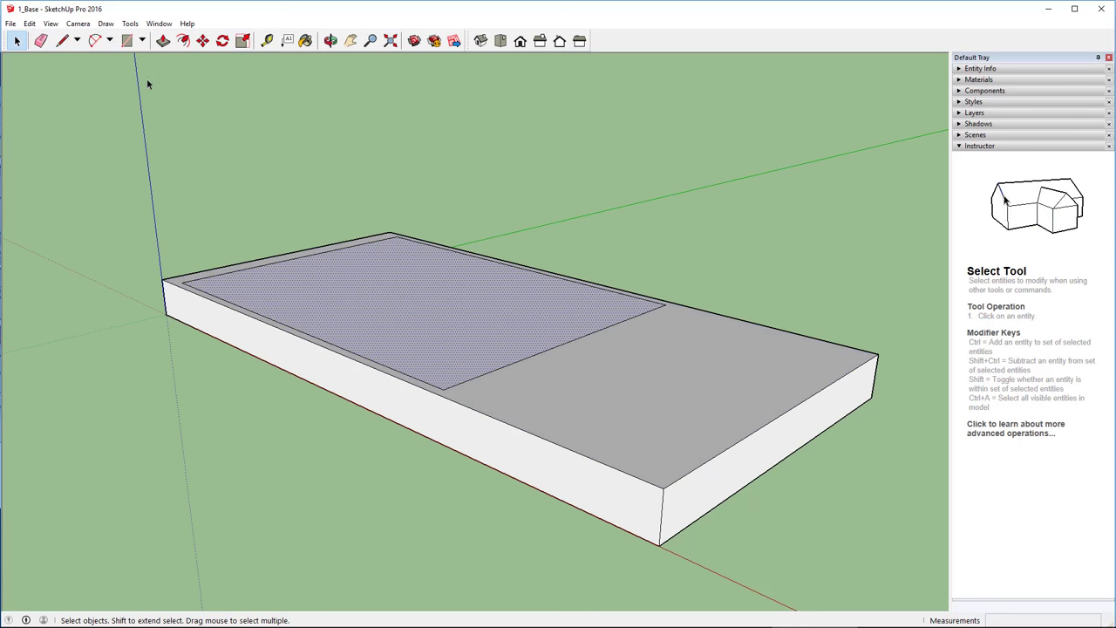
{"action": "left_click", "coordinate": [163, 41]}
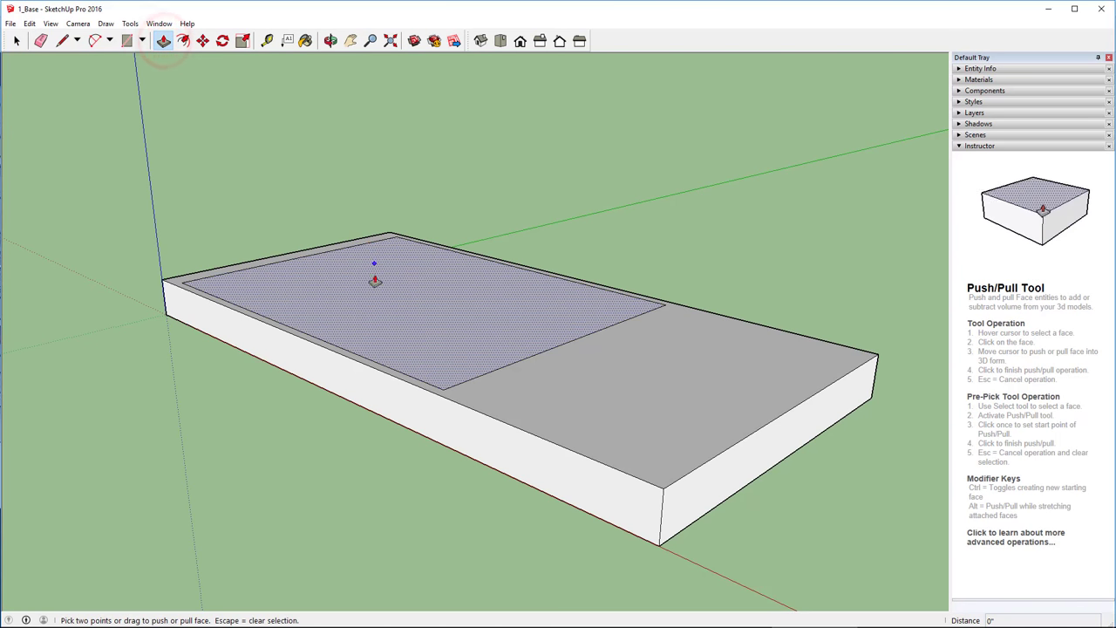
{"action": "left_click", "coordinate": [374, 302]}
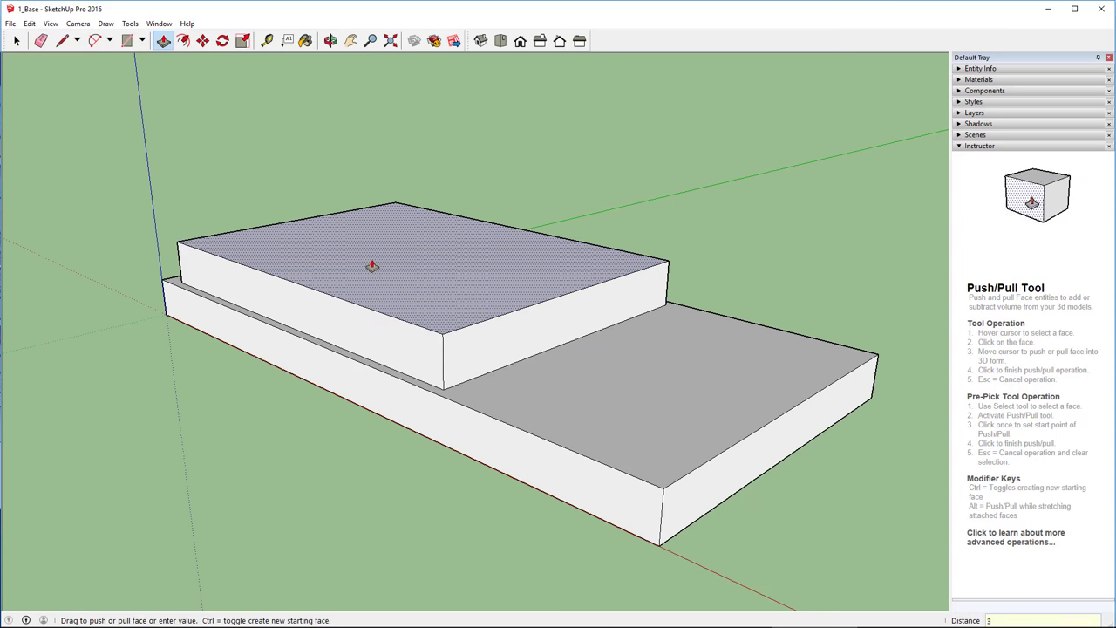
{"action": "type", "text": "3/8"}
{"action": "key", "text": "Return"}
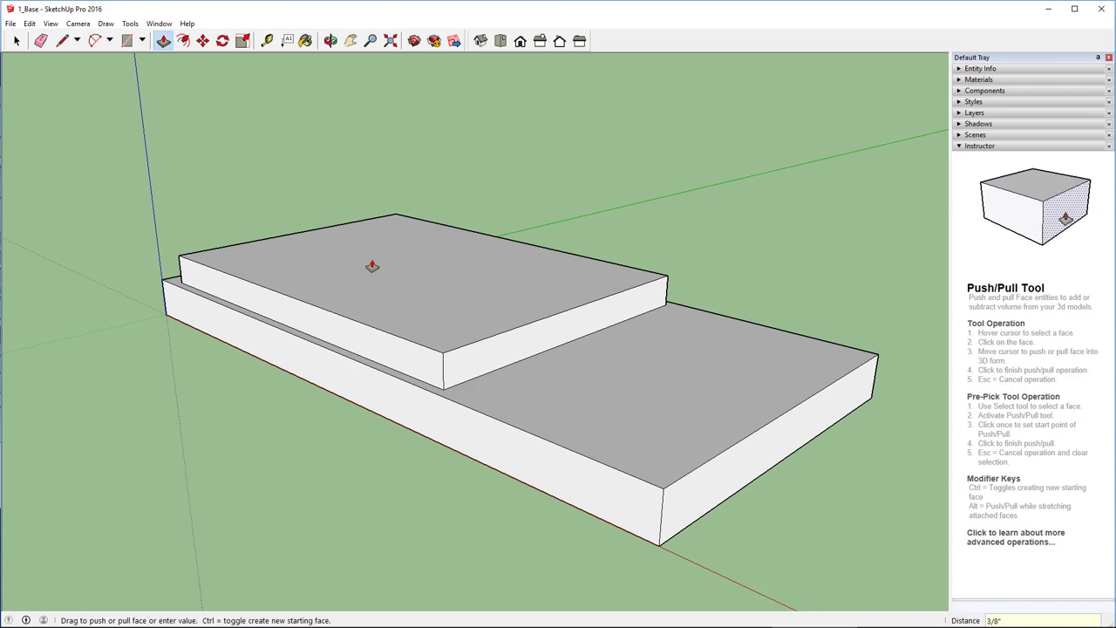
{"action": "middle_click_drag", "start_coordinate": [182, 381], "coordinate": [913, 326]}
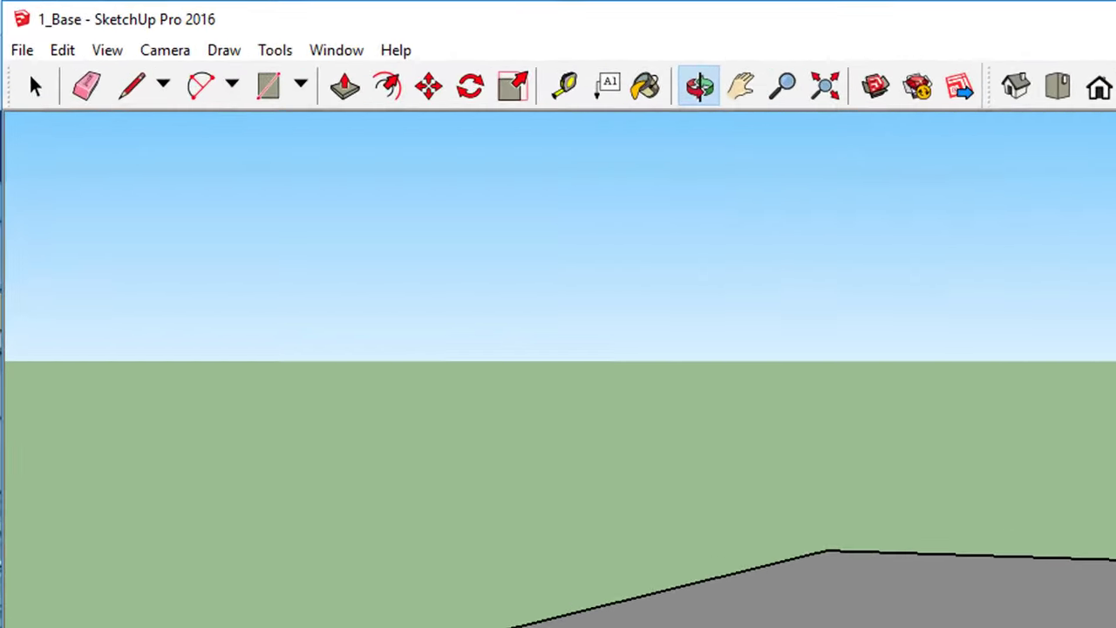
- Draw a circle centred on the upper step edge's midpoint, radius 1 7/8" out to the step corner
{"action": "key", "text": "p"}
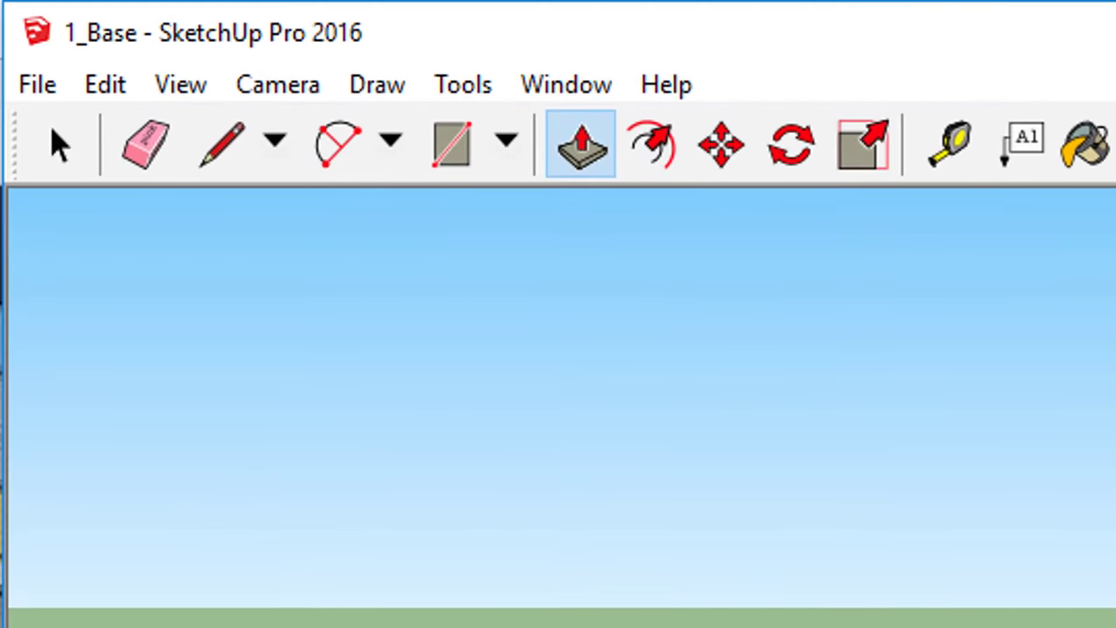
{"action": "left_click", "coordinate": [509, 145]}
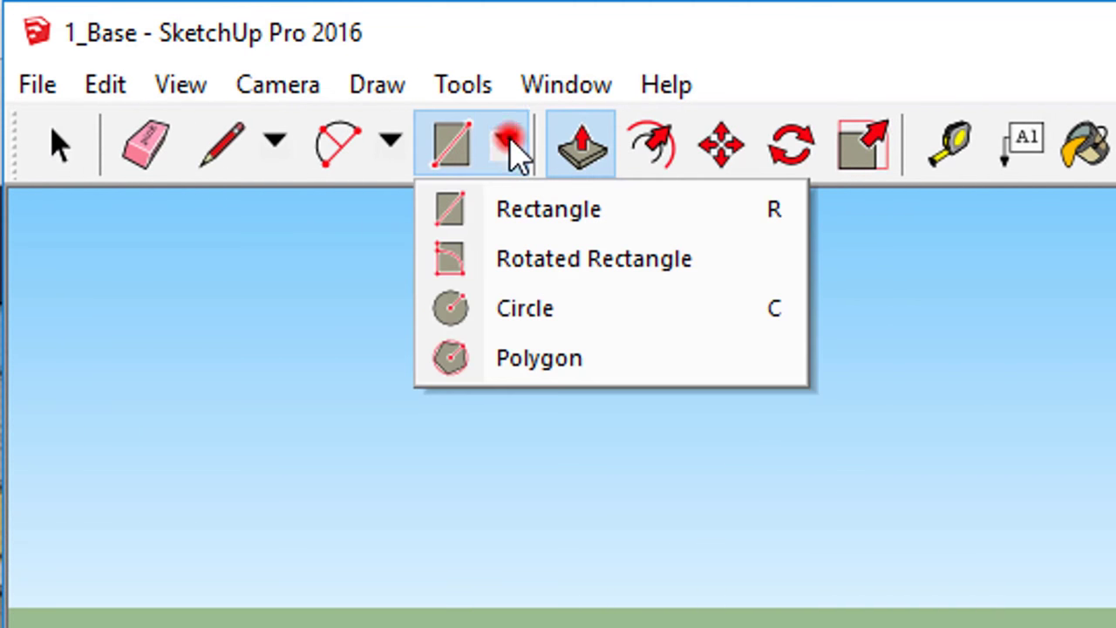
{"action": "left_click", "coordinate": [515, 310]}
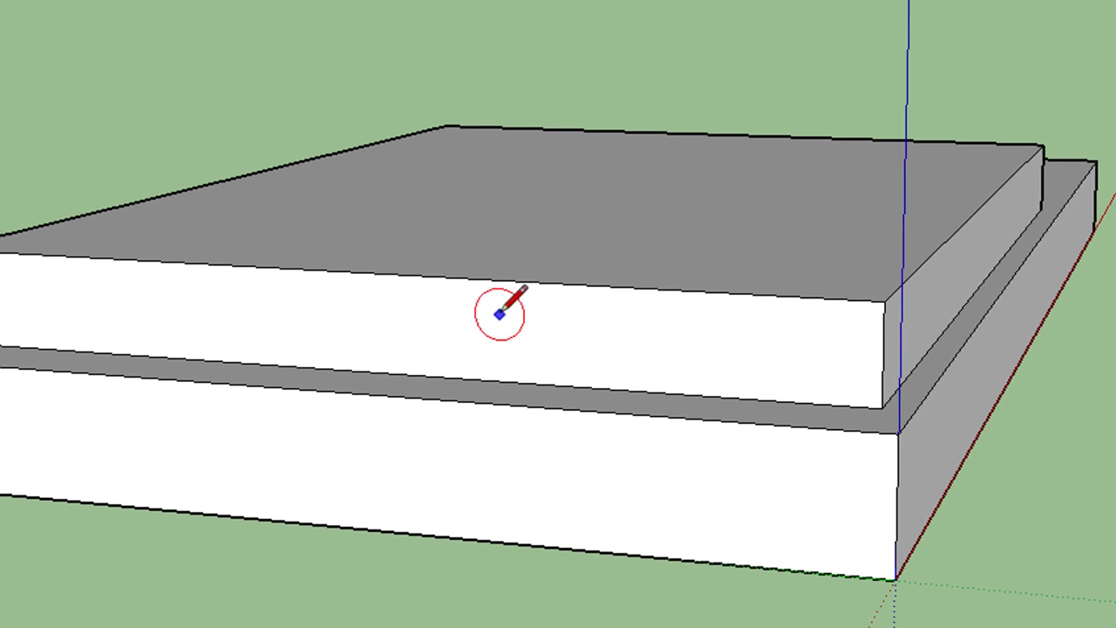
{"action": "scroll", "coordinate": [384, 316], "scroll_direction": "up", "scroll_amount": 3}
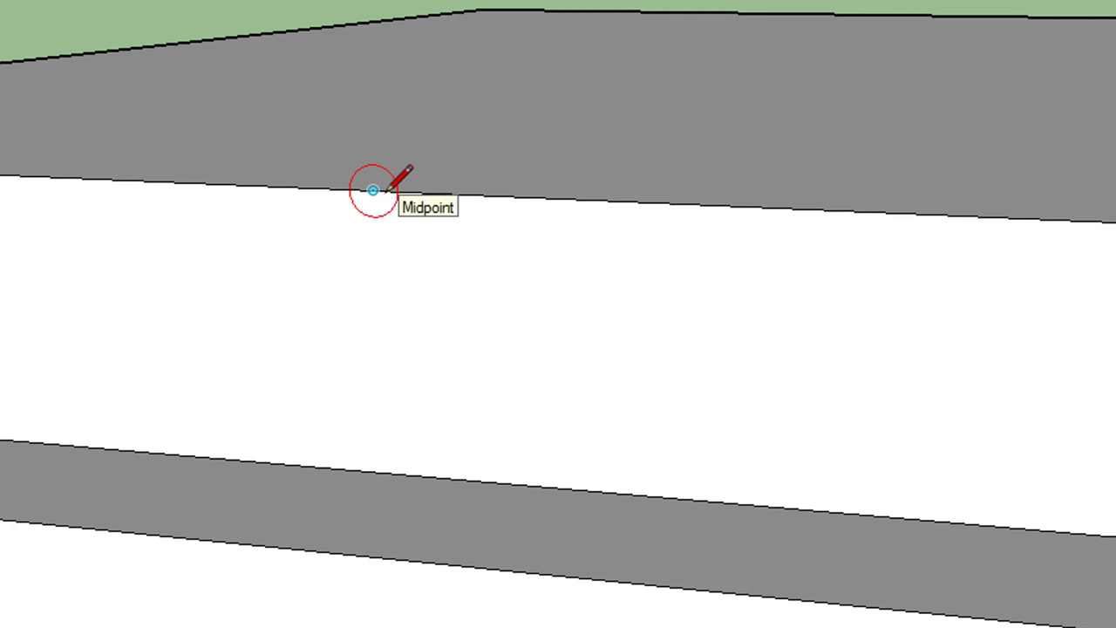
{"action": "scroll", "coordinate": [372, 190], "scroll_direction": "down", "scroll_amount": 5}
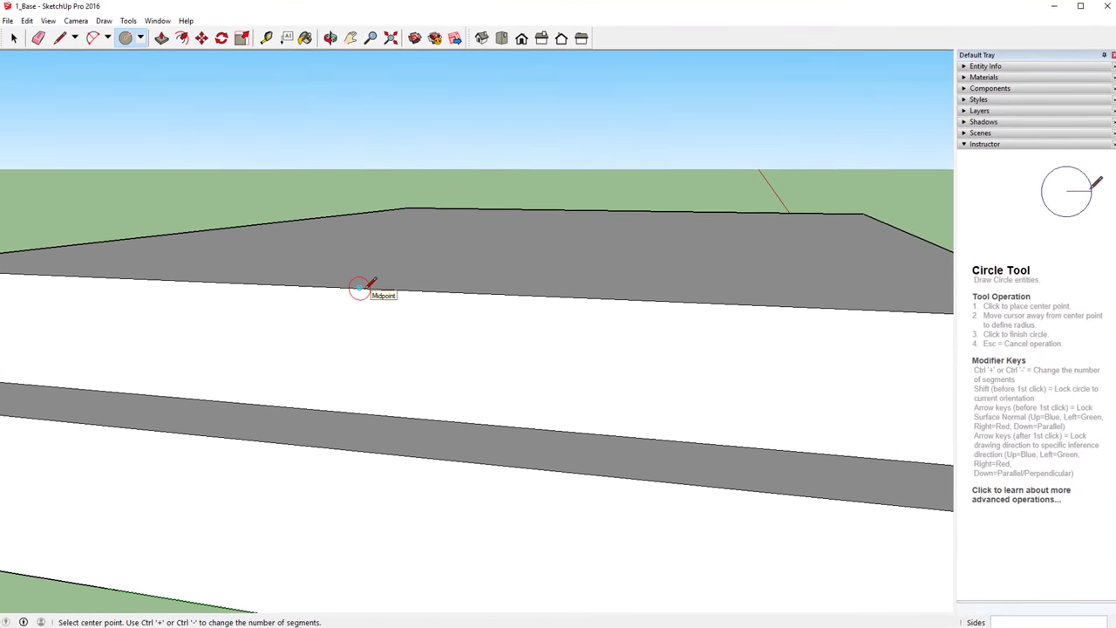
{"action": "left_click", "coordinate": [360, 288]}
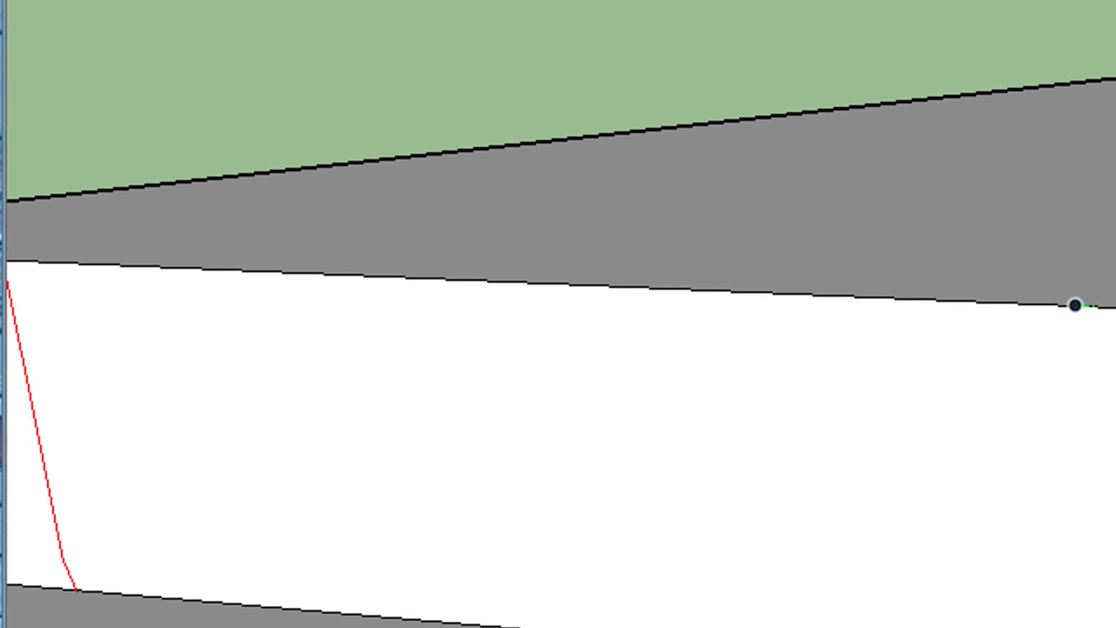
{"action": "scroll", "coordinate": [1075, 304], "scroll_direction": "down", "scroll_amount": 3}
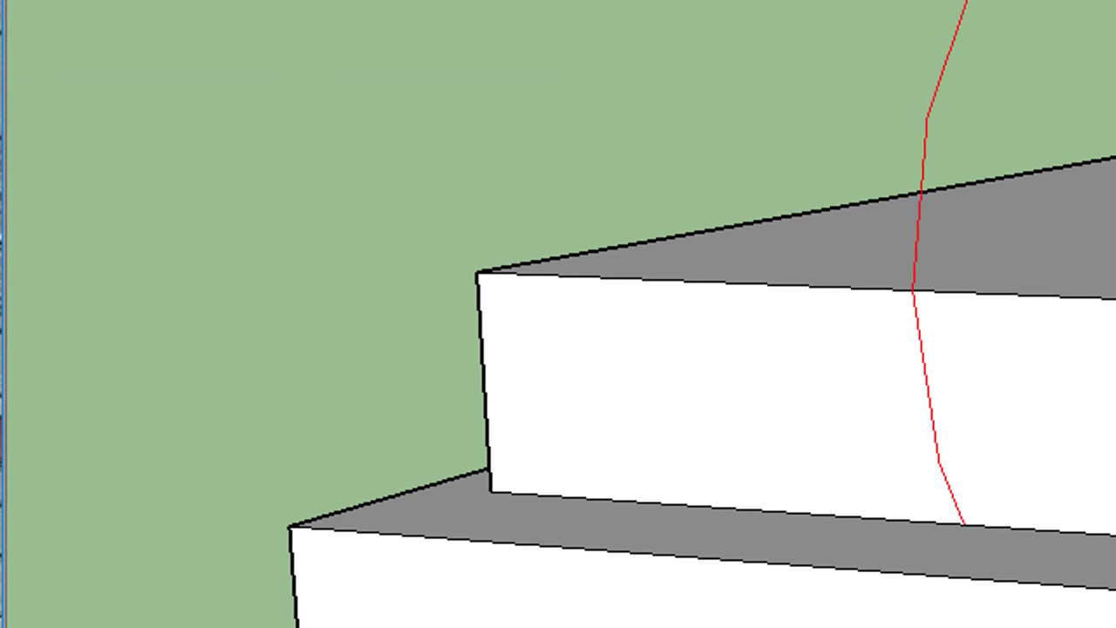
{"action": "left_click", "coordinate": [471, 268]}
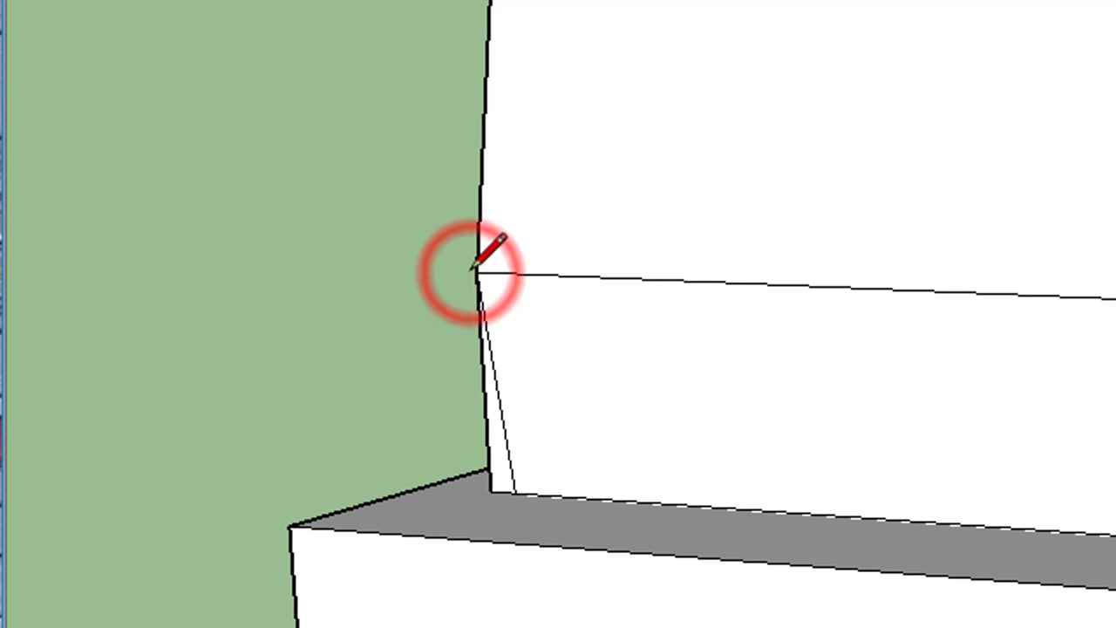
{"action": "key", "text": "c"}
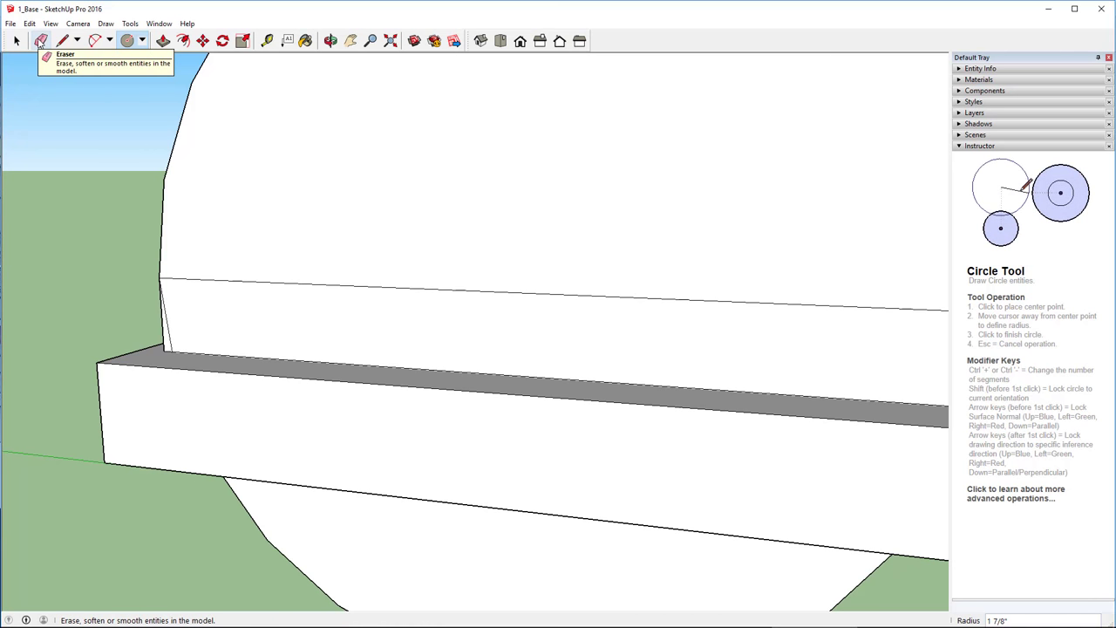
- Erase the circle's lower arc below the base and the short leftover edge at the step
{"action": "left_click", "coordinate": [40, 41]}
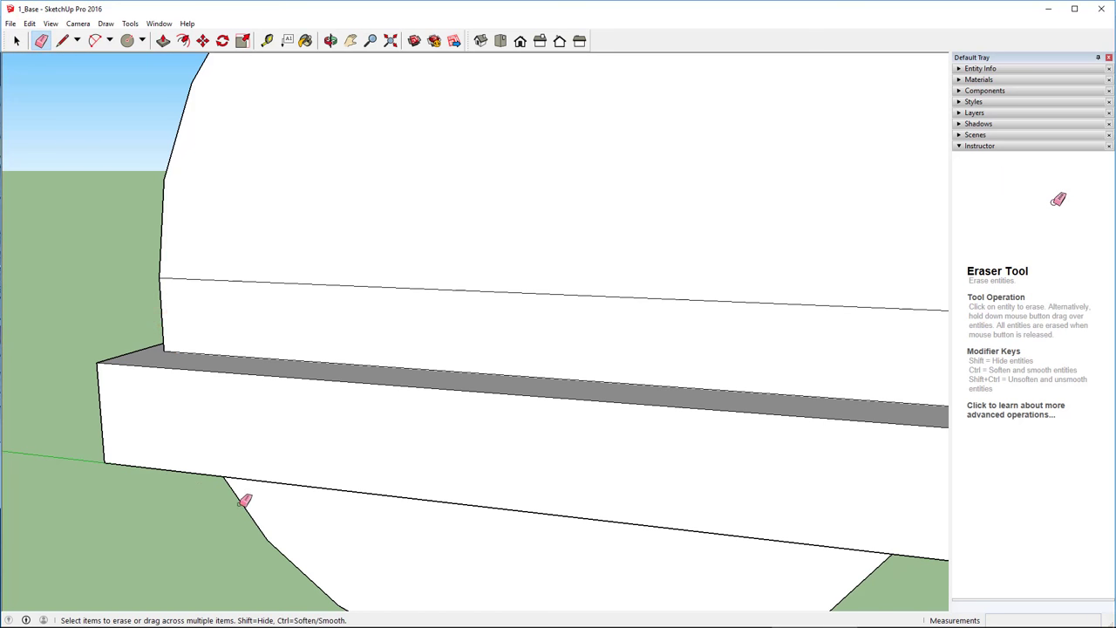
{"action": "left_click", "coordinate": [241, 500]}
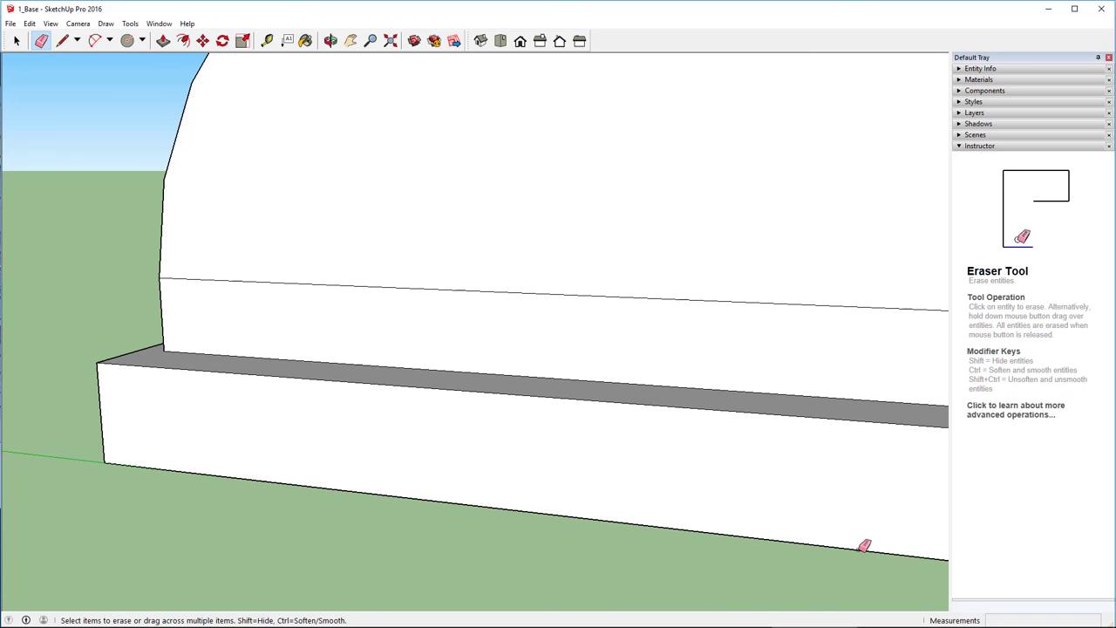
{"action": "mouse_move", "coordinate": [864, 546]}
{"action": "middle_mouse_down"}
{"action": "mouse_move", "coordinate": [463, 505]}
{"action": "mouse_move", "coordinate": [522, 425]}
{"action": "middle_mouse_up"}
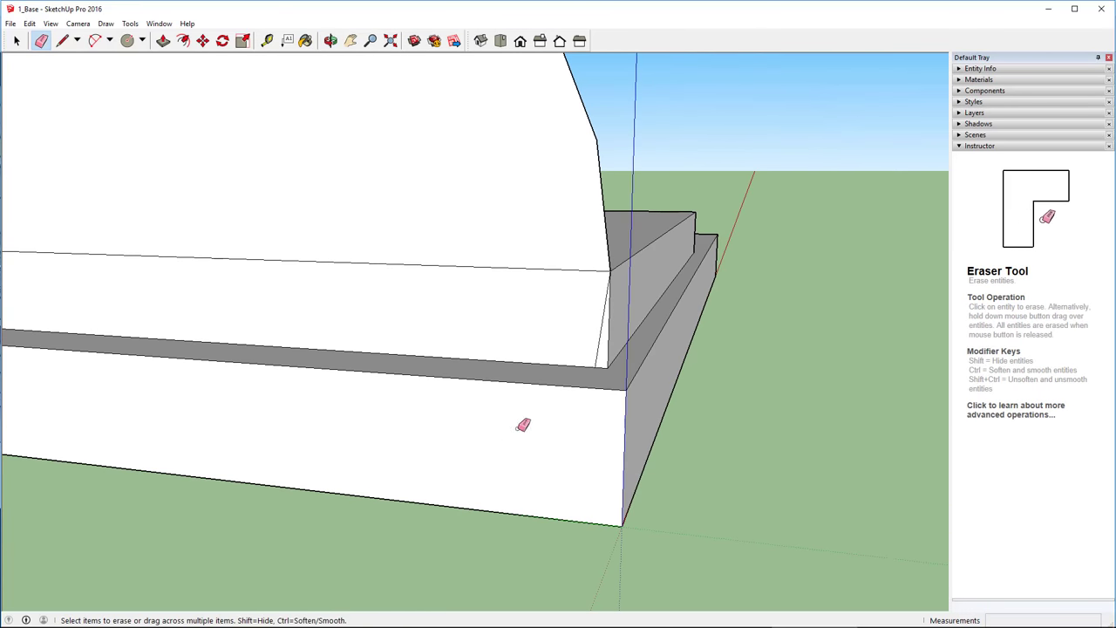
{"action": "left_click", "coordinate": [600, 342]}
{"action": "mouse_move", "coordinate": [897, 269]}
{"action": "middle_mouse_down"}
{"action": "mouse_move", "coordinate": [834, 367]}
{"action": "mouse_move", "coordinate": [329, 368]}
{"action": "mouse_move", "coordinate": [262, 357]}
{"action": "middle_mouse_up"}
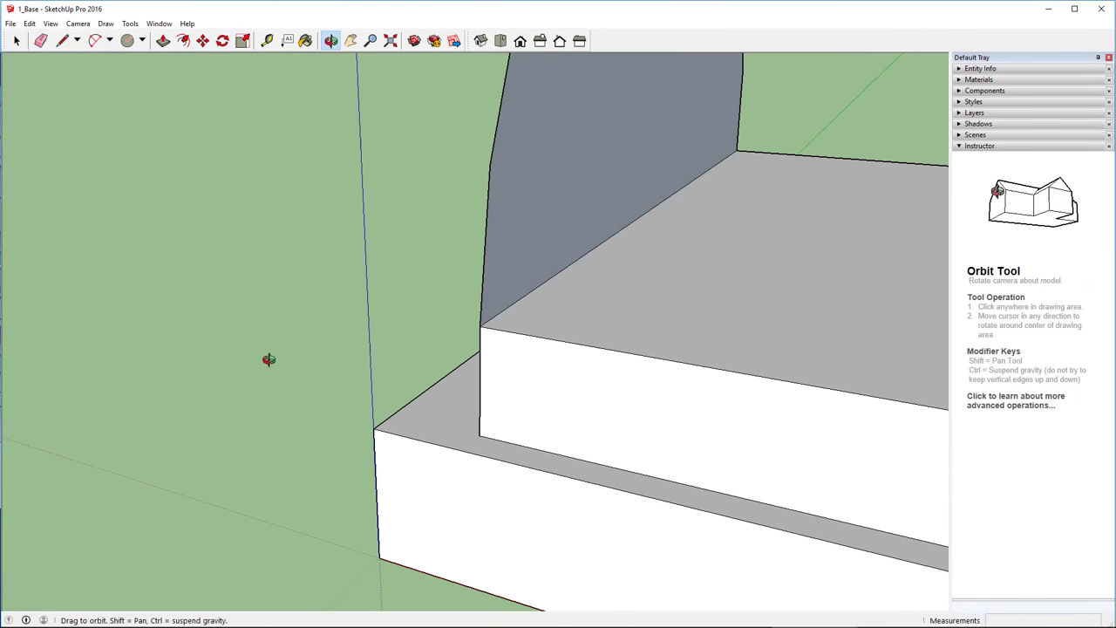
{"action": "left_click", "coordinate": [390, 41]}
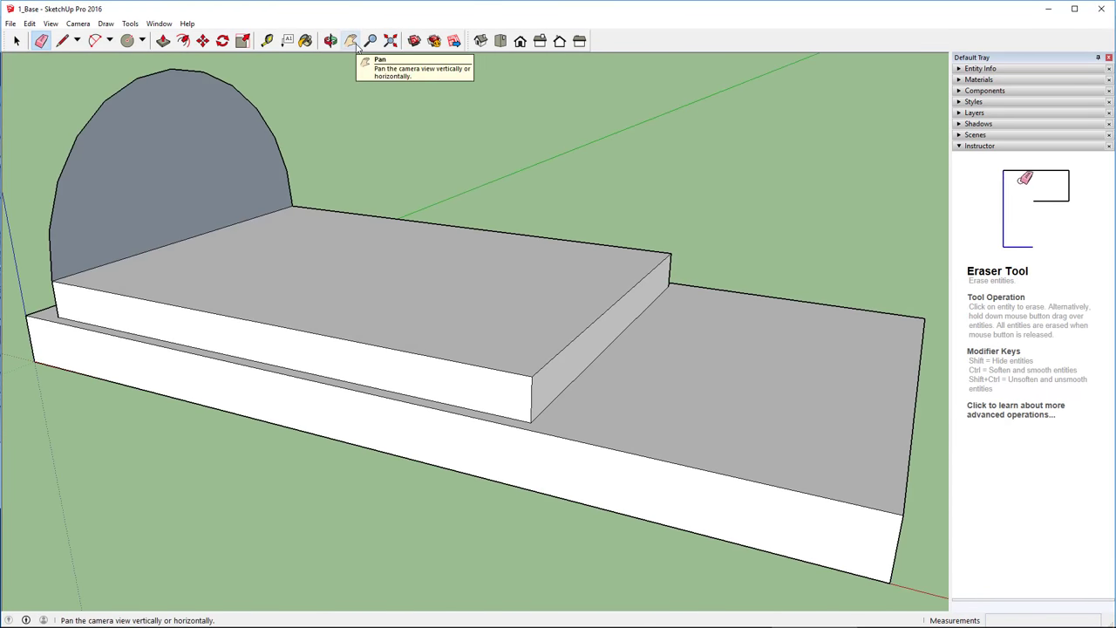
- Push/pull the arch face to the upper step's far endpoint, forming the rounded boiler
{"action": "left_click", "coordinate": [163, 41]}
{"action": "left_click", "coordinate": [157, 177]}
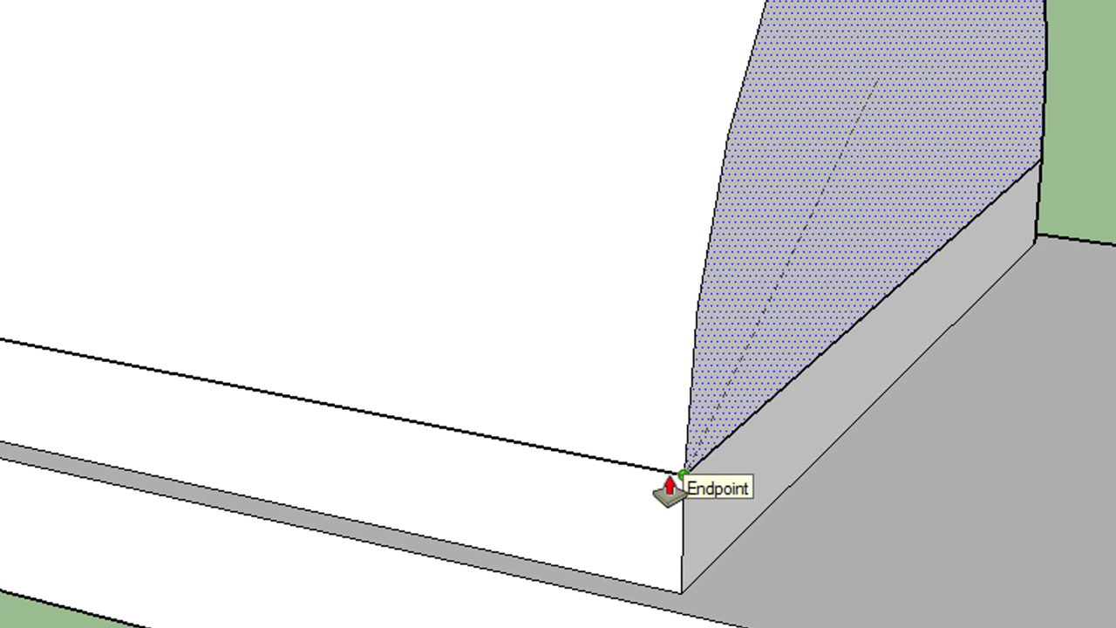
{"action": "scroll", "coordinate": [670, 489], "scroll_direction": "up", "scroll_amount": 3}
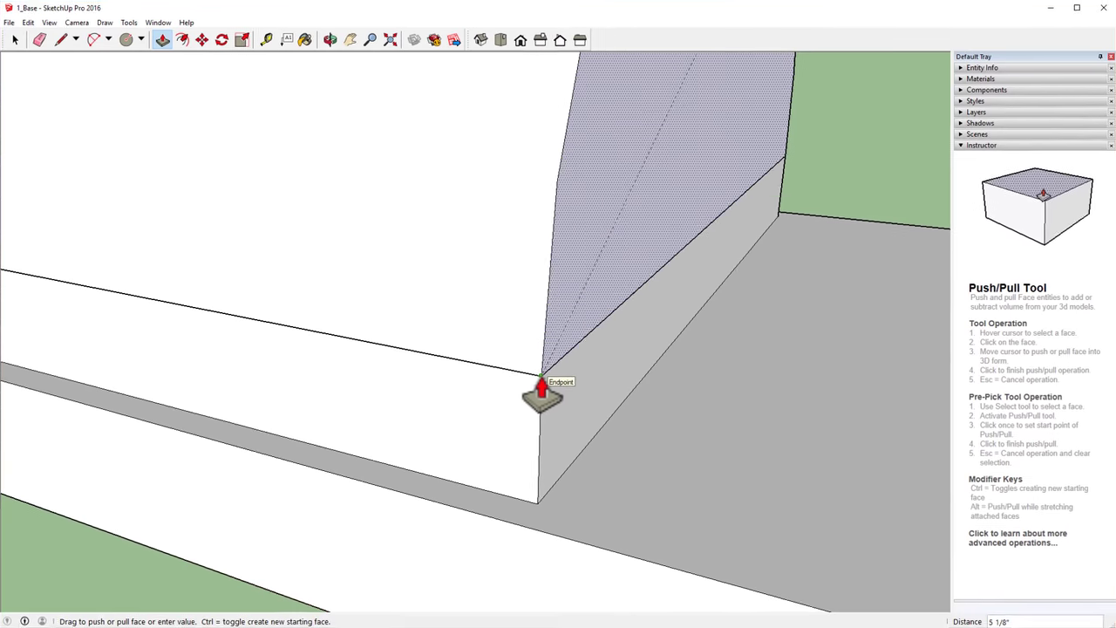
{"action": "left_click", "coordinate": [541, 381]}
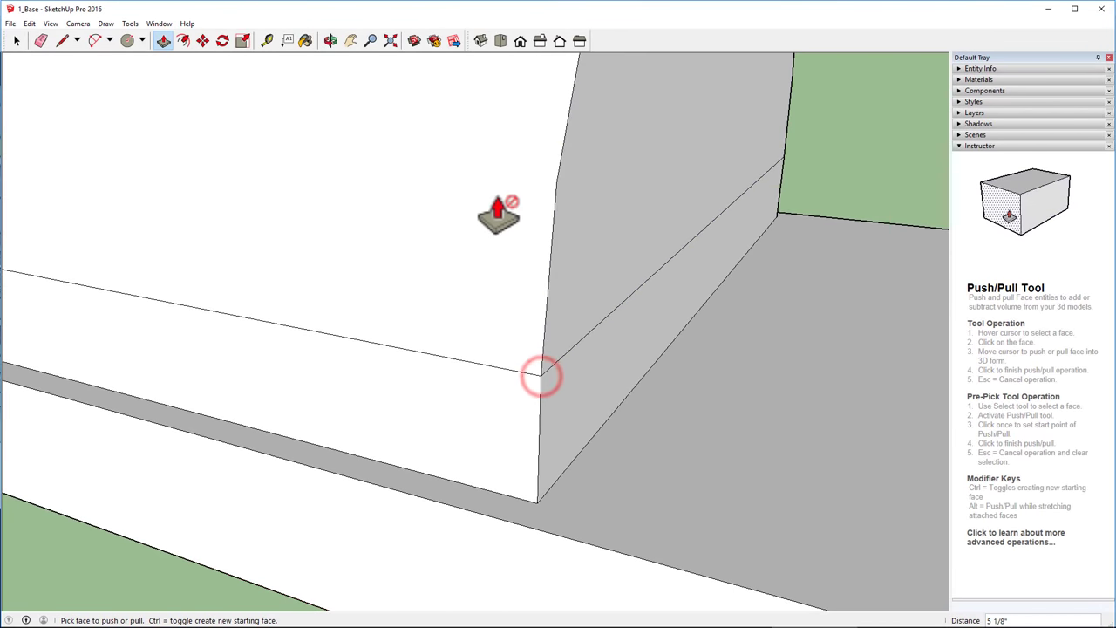
{"action": "left_click", "coordinate": [391, 41]}
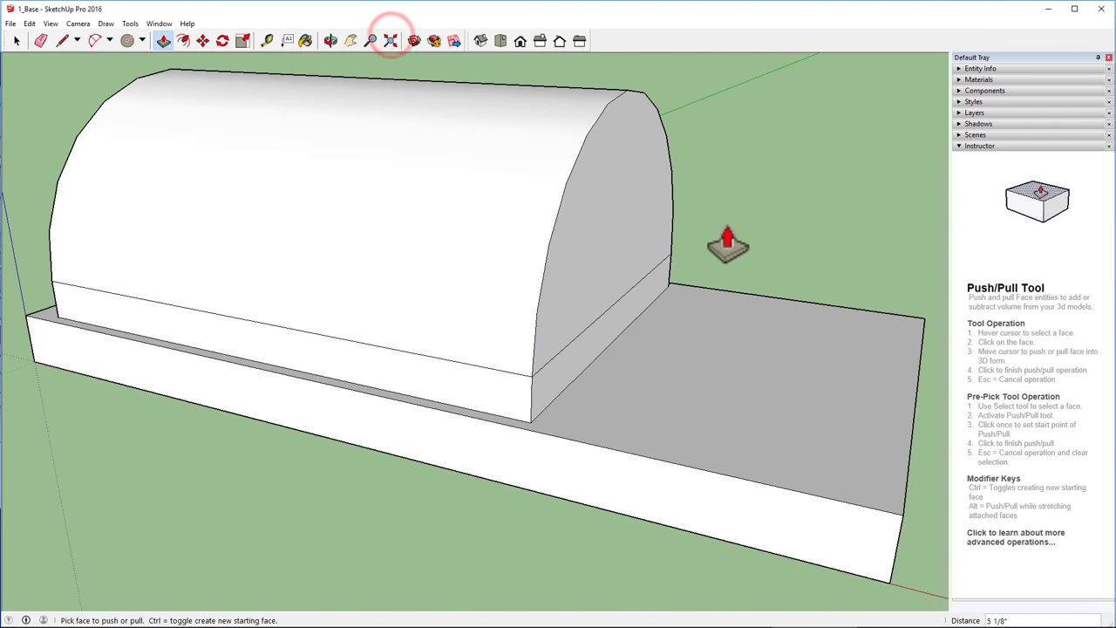
{"action": "middle_click_drag", "start_coordinate": [722, 236], "coordinate": [631, 267]}
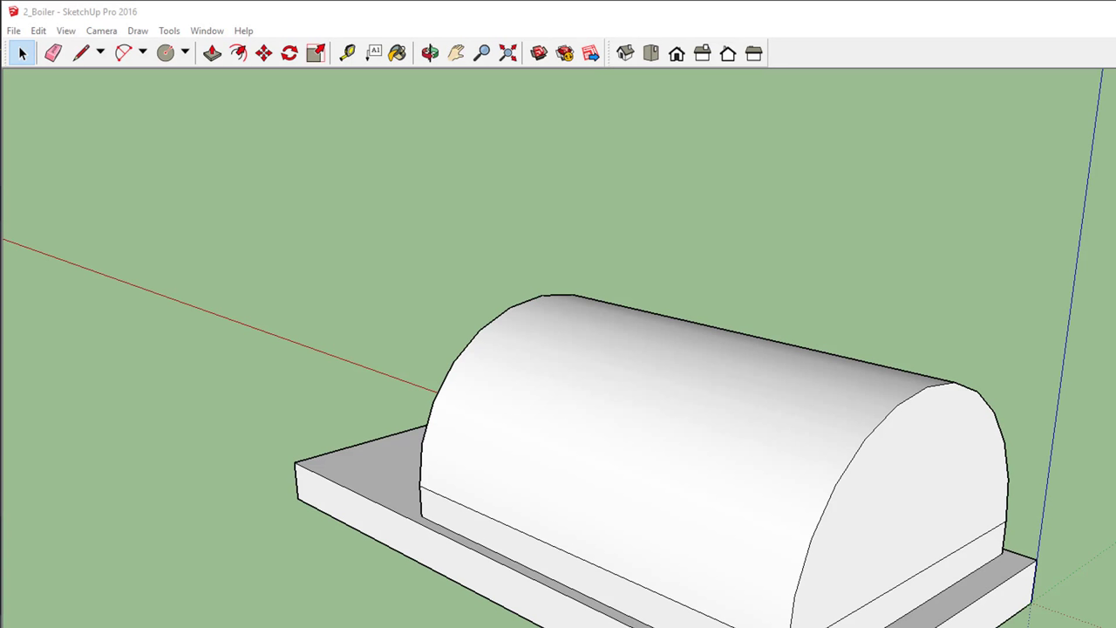
- Switch the camera to Parallel Projection and view the model from the top
{"action": "left_click", "coordinate": [101, 31]}
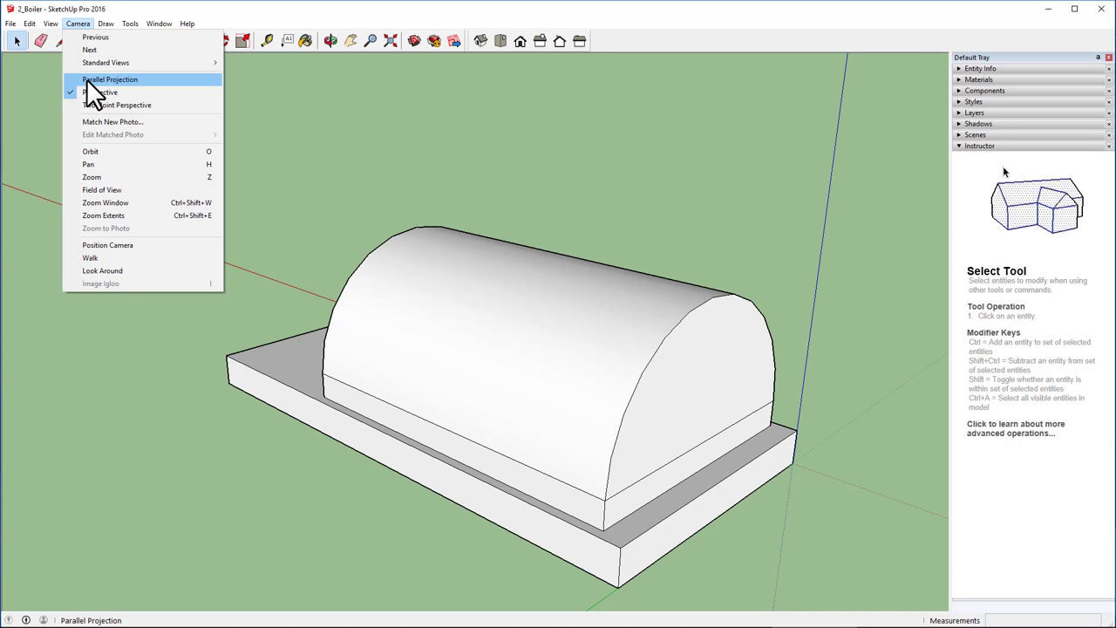
{"action": "left_click", "coordinate": [87, 81]}
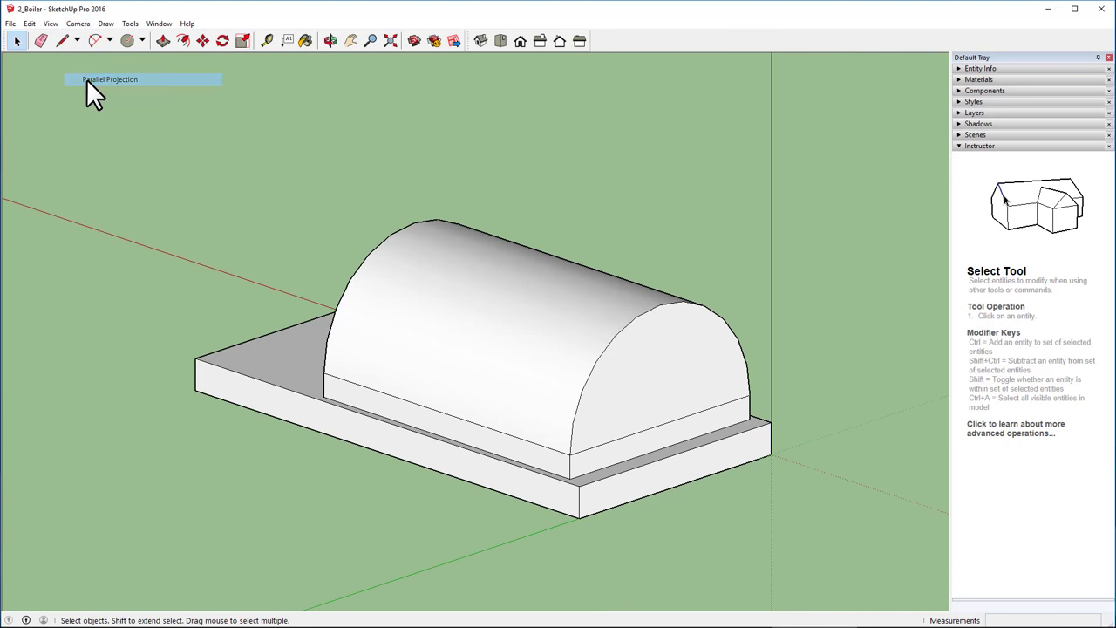
{"action": "middle_click_drag", "start_coordinate": [361, 348], "coordinate": [477, 236]}
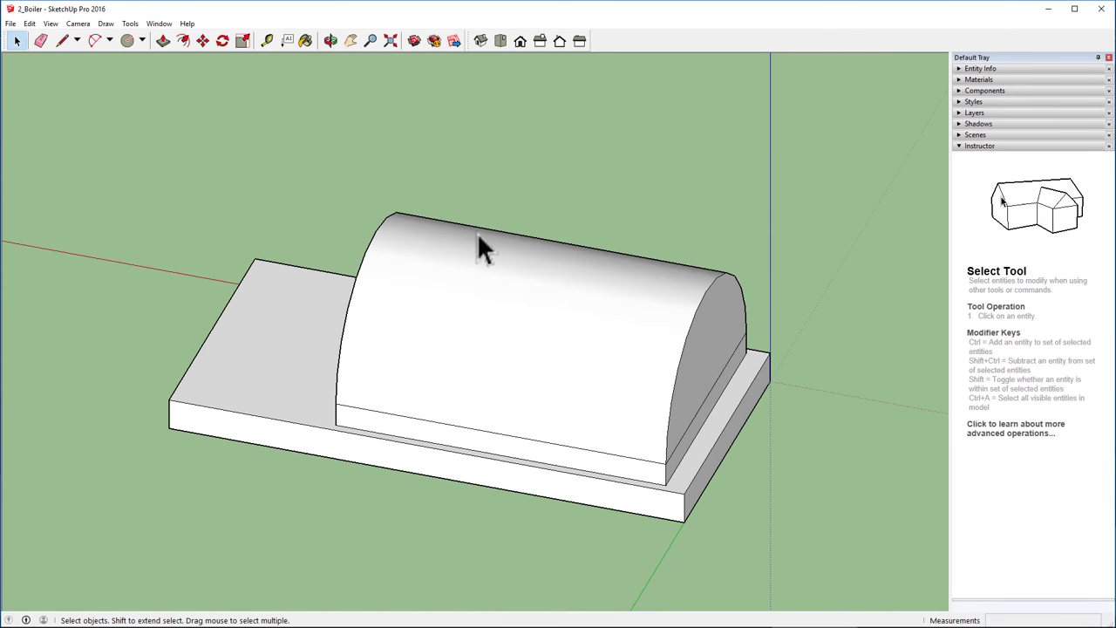
{"action": "left_click", "coordinate": [500, 41]}
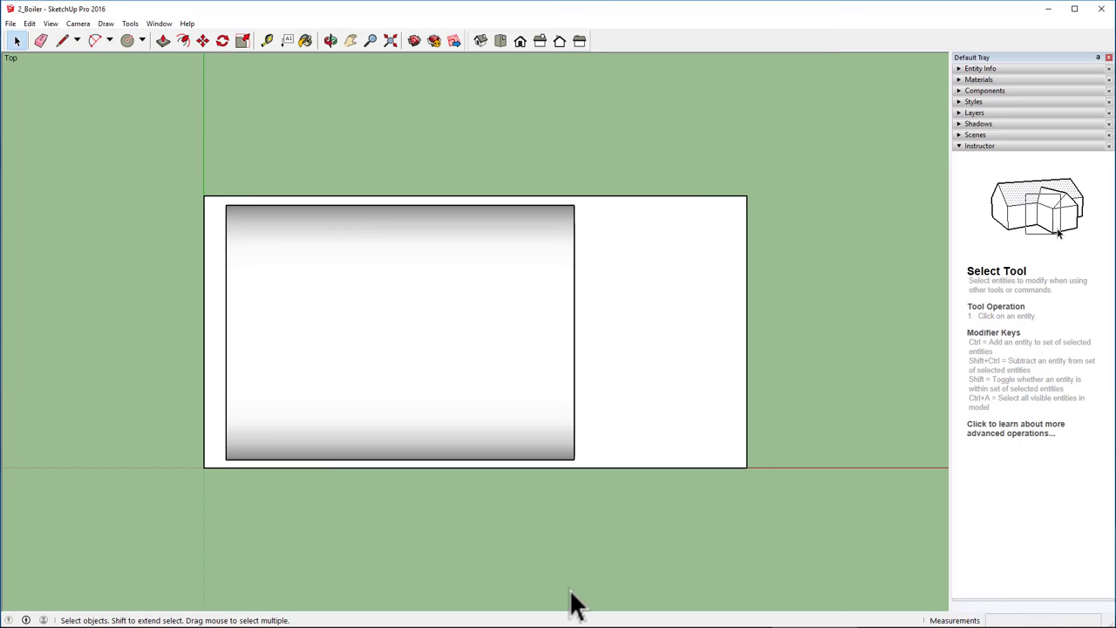
- Select and delete the boiler's curved end face, leaving that end open
{"action": "middle_click_drag", "start_coordinate": [571, 602], "coordinate": [747, 174], "text": "shift"}
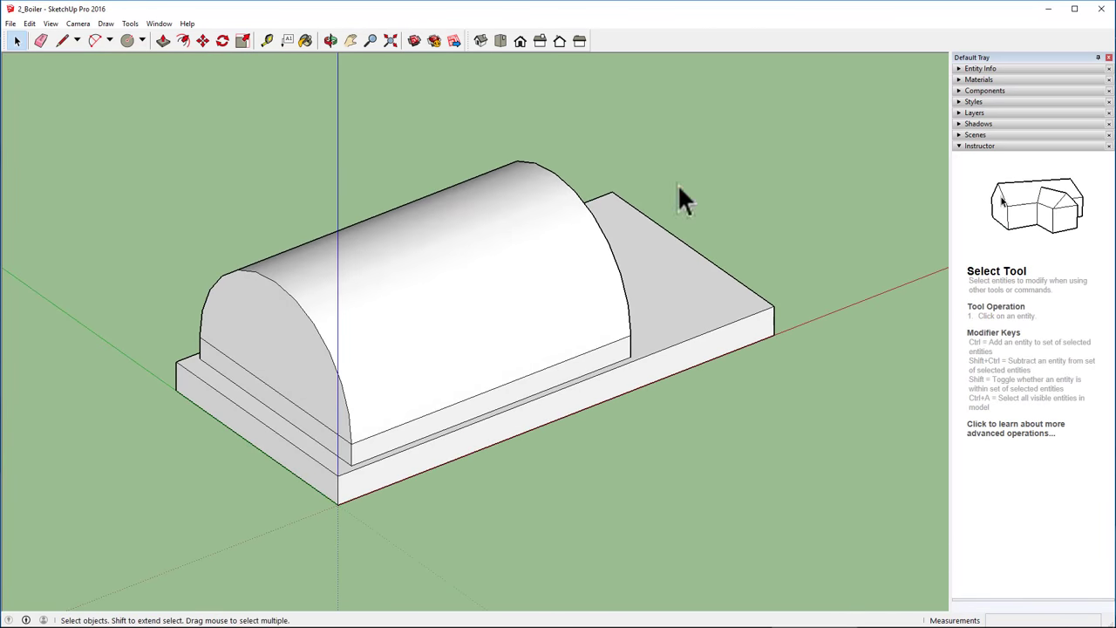
{"action": "left_click", "coordinate": [227, 316]}
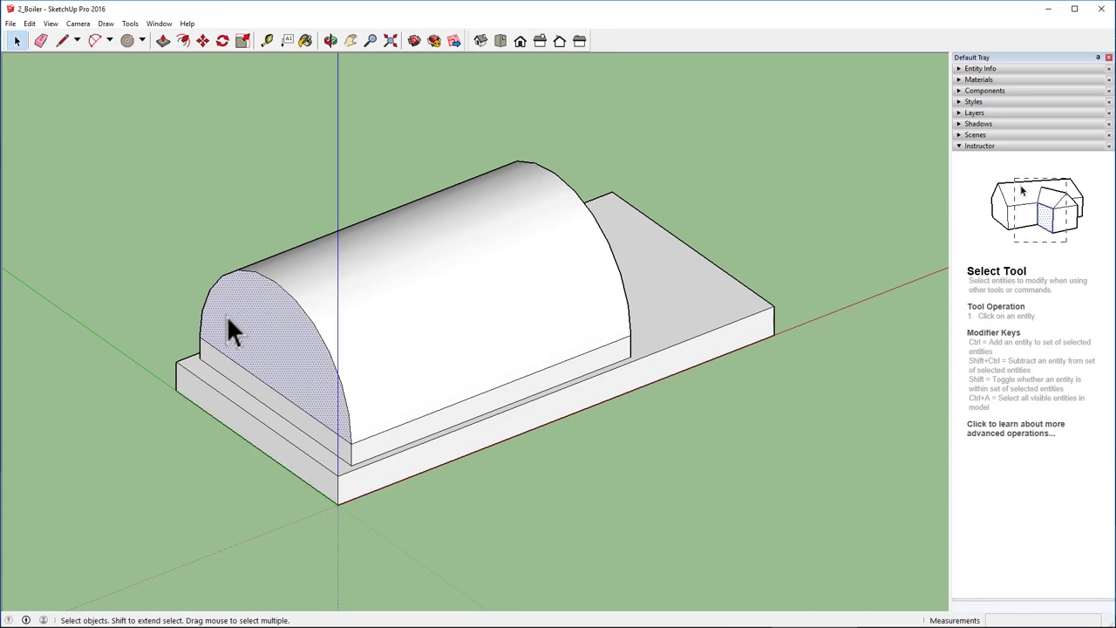
{"action": "key", "text": "Delete"}
{"action": "middle_click_drag", "start_coordinate": [234, 325], "coordinate": [351, 386]}
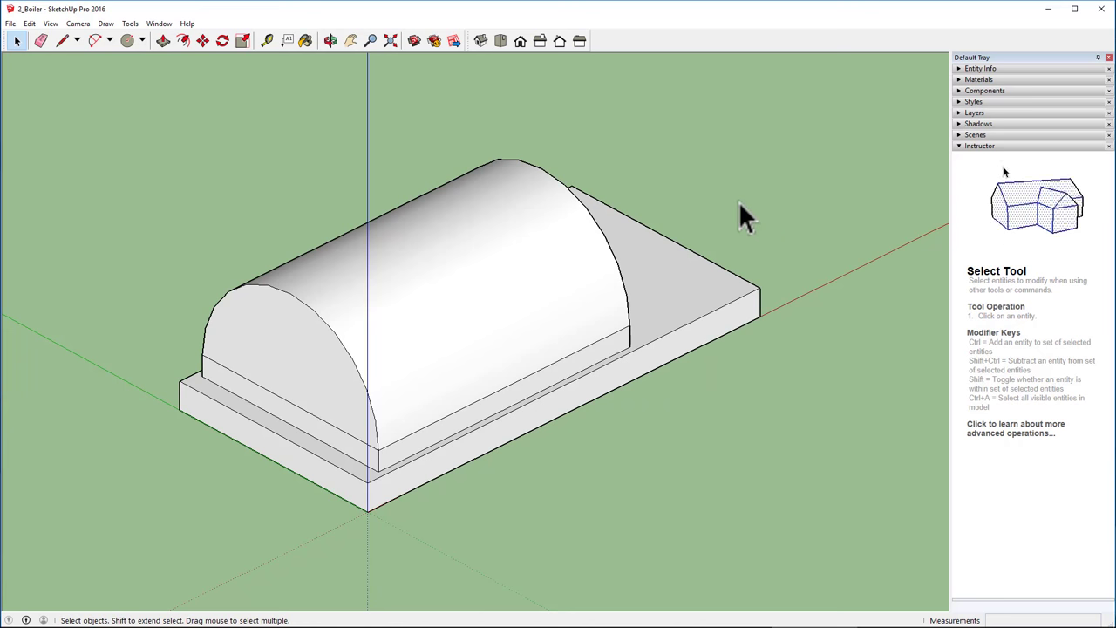
- In top view, place a guide about 2 9/16" in from the base rectangle's right edge
{"action": "left_click", "coordinate": [500, 41]}
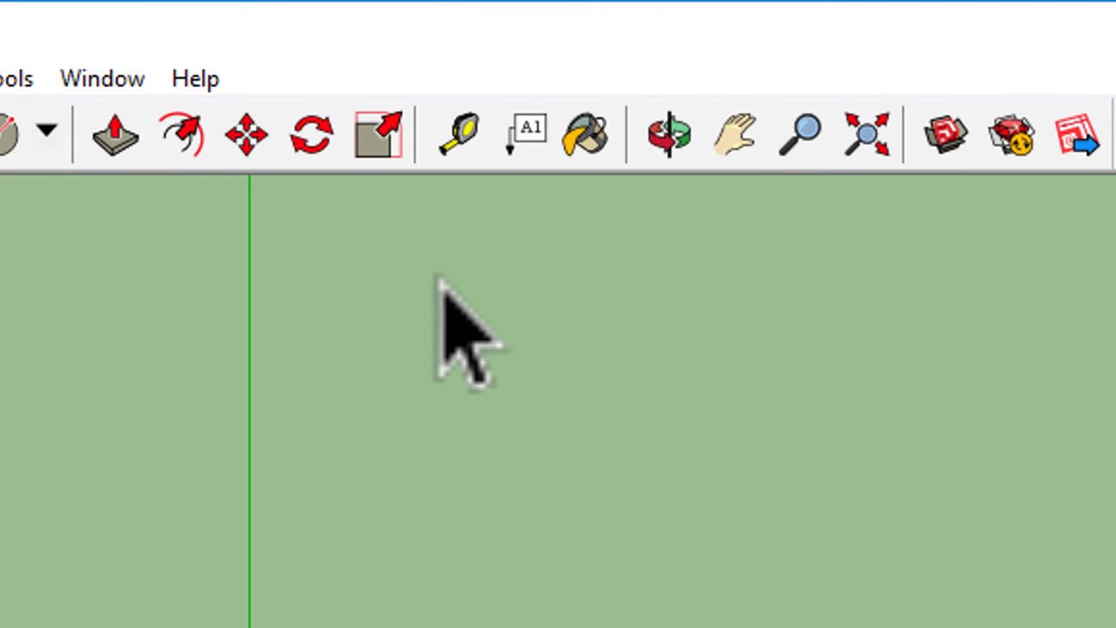
{"action": "left_click", "coordinate": [445, 129]}
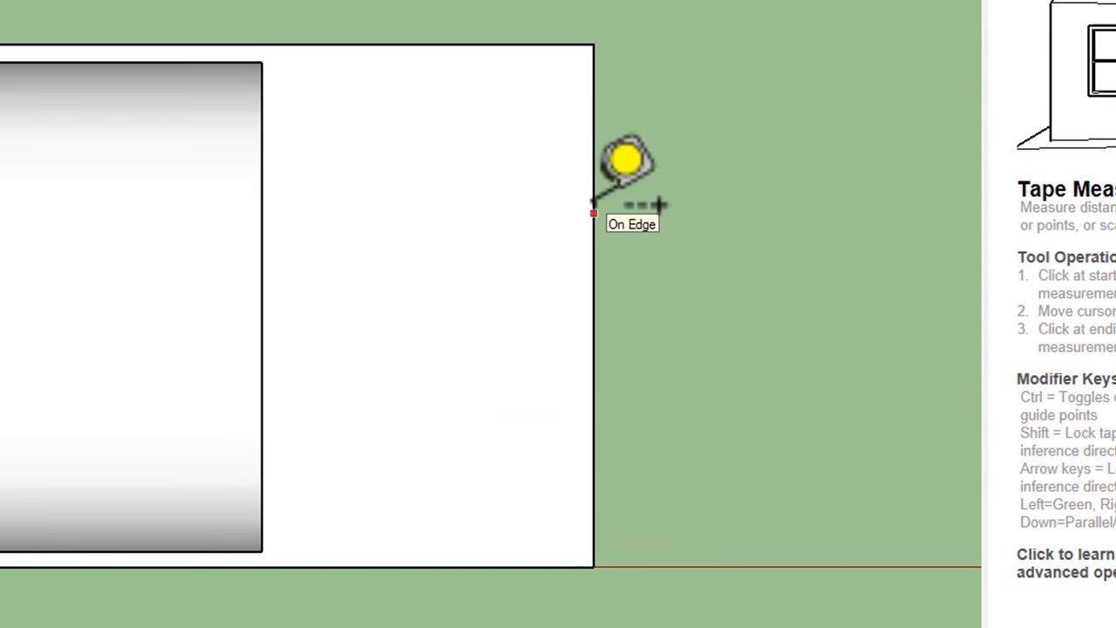
{"action": "left_click", "coordinate": [593, 212]}
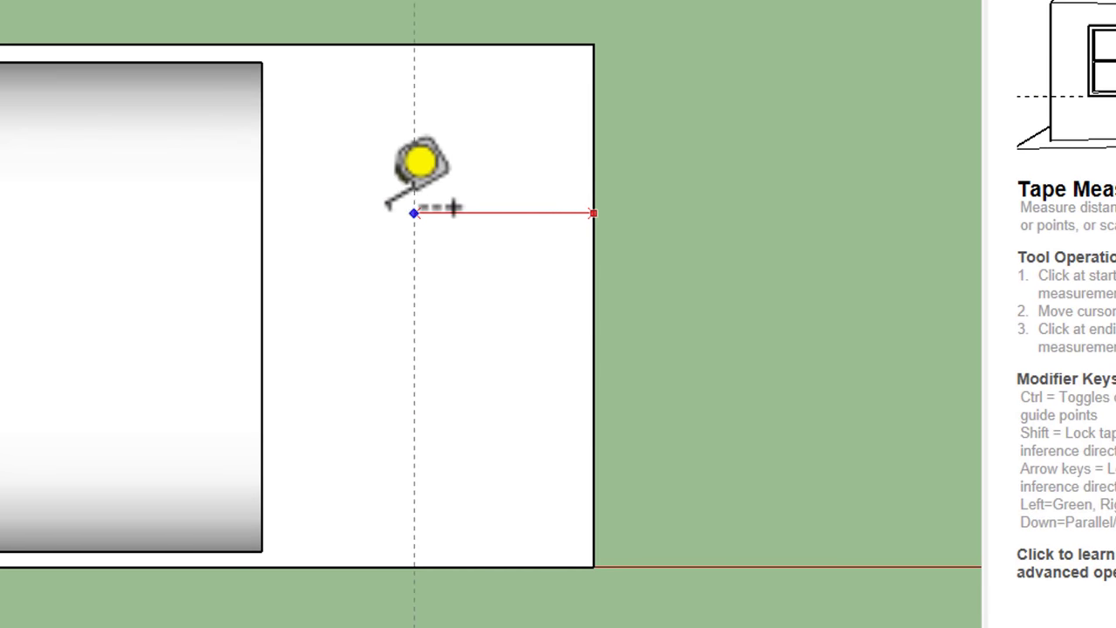
{"action": "left_click", "coordinate": [262, 213]}
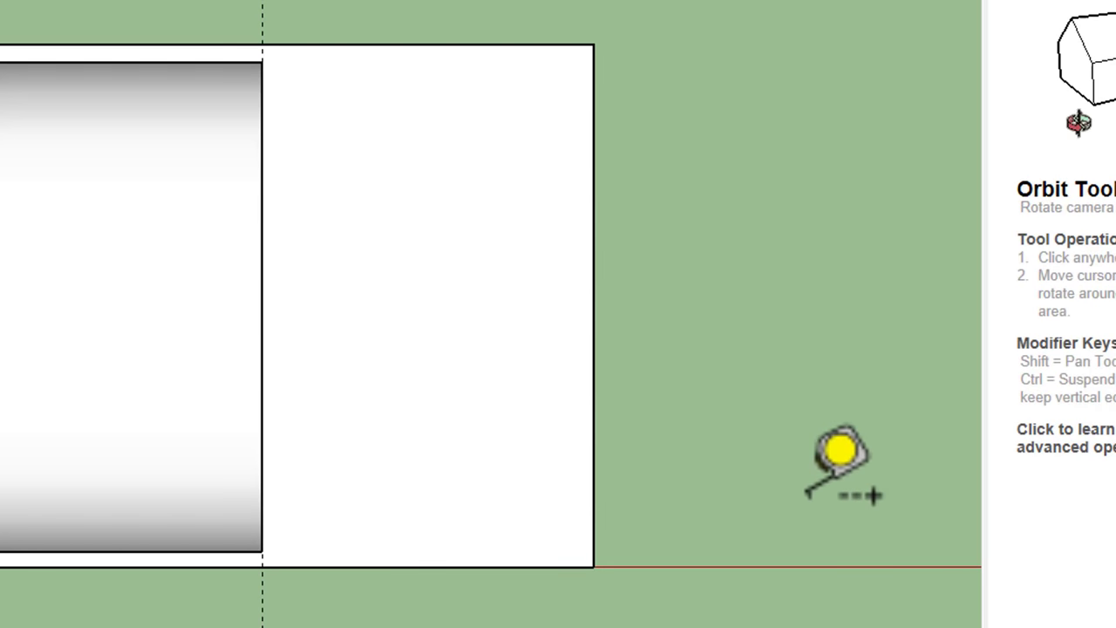
{"action": "middle_click_drag", "start_coordinate": [842, 456], "coordinate": [2, 270]}
- Place another guide about 2 9/16" across the slab from its front edge
{"action": "key", "text": "t"}
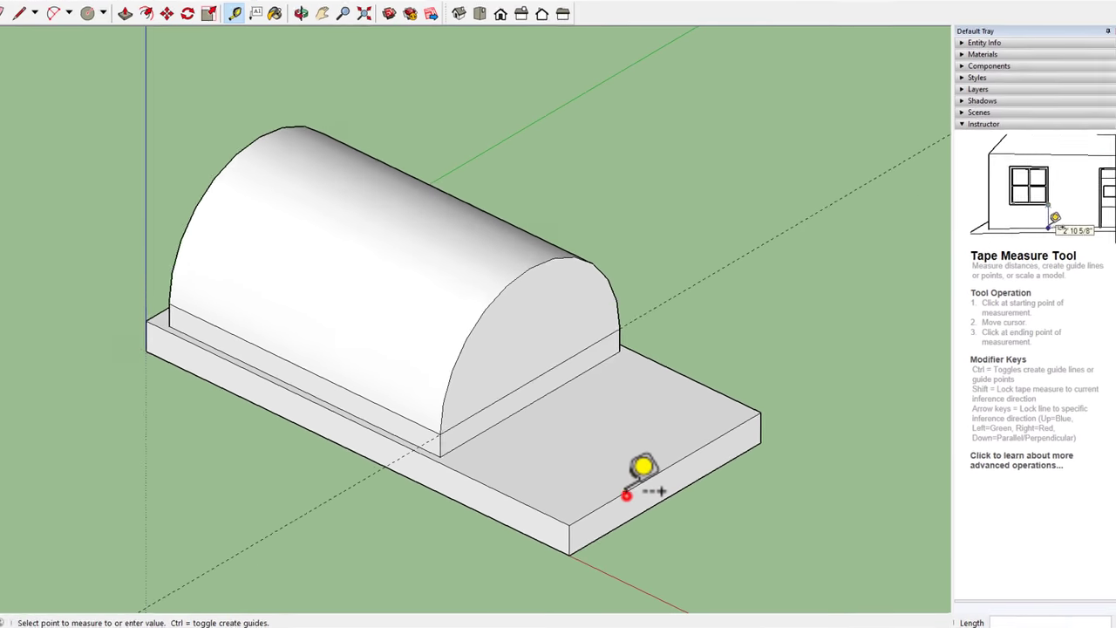
{"action": "left_click", "coordinate": [449, 440]}
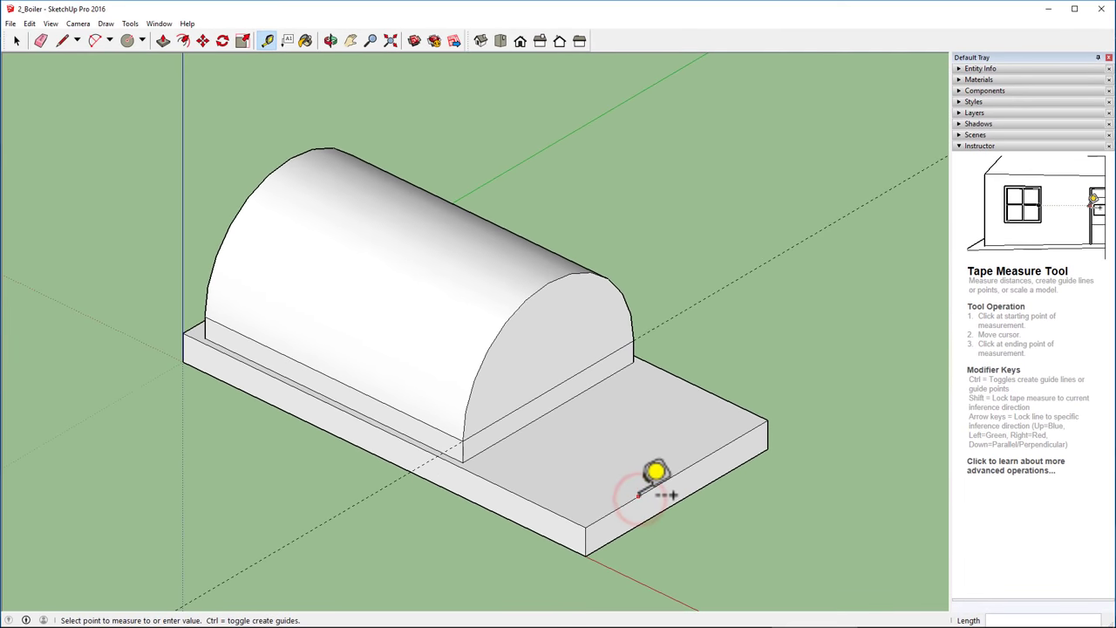
{"action": "left_click", "coordinate": [638, 494]}
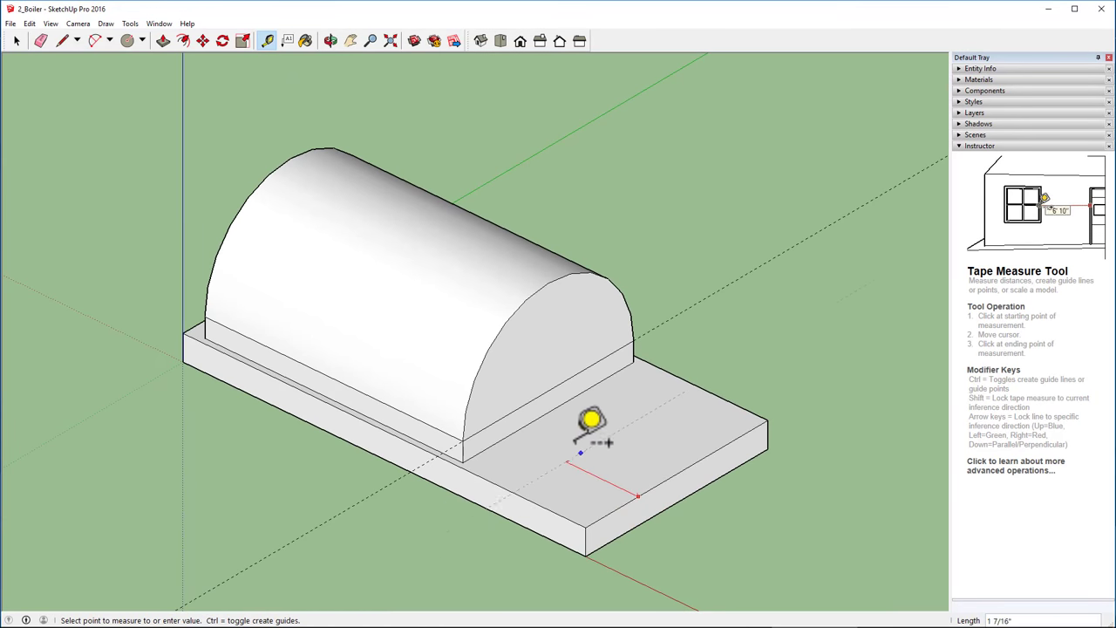
{"action": "left_click", "coordinate": [511, 433]}
{"action": "key", "text": "e"}
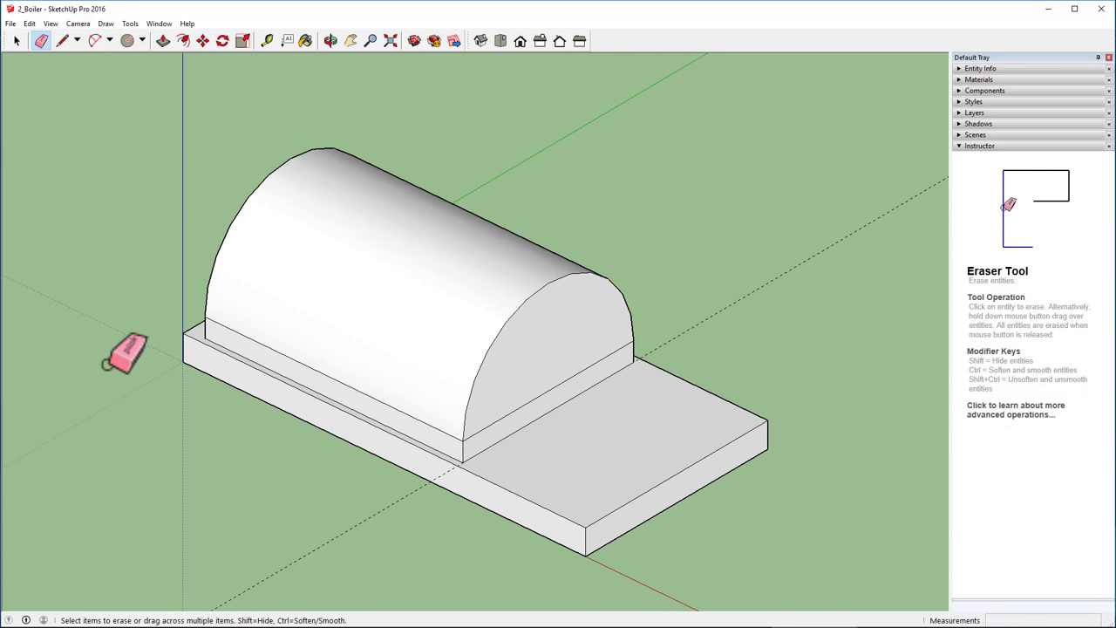
- Add guides about 1/8" inside the slab's side and back edges near the boiler's corner
{"action": "scroll", "coordinate": [399, 516], "scroll_direction": "up", "scroll_amount": 2}
{"action": "scroll", "coordinate": [566, 448], "scroll_direction": "up", "scroll_amount": 3}
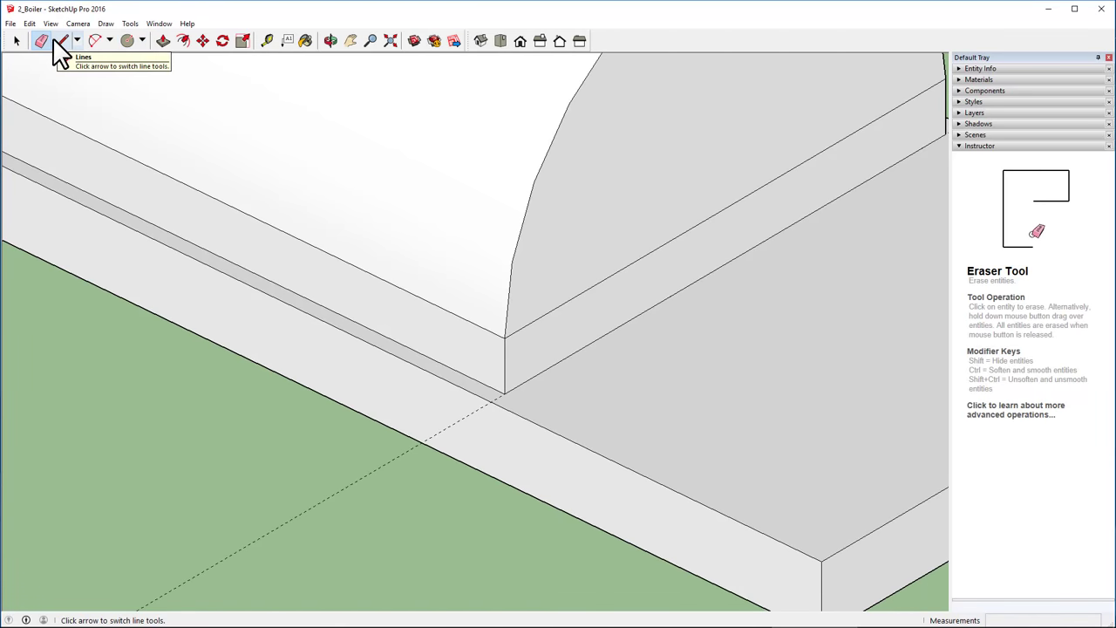
{"action": "left_click", "coordinate": [263, 42]}
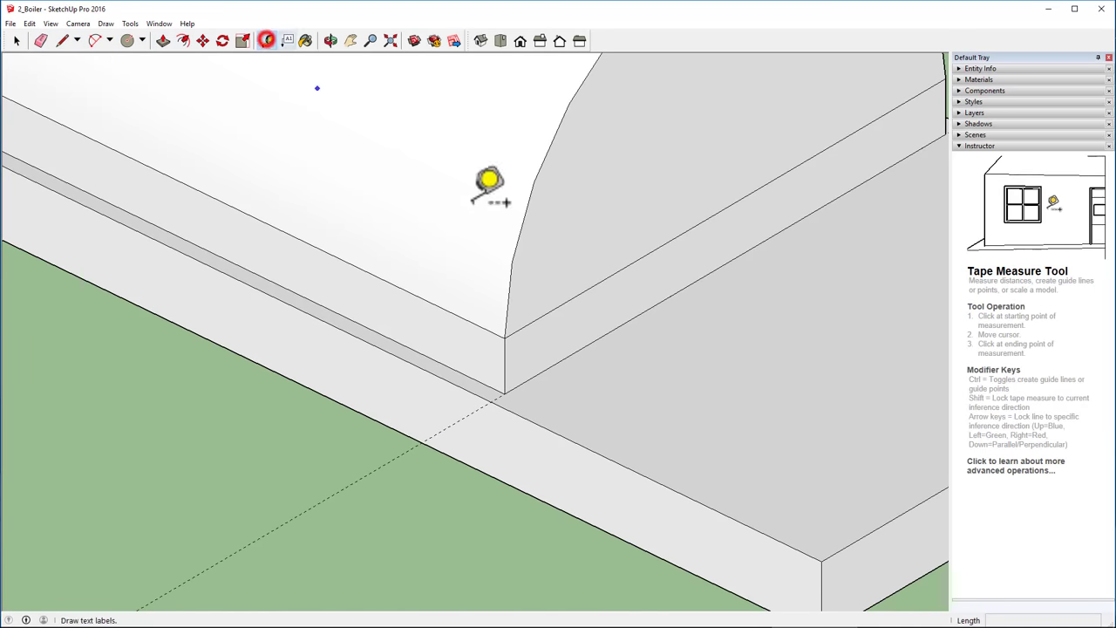
{"action": "left_click", "coordinate": [864, 534]}
{"action": "left_click", "coordinate": [864, 542]}
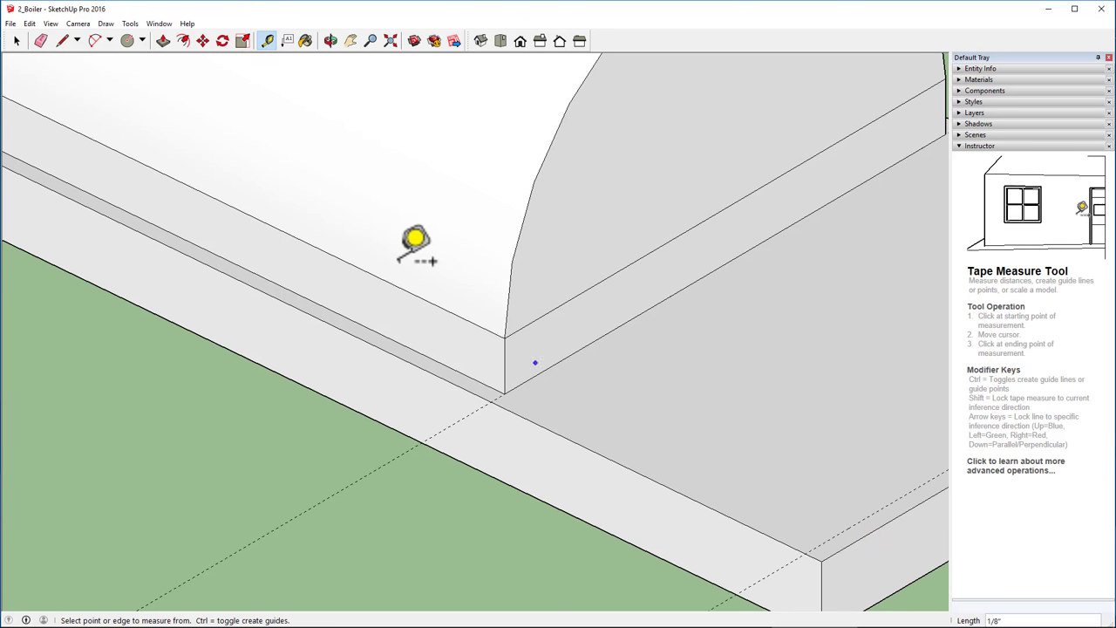
{"action": "left_click", "coordinate": [515, 413]}
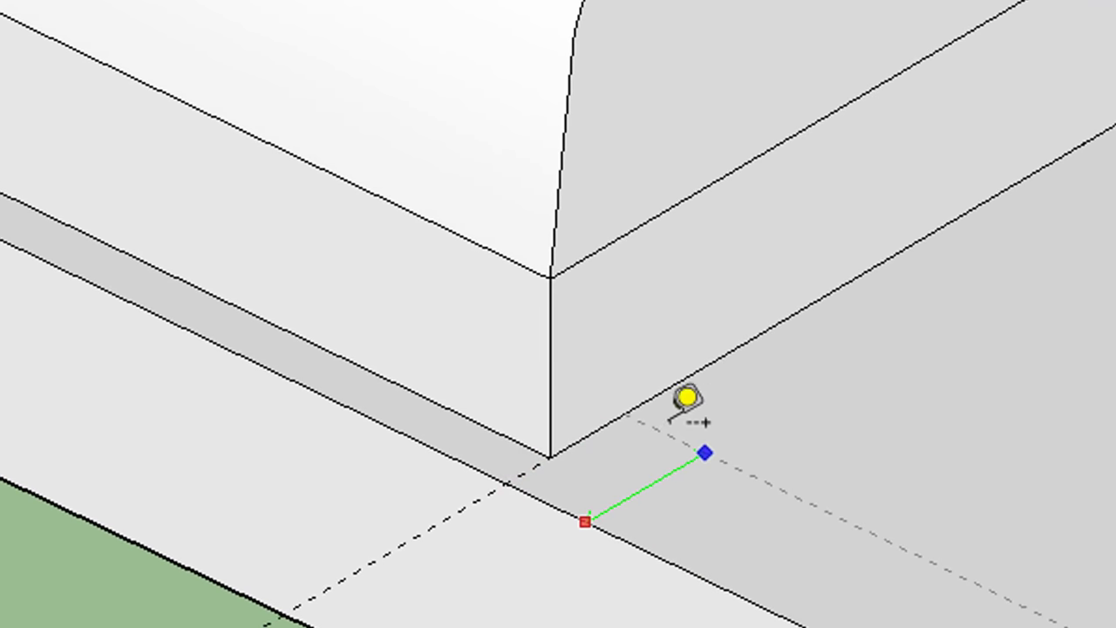
{"action": "left_click", "coordinate": [562, 446]}
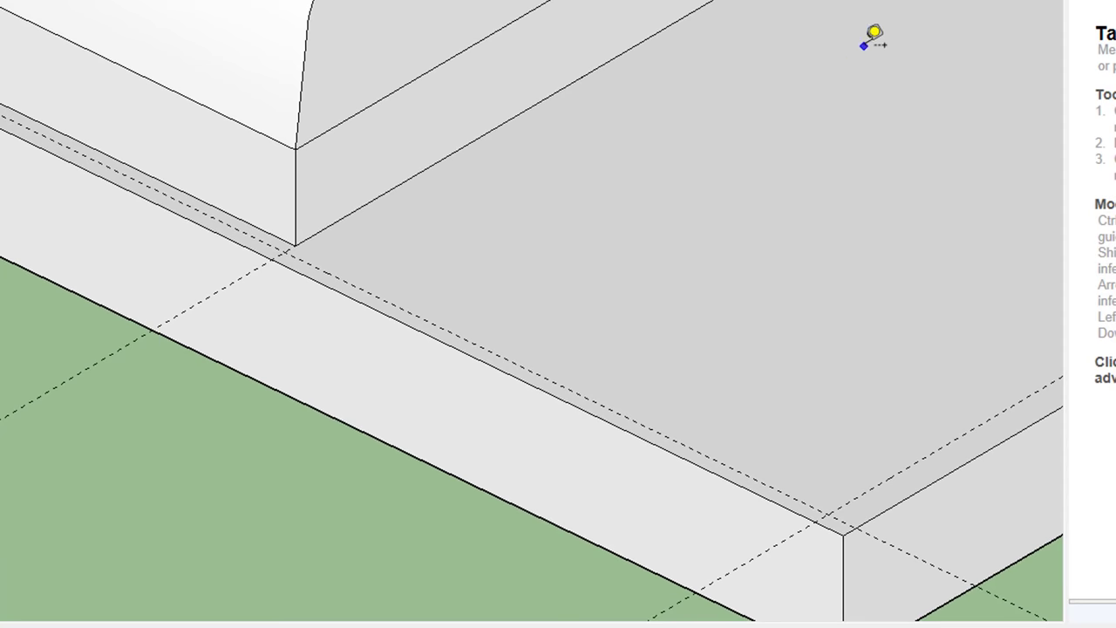
{"action": "middle_click_drag", "start_coordinate": [864, 47], "coordinate": [200, 453]}
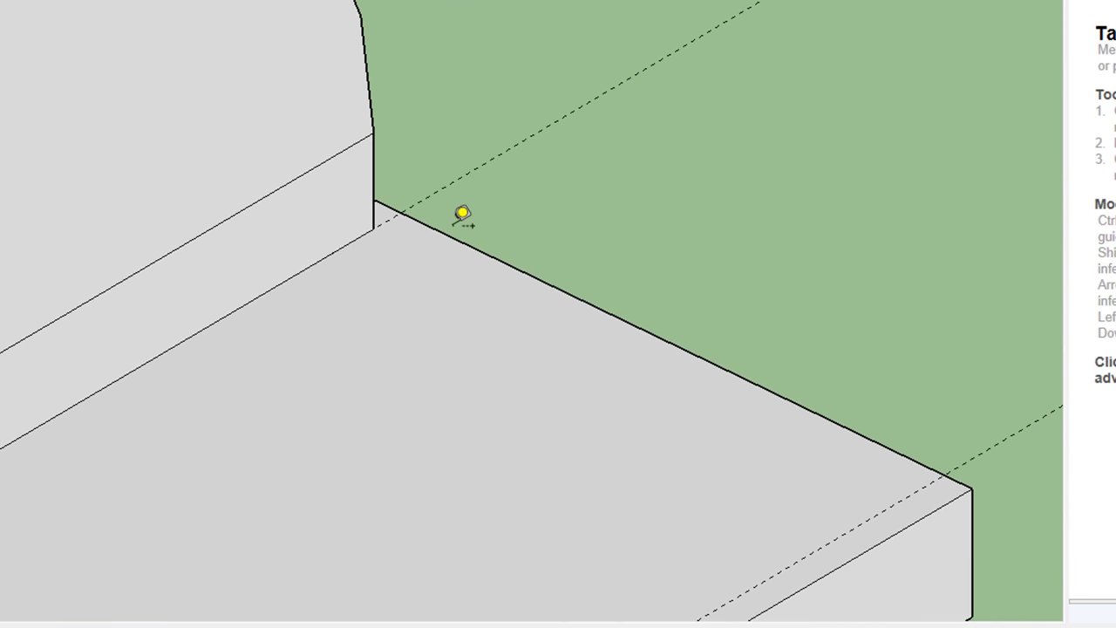
{"action": "left_click", "coordinate": [428, 224]}
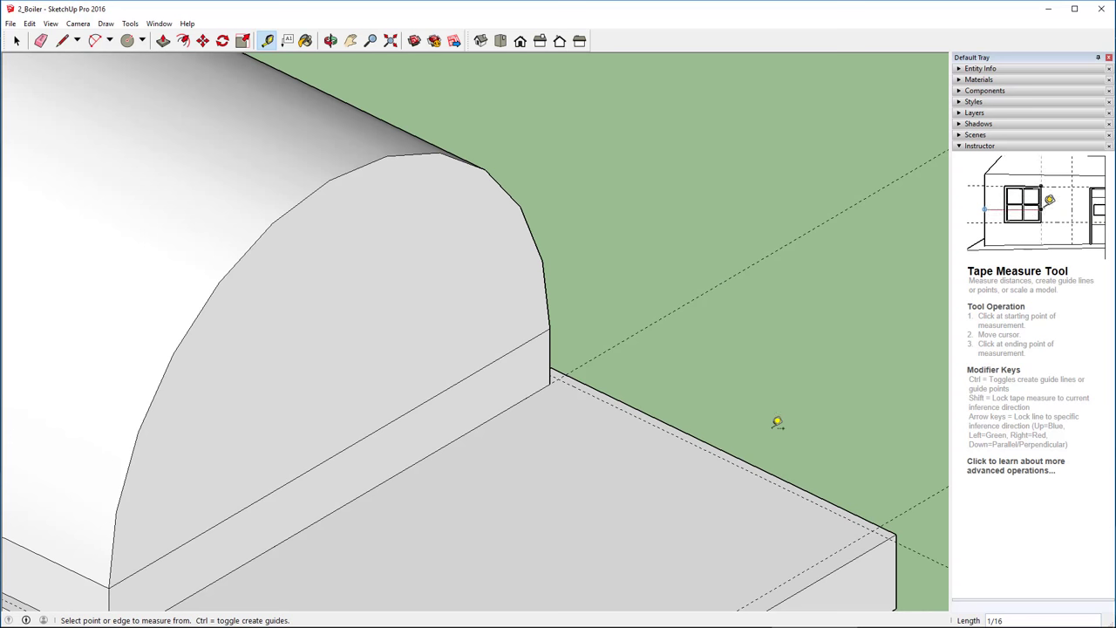
- Trace inset border edges along the guides from the boiler's corner to the slab corner
{"action": "left_click", "coordinate": [58, 39]}
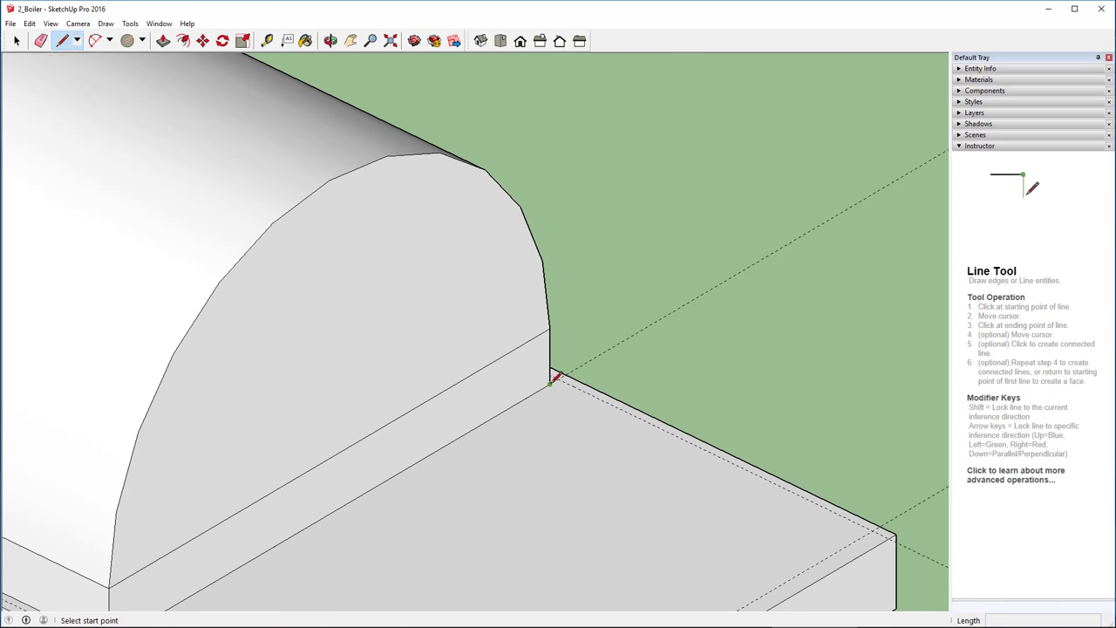
{"action": "left_click", "coordinate": [550, 383]}
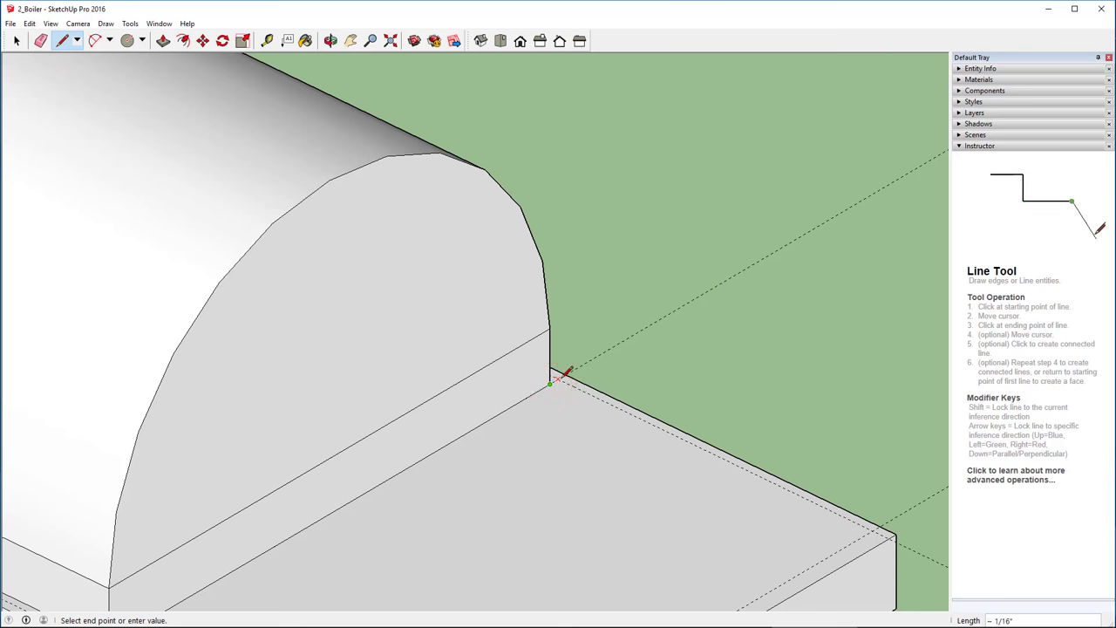
{"action": "scroll", "coordinate": [561, 377], "scroll_direction": "up", "scroll_amount": 4}
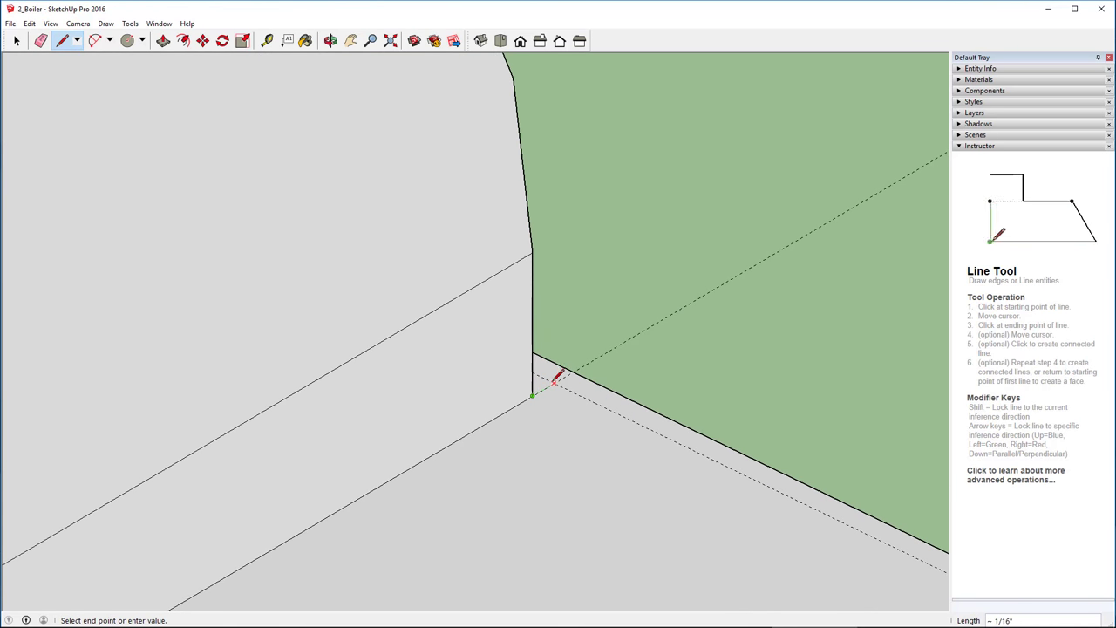
{"action": "left_click", "coordinate": [553, 382]}
{"action": "middle_click_drag", "start_coordinate": [552, 382], "coordinate": [155, 151], "text": "shift"}
{"action": "left_click", "coordinate": [155, 151]}
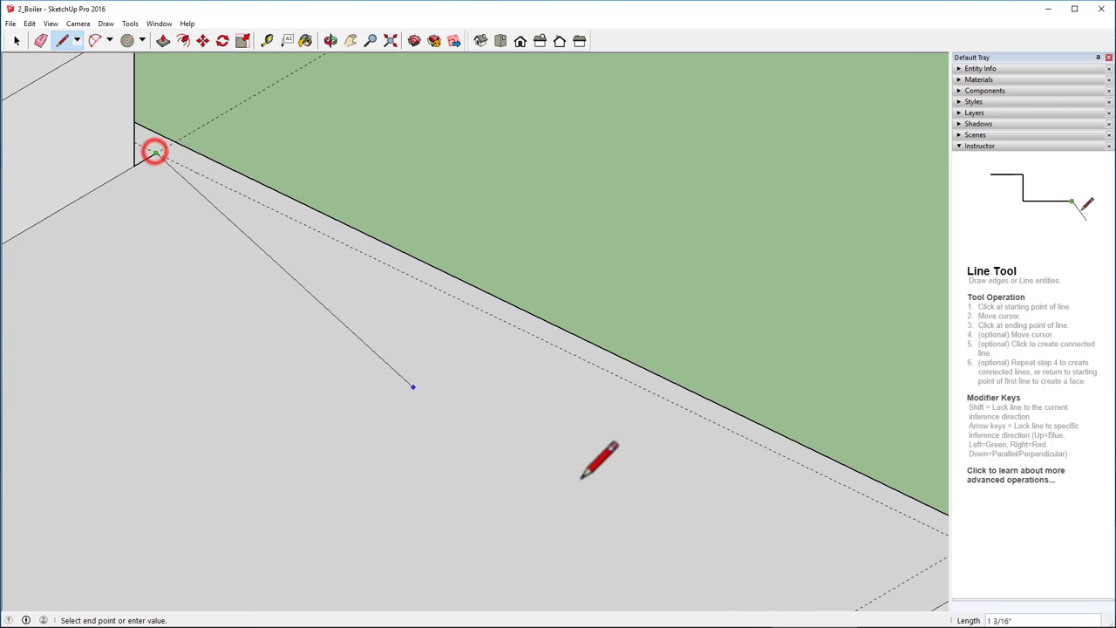
{"action": "middle_click_drag", "start_coordinate": [735, 518], "coordinate": [402, 330], "text": "shift"}
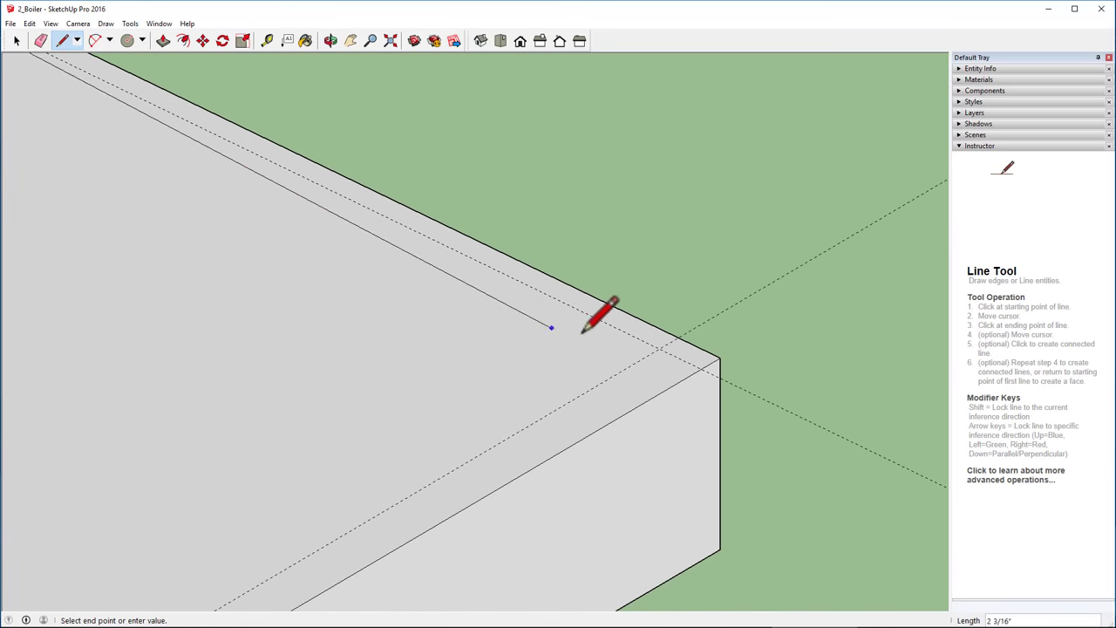
{"action": "left_click", "coordinate": [659, 346]}
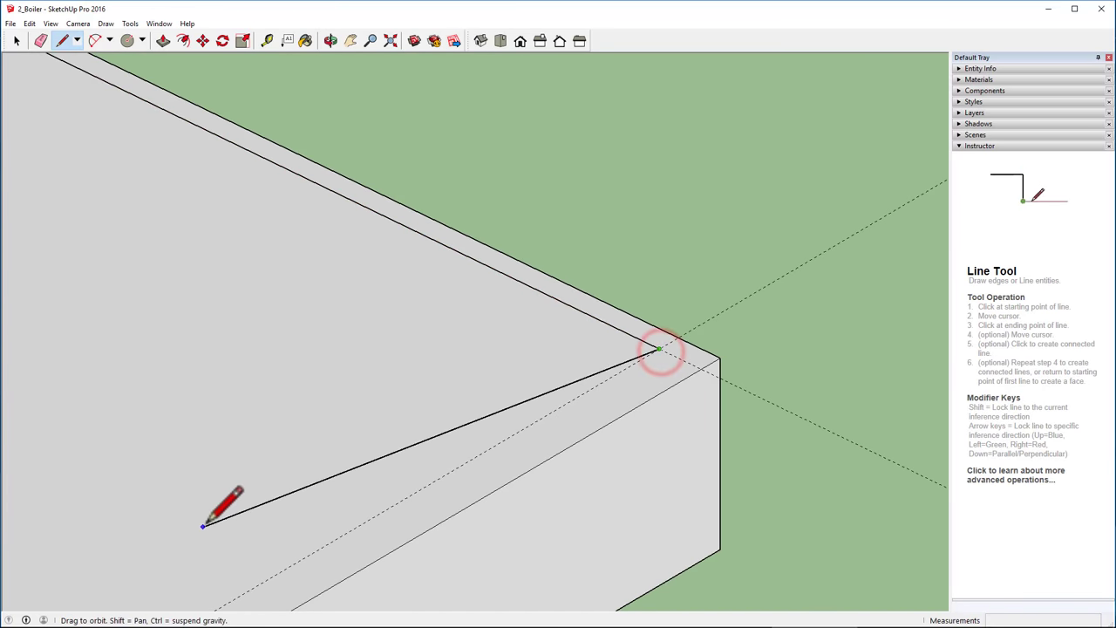
{"action": "mouse_move", "coordinate": [212, 511]}
{"action": "middle_mouse_down"}
{"action": "mouse_move", "coordinate": [473, 311]}
{"action": "mouse_move", "coordinate": [815, 122]}
{"action": "mouse_move", "coordinate": [528, 308]}
{"action": "middle_mouse_up"}
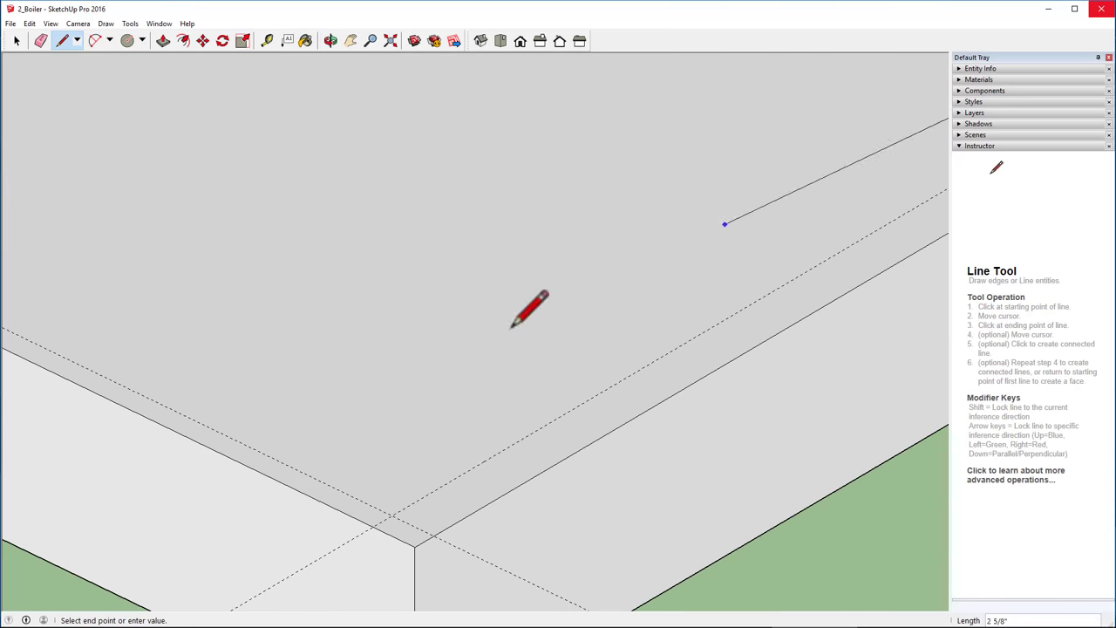
{"action": "left_click", "coordinate": [393, 515]}
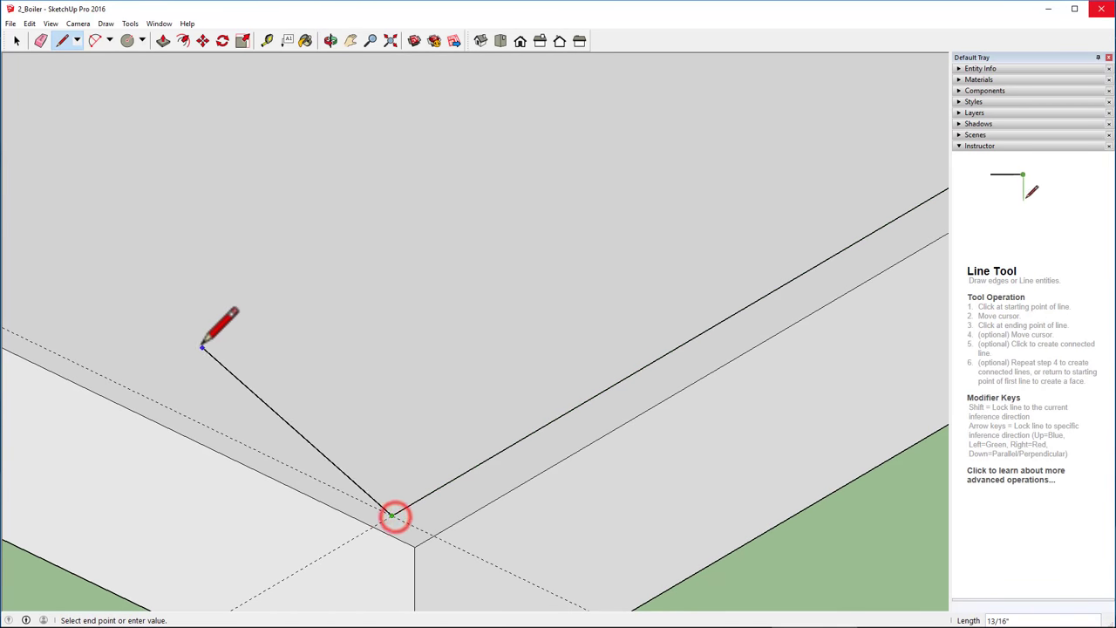
{"action": "mouse_move", "coordinate": [219, 319]}
{"action": "middle_mouse_down"}
{"action": "mouse_move", "coordinate": [717, 406]}
{"action": "mouse_move", "coordinate": [894, 562]}
{"action": "mouse_move", "coordinate": [871, 549]}
{"action": "middle_mouse_up"}
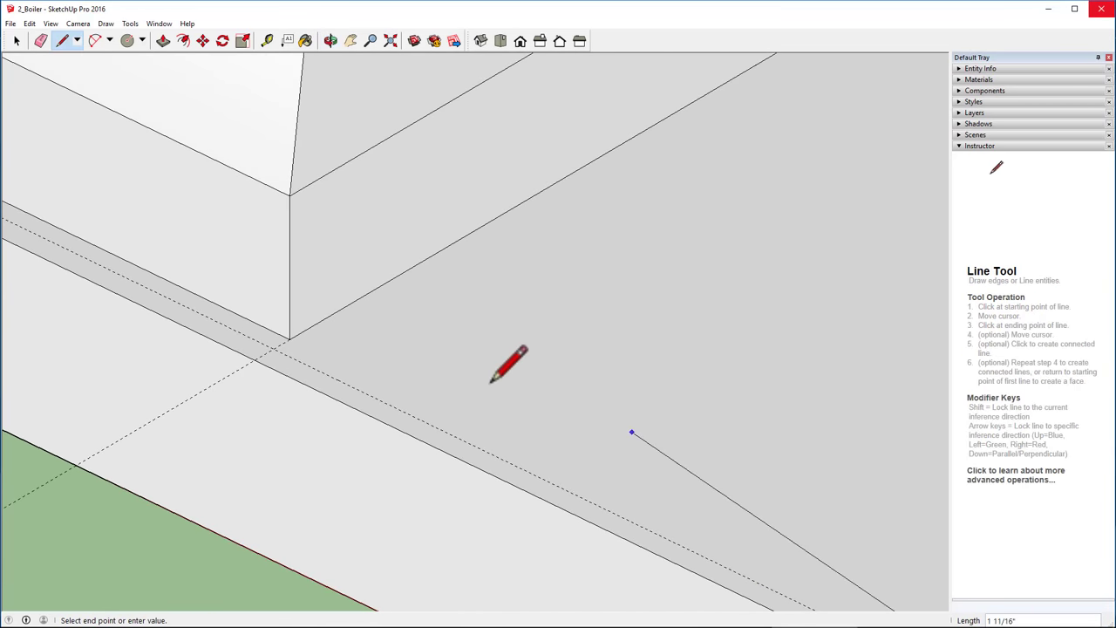
{"action": "left_click", "coordinate": [273, 347]}
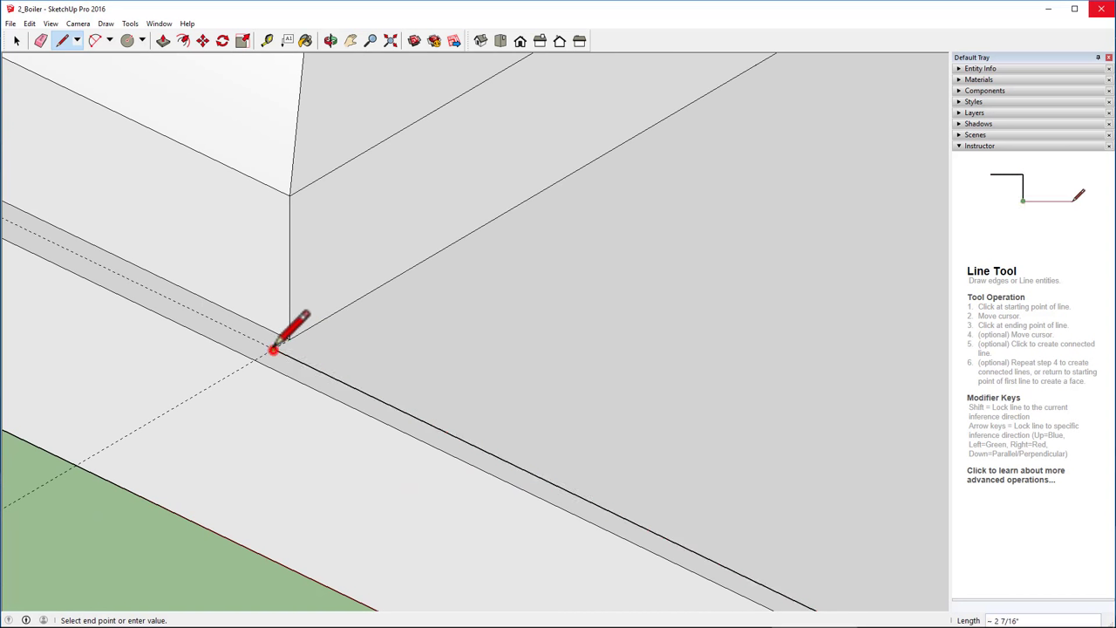
{"action": "left_click", "coordinate": [284, 339]}
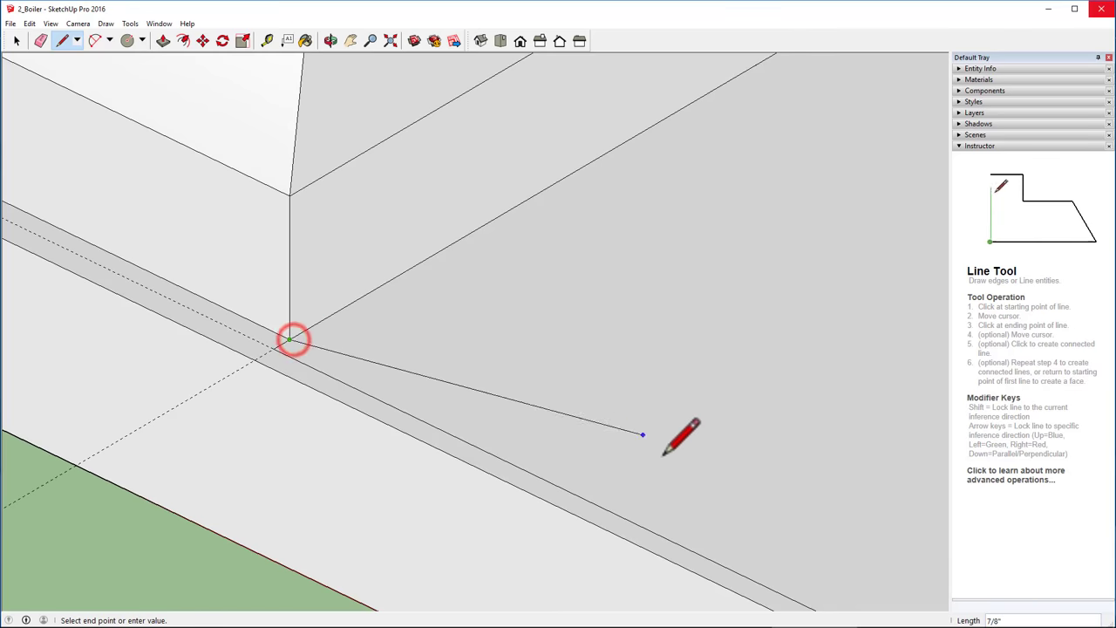
- Draw the remaining border lines along the slab edge, closing the border at the upper-left corner
{"action": "middle_click_drag", "start_coordinate": [677, 436], "coordinate": [216, 172]}
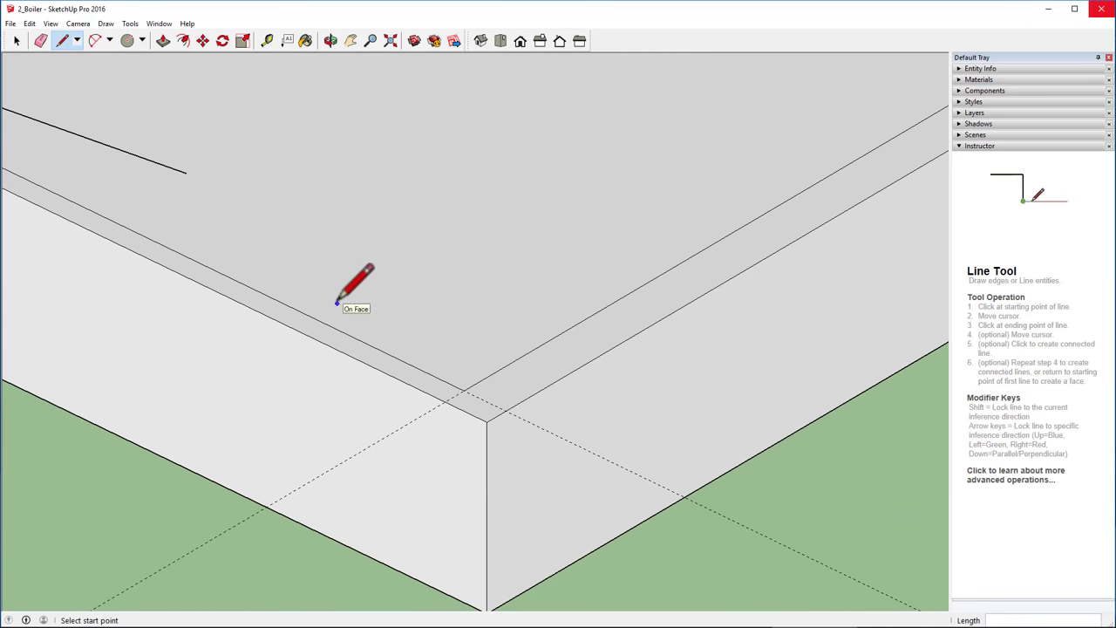
{"action": "middle_click_drag", "start_coordinate": [210, 221], "coordinate": [573, 379], "text": "shift"}
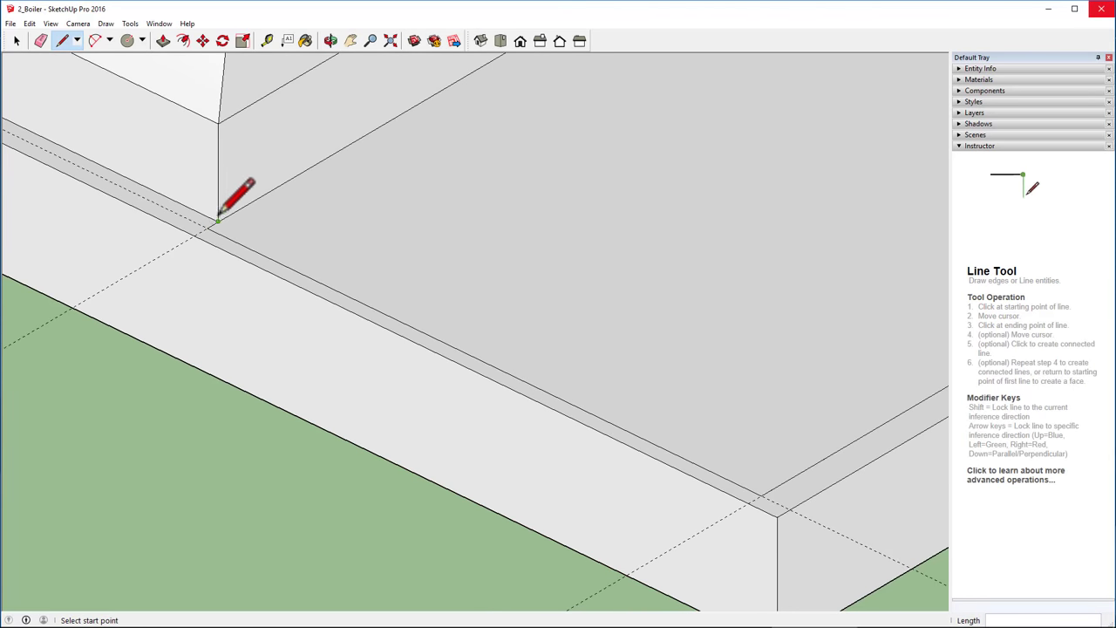
{"action": "left_click", "coordinate": [217, 220]}
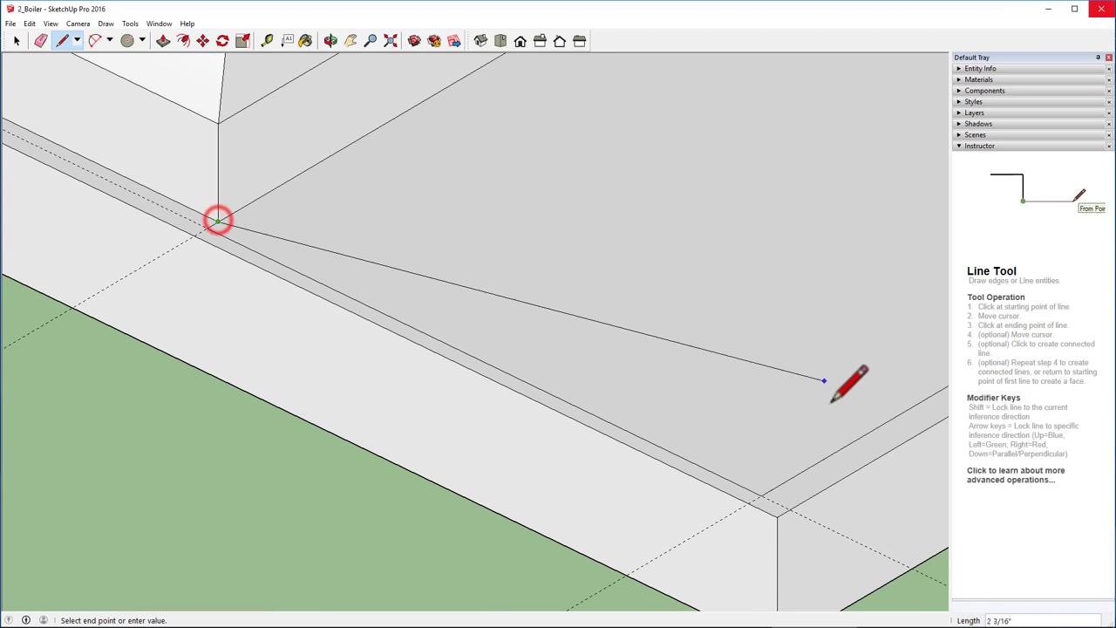
{"action": "left_click", "coordinate": [759, 481]}
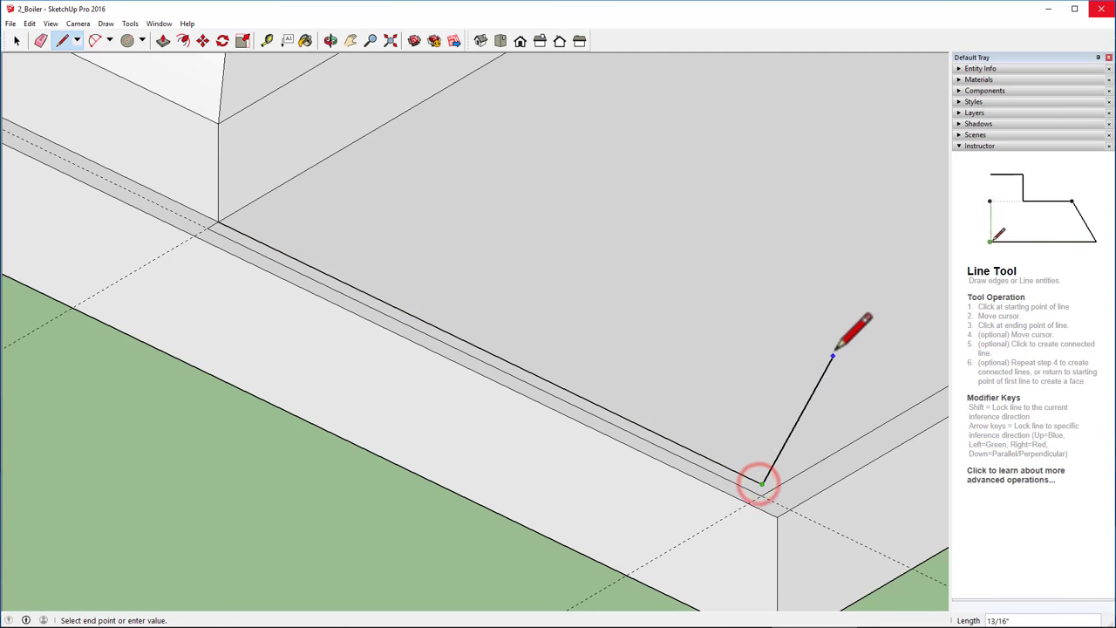
{"action": "middle_click_drag", "start_coordinate": [860, 319], "coordinate": [323, 491], "text": "shift"}
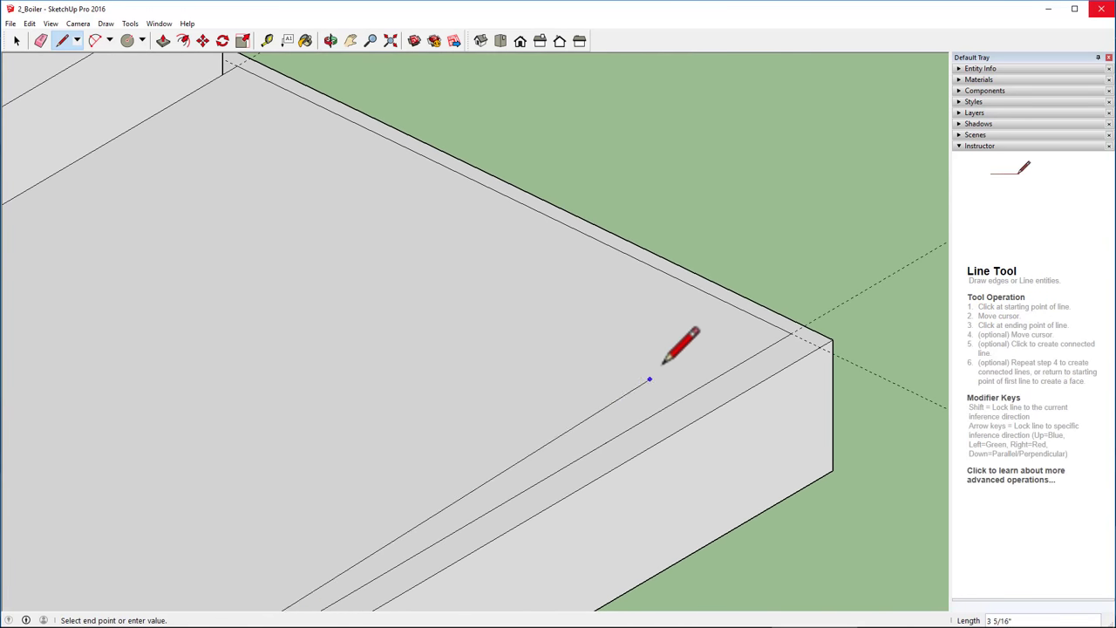
{"action": "left_click", "coordinate": [765, 337]}
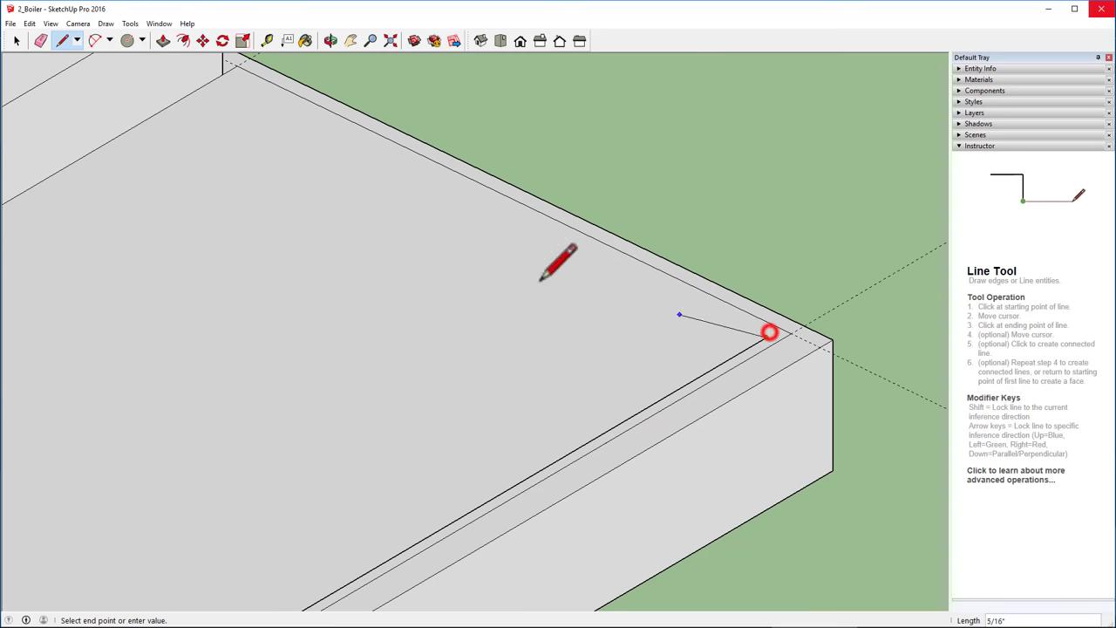
{"action": "left_click", "coordinate": [222, 74]}
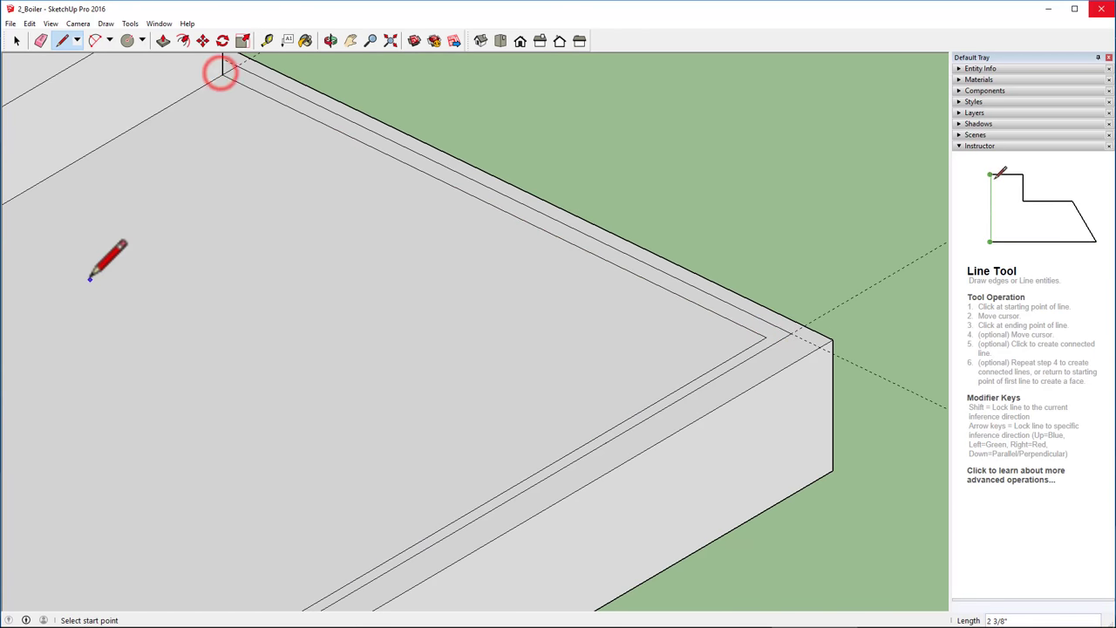
{"action": "scroll", "coordinate": [93, 273], "scroll_direction": "down", "scroll_amount": 4}
{"action": "mouse_move", "coordinate": [20, 311]}
{"action": "middle_mouse_down", "text": "shift"}
{"action": "mouse_move", "coordinate": [249, 337]}
{"action": "mouse_move", "coordinate": [460, 324]}
{"action": "mouse_move", "coordinate": [495, 333]}
{"action": "middle_mouse_up", "text": "shift"}
- Draw a 3 3/4" line along the boiler's base across the slab
{"action": "key", "text": "l"}
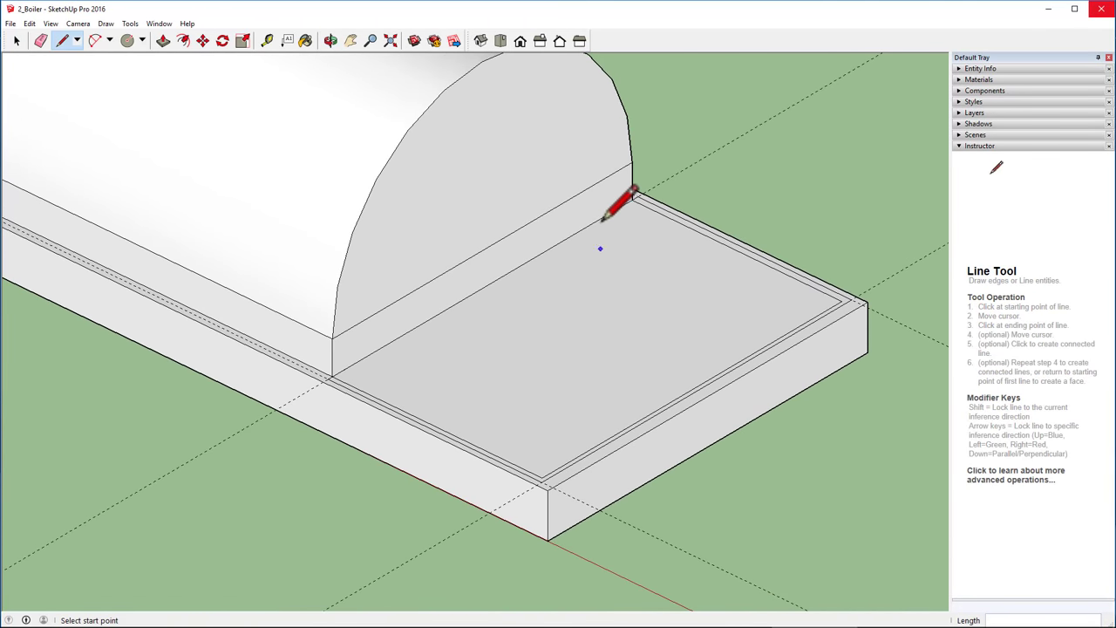
{"action": "scroll", "coordinate": [643, 193], "scroll_direction": "up", "scroll_amount": 5}
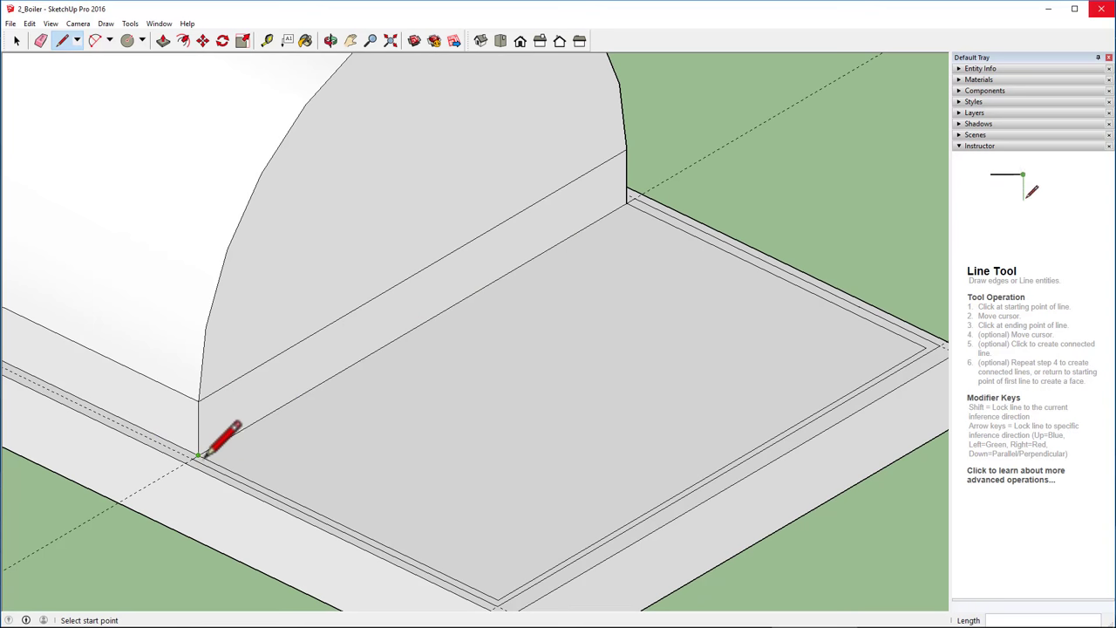
{"action": "scroll", "coordinate": [207, 456], "scroll_direction": "up", "scroll_amount": 2}
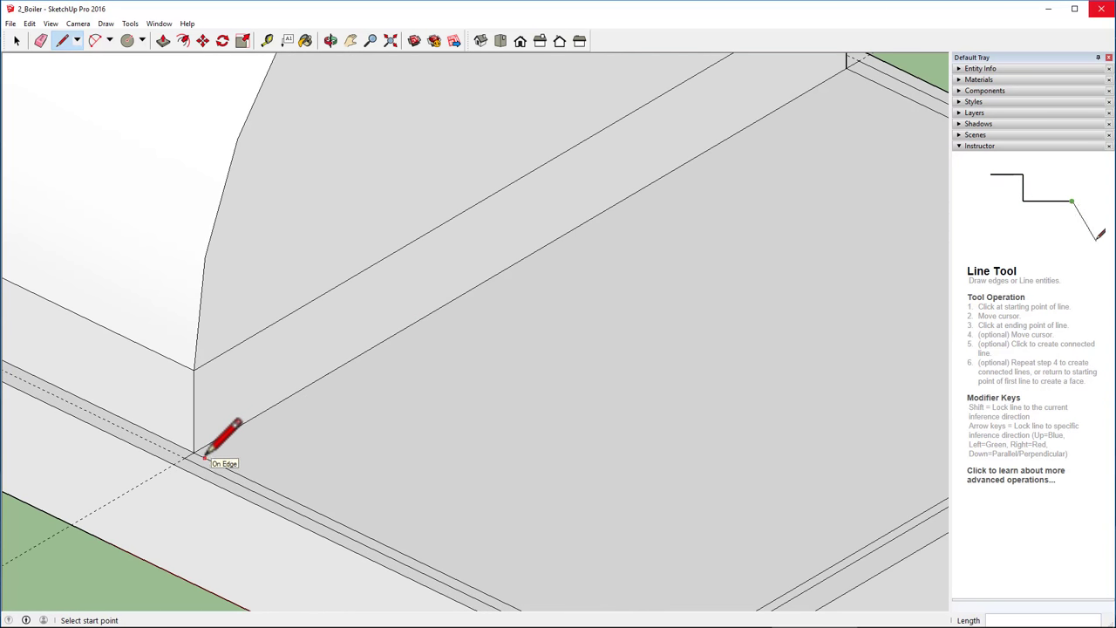
{"action": "left_click", "coordinate": [205, 455]}
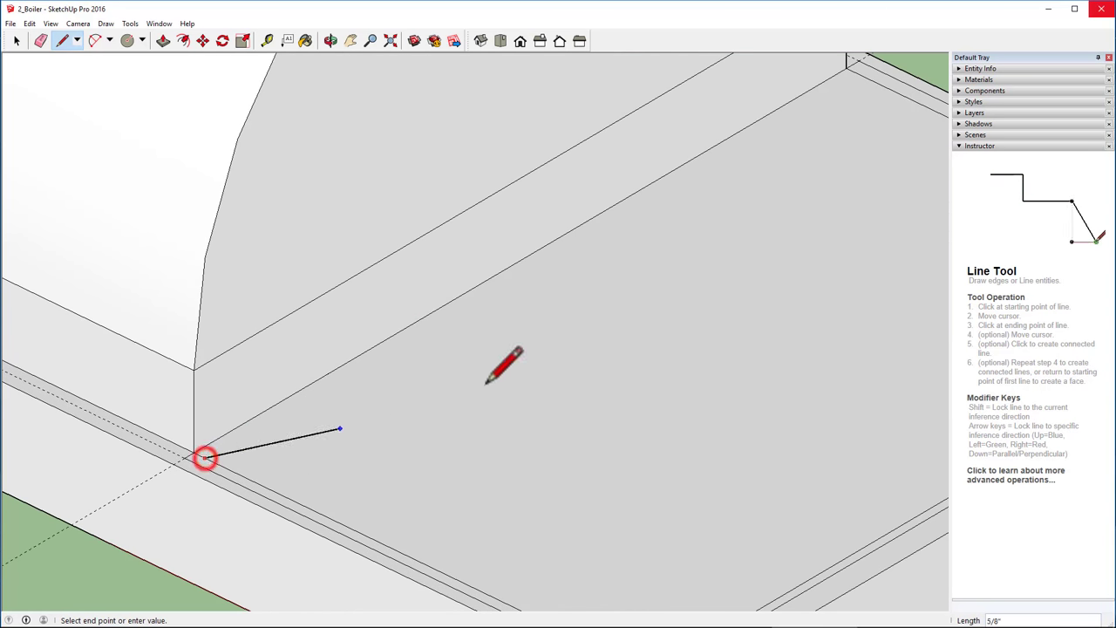
{"action": "left_click", "coordinate": [857, 74]}
{"action": "scroll", "coordinate": [658, 386], "scroll_direction": "down", "scroll_amount": 4}
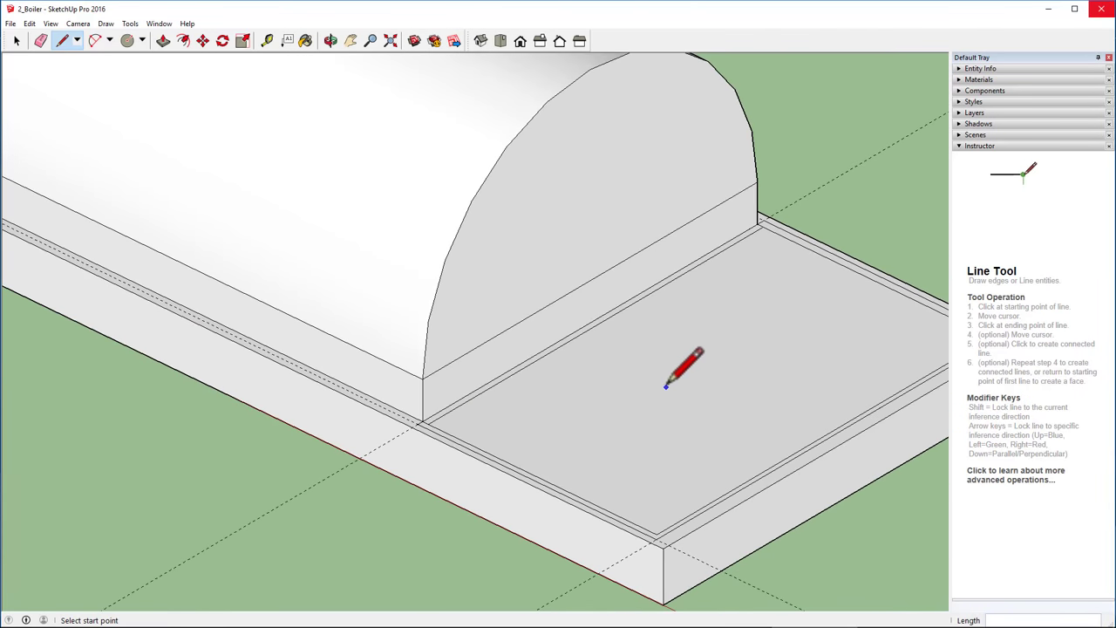
{"action": "middle_click_drag", "start_coordinate": [708, 402], "coordinate": [515, 334]}
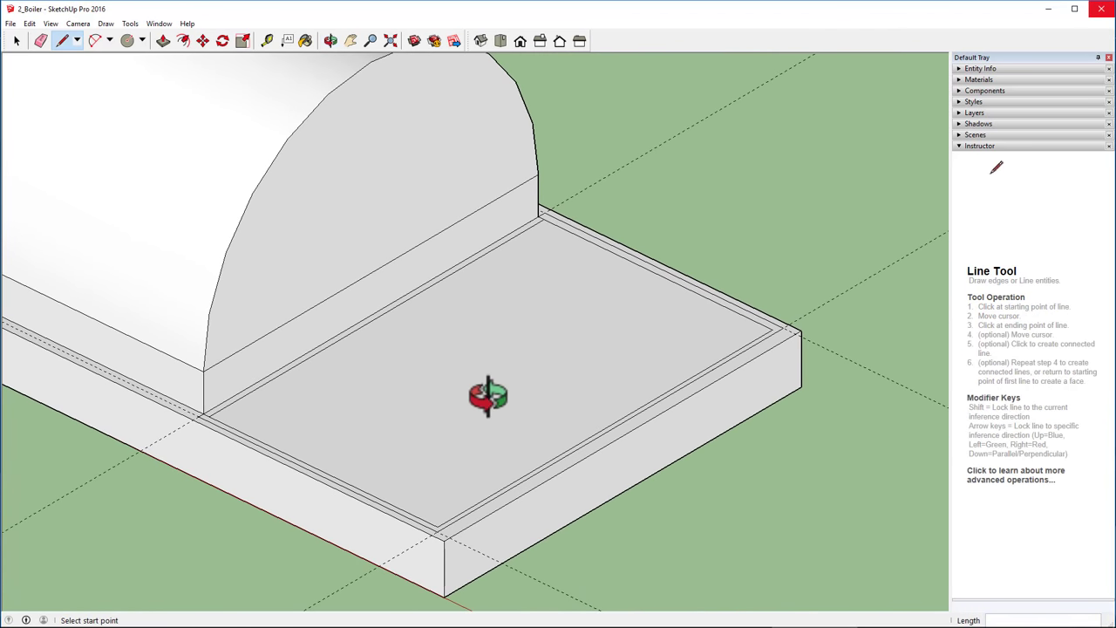
- Pull the slab's narrow rim up 3 11/16" into thin cab walls
{"action": "left_click", "coordinate": [161, 41]}
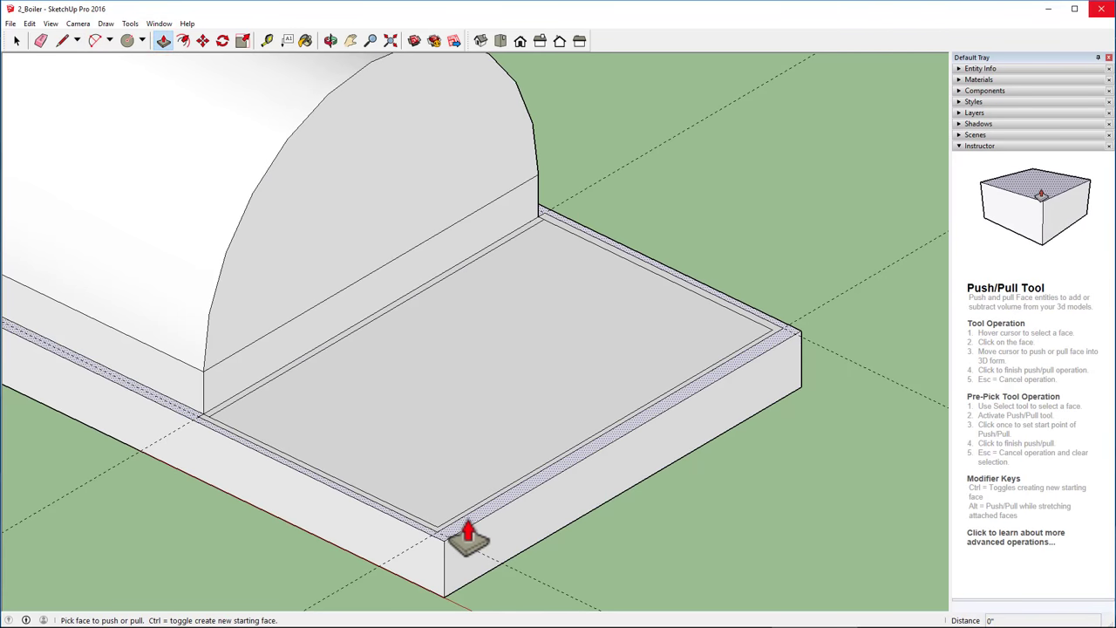
{"action": "scroll", "coordinate": [468, 533], "scroll_direction": "up", "scroll_amount": 3}
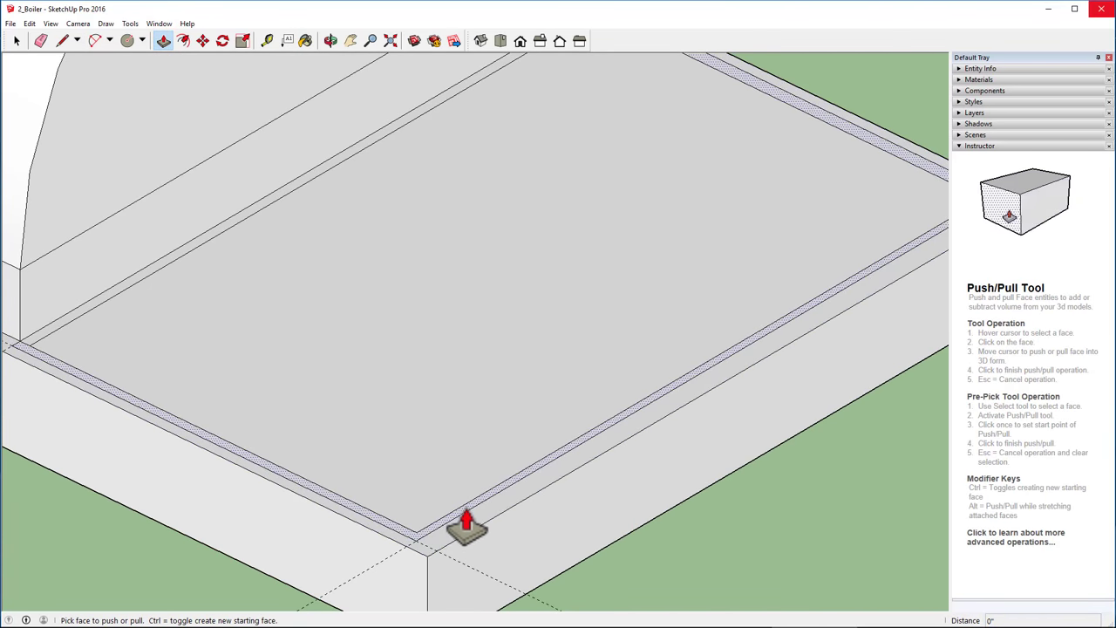
{"action": "left_click", "coordinate": [466, 510]}
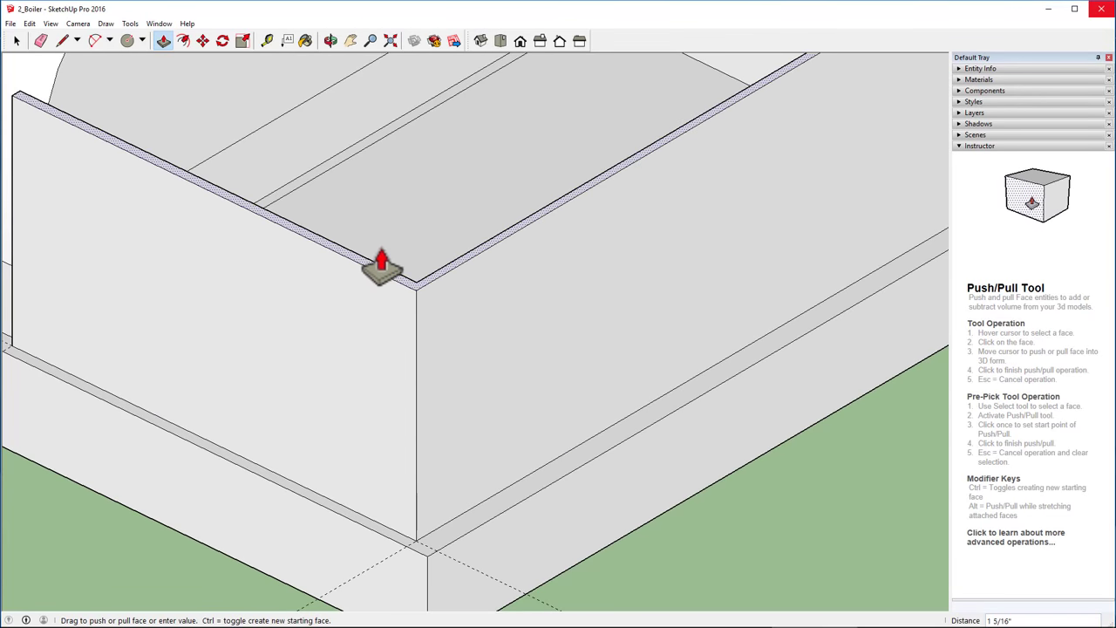
{"action": "middle_click_drag", "start_coordinate": [386, 244], "coordinate": [575, 514]}
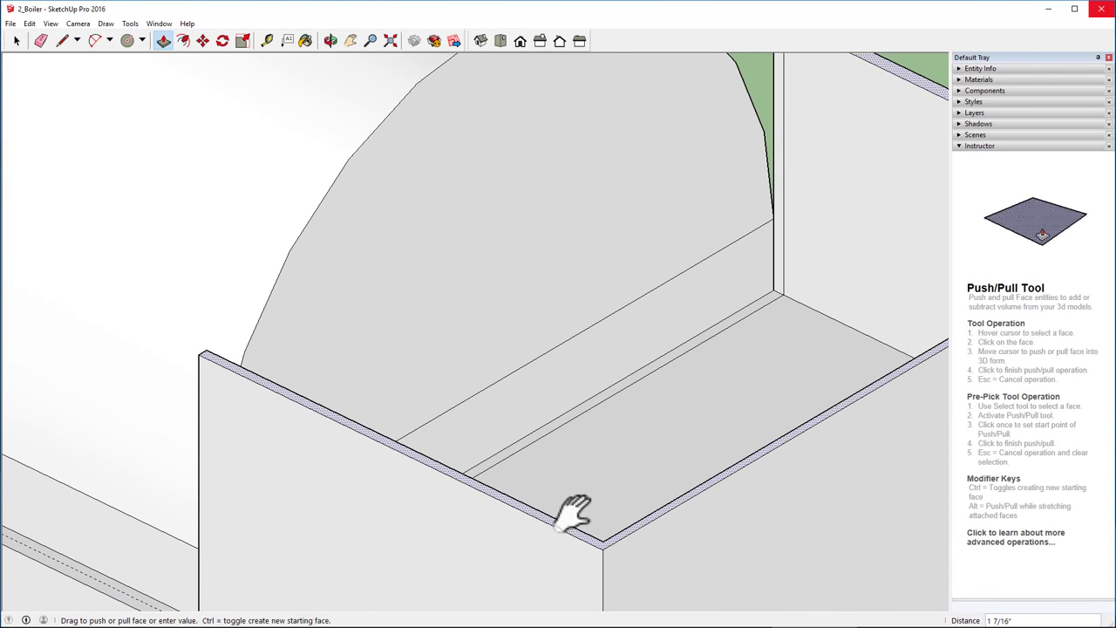
{"action": "scroll", "coordinate": [558, 519], "scroll_direction": "down", "scroll_amount": 5}
{"action": "scroll", "coordinate": [567, 294], "scroll_direction": "up", "scroll_amount": 6}
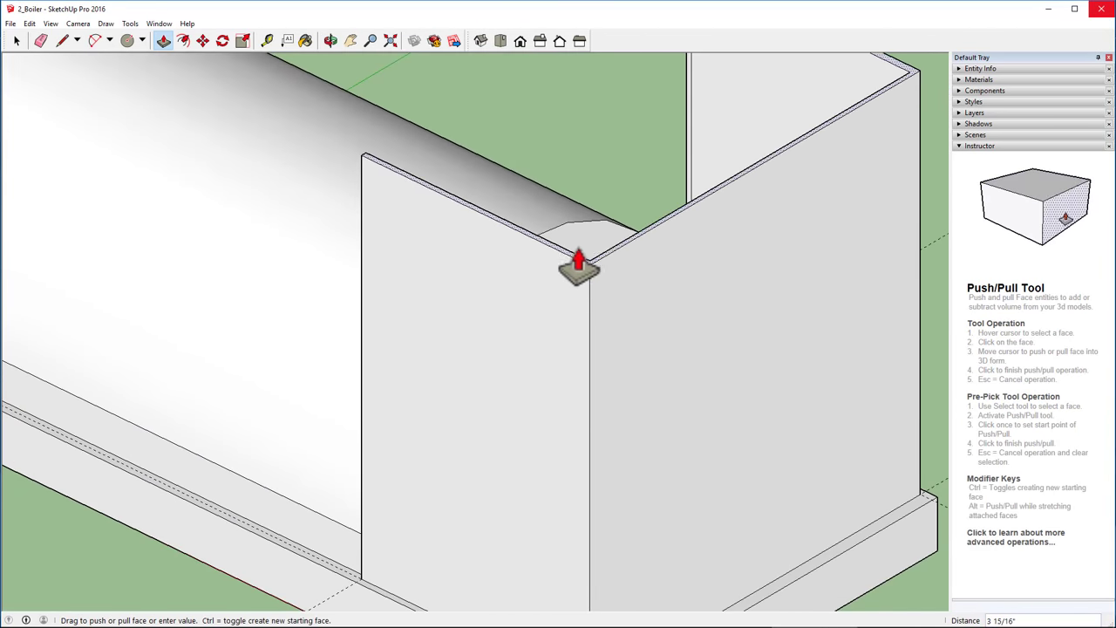
{"action": "left_click", "coordinate": [582, 248]}
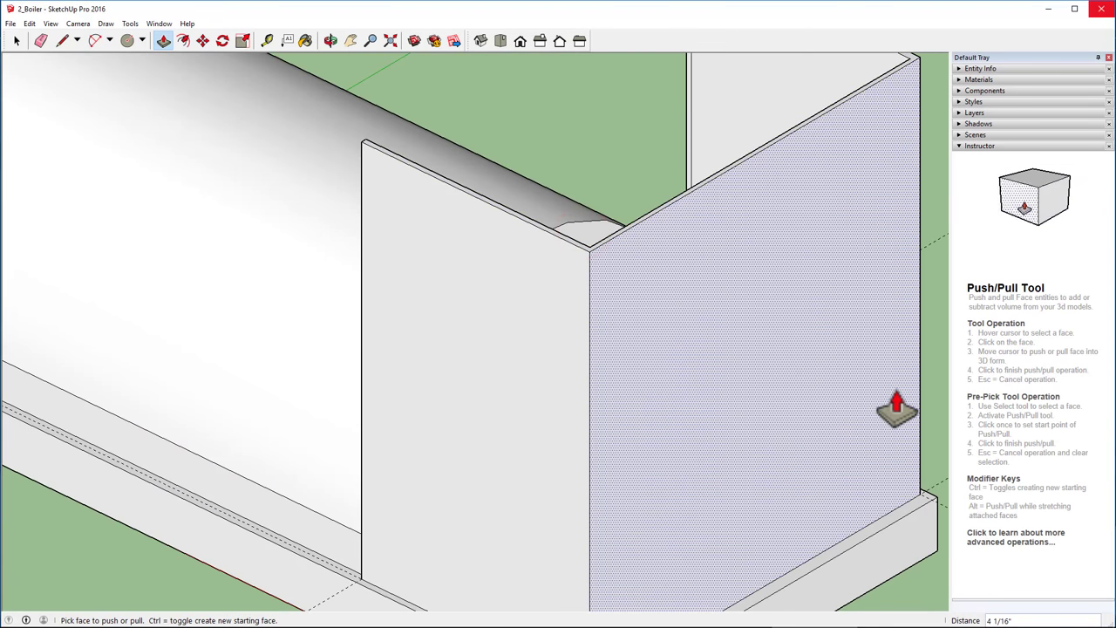
{"action": "middle_click_drag", "start_coordinate": [891, 406], "coordinate": [655, 471]}
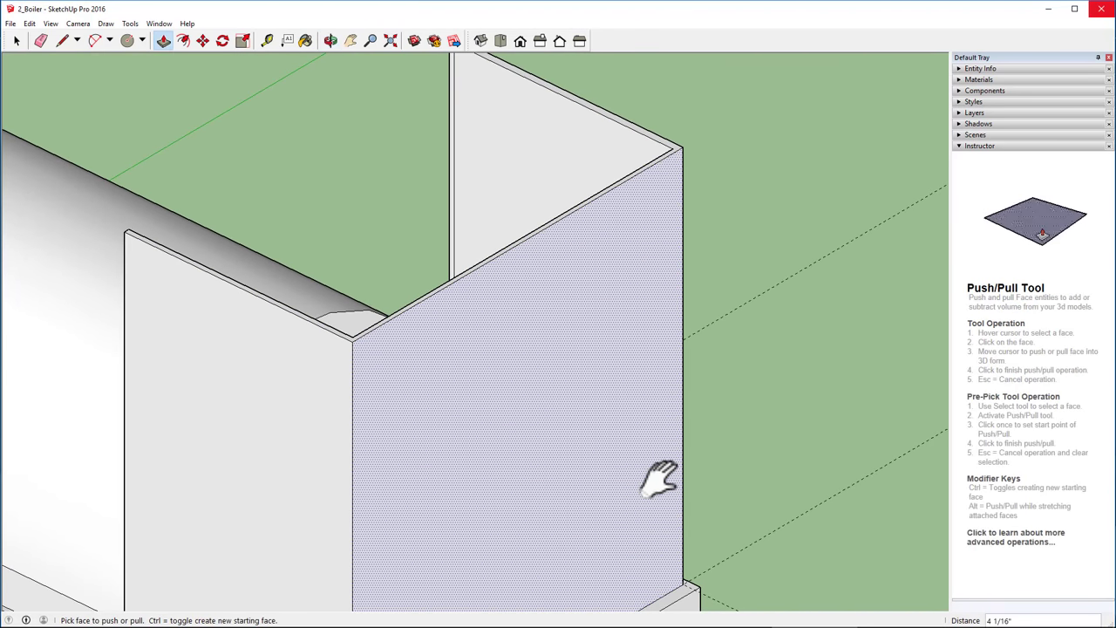
{"action": "middle_click_drag", "start_coordinate": [235, 504], "coordinate": [368, 508]}
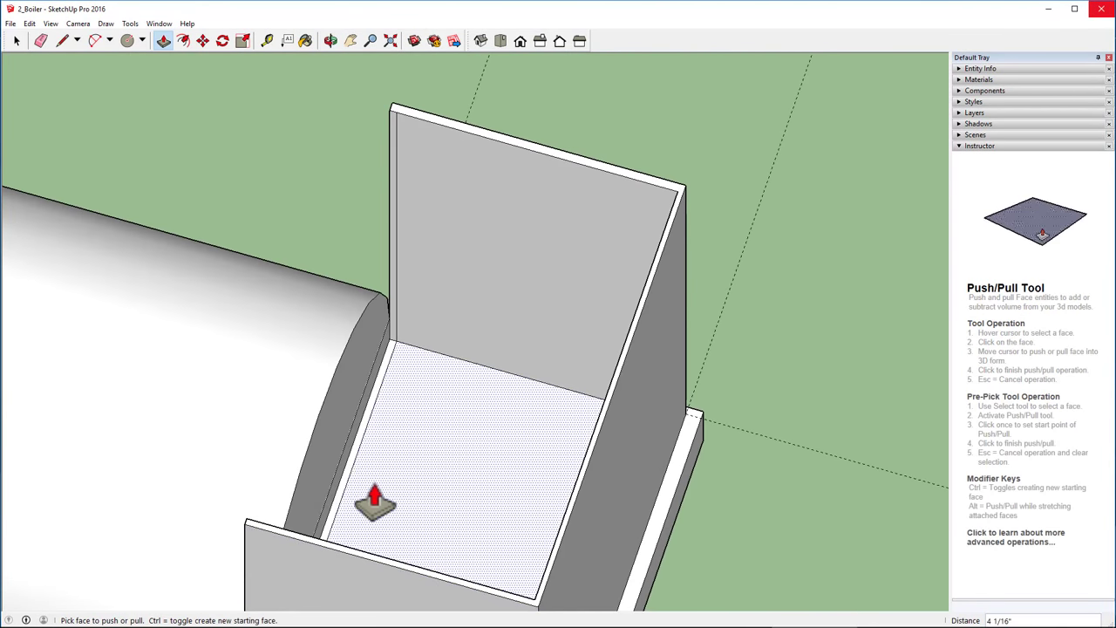
- Raise the thin strip beside the boiler to match the back wall's height
{"action": "left_click", "coordinate": [377, 394]}
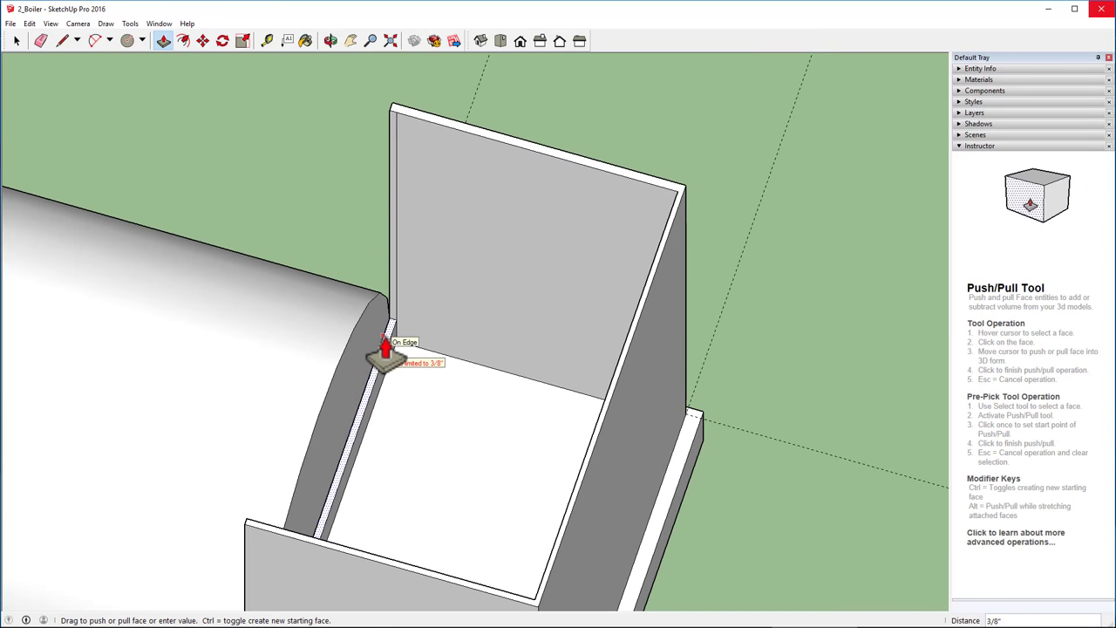
{"action": "left_click", "coordinate": [388, 351]}
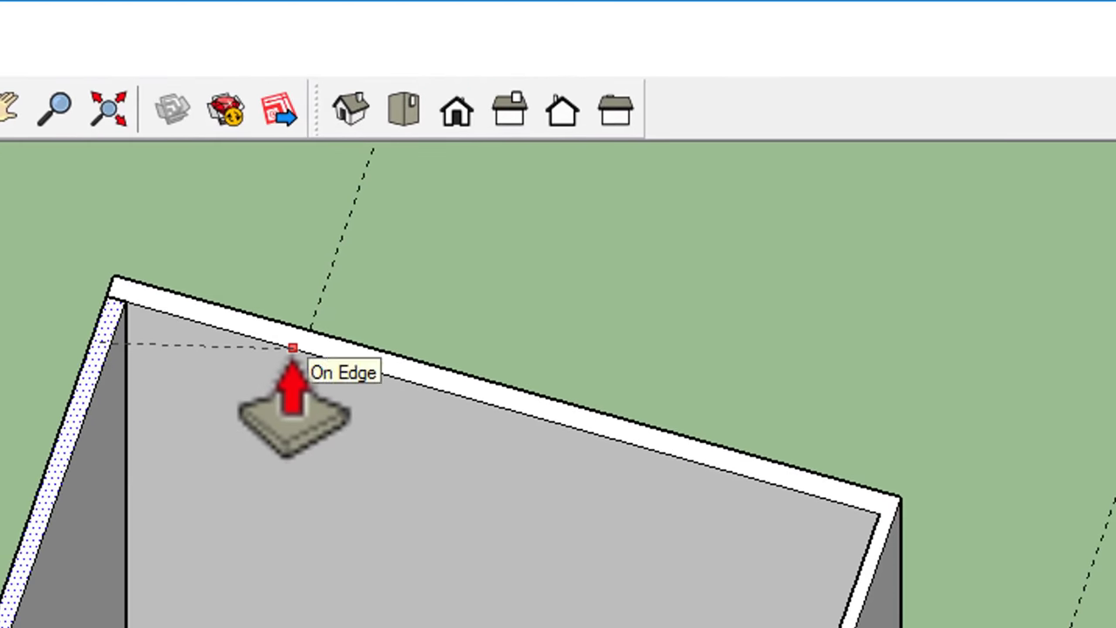
{"action": "left_click", "coordinate": [301, 349]}
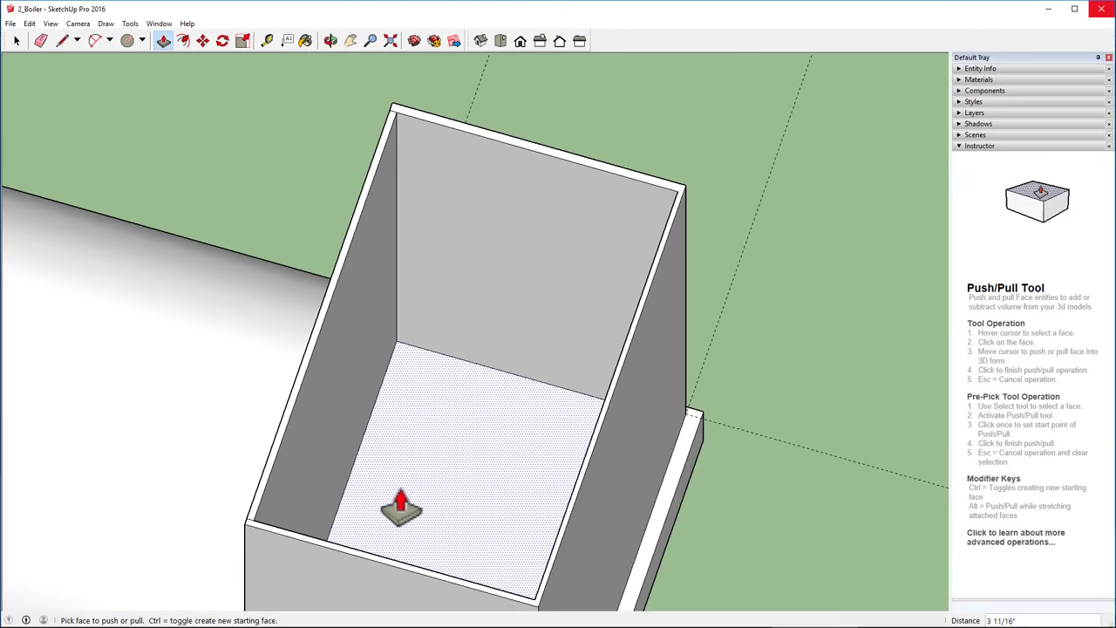
{"action": "key", "text": "o"}
{"action": "left_click_drag", "start_coordinate": [443, 590], "coordinate": [828, 360]}
{"action": "mouse_move", "coordinate": [789, 293]}
{"action": "left_mouse_down"}
{"action": "mouse_move", "coordinate": [770, 349]}
{"action": "mouse_move", "coordinate": [567, 415]}
{"action": "mouse_move", "coordinate": [660, 404]}
{"action": "mouse_move", "coordinate": [797, 306]}
{"action": "left_mouse_up"}
{"action": "key", "text": "p"}
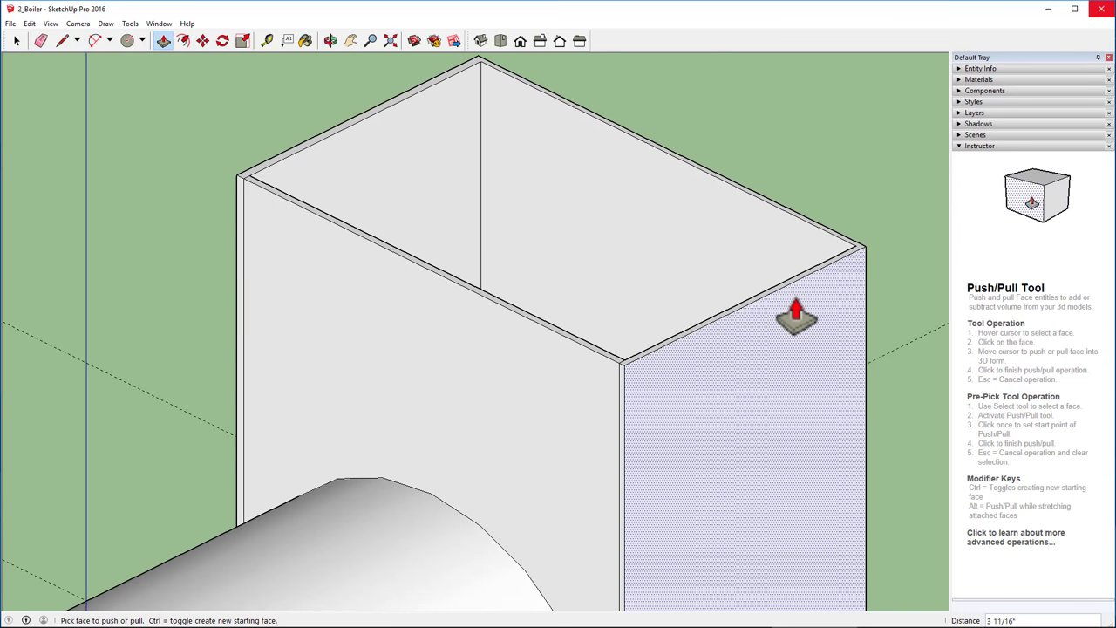
{"action": "middle_click_drag", "start_coordinate": [380, 477], "coordinate": [653, 323]}
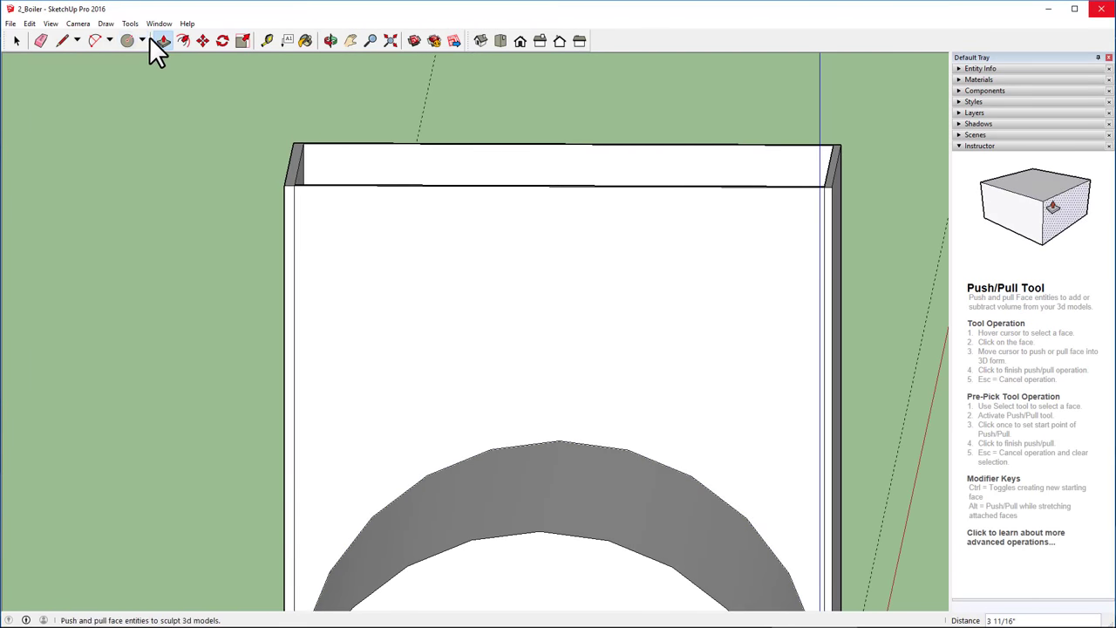
- Draw a 3 1/16" by 1 3/16" rectangle on the cab wall above the boiler's curved top
{"action": "left_click", "coordinate": [143, 39]}
{"action": "left_click", "coordinate": [136, 59]}
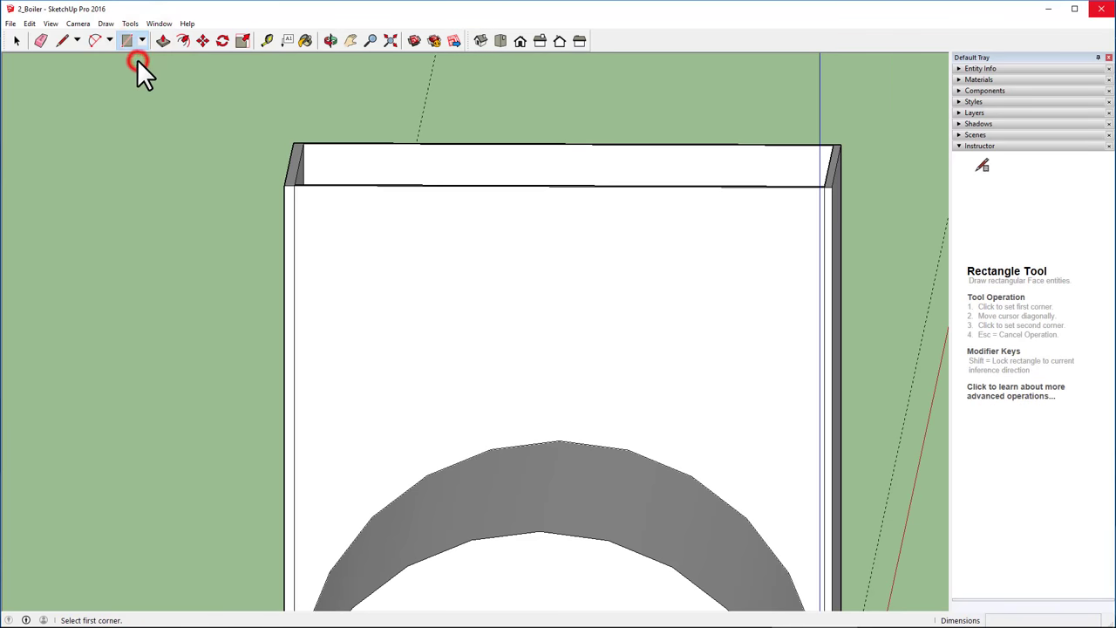
{"action": "left_click", "coordinate": [347, 249]}
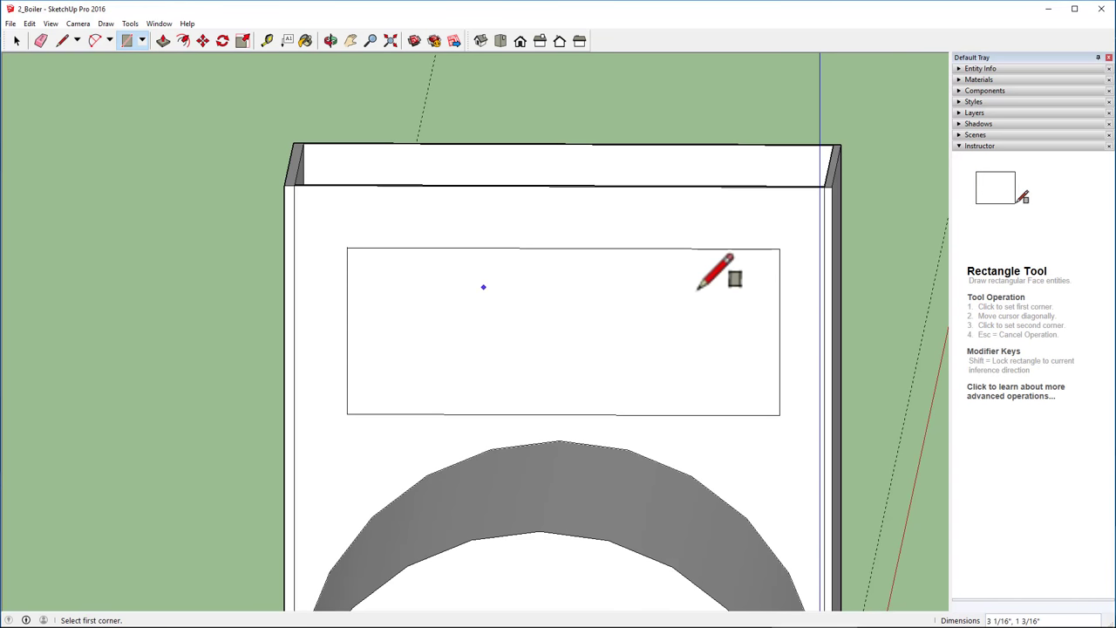
{"action": "middle_click_drag", "start_coordinate": [844, 316], "coordinate": [720, 364]}
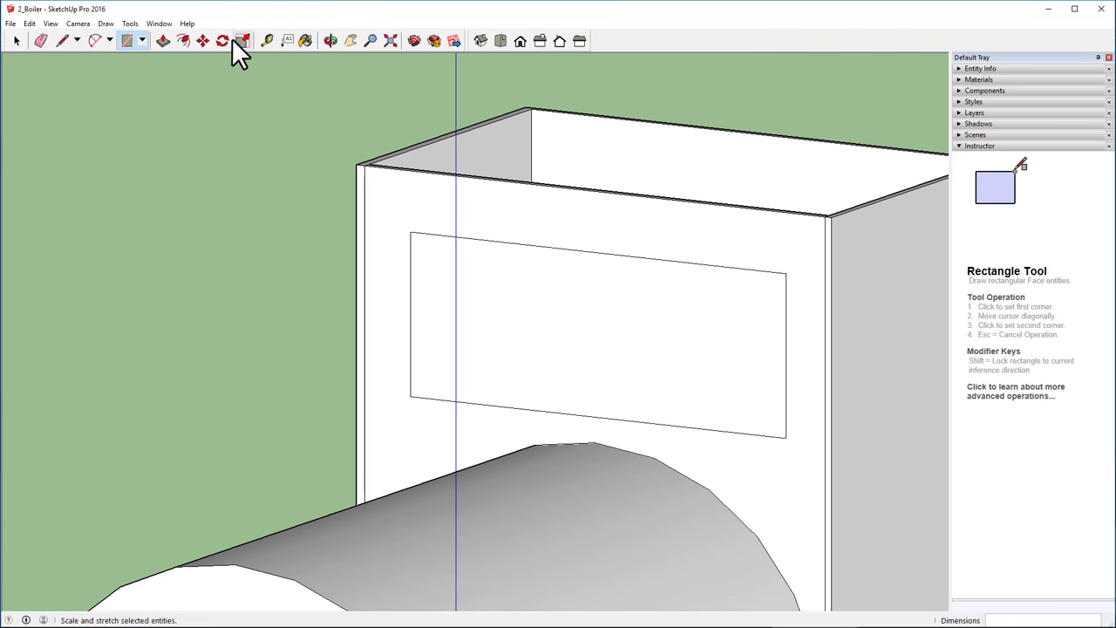
{"action": "left_click", "coordinate": [391, 40]}
{"action": "middle_click_drag", "start_coordinate": [811, 287], "coordinate": [511, 336]}
- Erase the stray vertical edge at the top corner of the cab wall beside the boiler
{"action": "key", "text": "r"}
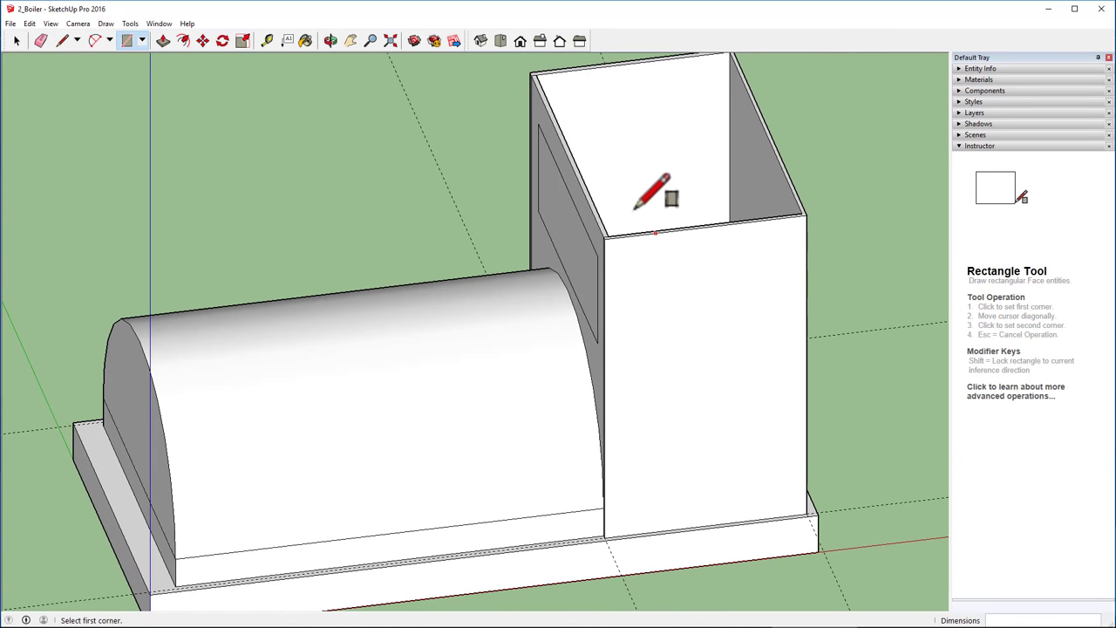
{"action": "scroll", "coordinate": [539, 76], "scroll_direction": "up", "scroll_amount": 4}
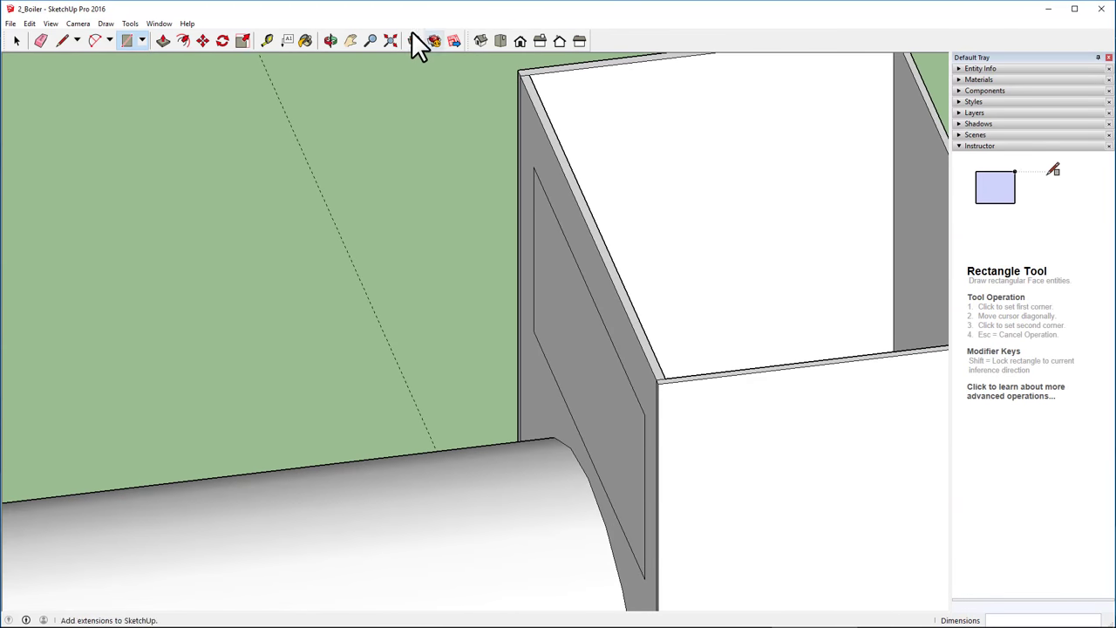
{"action": "left_click", "coordinate": [38, 37]}
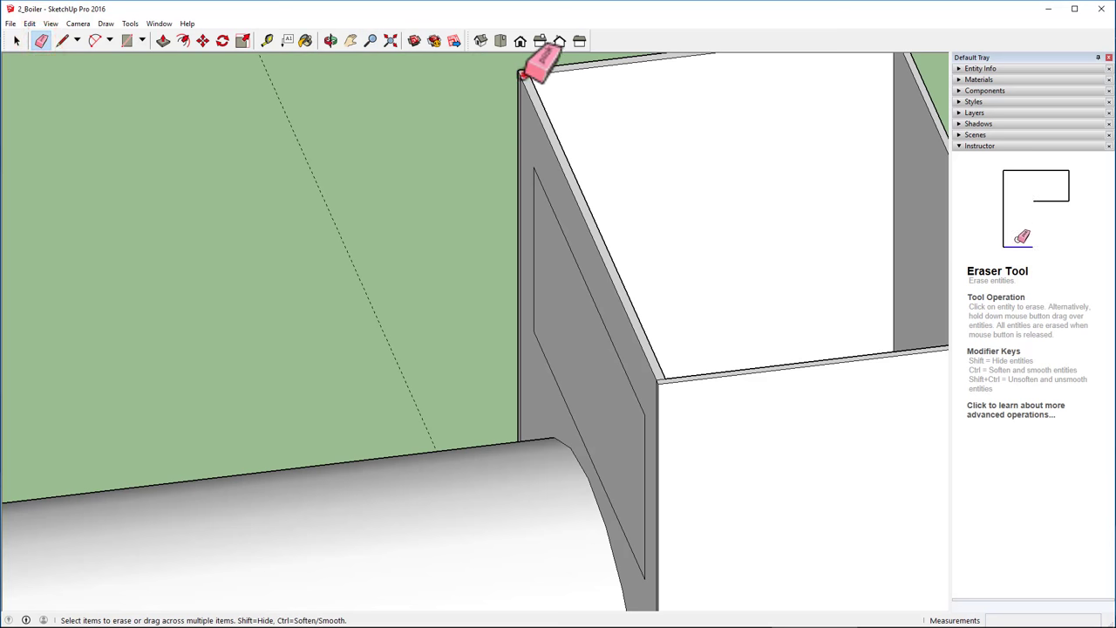
{"action": "scroll", "coordinate": [489, 138], "scroll_direction": "up", "scroll_amount": 4}
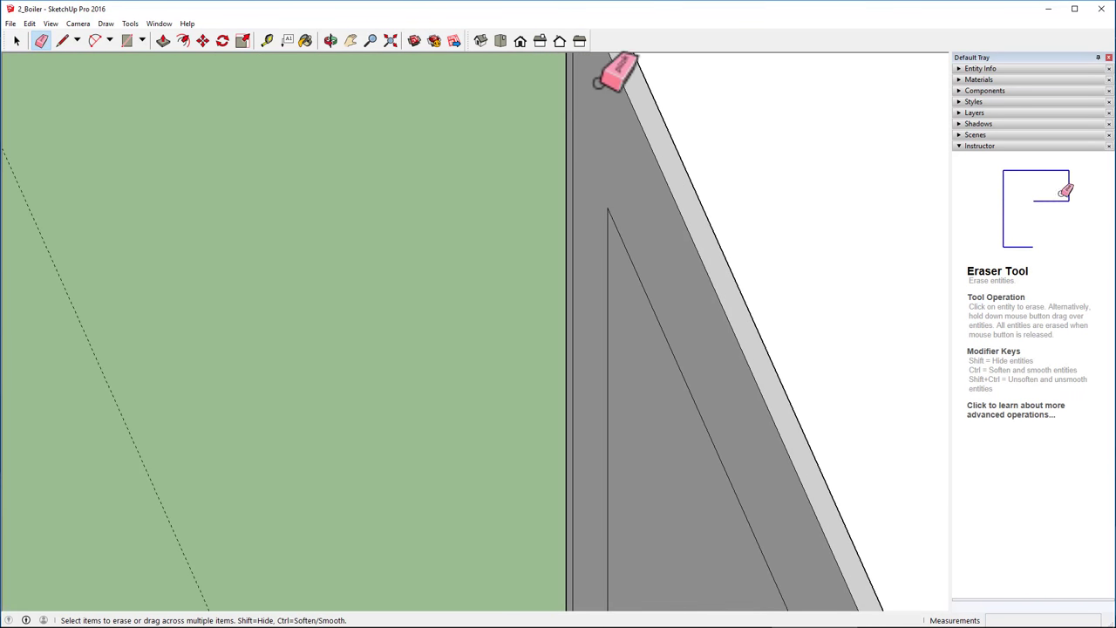
{"action": "mouse_move", "coordinate": [573, 115]}
{"action": "middle_mouse_down"}
{"action": "mouse_move", "coordinate": [860, 300]}
{"action": "mouse_move", "coordinate": [798, 375]}
{"action": "mouse_move", "coordinate": [549, 149]}
{"action": "mouse_move", "coordinate": [558, 376]}
{"action": "middle_mouse_up"}
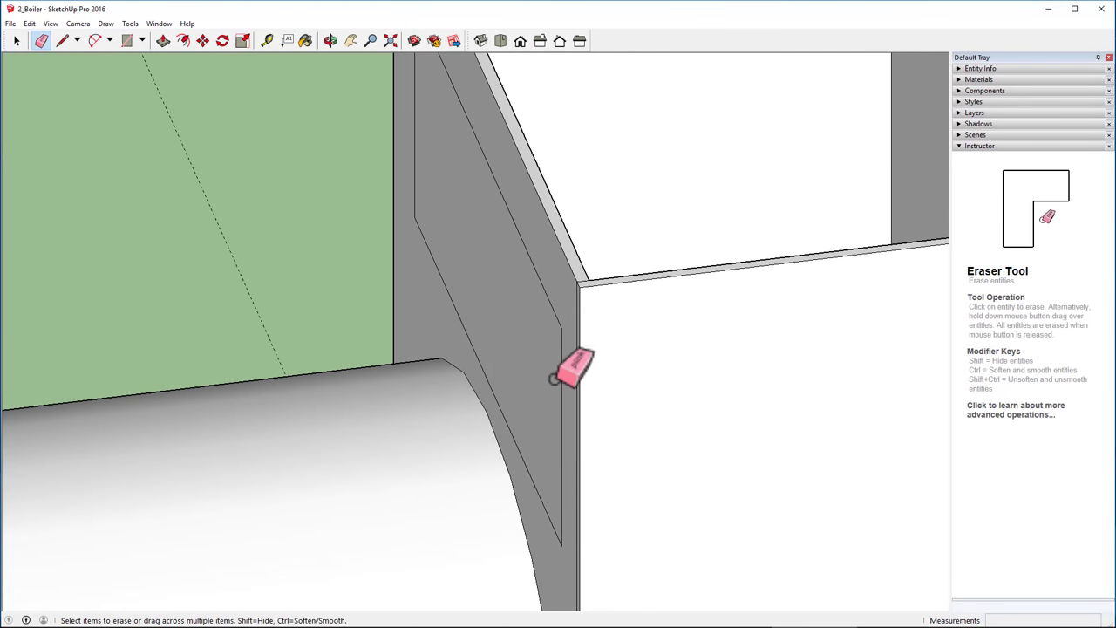
{"action": "scroll", "coordinate": [591, 326], "scroll_direction": "up", "scroll_amount": 4}
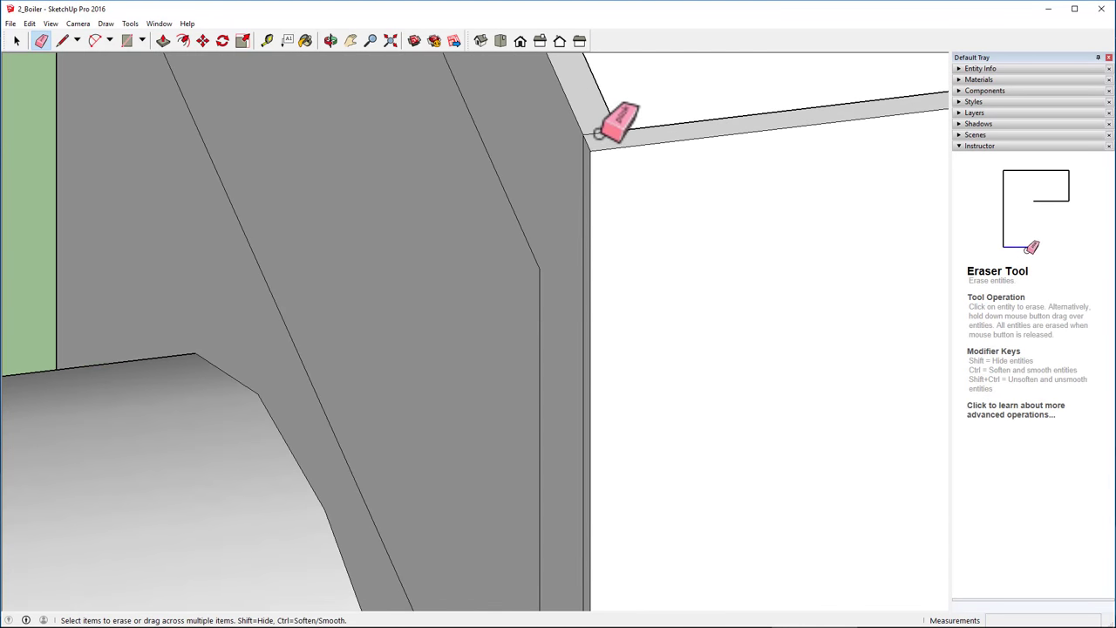
{"action": "left_click", "coordinate": [584, 159]}
{"action": "scroll", "coordinate": [702, 194], "scroll_direction": "down", "scroll_amount": 2}
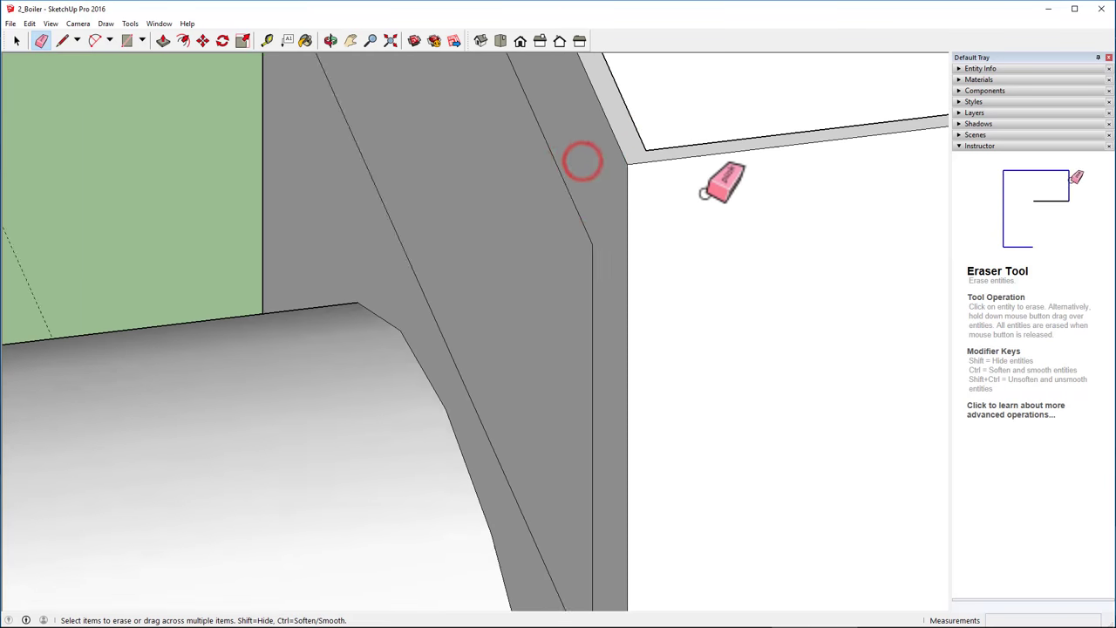
{"action": "scroll", "coordinate": [702, 194], "scroll_direction": "down", "scroll_amount": 2}
{"action": "mouse_move", "coordinate": [723, 182]}
{"action": "middle_mouse_down"}
{"action": "mouse_move", "coordinate": [760, 219]}
{"action": "mouse_move", "coordinate": [518, 369]}
{"action": "mouse_move", "coordinate": [532, 366]}
{"action": "middle_mouse_up"}
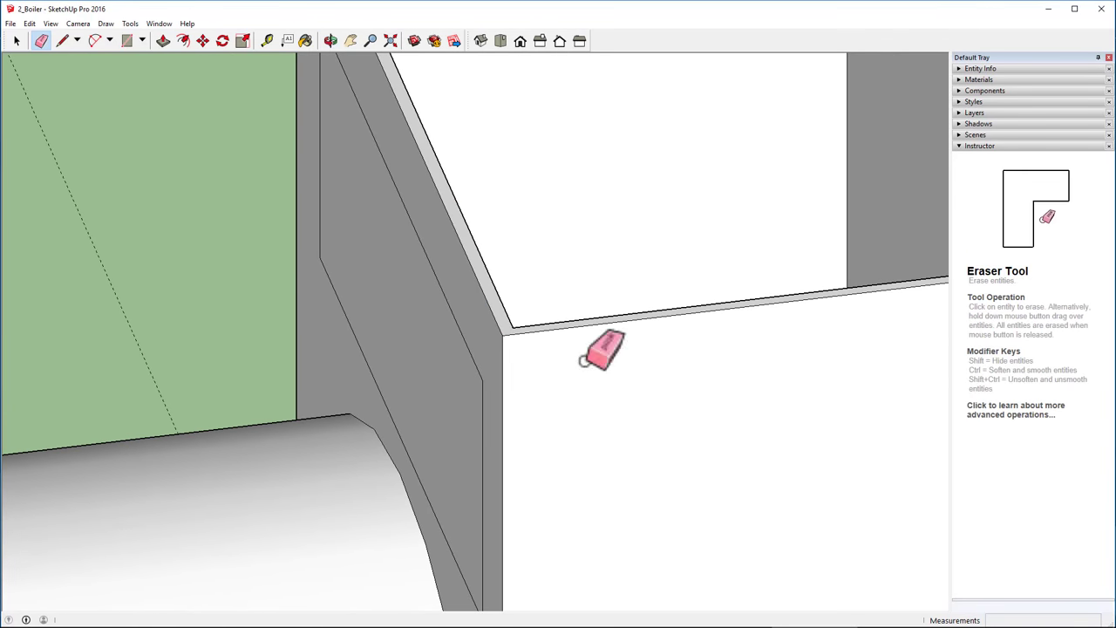
- Pull the cab wall's thin top face up slightly above the rectangular panel outline
{"action": "left_click", "coordinate": [163, 41]}
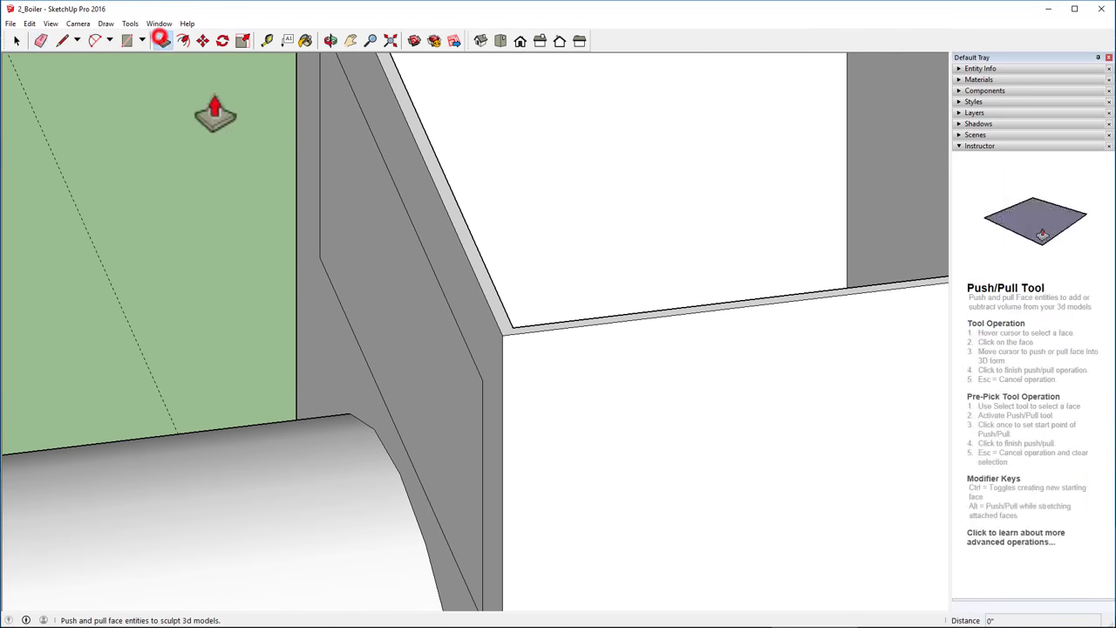
{"action": "left_click", "coordinate": [469, 258]}
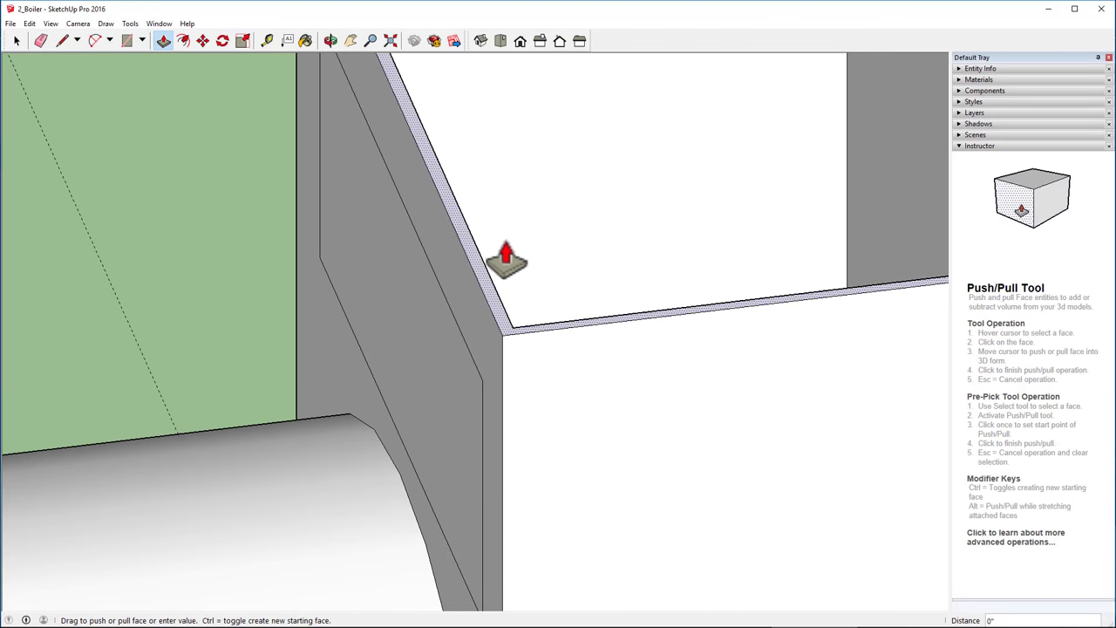
{"action": "left_click", "coordinate": [521, 160]}
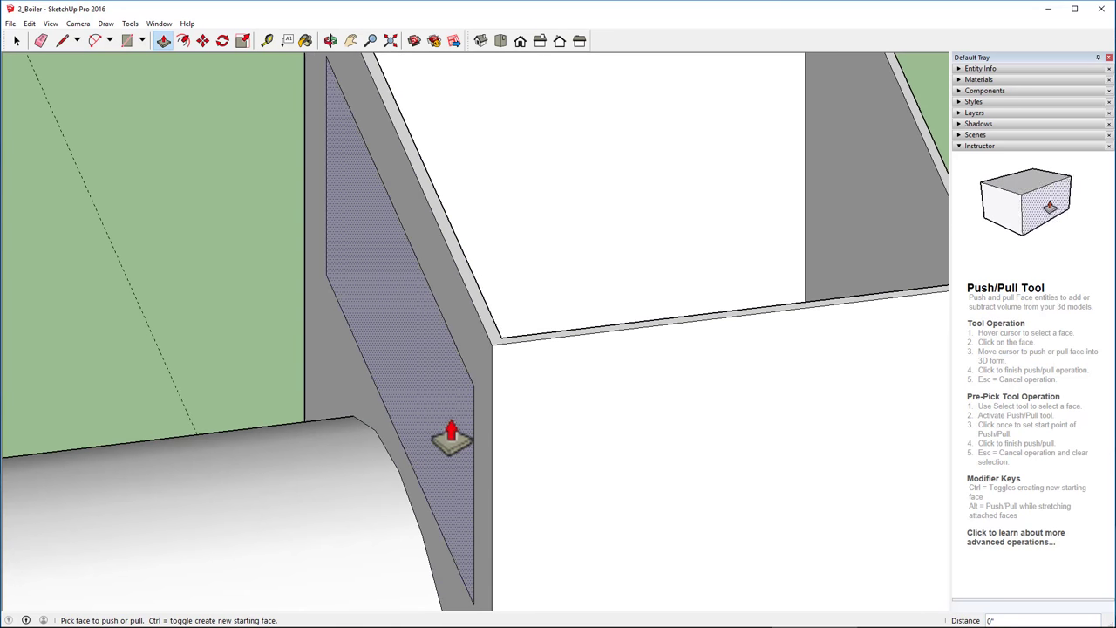
{"action": "middle_click_drag", "start_coordinate": [450, 436], "coordinate": [610, 366]}
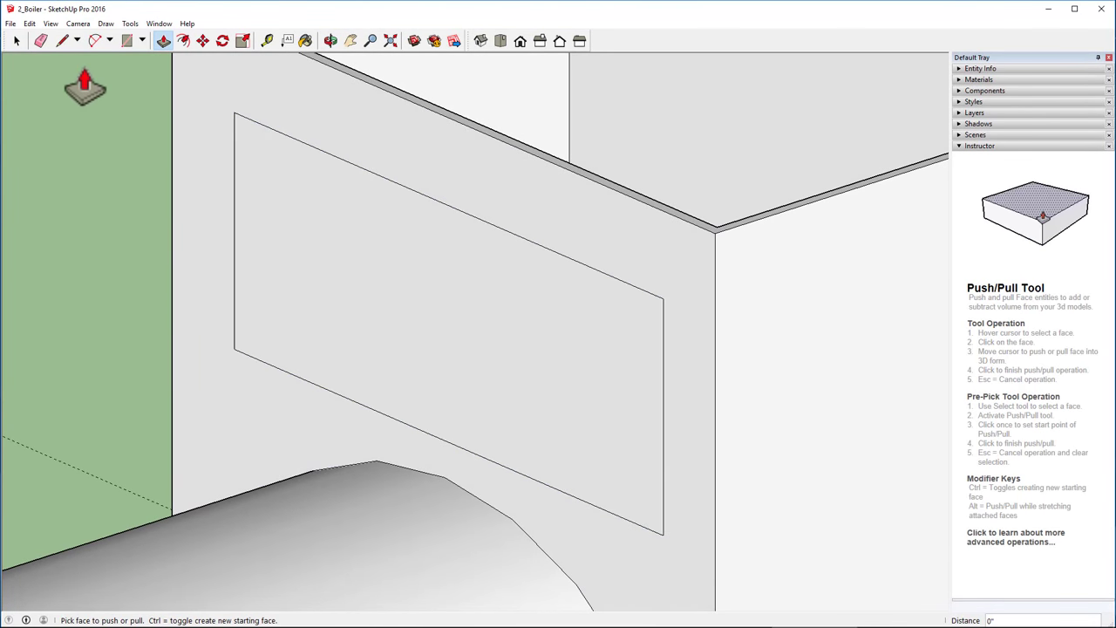
{"action": "left_click", "coordinate": [343, 258]}
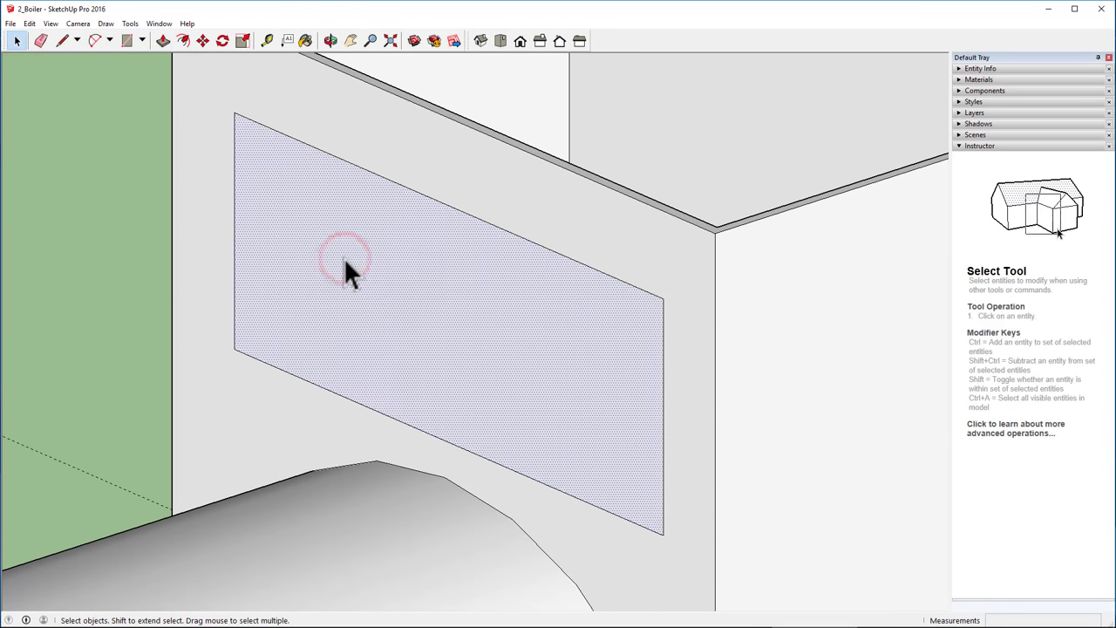
{"action": "key", "text": "ctrl+z"}
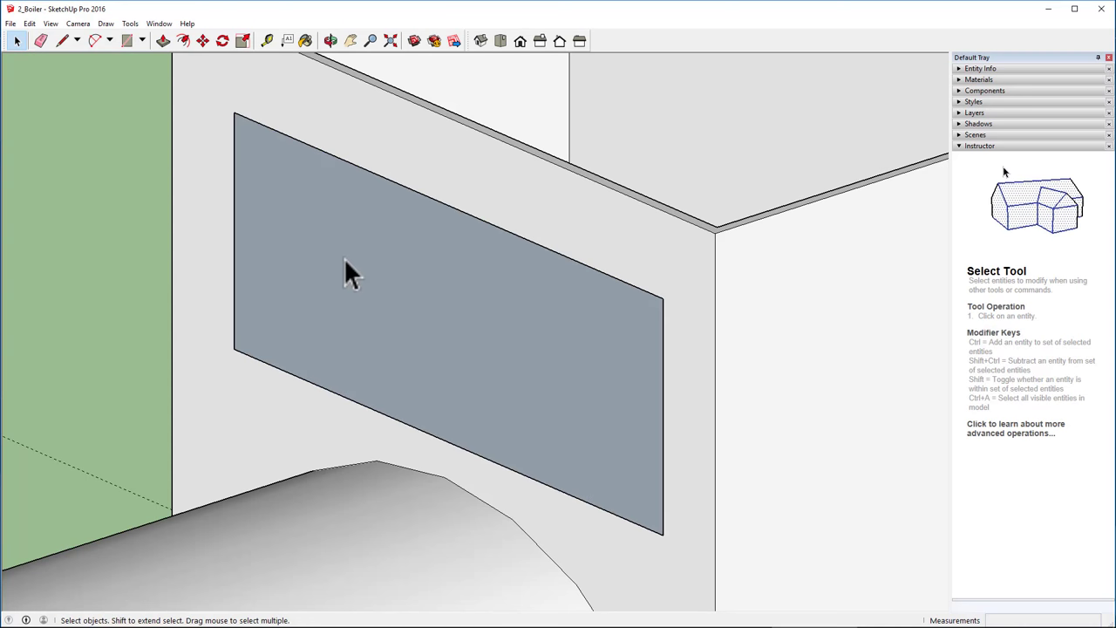
{"action": "middle_click_drag", "start_coordinate": [505, 358], "coordinate": [500, 392]}
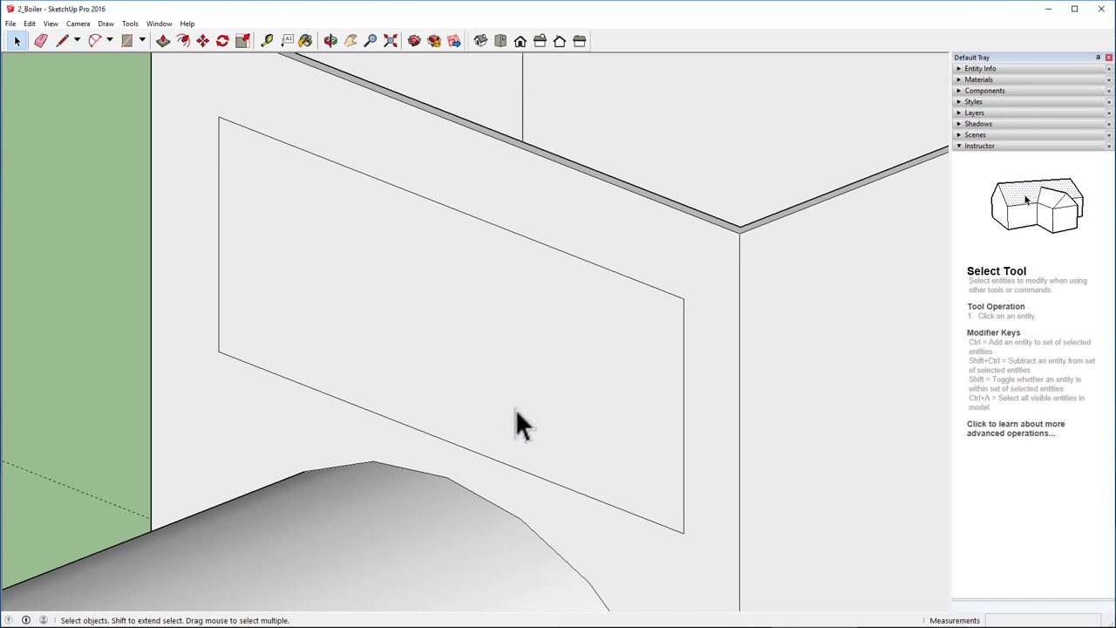
- Push the panel face into the cab wall, inspect the recess, then undo it
{"action": "left_click", "coordinate": [163, 41]}
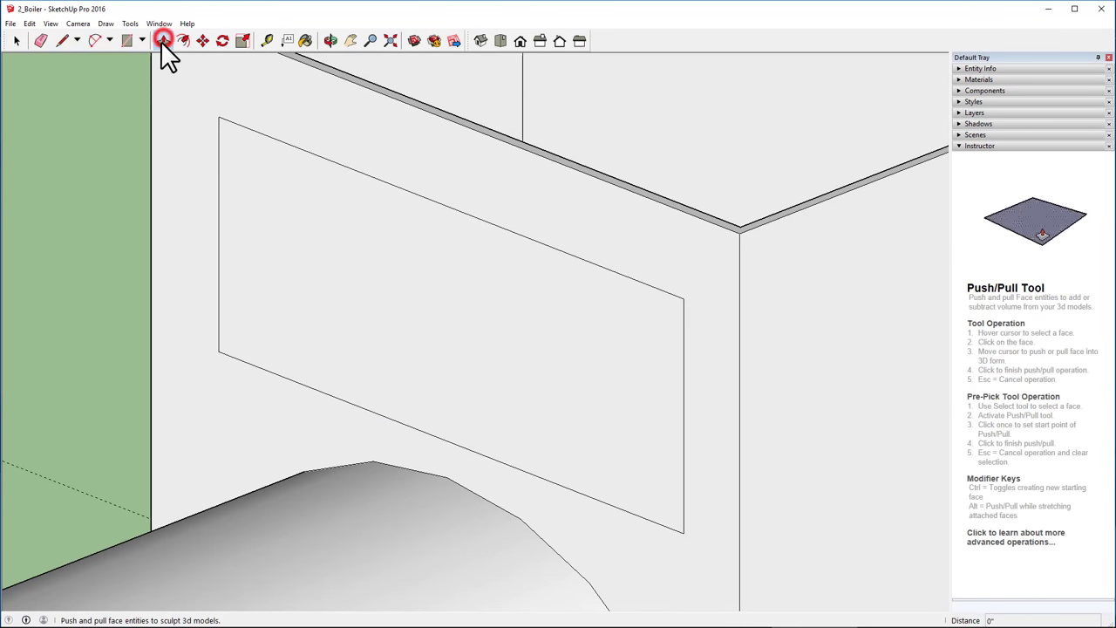
{"action": "left_click", "coordinate": [348, 207]}
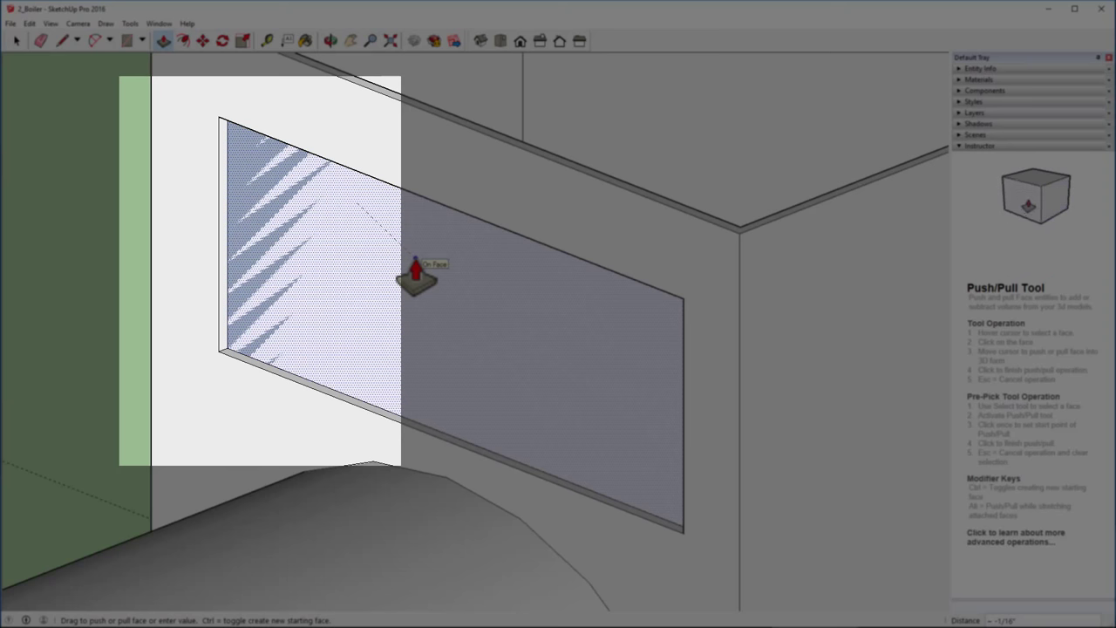
{"action": "left_click", "coordinate": [408, 270]}
{"action": "middle_click_drag", "start_coordinate": [533, 602], "coordinate": [521, 462]}
{"action": "left_click_drag", "start_coordinate": [521, 462], "coordinate": [631, 494]}
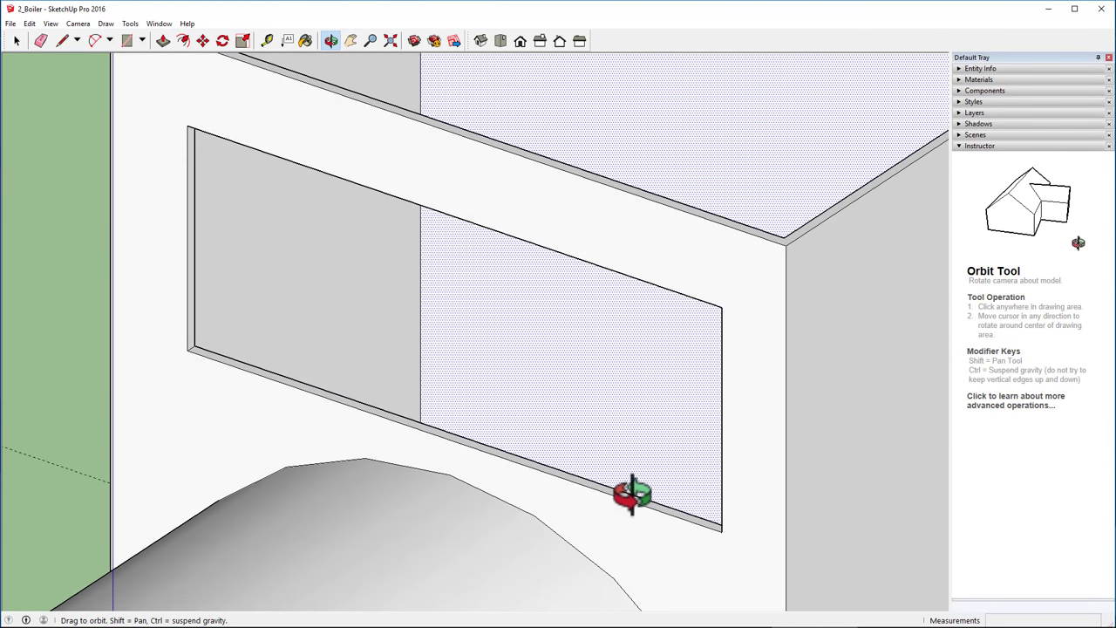
{"action": "key", "text": "p"}
{"action": "key", "text": "ctrl+z"}
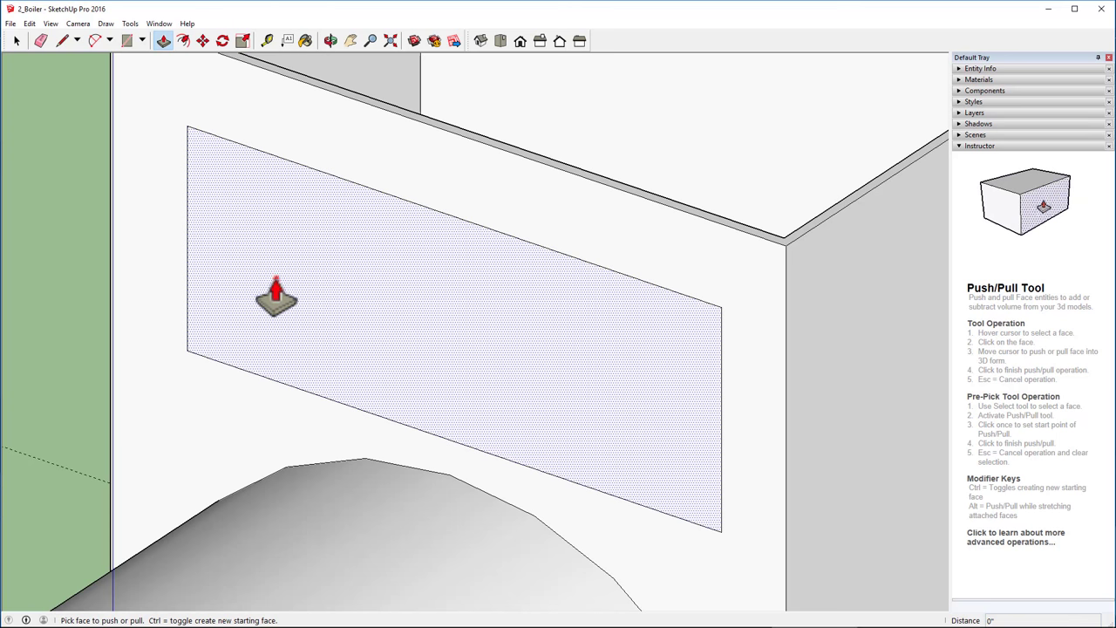
- Recess the panel face by 1/16" again, repeat on the inner wall face, and view from Right
{"action": "left_click", "coordinate": [274, 295]}
{"action": "key", "text": "Escape"}
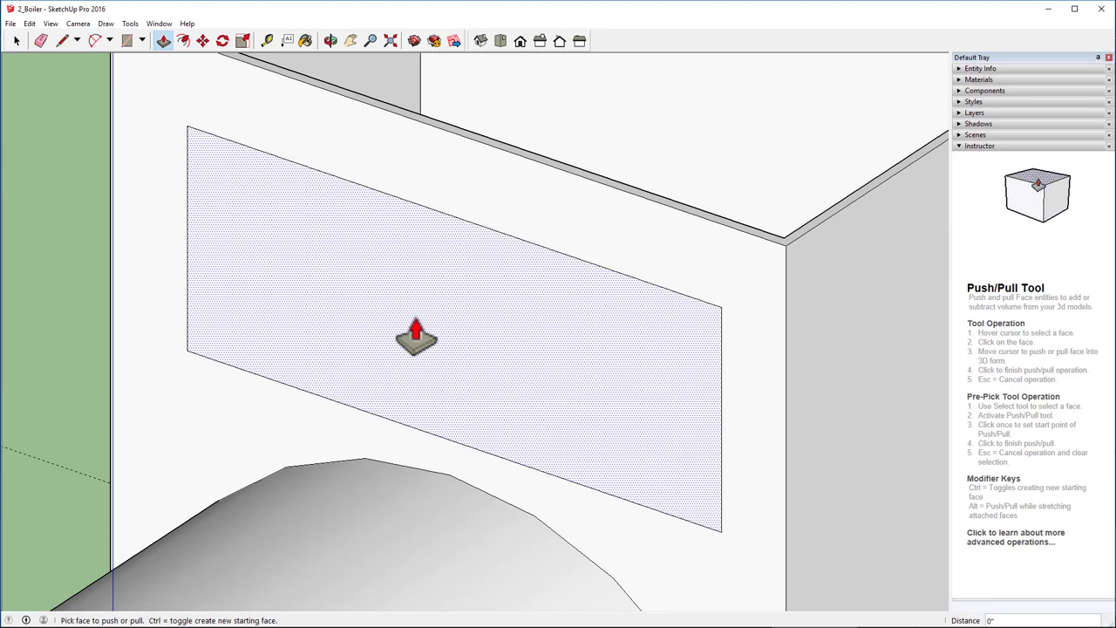
{"action": "left_click", "coordinate": [416, 334]}
{"action": "middle_click_drag", "start_coordinate": [648, 174], "coordinate": [80, 371]}
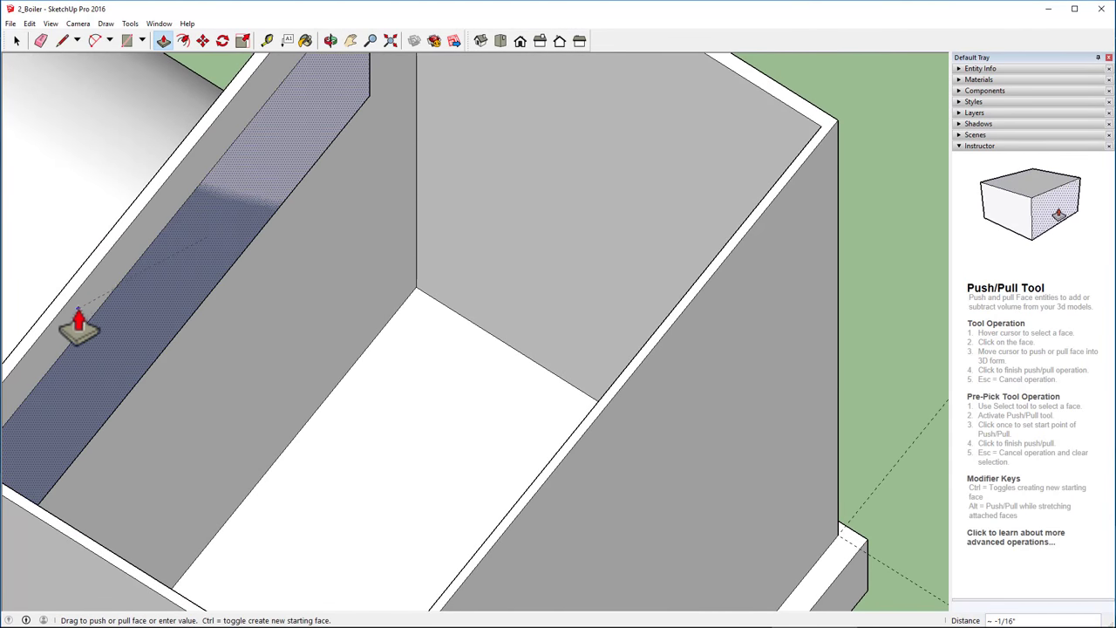
{"action": "double_click", "coordinate": [75, 311]}
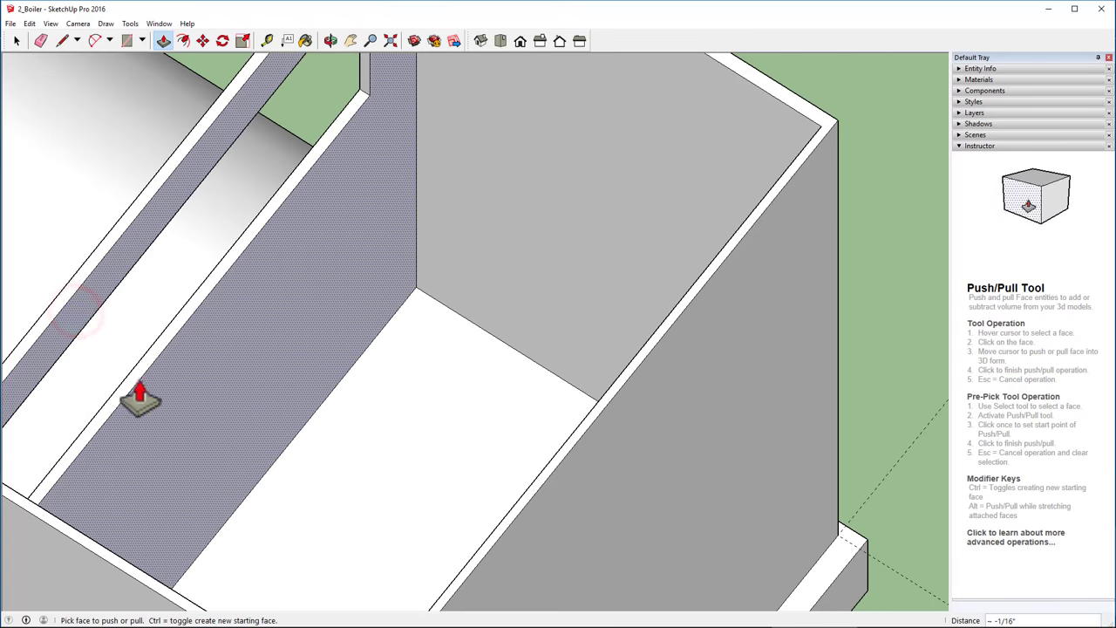
{"action": "middle_click_drag", "start_coordinate": [142, 393], "coordinate": [569, 185]}
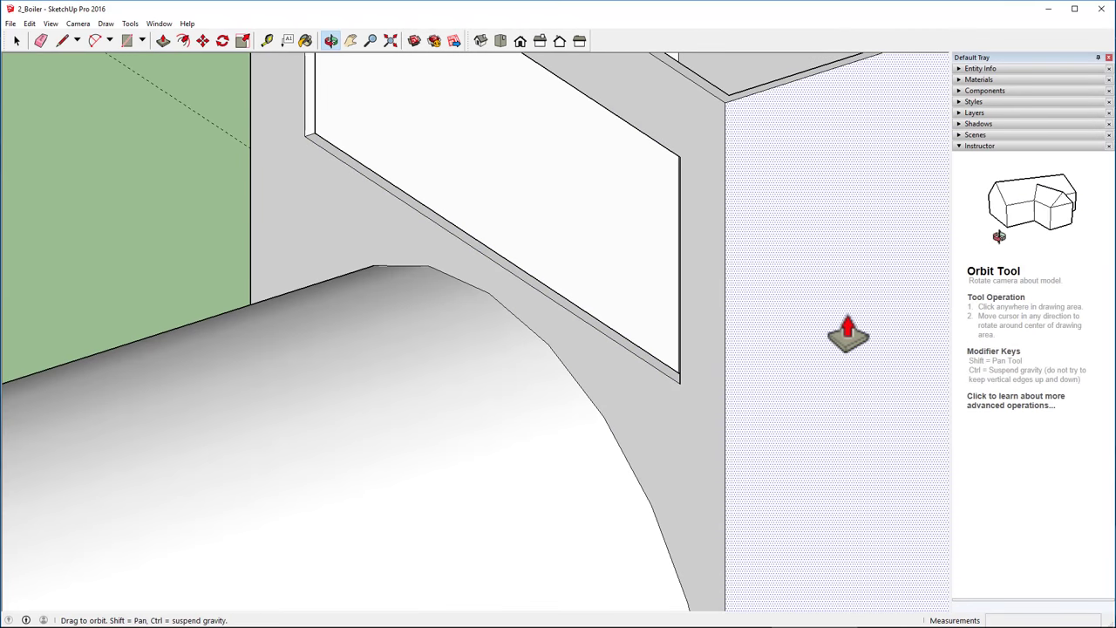
{"action": "middle_click_drag", "start_coordinate": [846, 331], "coordinate": [503, 309], "text": "shift"}
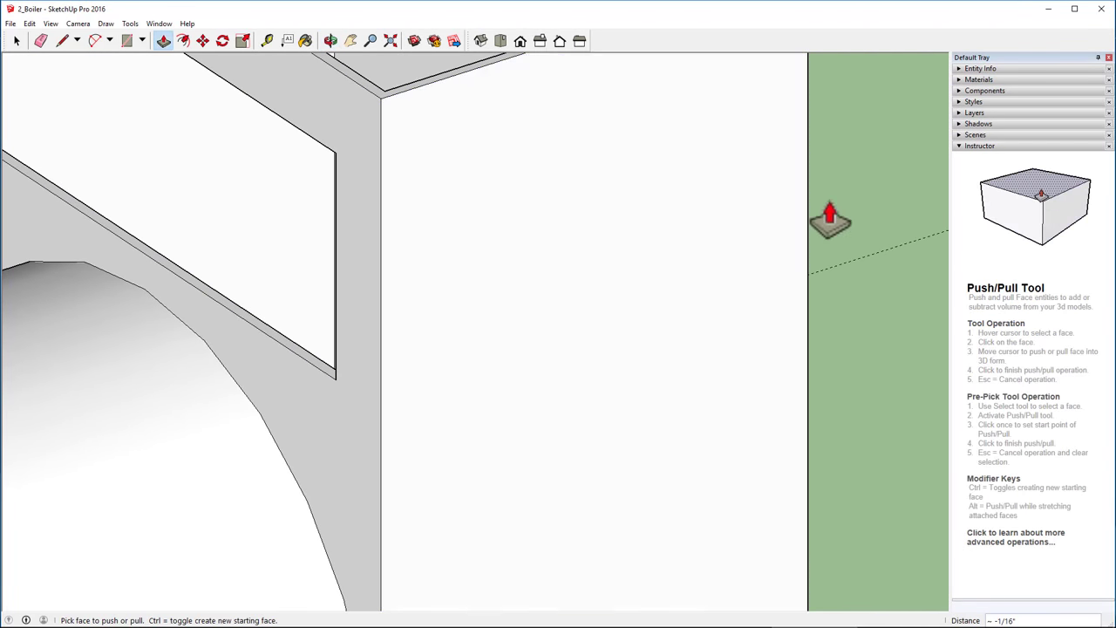
{"action": "middle_click_drag", "start_coordinate": [830, 225], "coordinate": [750, 280], "text": "shift"}
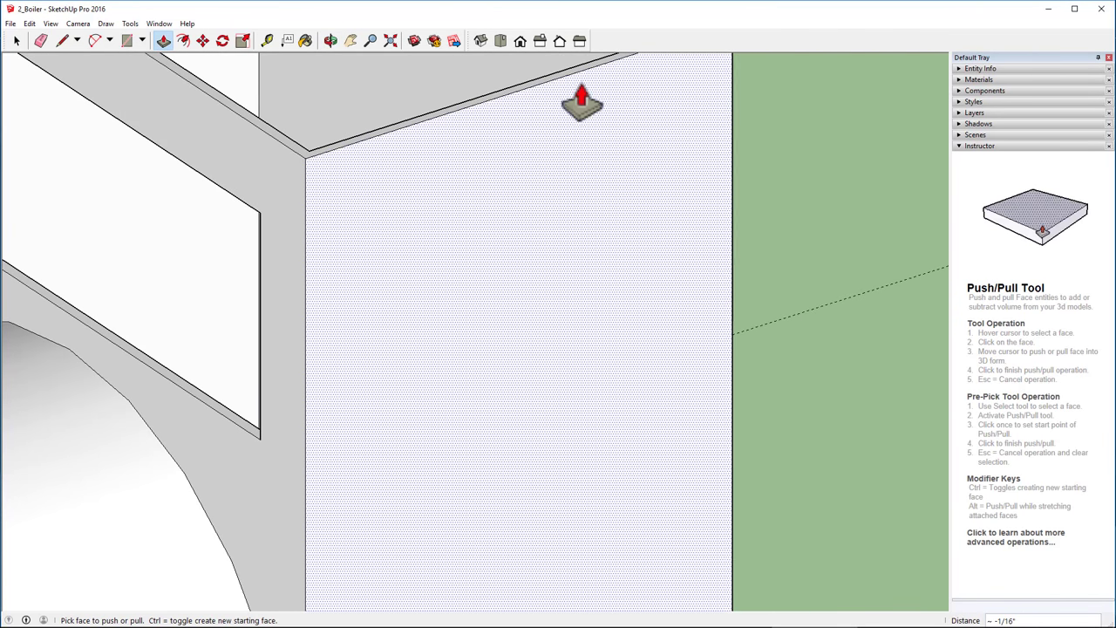
{"action": "left_click", "coordinate": [538, 40]}
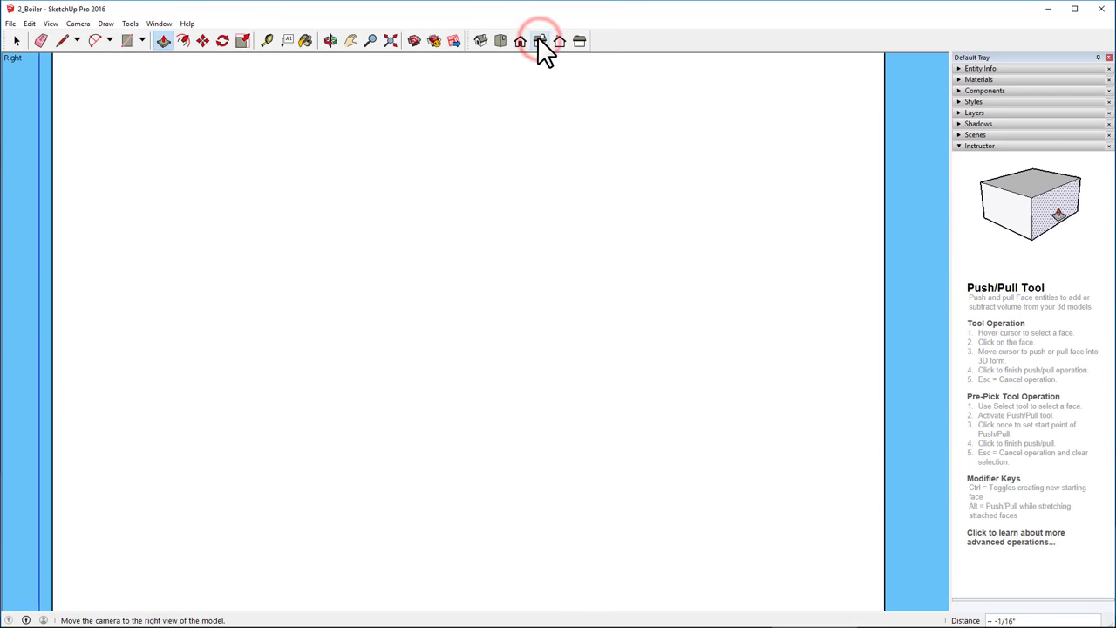
- Fit the model in Front view and start a line at the top edge's midpoint
{"action": "left_click", "coordinate": [390, 40]}
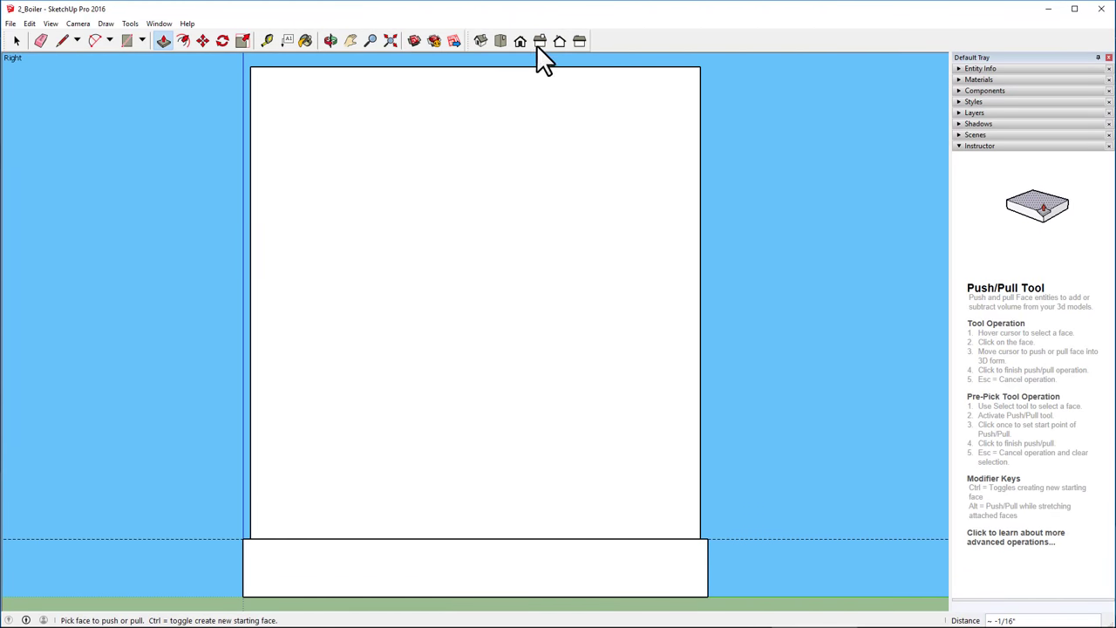
{"action": "left_click", "coordinate": [518, 41]}
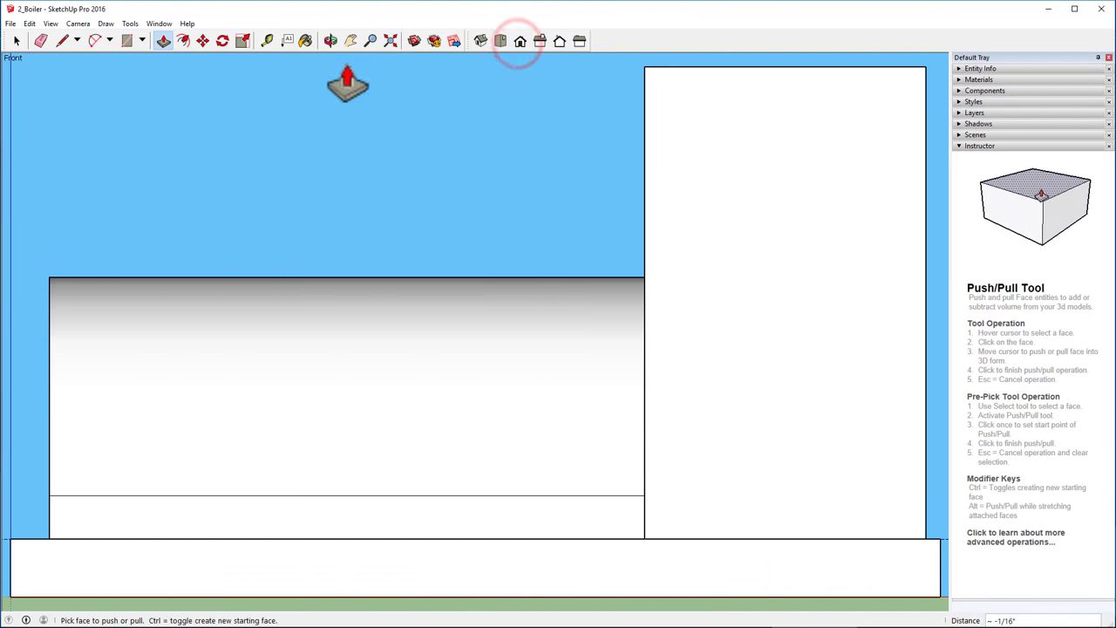
{"action": "left_click", "coordinate": [59, 39]}
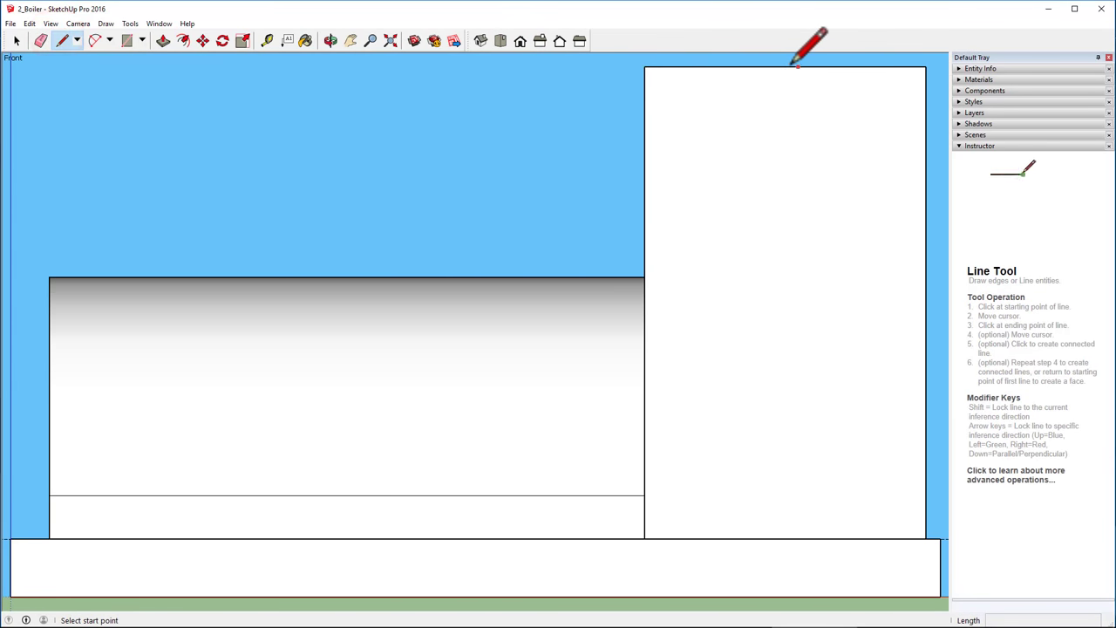
{"action": "scroll", "coordinate": [792, 64], "scroll_direction": "up", "scroll_amount": 3}
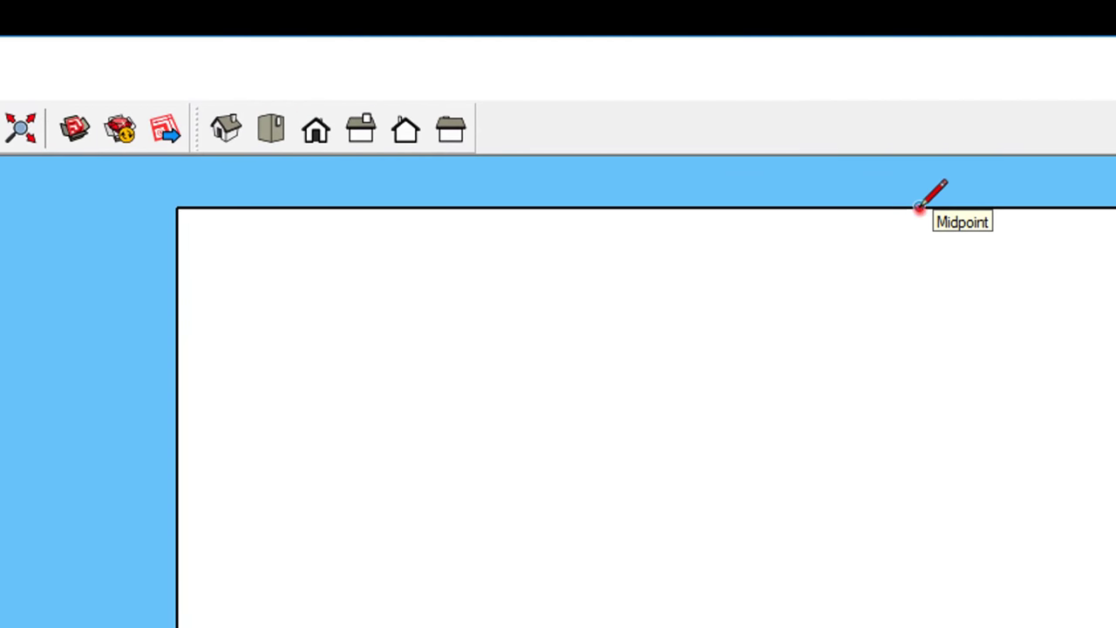
{"action": "left_click", "coordinate": [919, 206]}
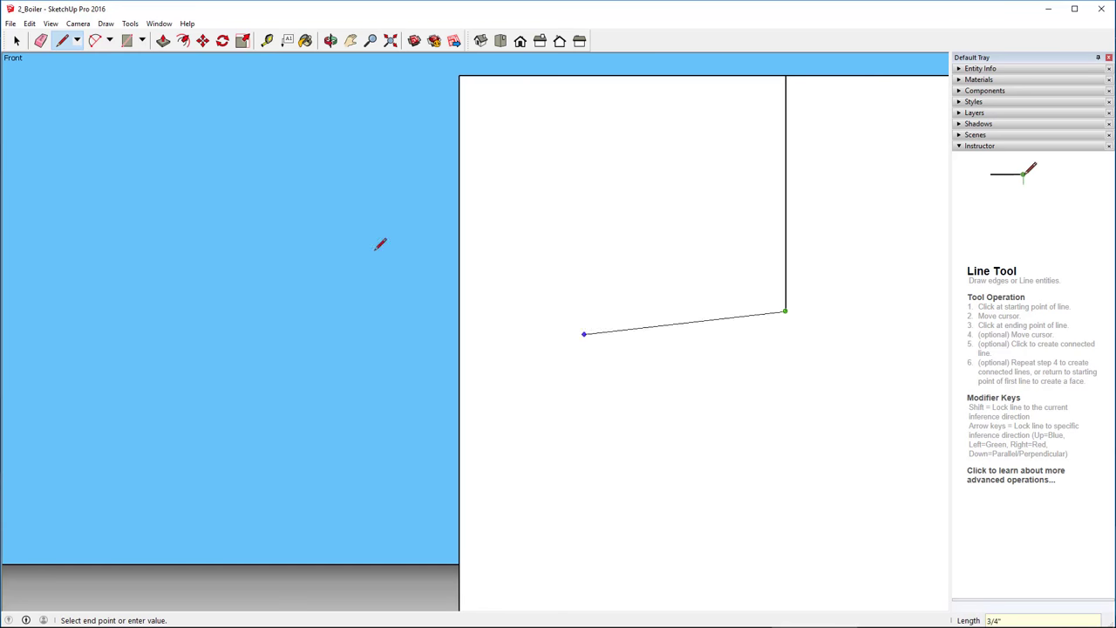
- Draw a 5/8" radius circle at the line's lower end and orbit toward the cab wall
{"action": "left_click", "coordinate": [141, 44]}
{"action": "left_click", "coordinate": [144, 87]}
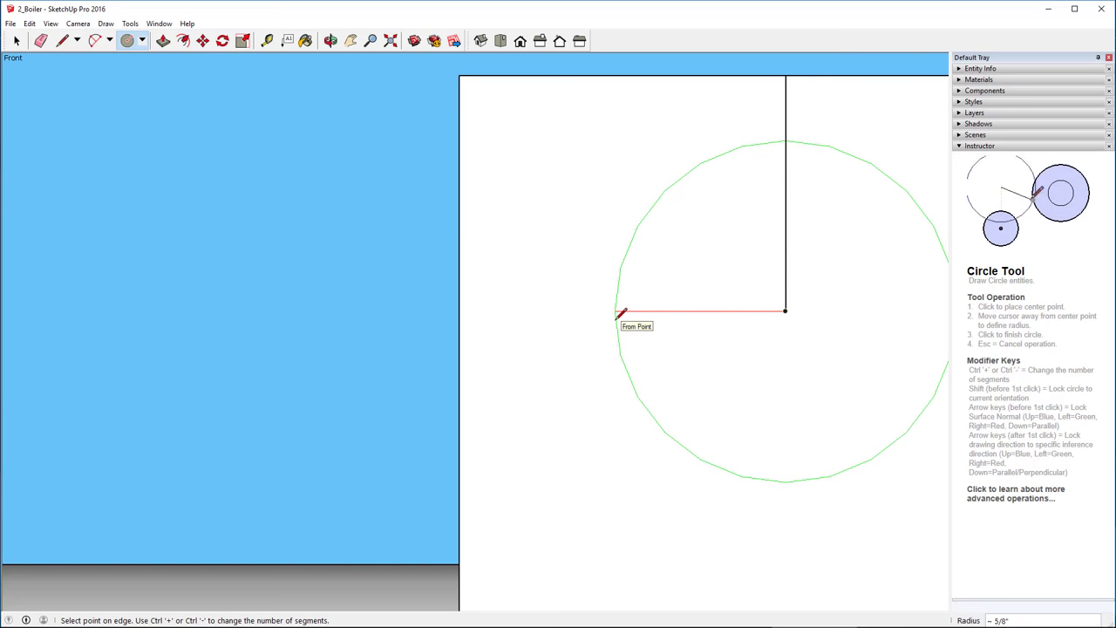
{"action": "type", "text": "5"}
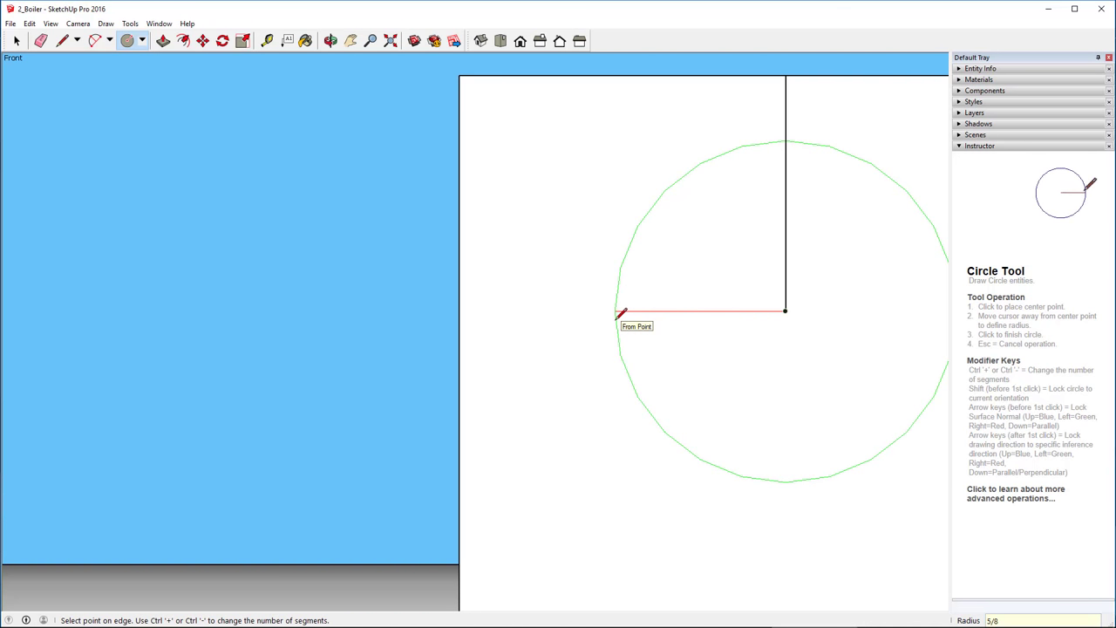
{"action": "type", "text": "/8"}
{"action": "key", "text": "Return"}
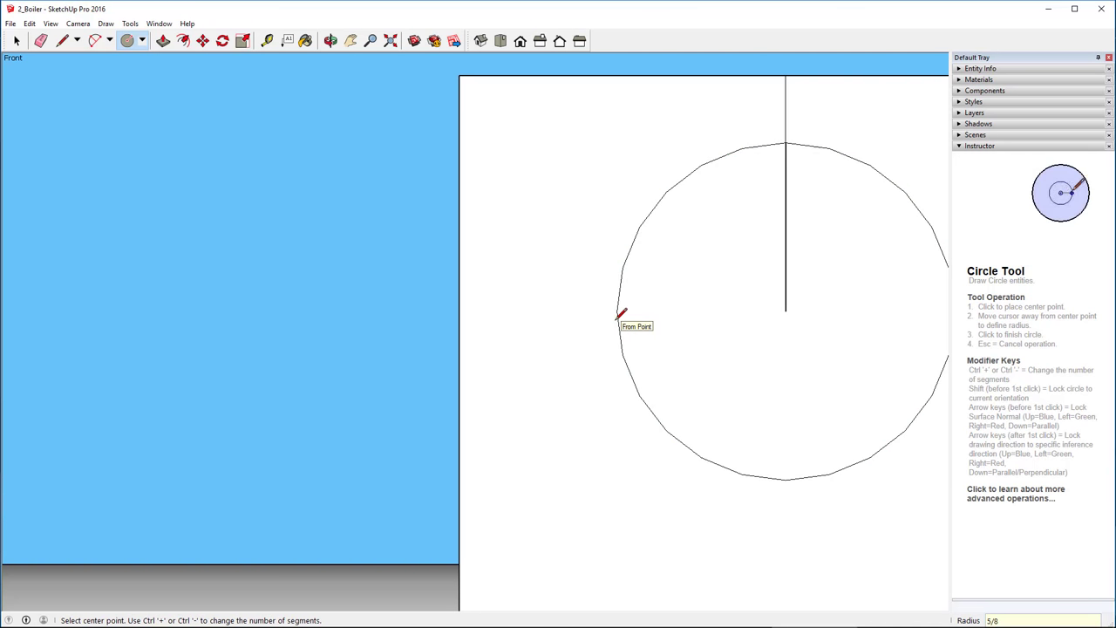
{"action": "middle_click_drag", "start_coordinate": [124, 380], "coordinate": [695, 450]}
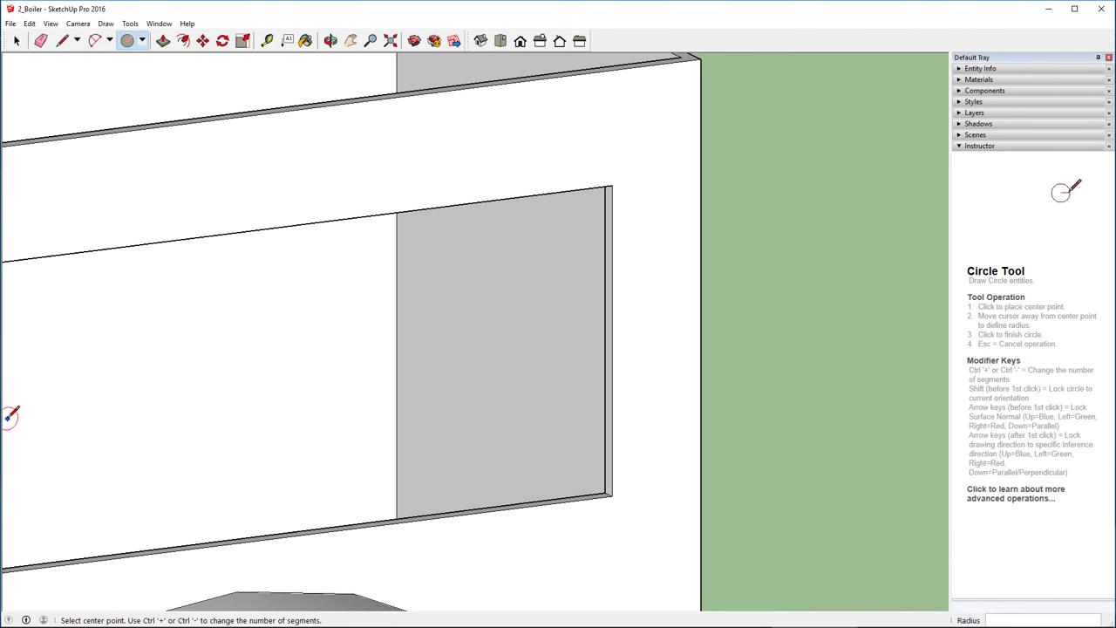
{"action": "middle_click_drag", "start_coordinate": [10, 427], "coordinate": [436, 367]}
- Draw a guide line down from the wall's top-edge midpoint and a 5/8" radius circle at its end
{"action": "left_click", "coordinate": [65, 41]}
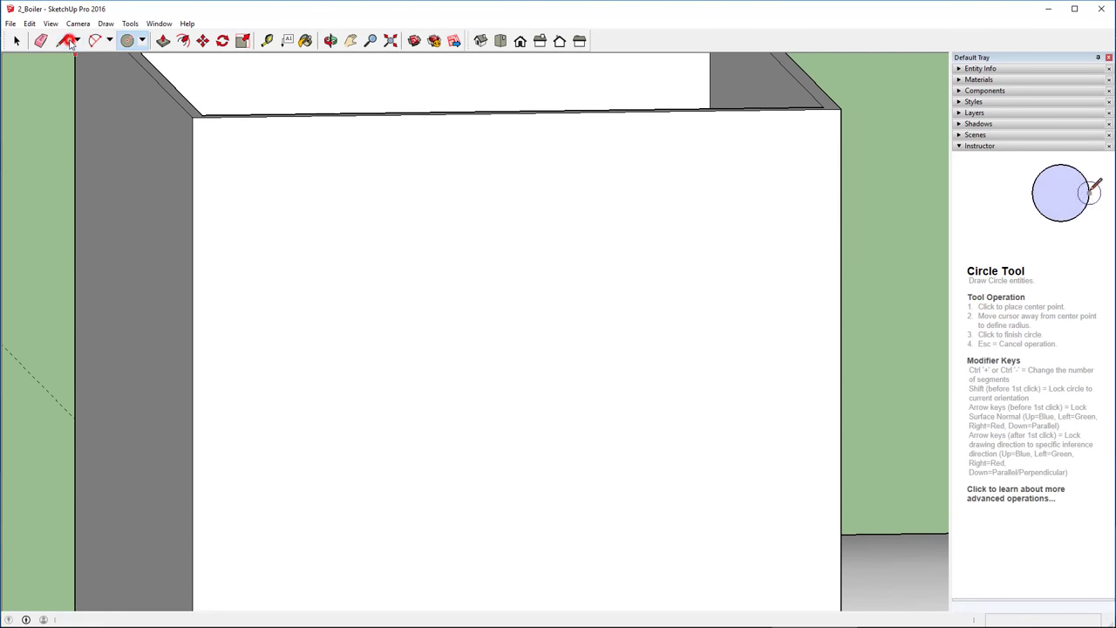
{"action": "left_click", "coordinate": [521, 112]}
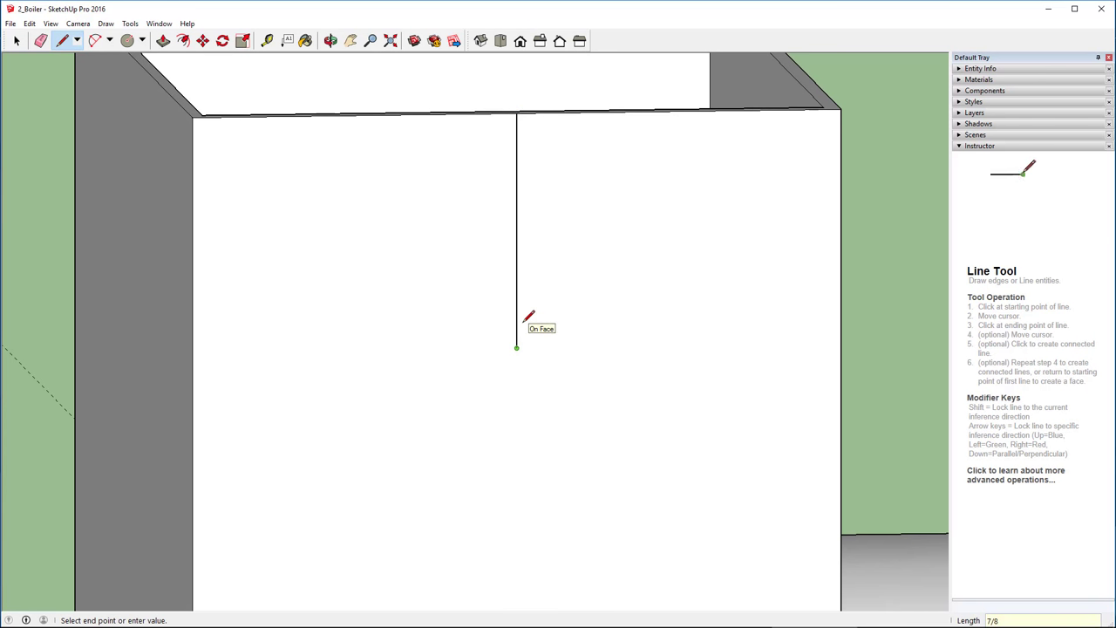
{"action": "left_click", "coordinate": [127, 40]}
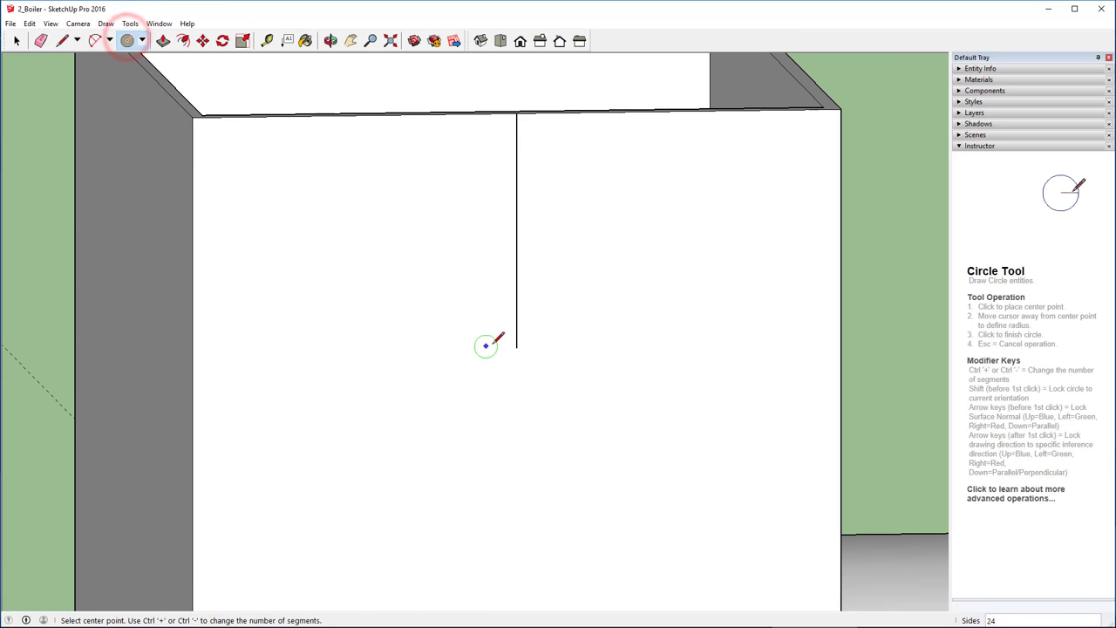
{"action": "left_click", "coordinate": [517, 347]}
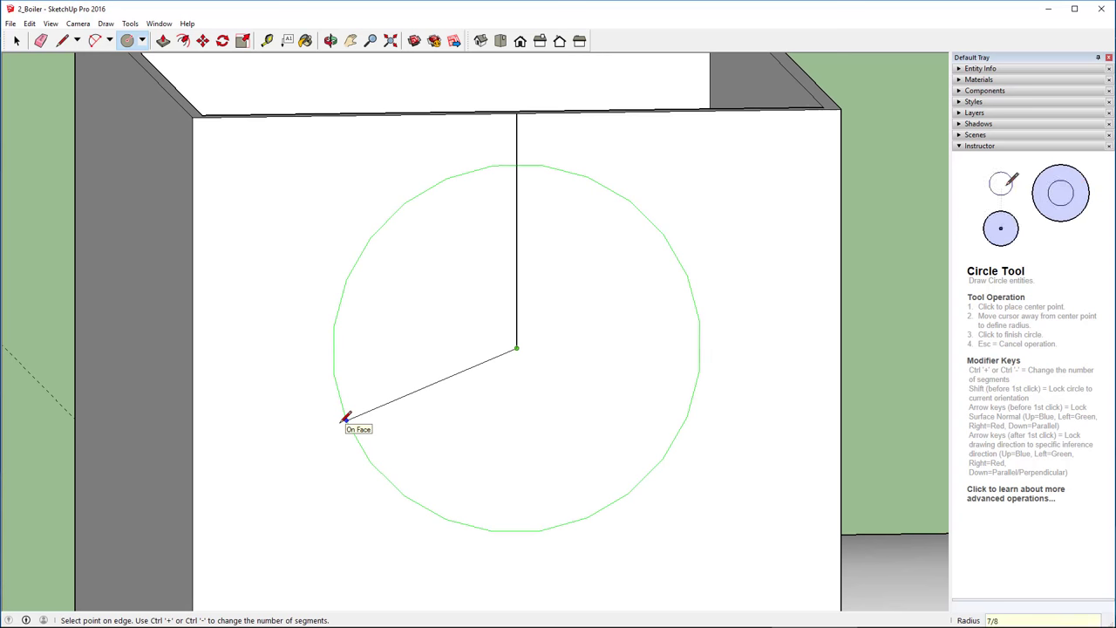
{"action": "left_click", "coordinate": [343, 419]}
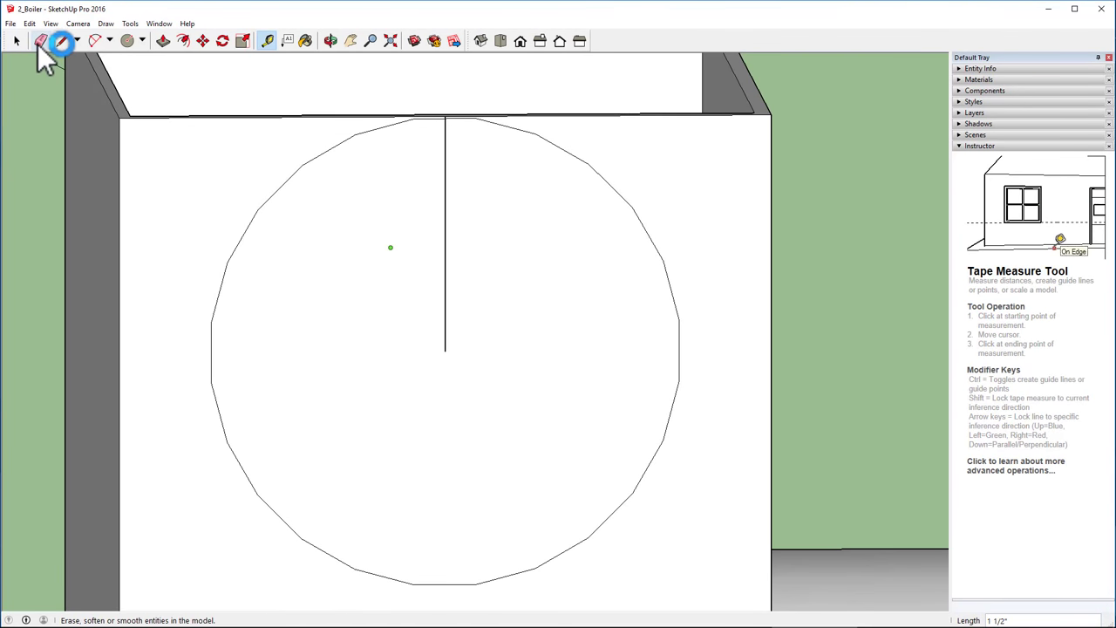
{"action": "key", "text": "ctrl+z"}
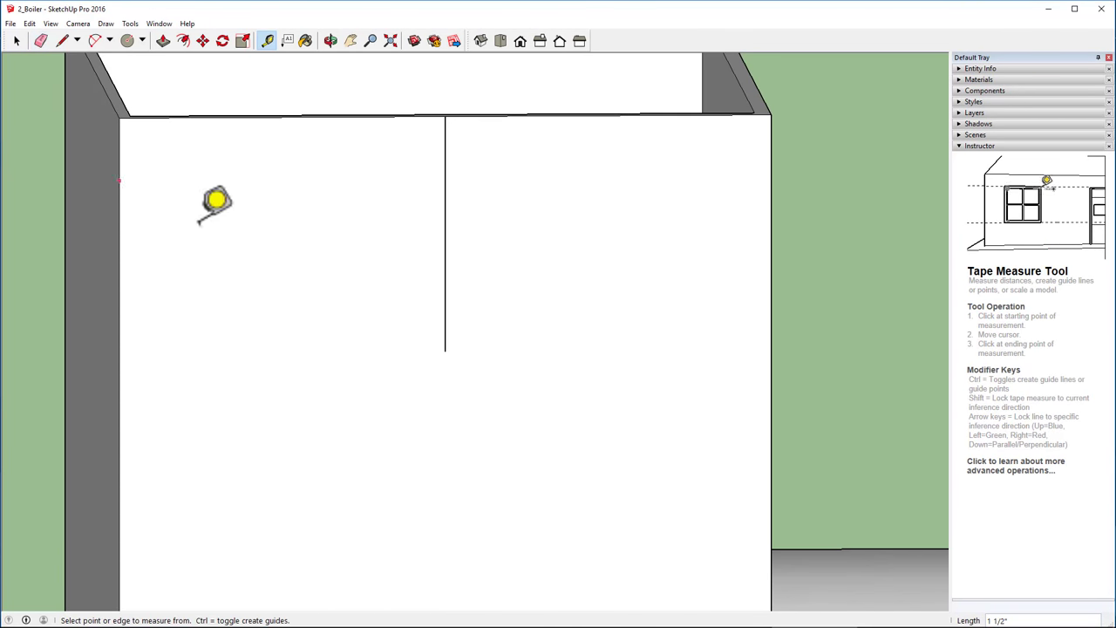
{"action": "left_click", "coordinate": [128, 40]}
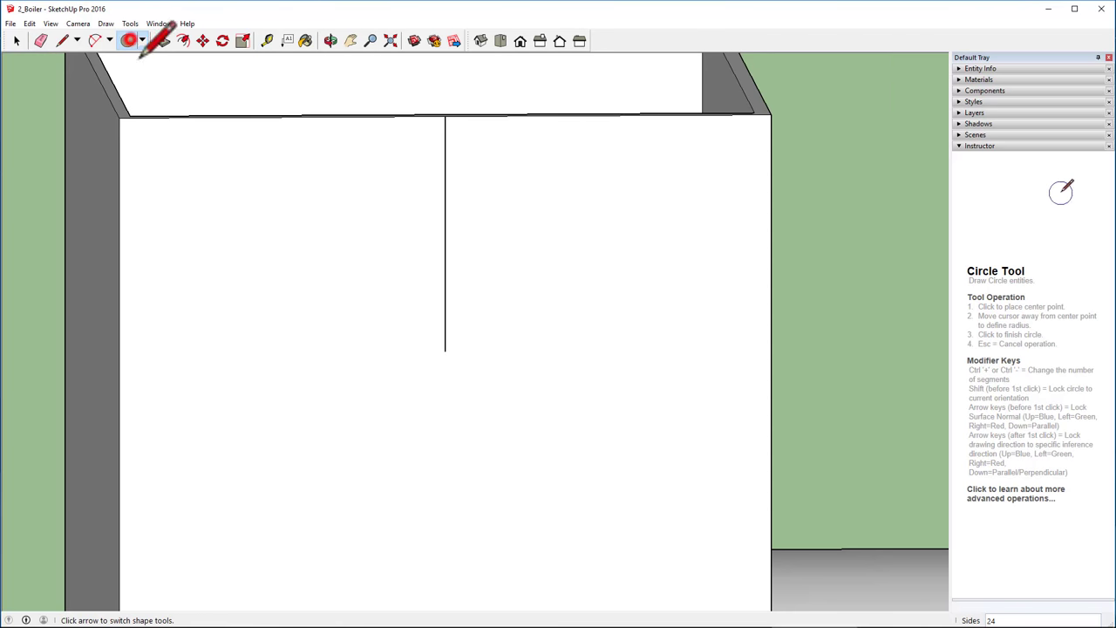
{"action": "left_click", "coordinate": [445, 350]}
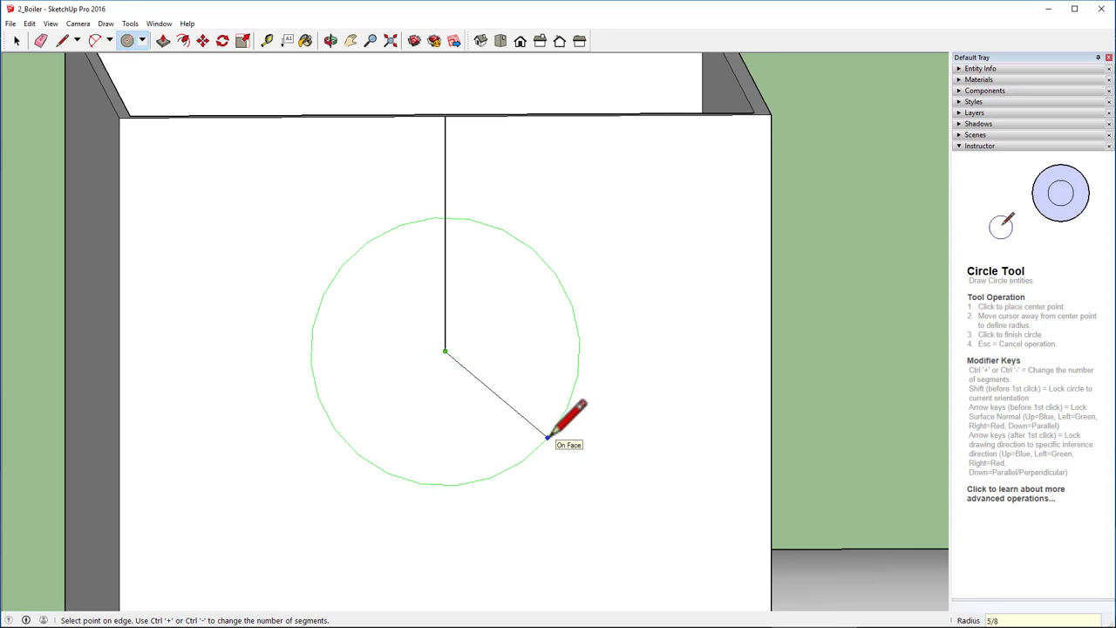
{"action": "left_click", "coordinate": [548, 436]}
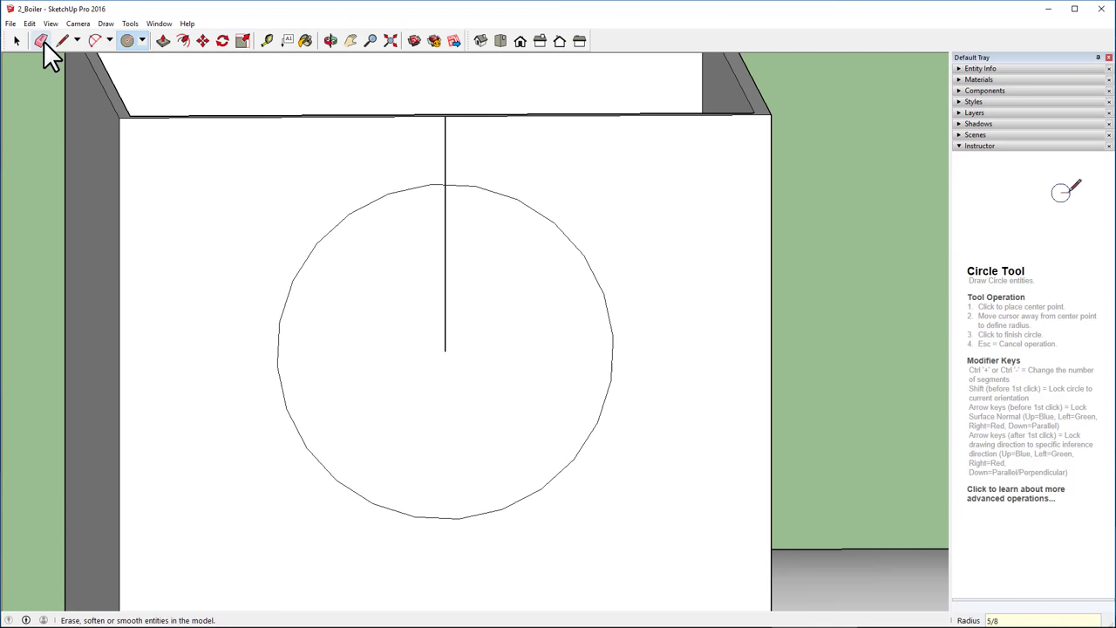
- Erase the vertical guide line running inside the porthole circle
{"action": "left_click", "coordinate": [41, 41]}
{"action": "left_click", "coordinate": [476, 142]}
{"action": "mouse_move", "coordinate": [478, 239]}
{"action": "left_mouse_down"}
{"action": "mouse_move", "coordinate": [411, 277]}
{"action": "mouse_move", "coordinate": [471, 296]}
{"action": "left_mouse_up"}
{"action": "key", "text": "o"}
{"action": "mouse_move", "coordinate": [899, 240]}
{"action": "left_mouse_down"}
{"action": "mouse_move", "coordinate": [236, 374]}
{"action": "mouse_move", "coordinate": [3, 348]}
{"action": "left_mouse_up"}
{"action": "key", "text": "e"}
{"action": "mouse_move", "coordinate": [863, 257]}
{"action": "left_mouse_down"}
{"action": "mouse_move", "coordinate": [792, 270]}
{"action": "mouse_move", "coordinate": [877, 354]}
{"action": "left_mouse_up"}
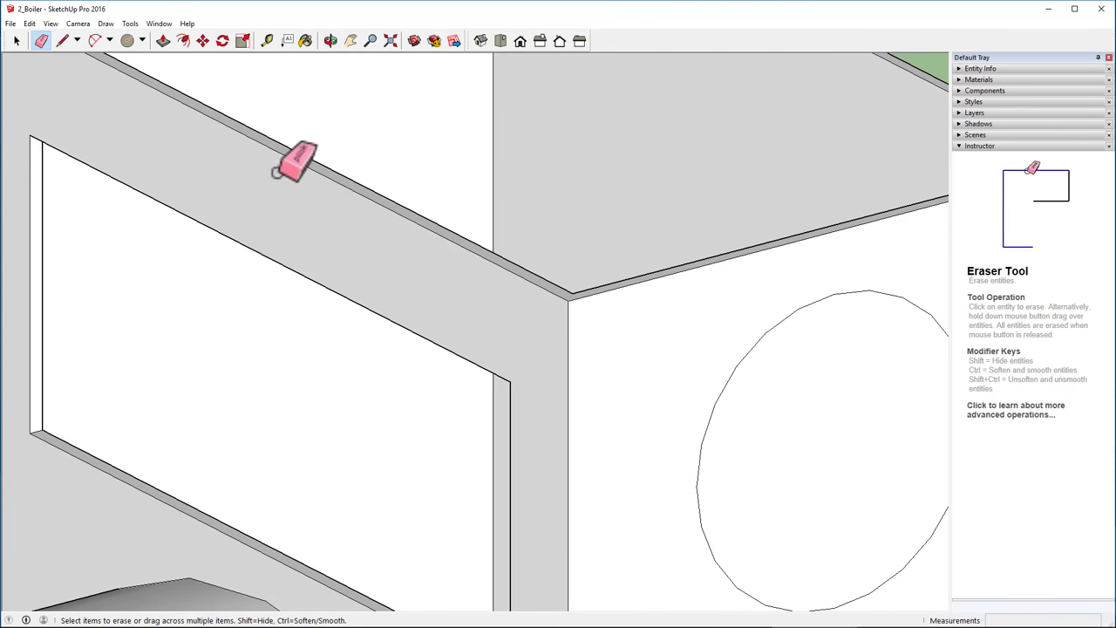
- Push both porthole circles through the cab walls to make round openings
{"action": "left_click", "coordinate": [159, 41]}
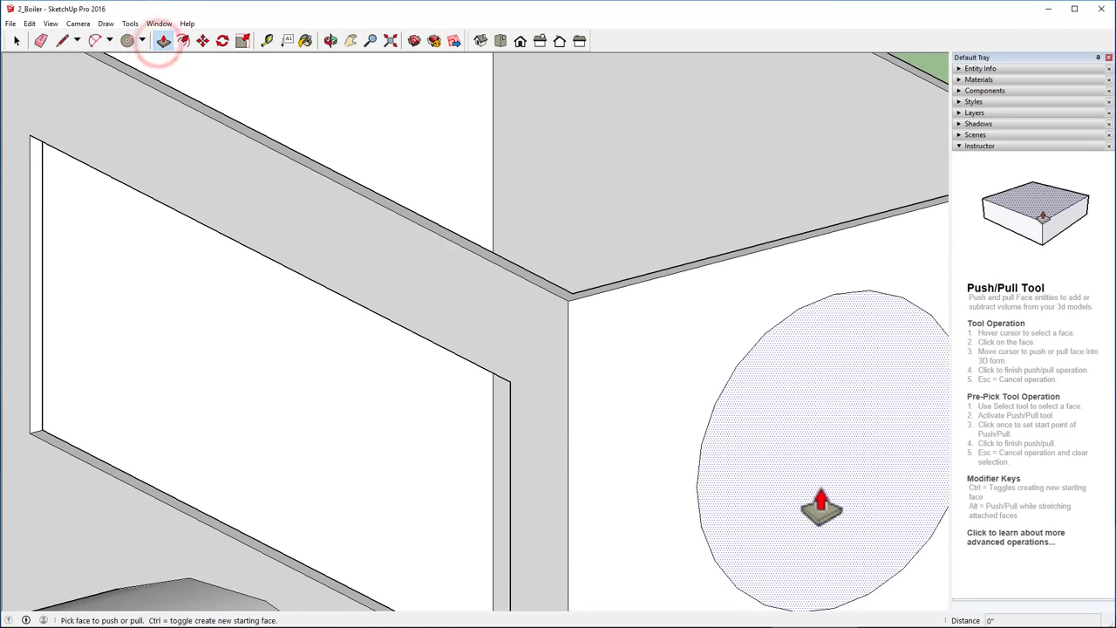
{"action": "left_click", "coordinate": [812, 499]}
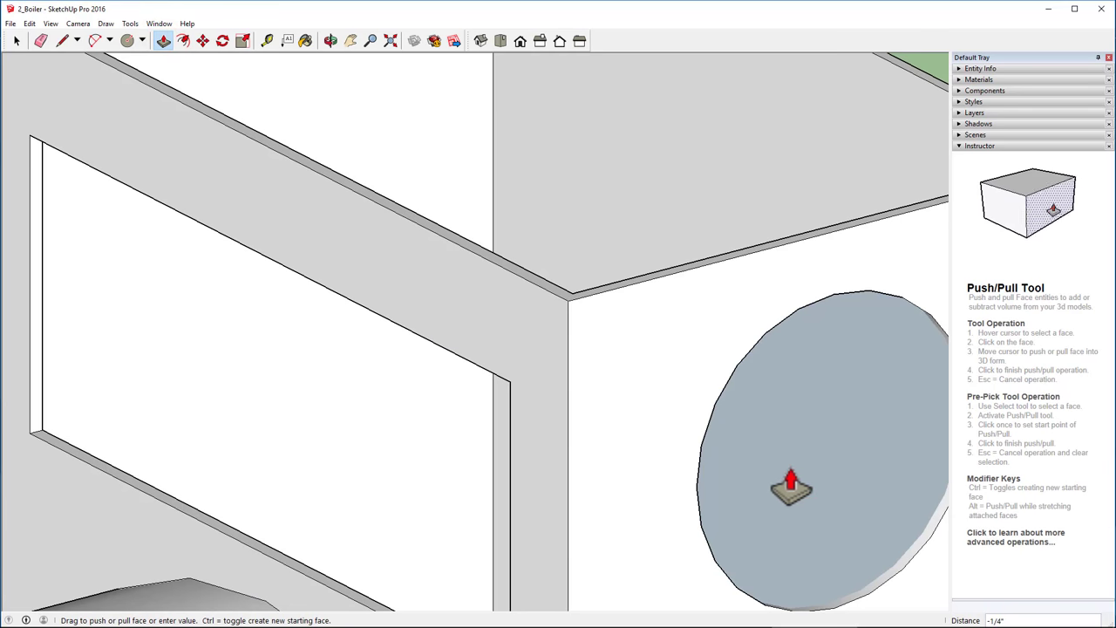
{"action": "left_click", "coordinate": [791, 486]}
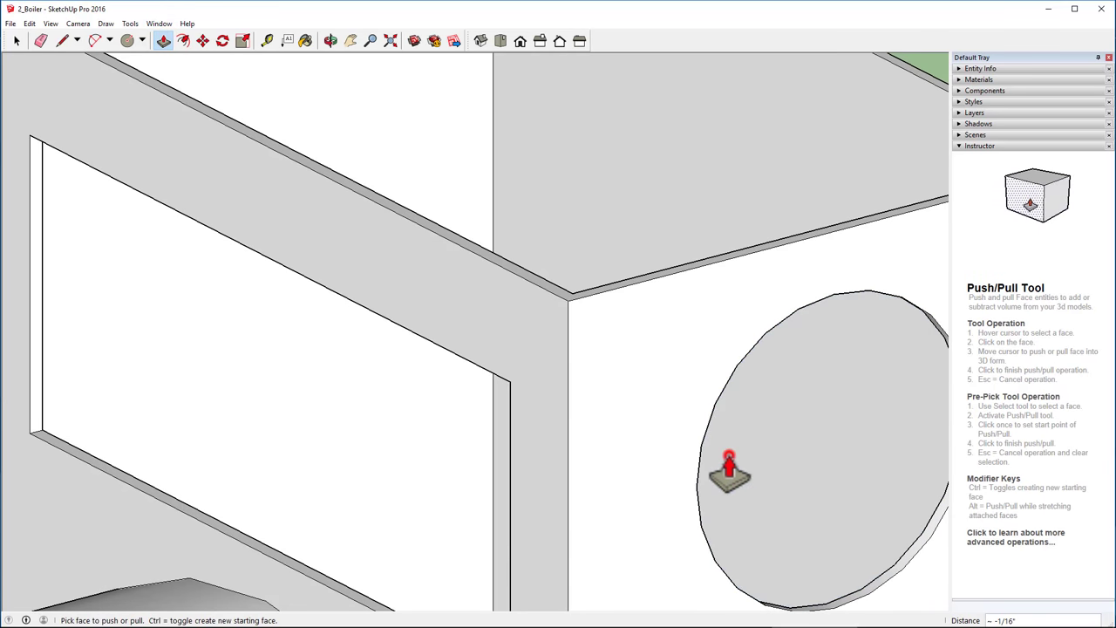
{"action": "left_click", "coordinate": [728, 453]}
{"action": "key", "text": "o"}
{"action": "left_click_drag", "start_coordinate": [274, 424], "coordinate": [1108, 348]}
{"action": "key", "text": "p"}
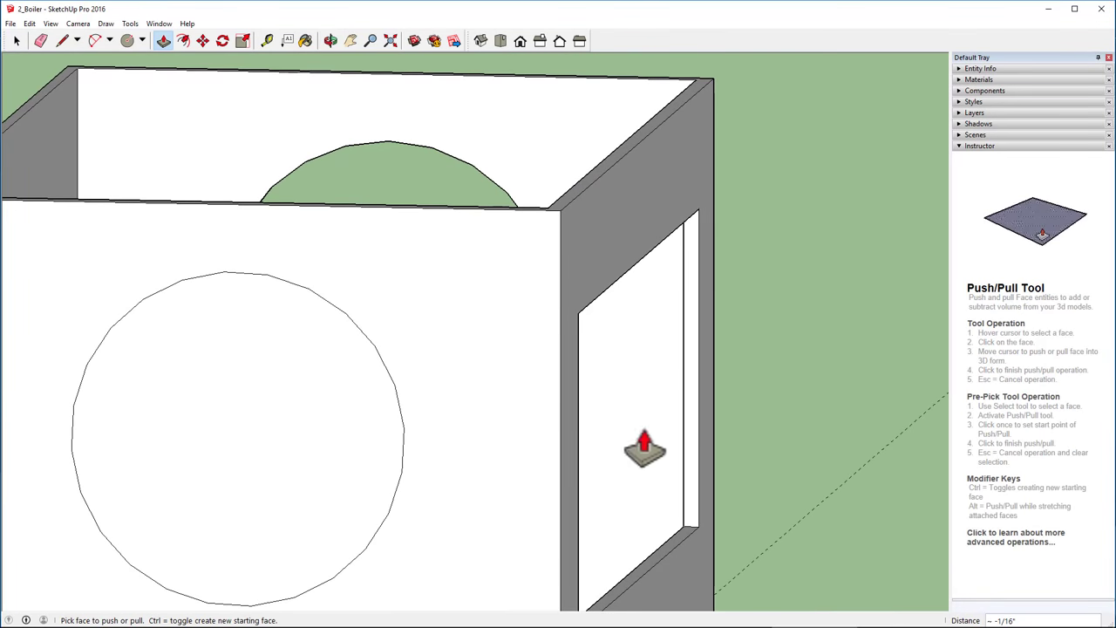
{"action": "left_click", "coordinate": [255, 471]}
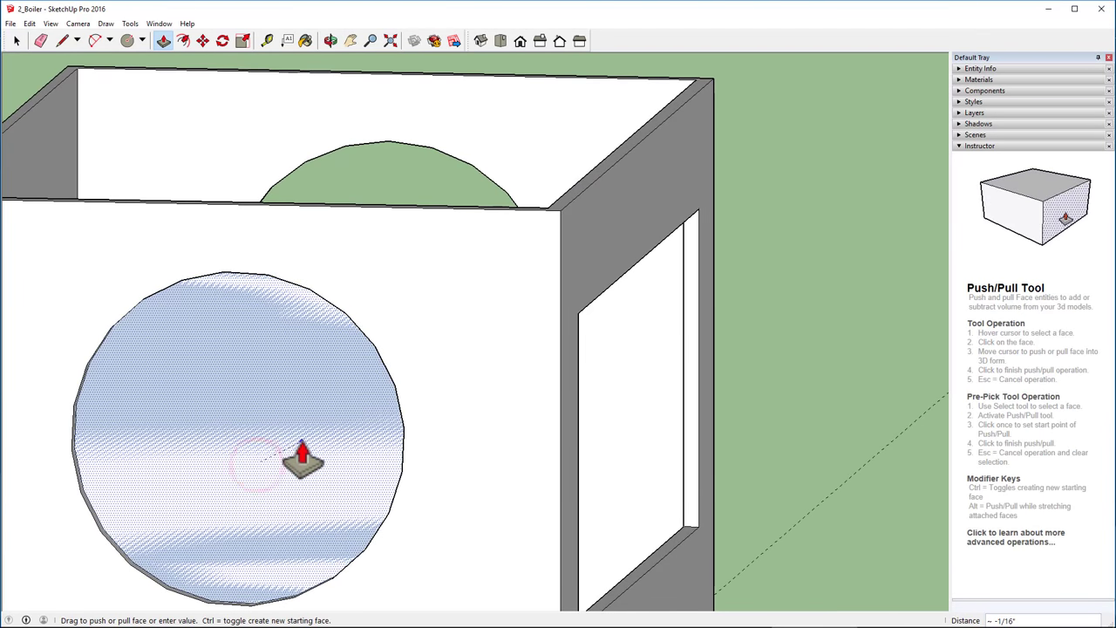
{"action": "middle_click_drag", "start_coordinate": [677, 439], "coordinate": [380, 523]}
{"action": "left_click", "coordinate": [203, 41]}
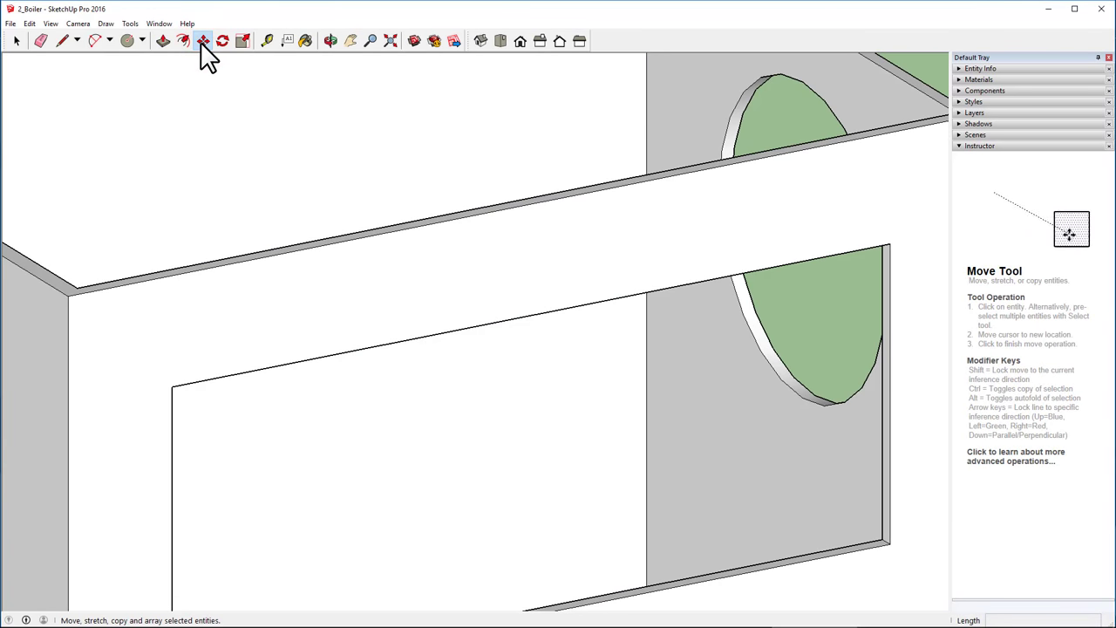
- Zoom out to the whole model, then orbit and zoom in on the cab's top corner
{"action": "left_click", "coordinate": [390, 41]}
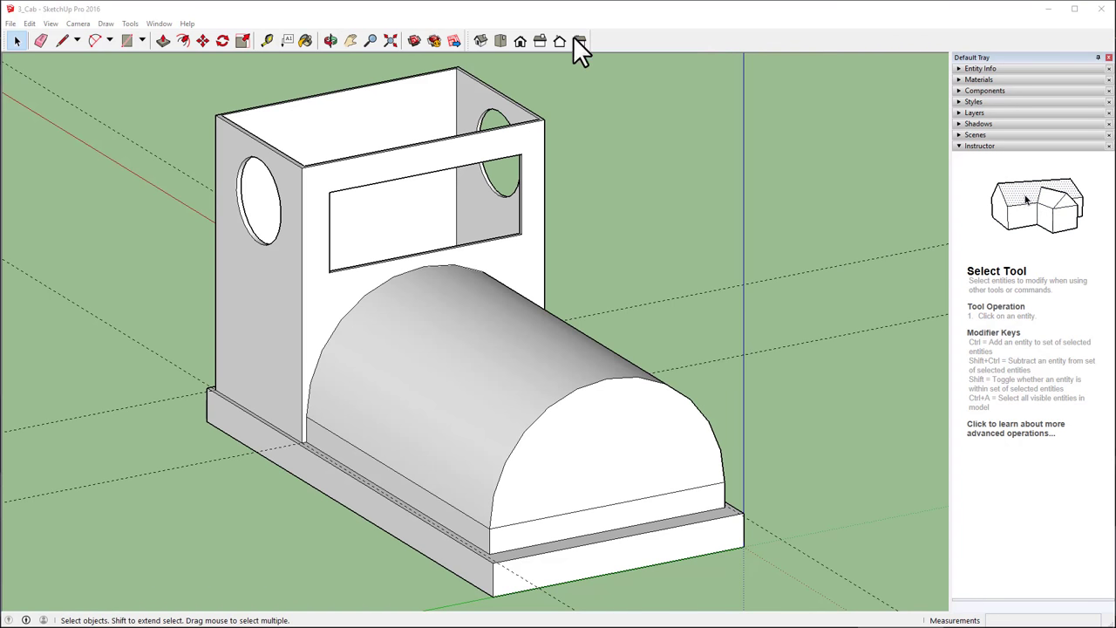
{"action": "key", "text": "o"}
{"action": "left_click_drag", "start_coordinate": [92, 186], "coordinate": [179, 214]}
{"action": "key", "text": "space"}
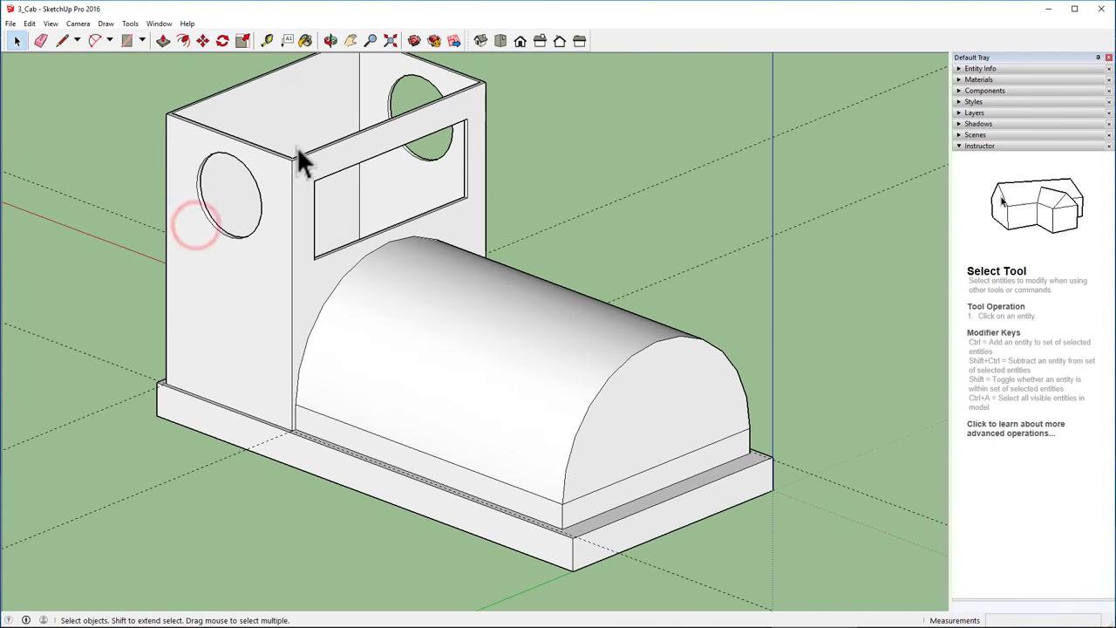
{"action": "scroll", "coordinate": [344, 158], "scroll_direction": "up", "scroll_amount": 5}
{"action": "scroll", "coordinate": [342, 146], "scroll_direction": "up", "scroll_amount": 3}
{"action": "key", "text": "l"}
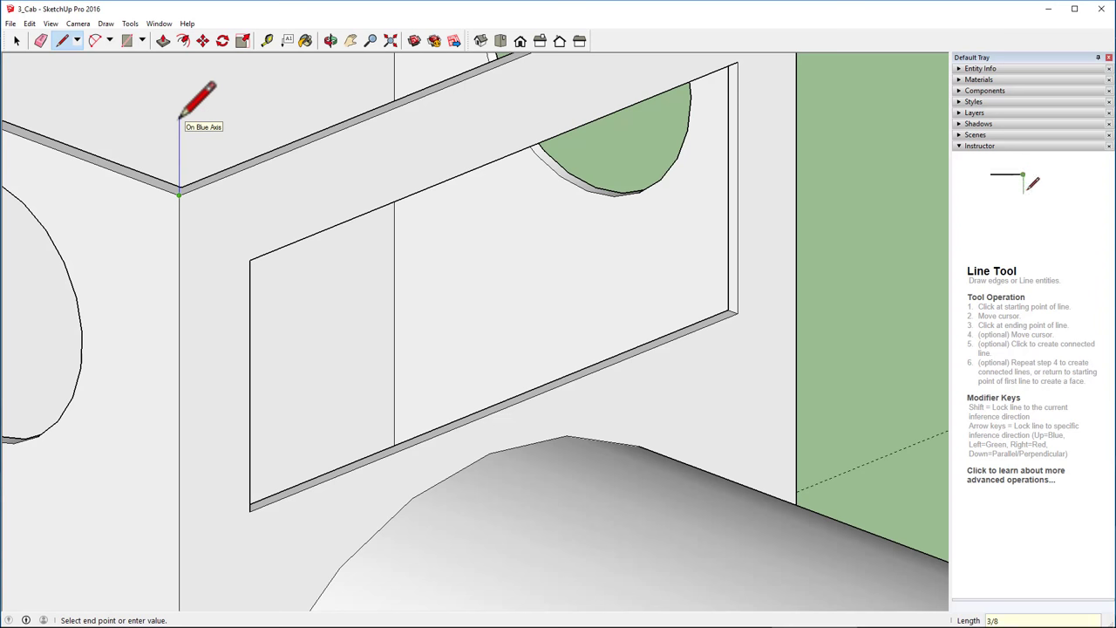
- Draw the 3/8" high roof outline from the cab corner across to the far corner and close it
{"action": "left_click", "coordinate": [200, 116]}
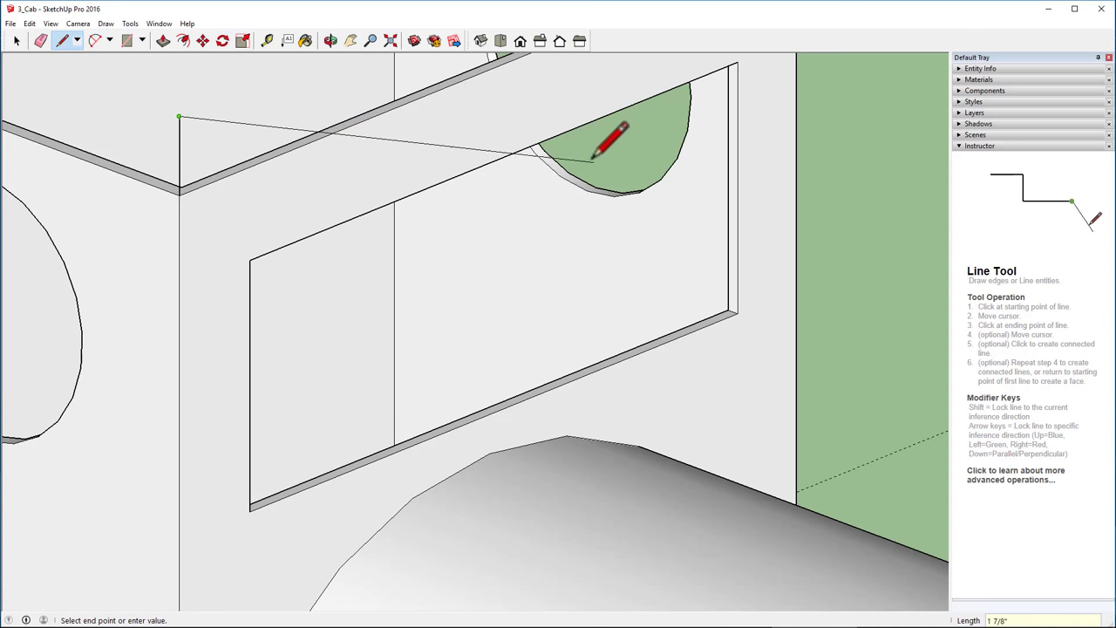
{"action": "key", "text": "o"}
{"action": "middle_click_drag", "start_coordinate": [628, 207], "coordinate": [531, 448]}
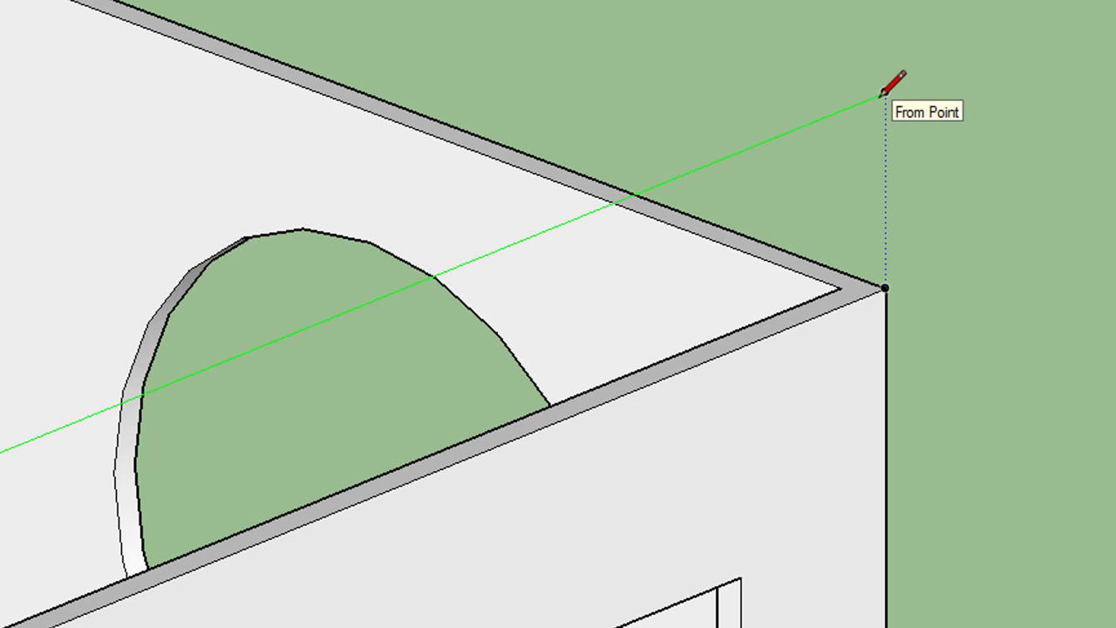
{"action": "left_click", "coordinate": [882, 93]}
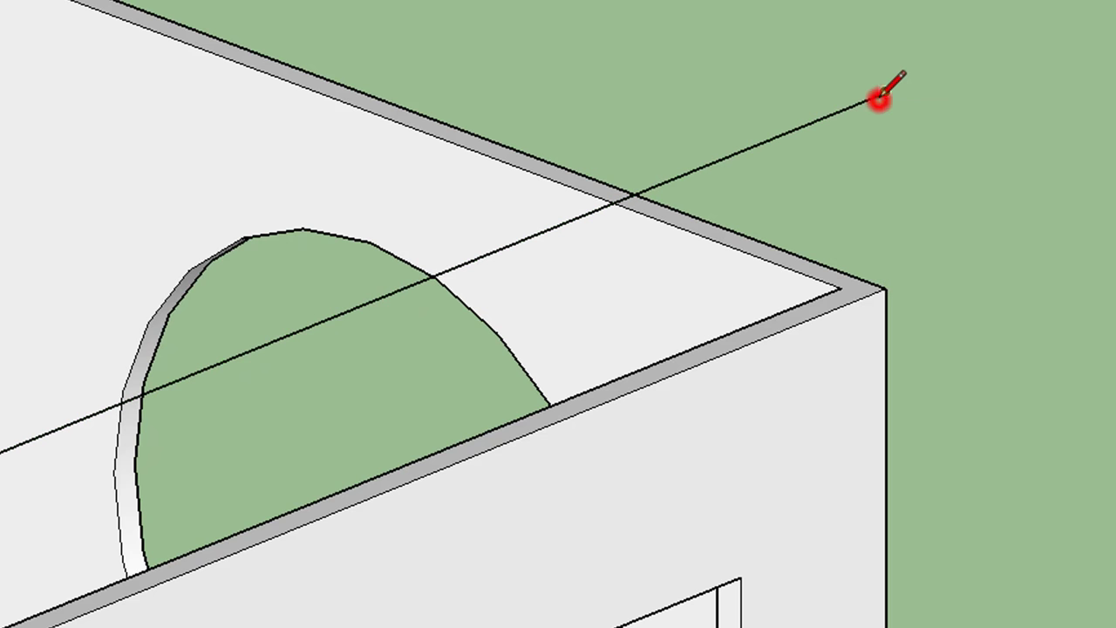
{"action": "left_click", "coordinate": [885, 288]}
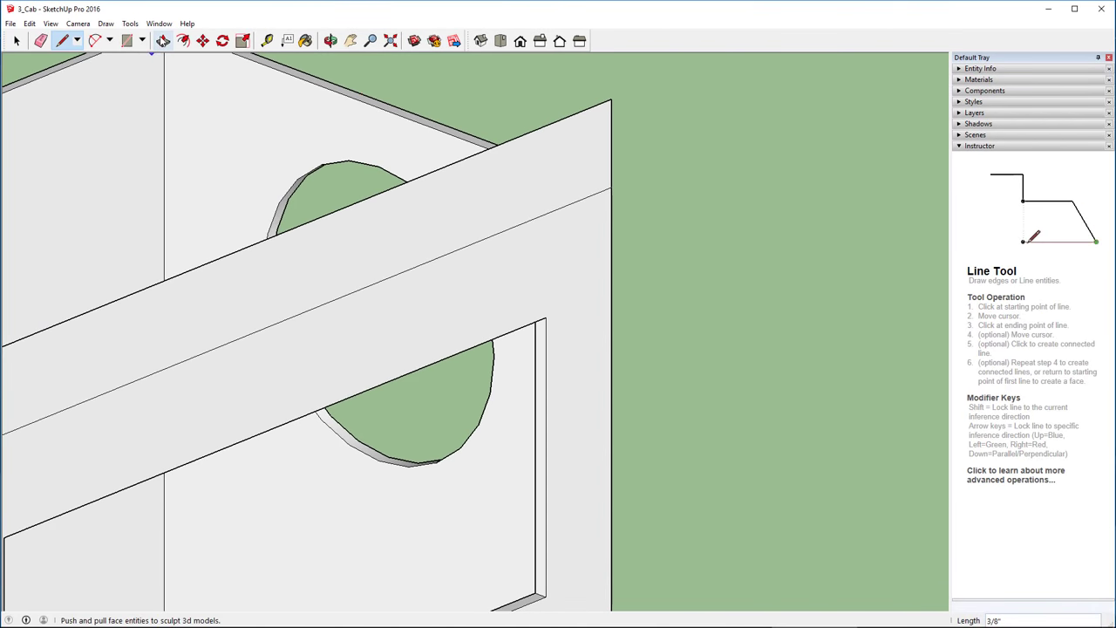
- Extrude the 3/8" roof face into a slab and pull one end out into an overhang
{"action": "left_click", "coordinate": [163, 41]}
{"action": "left_click", "coordinate": [503, 186]}
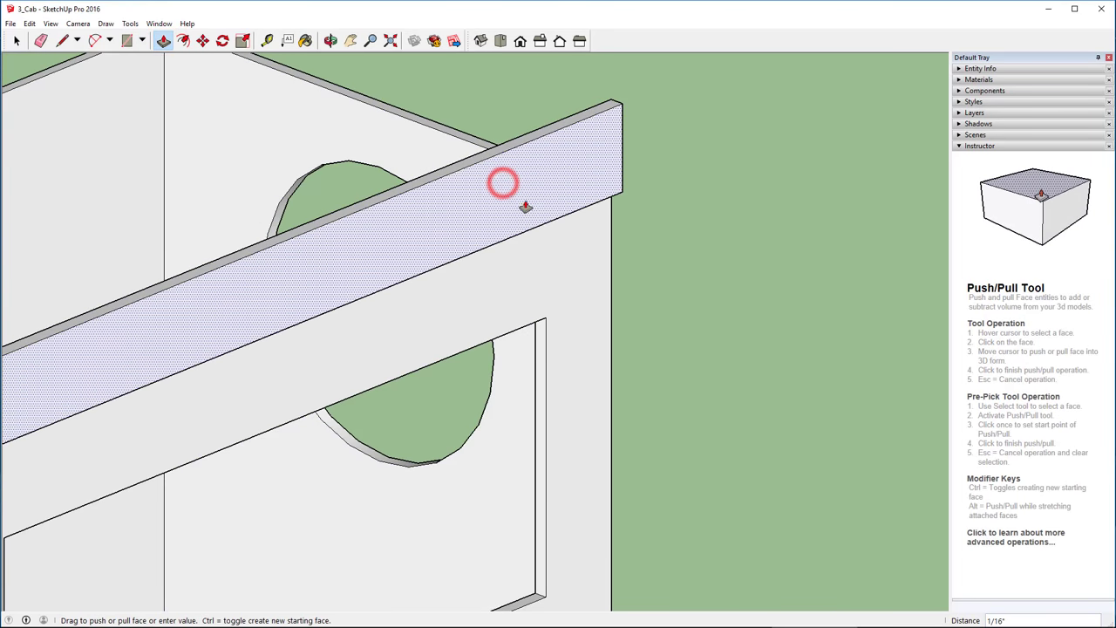
{"action": "left_click", "coordinate": [622, 255]}
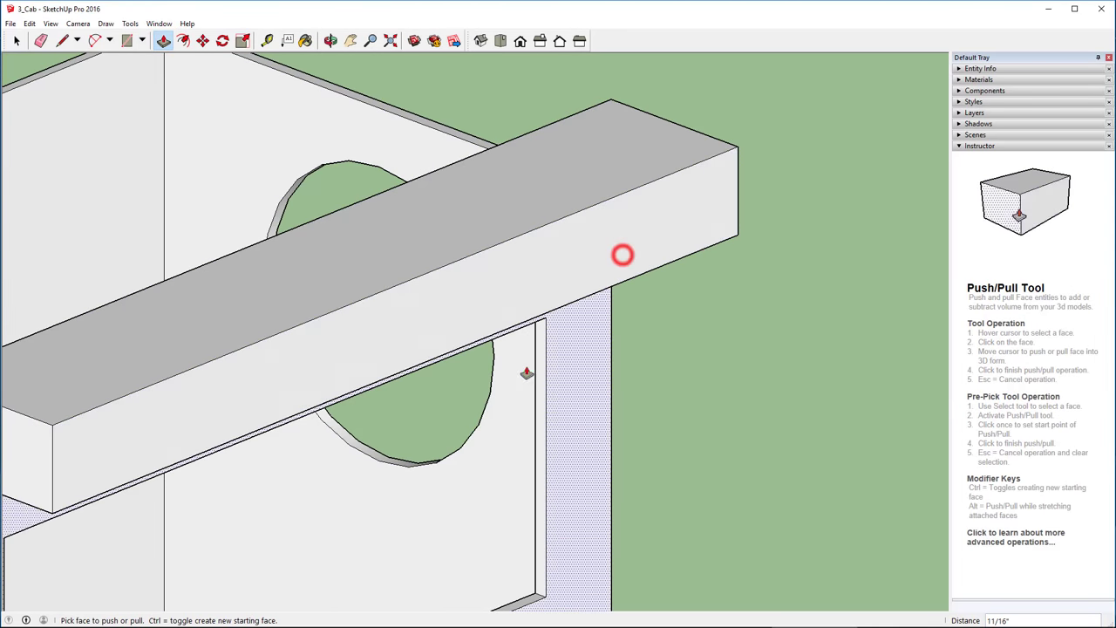
{"action": "middle_click_drag", "start_coordinate": [95, 533], "coordinate": [485, 498]}
{"action": "left_click", "coordinate": [766, 177]}
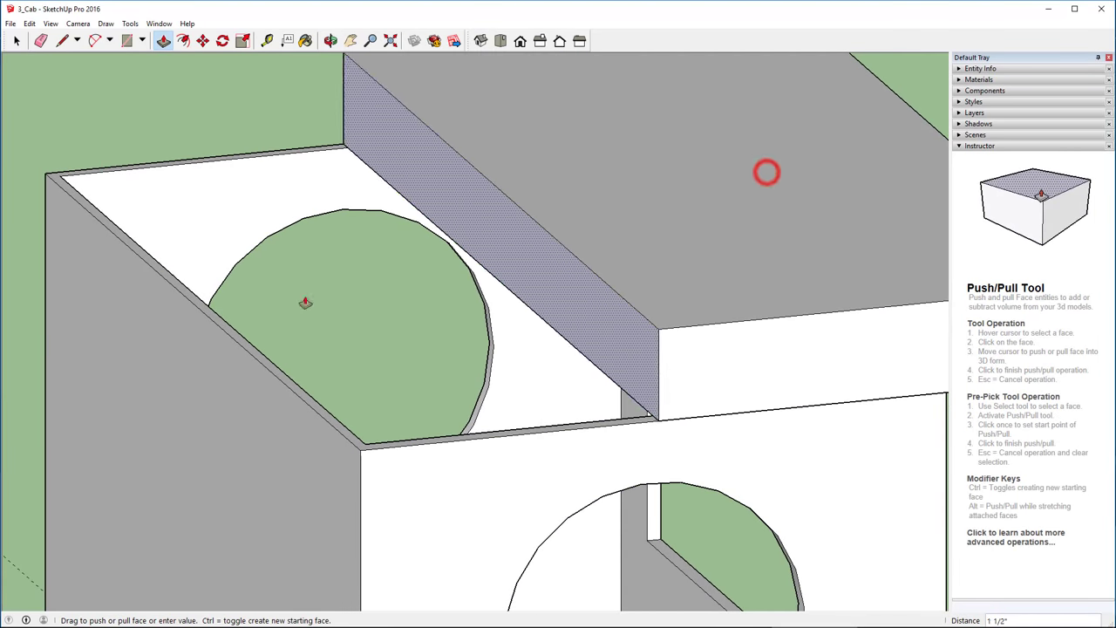
{"action": "middle_click_drag", "start_coordinate": [31, 382], "coordinate": [70, 366], "text": "shift"}
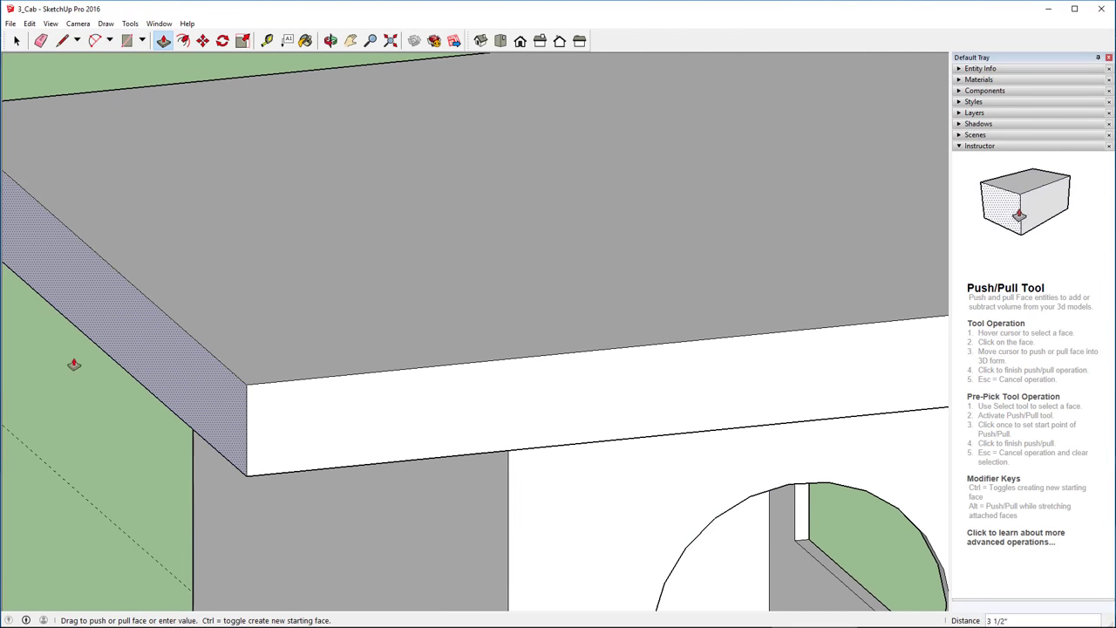
{"action": "left_click", "coordinate": [140, 368]}
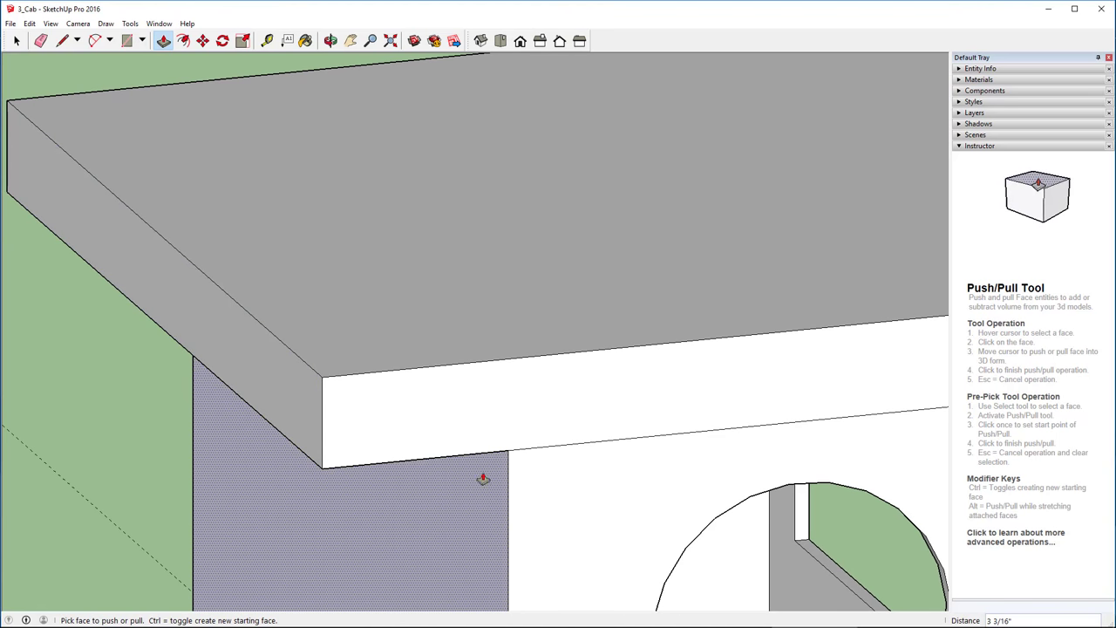
- Pull the roof slab's front face outward to overhang the cab wall
{"action": "left_click", "coordinate": [488, 420]}
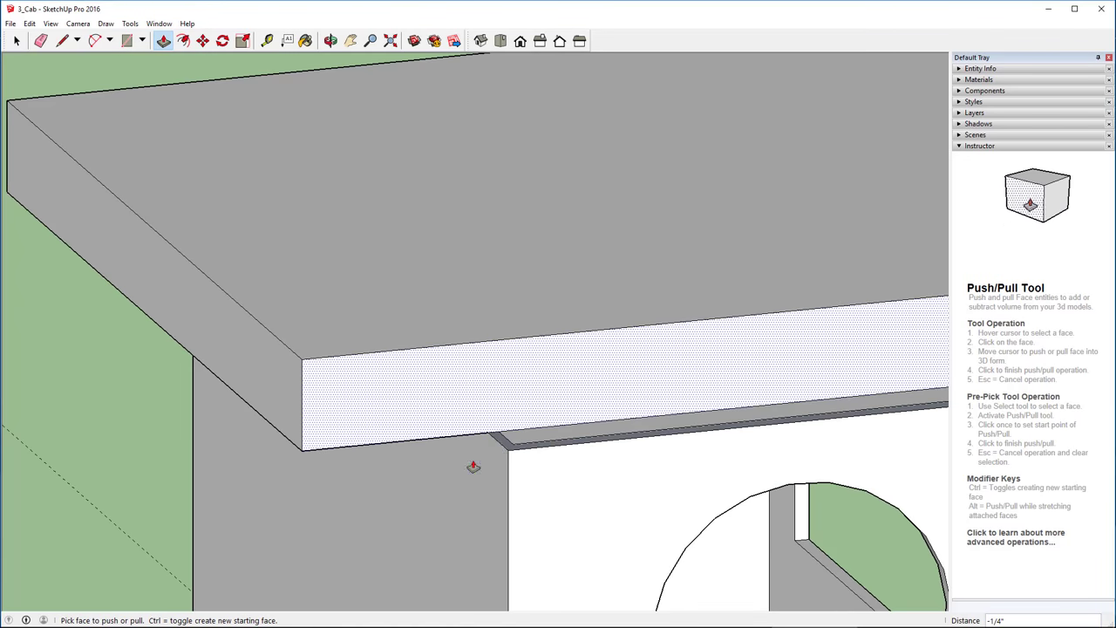
{"action": "left_click", "coordinate": [401, 467]}
{"action": "middle_click_drag", "start_coordinate": [419, 509], "coordinate": [276, 513]}
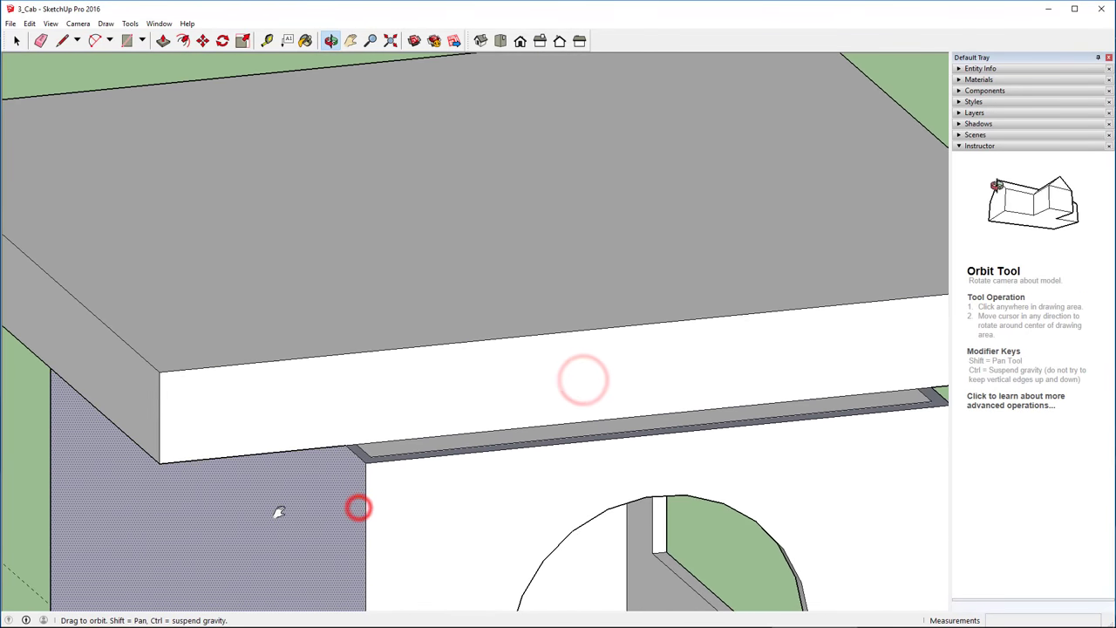
{"action": "middle_click_drag", "start_coordinate": [393, 581], "coordinate": [555, 379]}
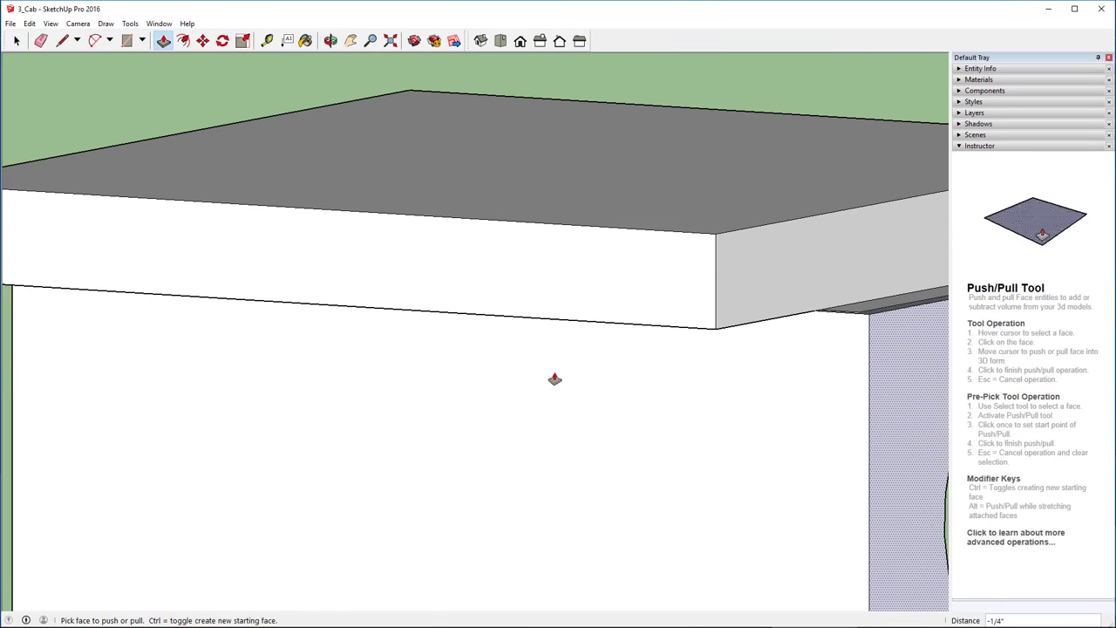
{"action": "left_click", "coordinate": [540, 41]}
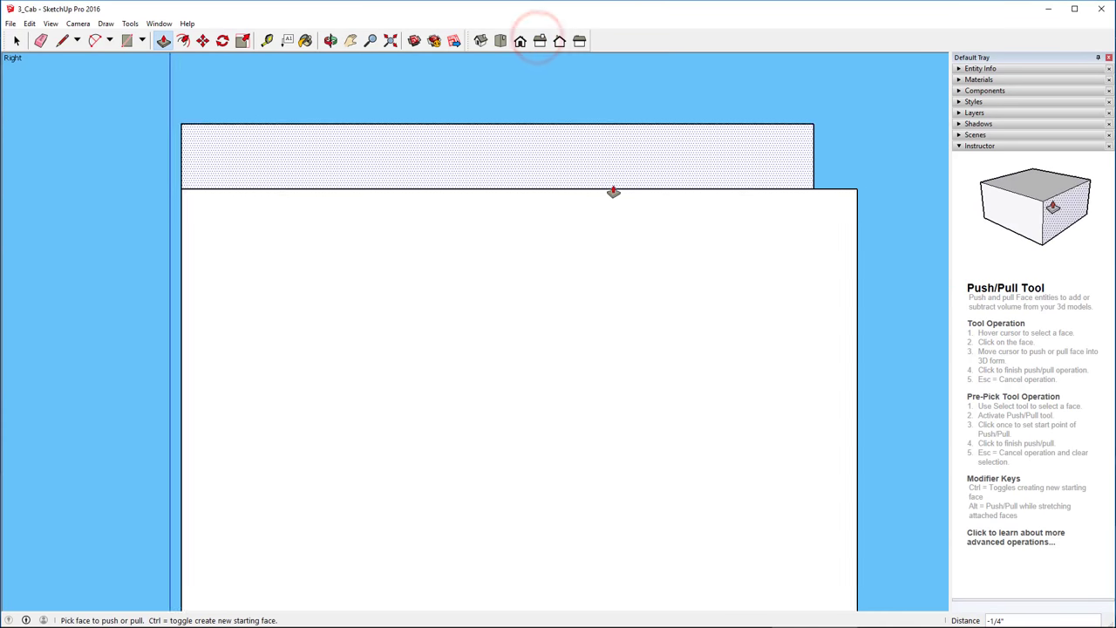
{"action": "middle_click_drag", "start_coordinate": [750, 232], "coordinate": [714, 249]}
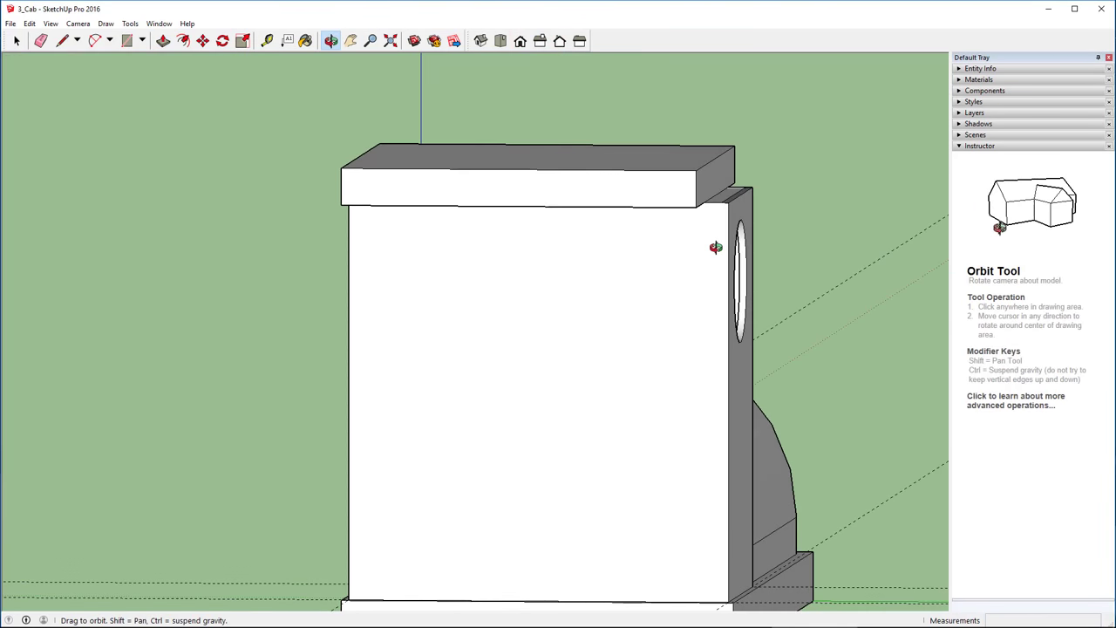
- Extend both roof slab end faces outward, starting with 1/4", for end overhangs
{"action": "left_click", "coordinate": [708, 178]}
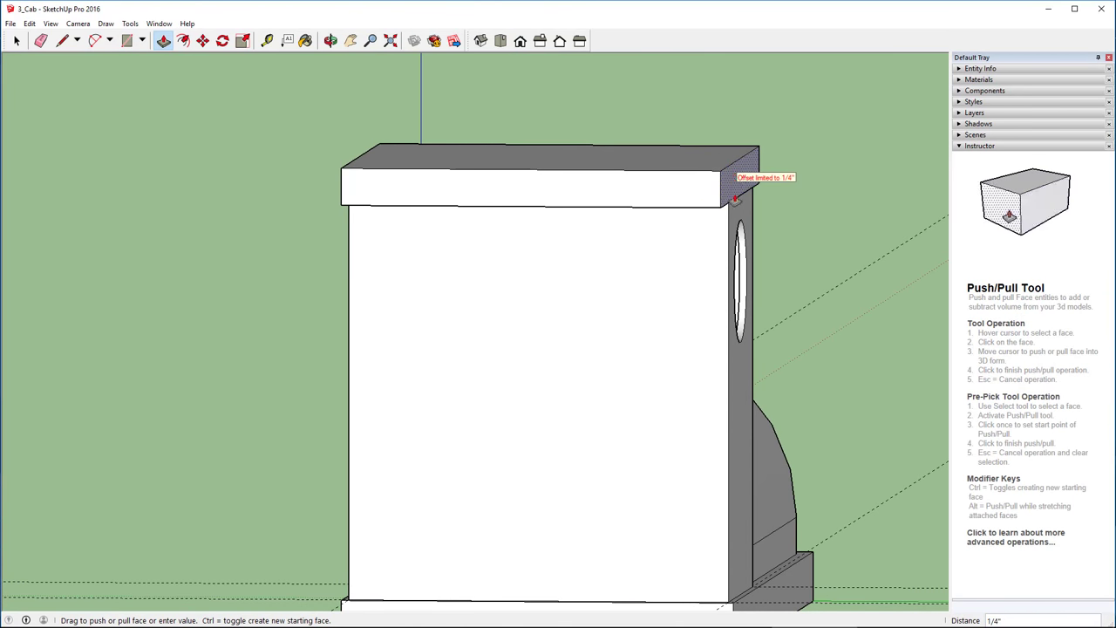
{"action": "left_click", "coordinate": [734, 212]}
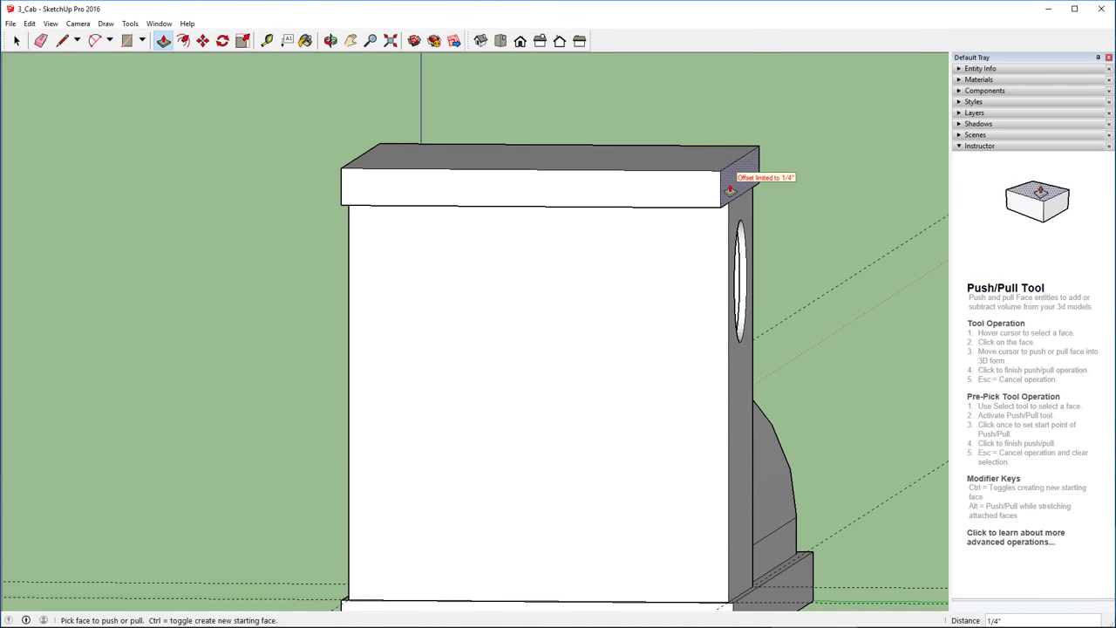
{"action": "left_click", "coordinate": [727, 185]}
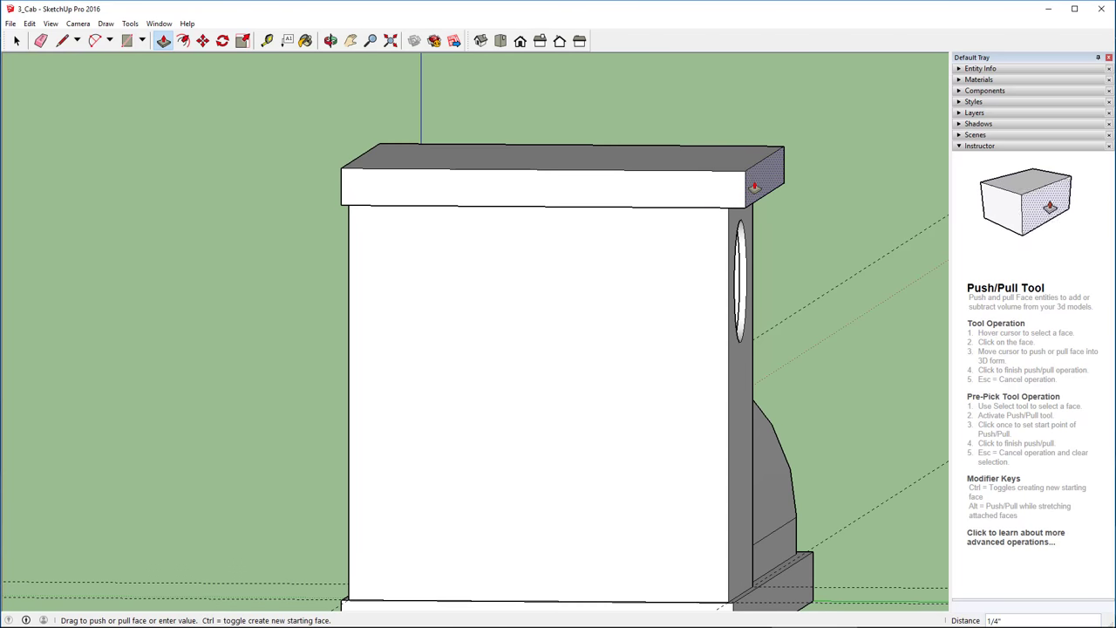
{"action": "left_click", "coordinate": [755, 187]}
{"action": "middle_click_drag", "start_coordinate": [456, 349], "coordinate": [713, 346]}
{"action": "left_click", "coordinate": [516, 192]}
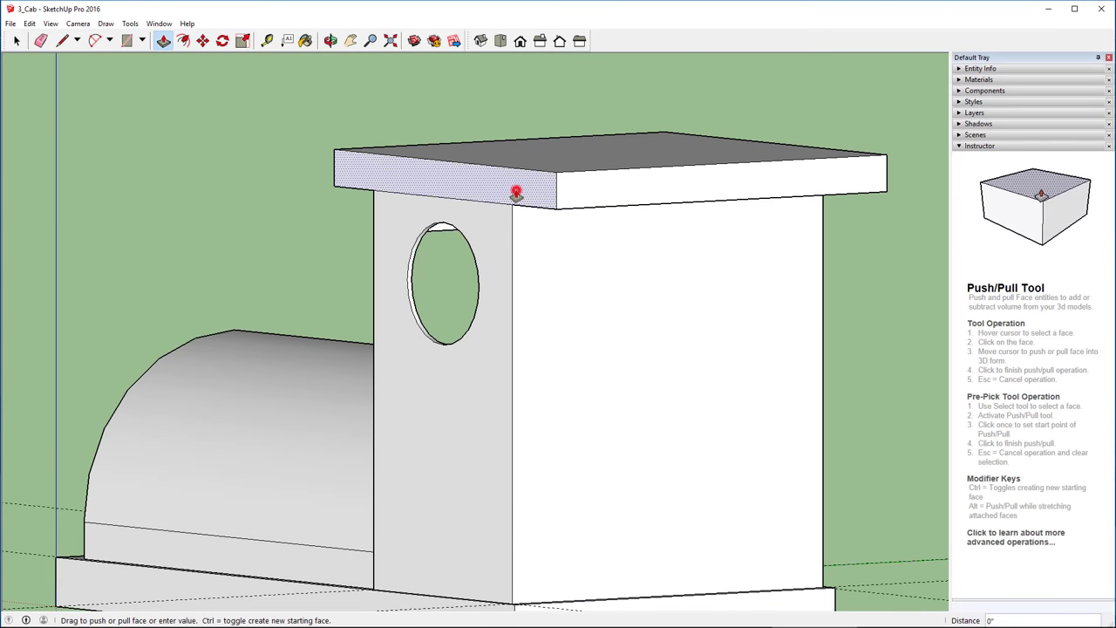
{"action": "left_click", "coordinate": [516, 191]}
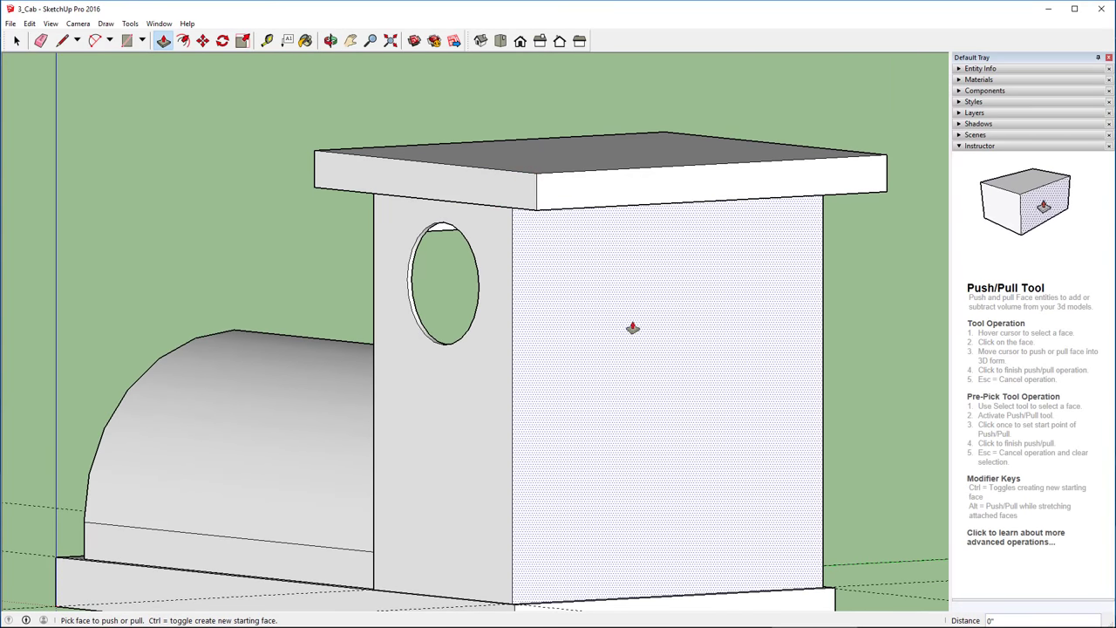
{"action": "middle_click_drag", "start_coordinate": [633, 331], "coordinate": [855, 112]}
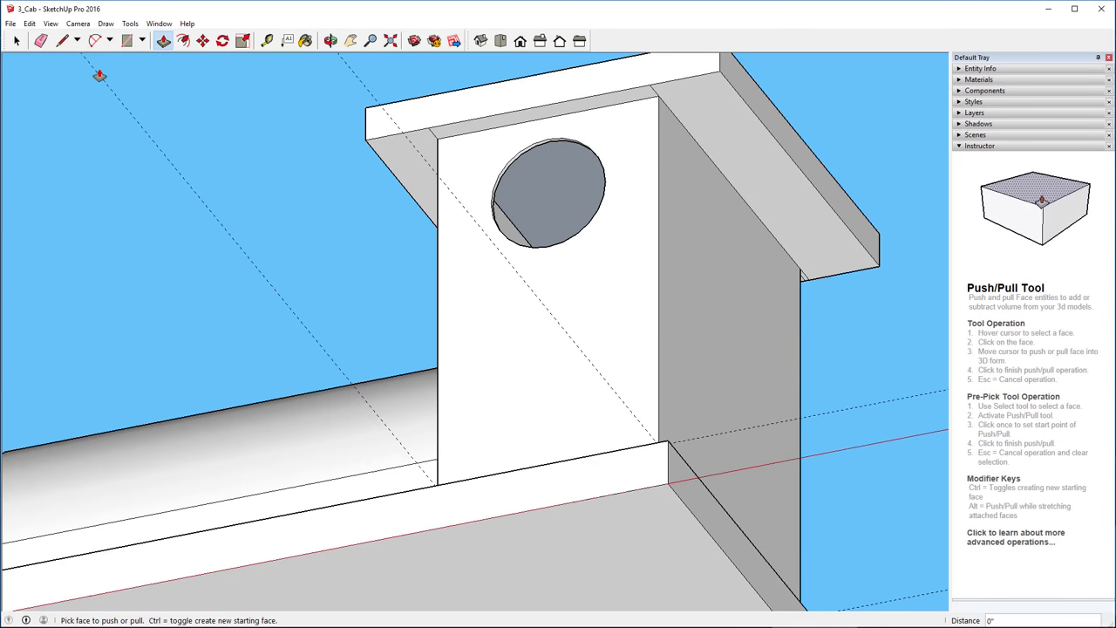
- Erase the stray seam edge at the roof corner and check the cab roof from above
{"action": "left_click", "coordinate": [40, 41]}
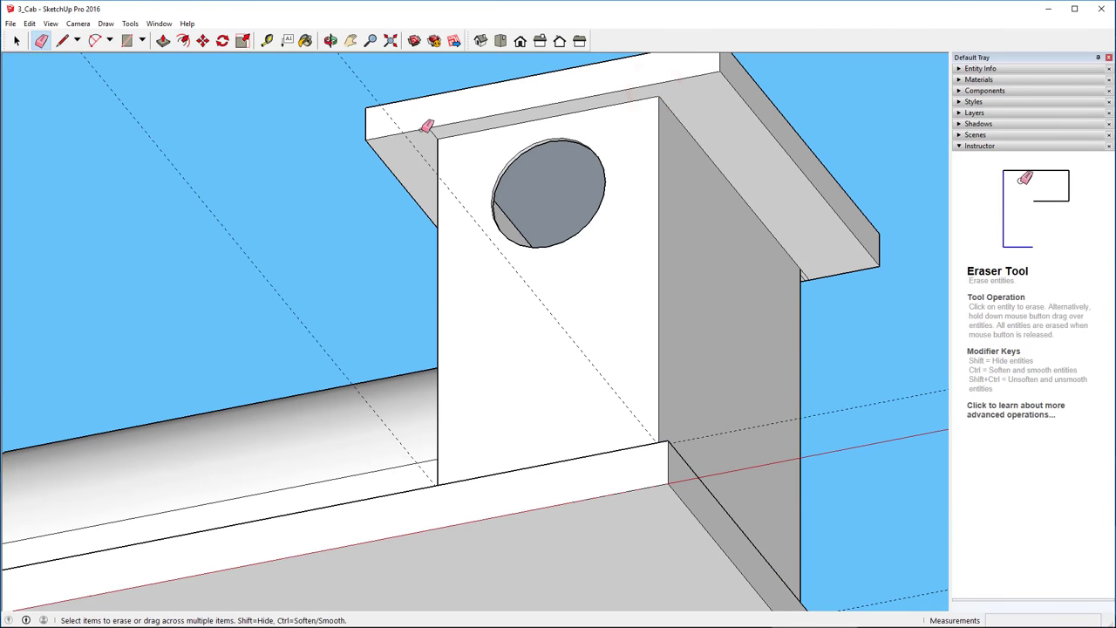
{"action": "mouse_move", "coordinate": [820, 356]}
{"action": "middle_mouse_down"}
{"action": "mouse_move", "coordinate": [595, 334]}
{"action": "mouse_move", "coordinate": [139, 366]}
{"action": "mouse_move", "coordinate": [99, 406]}
{"action": "mouse_move", "coordinate": [67, 354]}
{"action": "middle_mouse_up"}
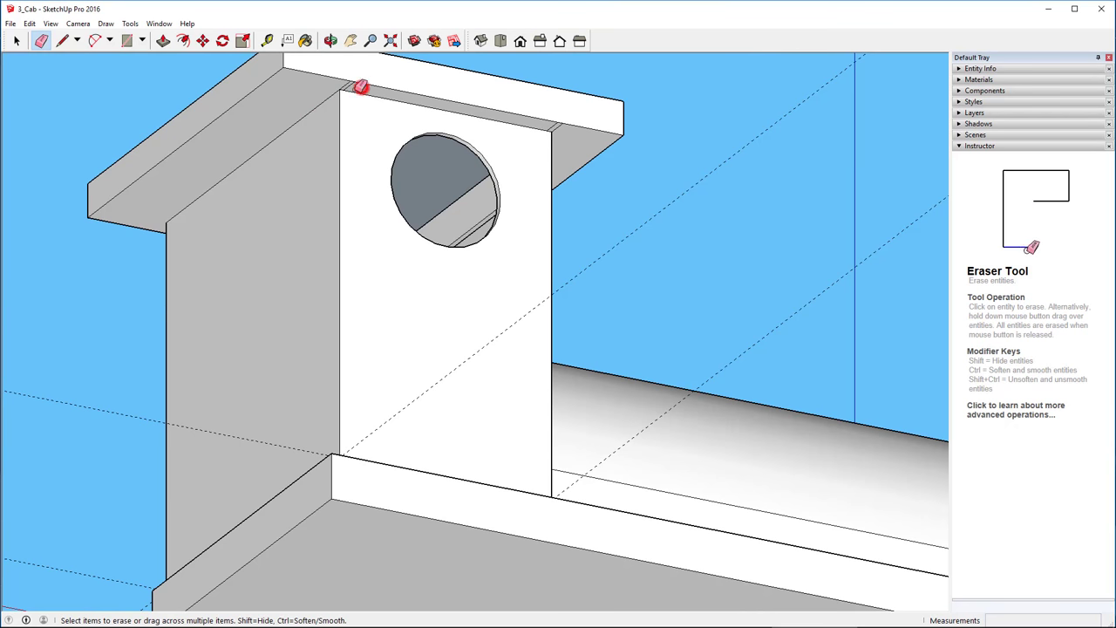
{"action": "mouse_move", "coordinate": [324, 82]}
{"action": "left_mouse_down"}
{"action": "mouse_move", "coordinate": [535, 102]}
{"action": "mouse_move", "coordinate": [568, 137]}
{"action": "mouse_move", "coordinate": [560, 133]}
{"action": "left_mouse_up"}
{"action": "scroll", "coordinate": [571, 122], "scroll_direction": "up", "scroll_amount": 6}
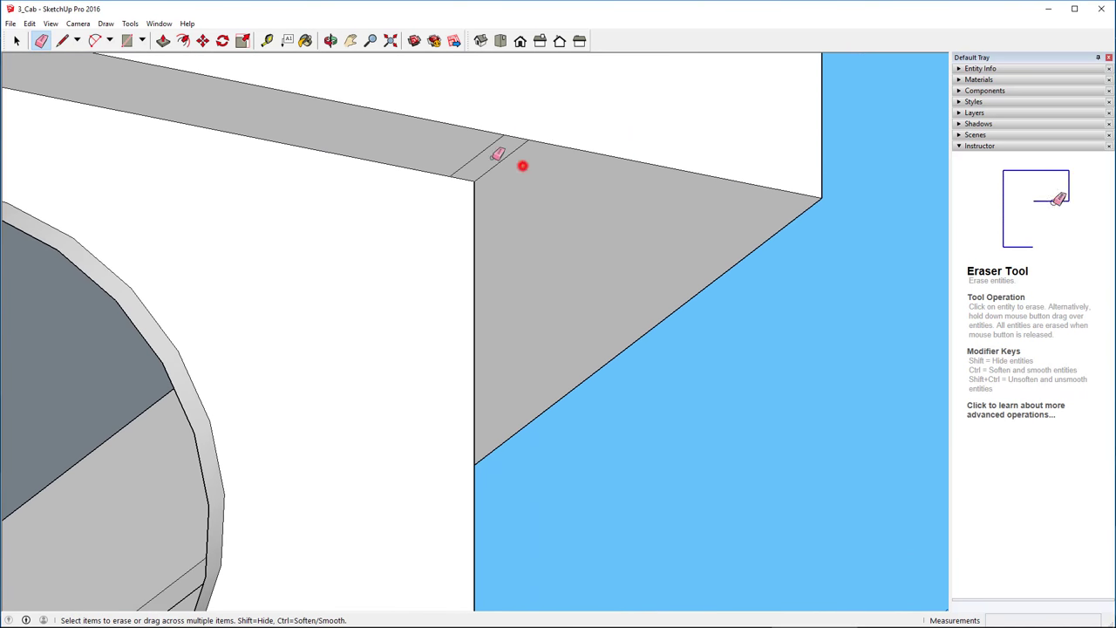
{"action": "scroll", "coordinate": [589, 205], "scroll_direction": "down", "scroll_amount": 7}
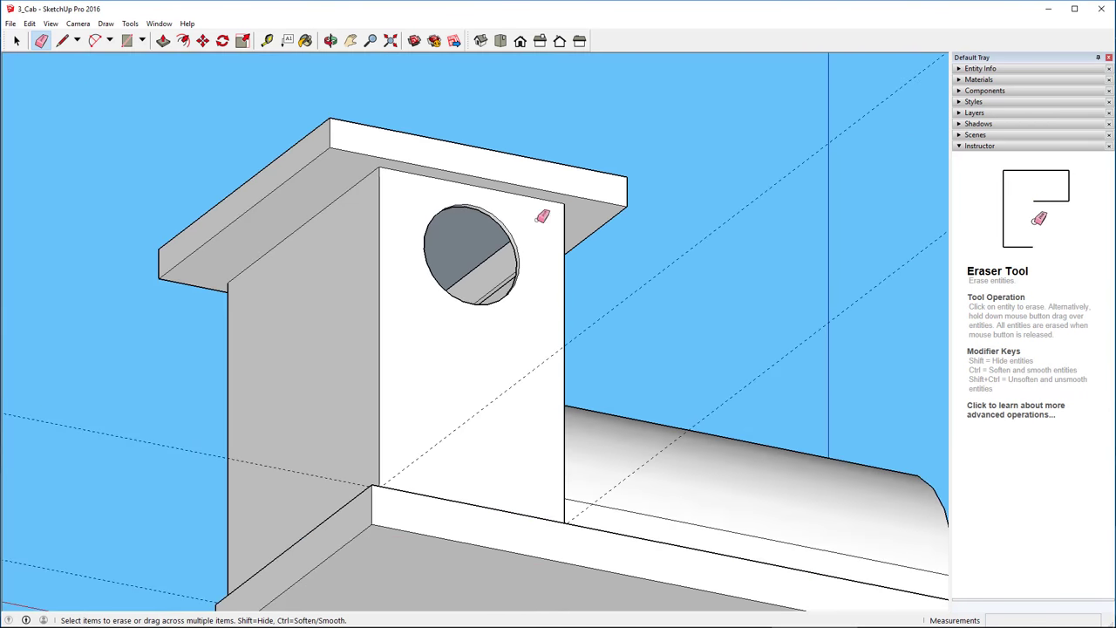
{"action": "middle_click_drag", "start_coordinate": [221, 243], "coordinate": [237, 293]}
{"action": "key", "text": "o"}
{"action": "left_click_drag", "start_coordinate": [237, 293], "coordinate": [610, 429]}
{"action": "key", "text": "e"}
{"action": "scroll", "coordinate": [319, 305], "scroll_direction": "up", "scroll_amount": 3}
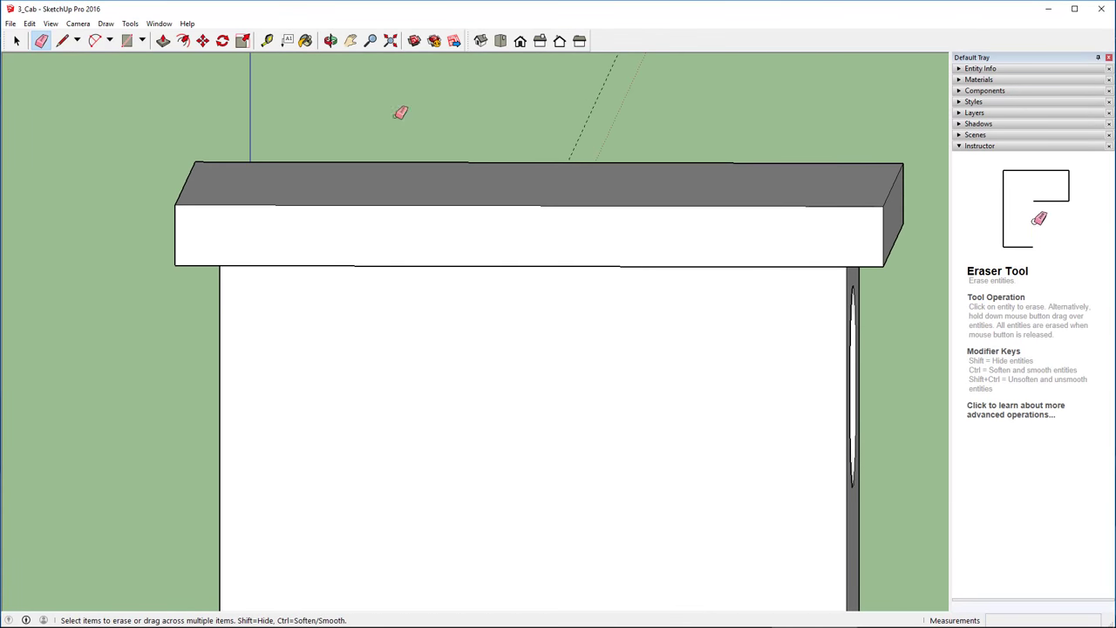
- Place Tape Measure guides 5/8" in from both ends of the roof slab's front
{"action": "left_click", "coordinate": [268, 40]}
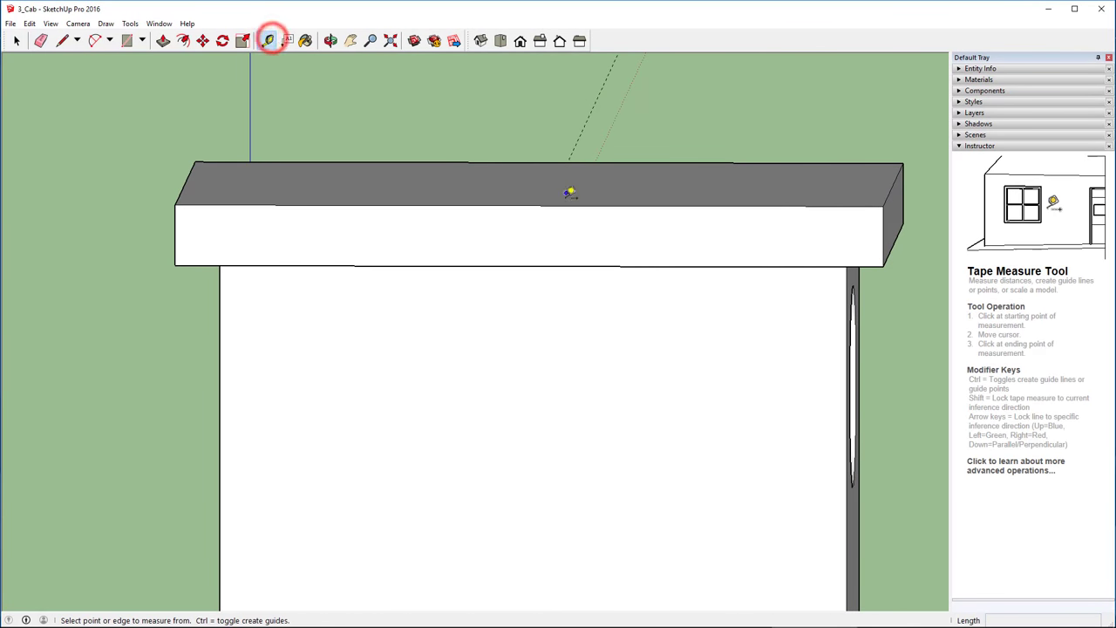
{"action": "left_click", "coordinate": [514, 205]}
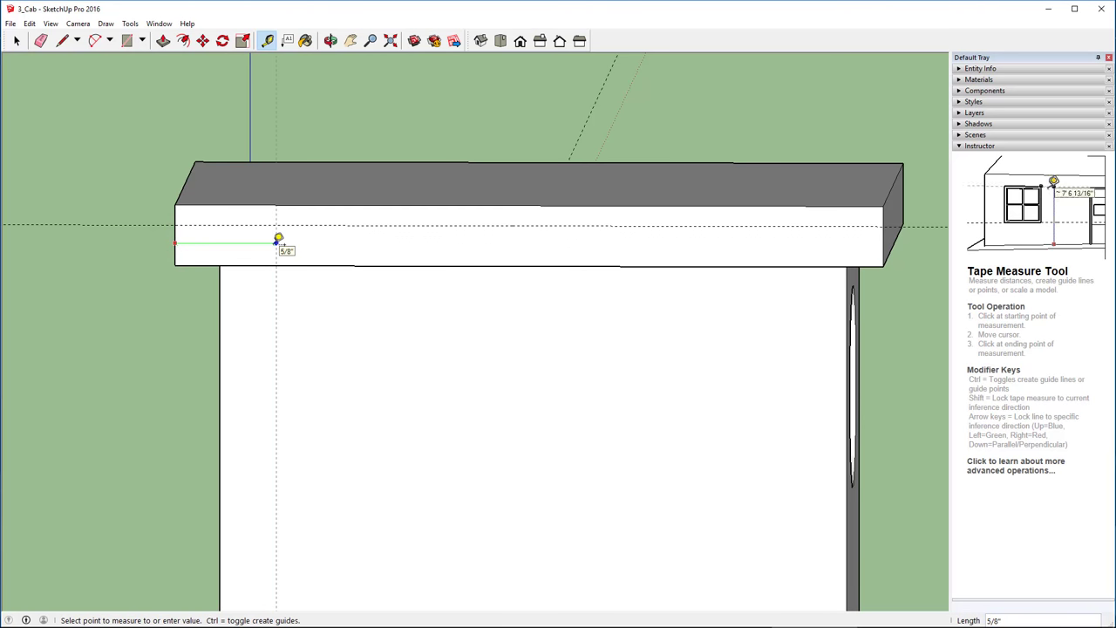
{"action": "left_click", "coordinate": [276, 243]}
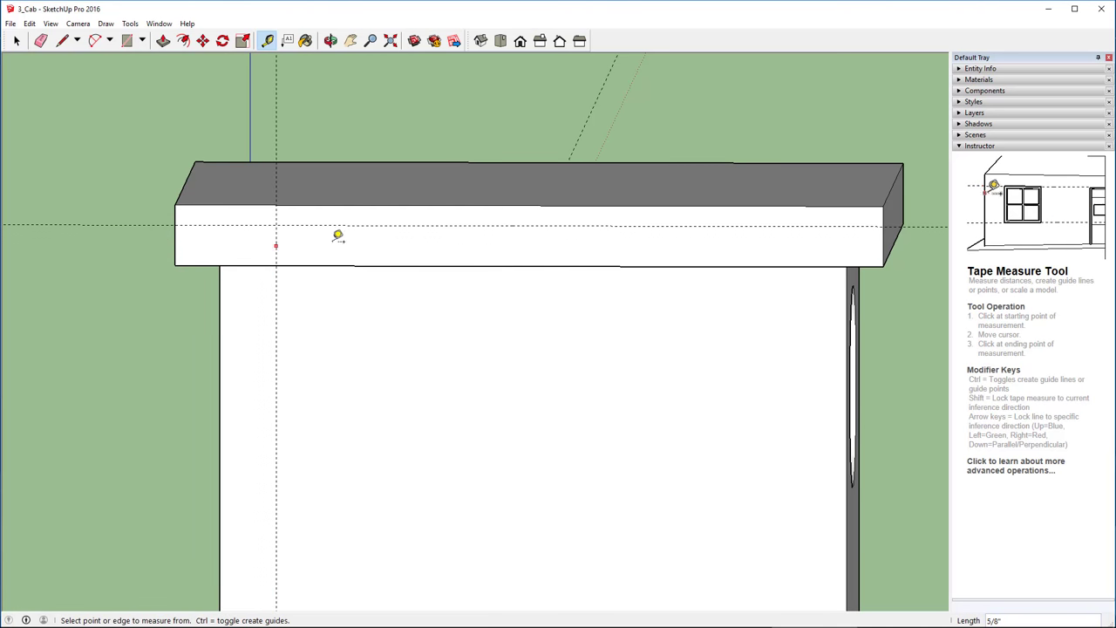
{"action": "left_click", "coordinate": [883, 247]}
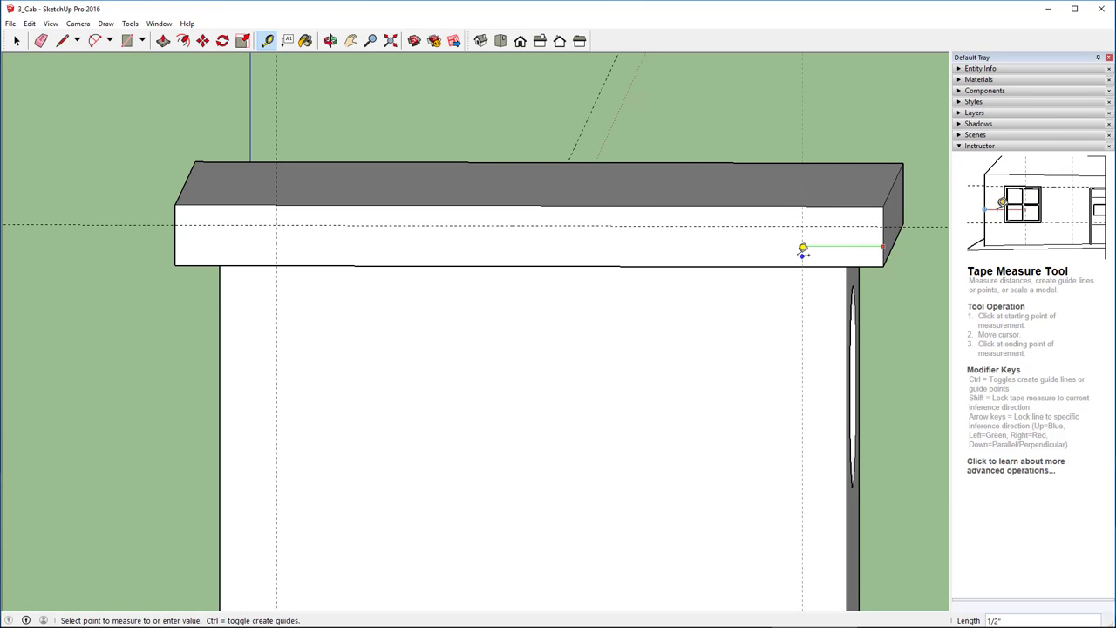
{"action": "left_click", "coordinate": [658, 262]}
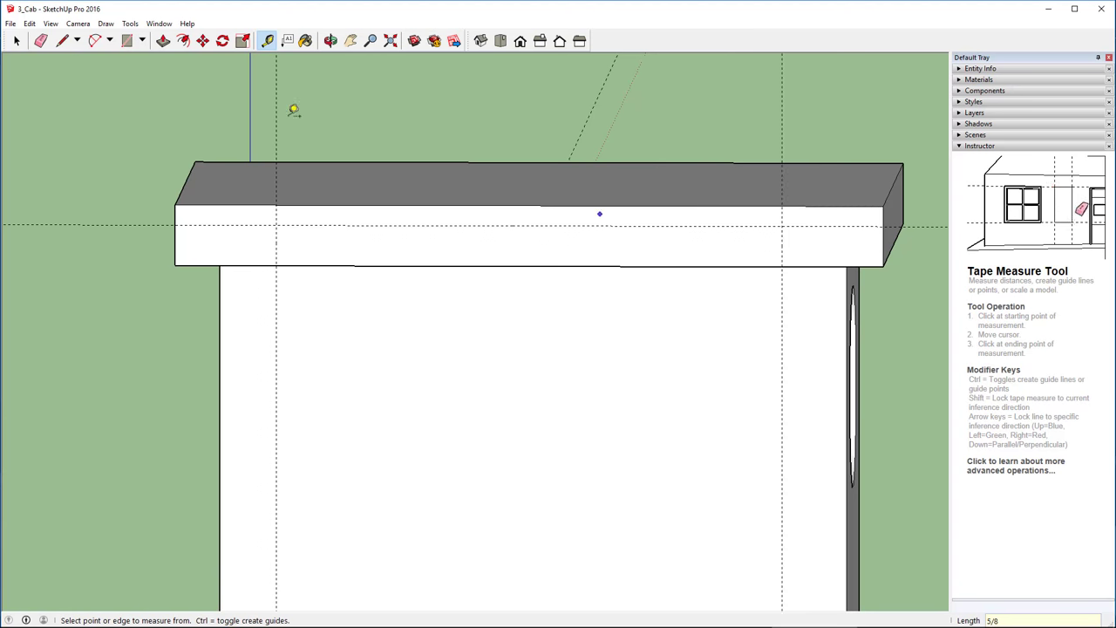
- Draw a diagonal bevel line across the roof slab's left corner
{"action": "left_click", "coordinate": [62, 41]}
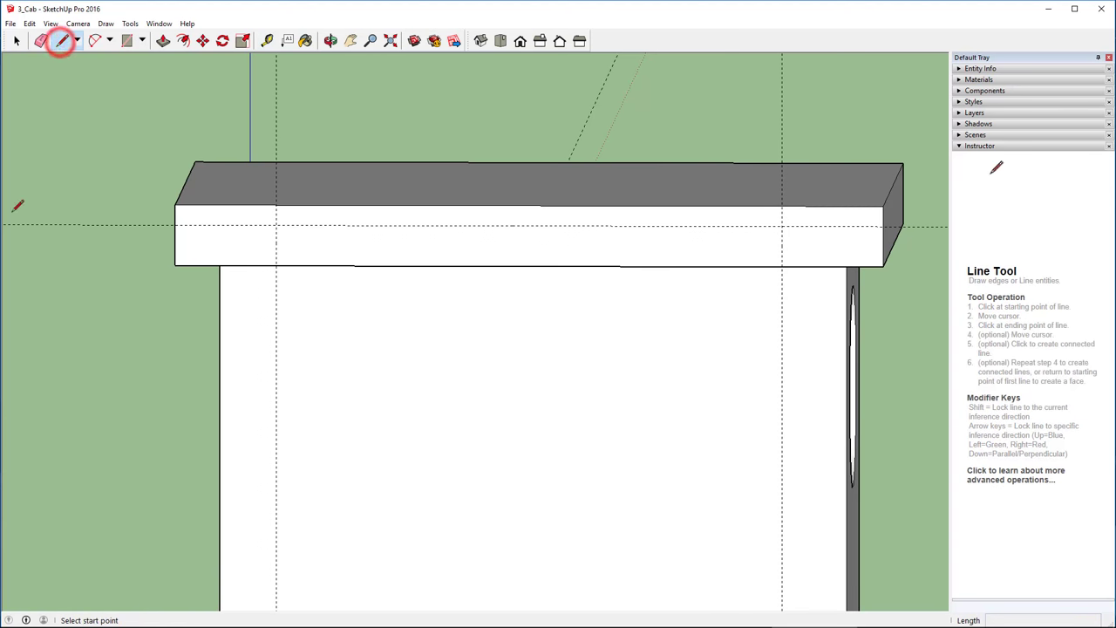
{"action": "left_click", "coordinate": [175, 225]}
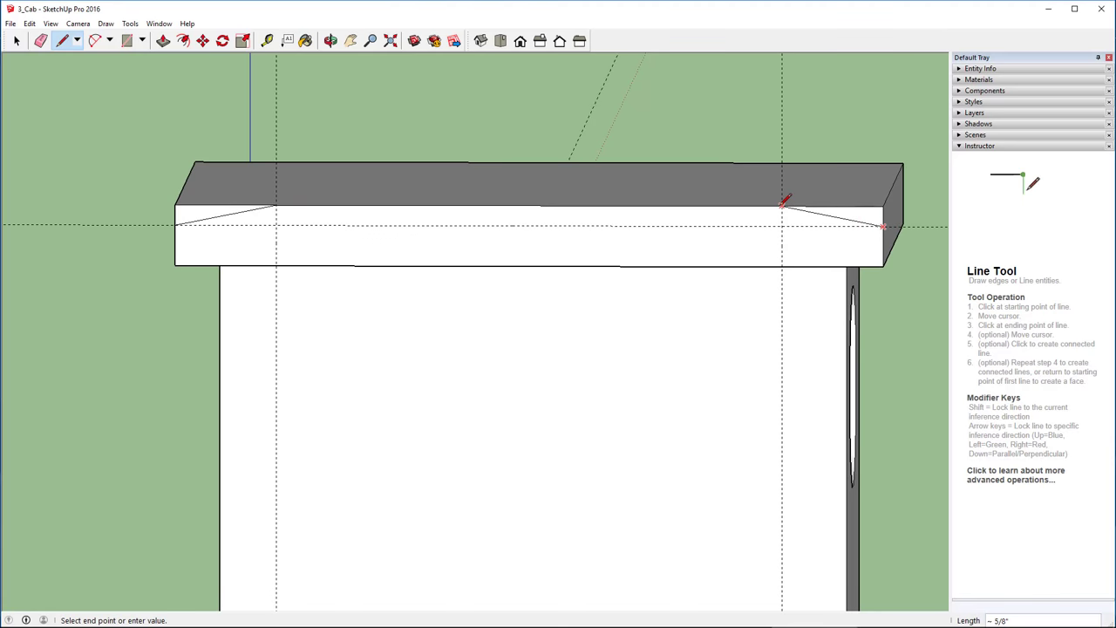
{"action": "middle_click_drag", "start_coordinate": [807, 334], "coordinate": [506, 442]}
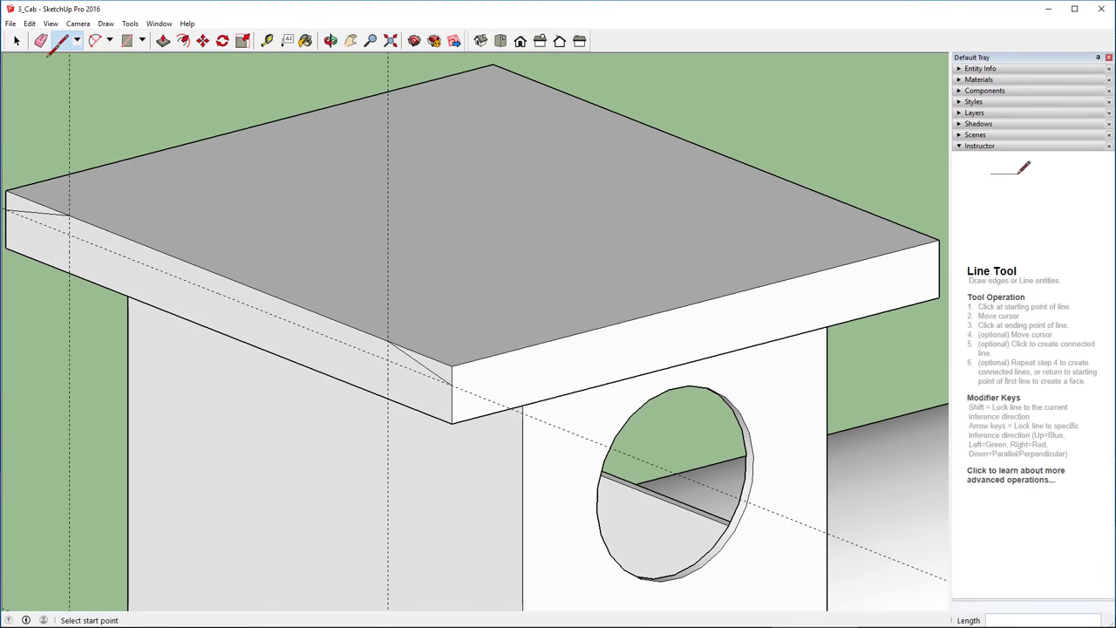
{"action": "left_click", "coordinate": [162, 41]}
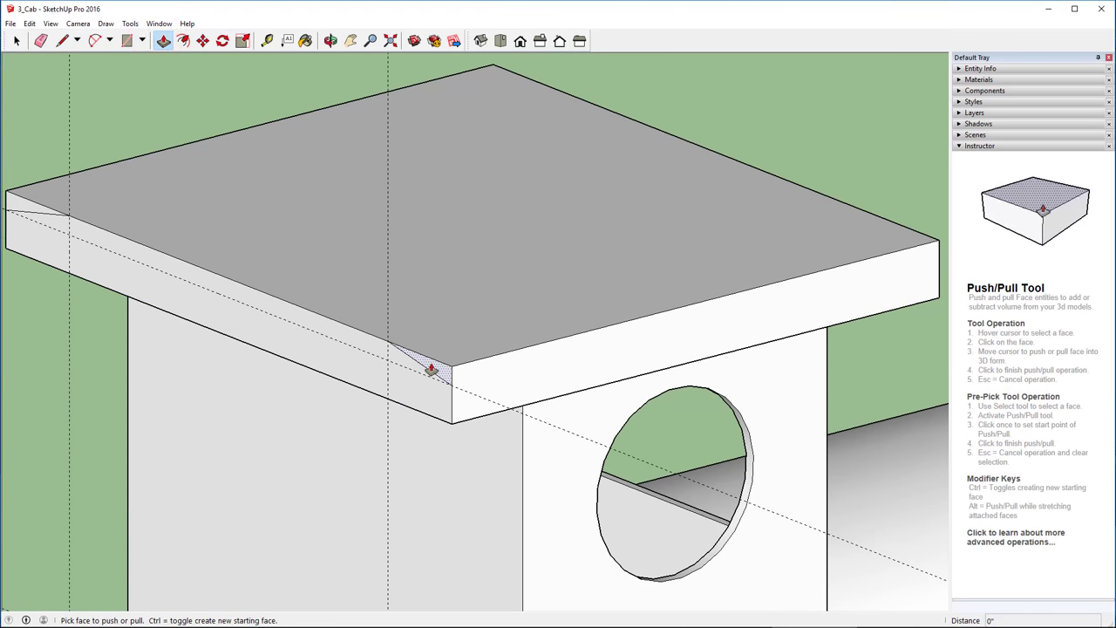
- Push away the roof's corner slivers, notch face and side strip so both slab ends slope into bevels
{"action": "left_click", "coordinate": [433, 364]}
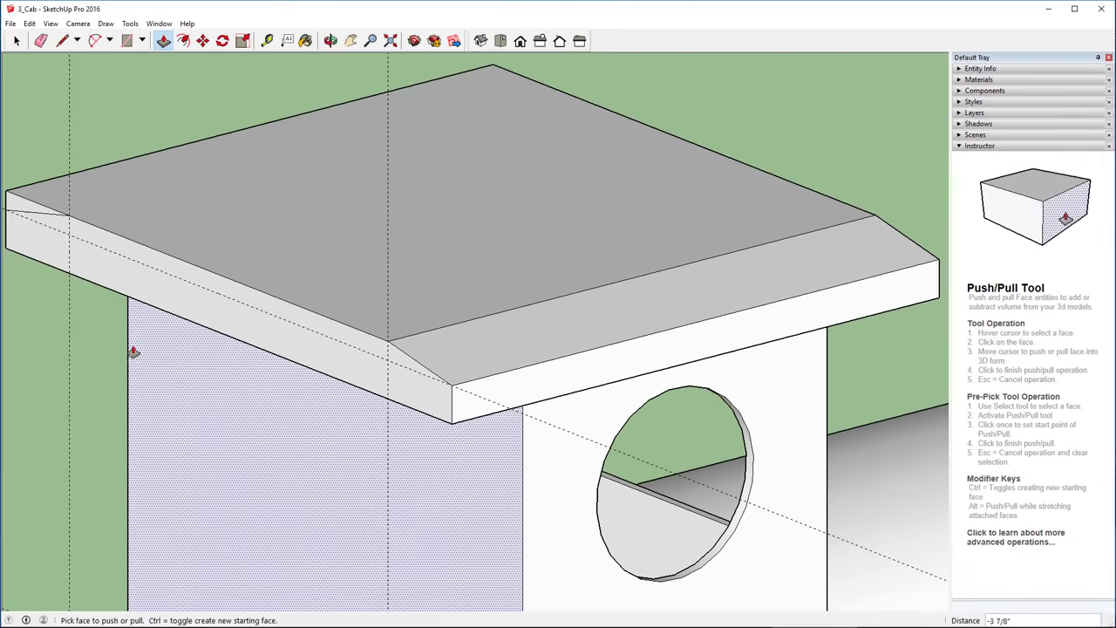
{"action": "middle_click_drag", "start_coordinate": [317, 346], "coordinate": [628, 334]}
{"action": "middle_click_drag", "start_coordinate": [230, 286], "coordinate": [672, 309]}
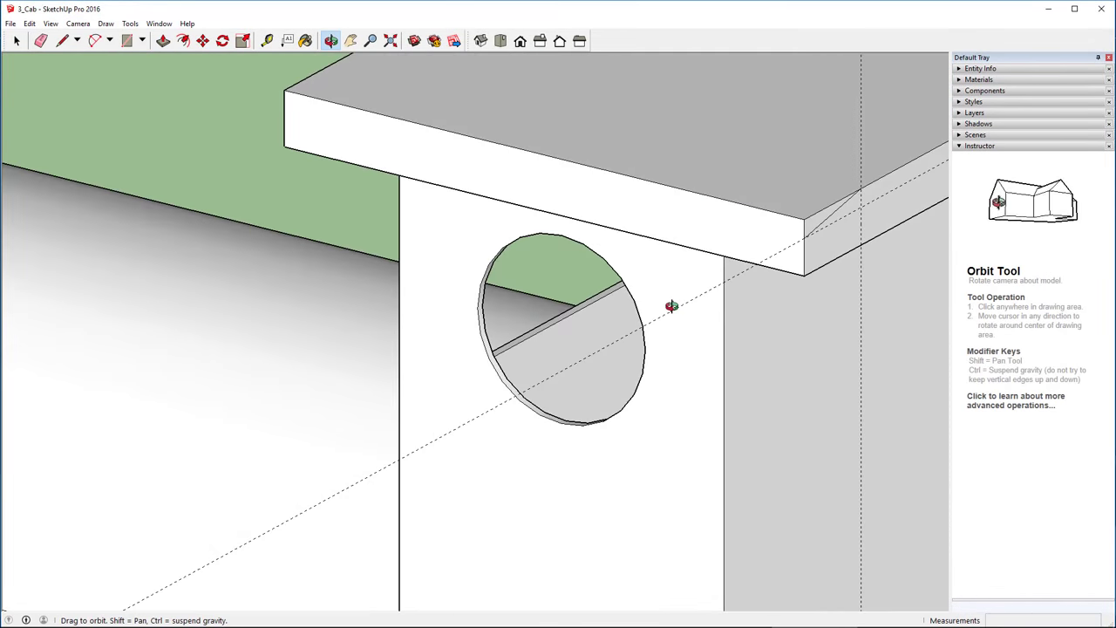
{"action": "left_click", "coordinate": [814, 222]}
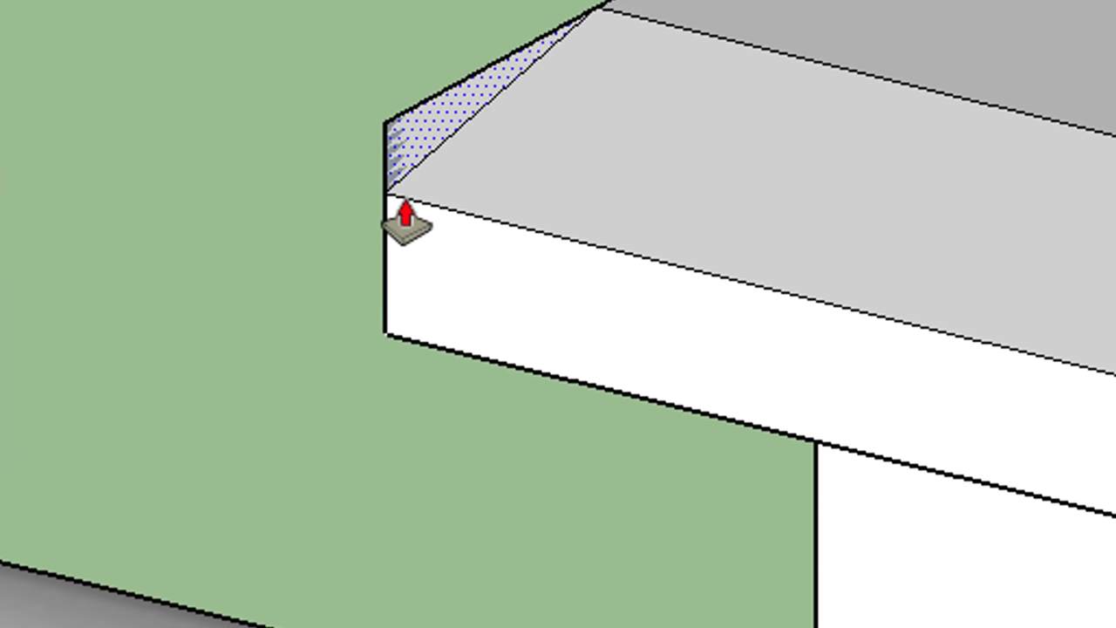
{"action": "left_click", "coordinate": [403, 206]}
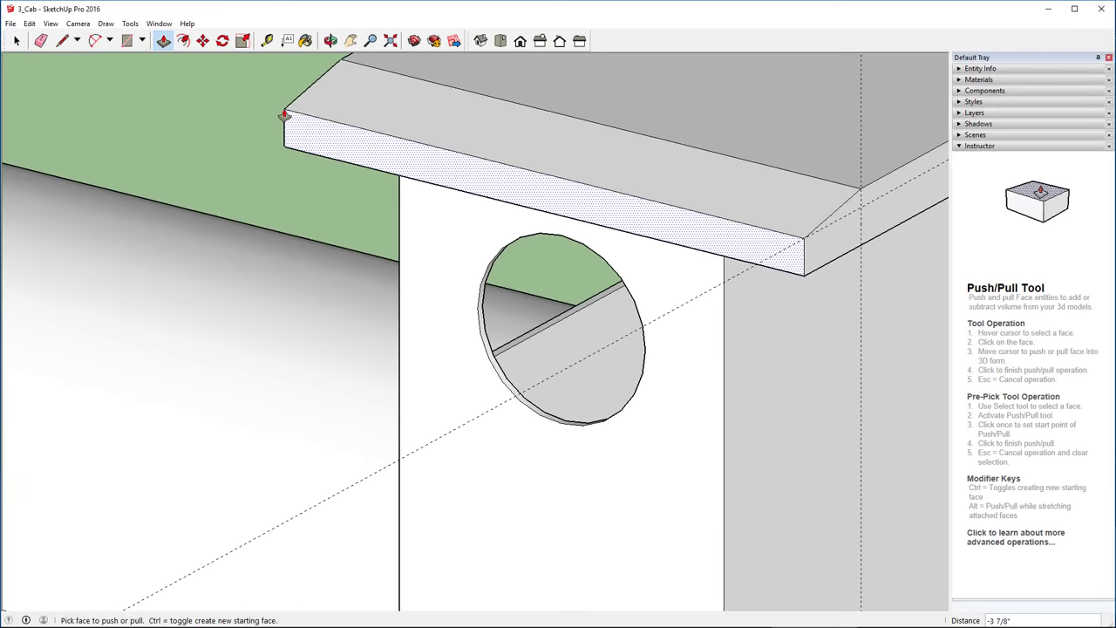
{"action": "left_click", "coordinate": [285, 114]}
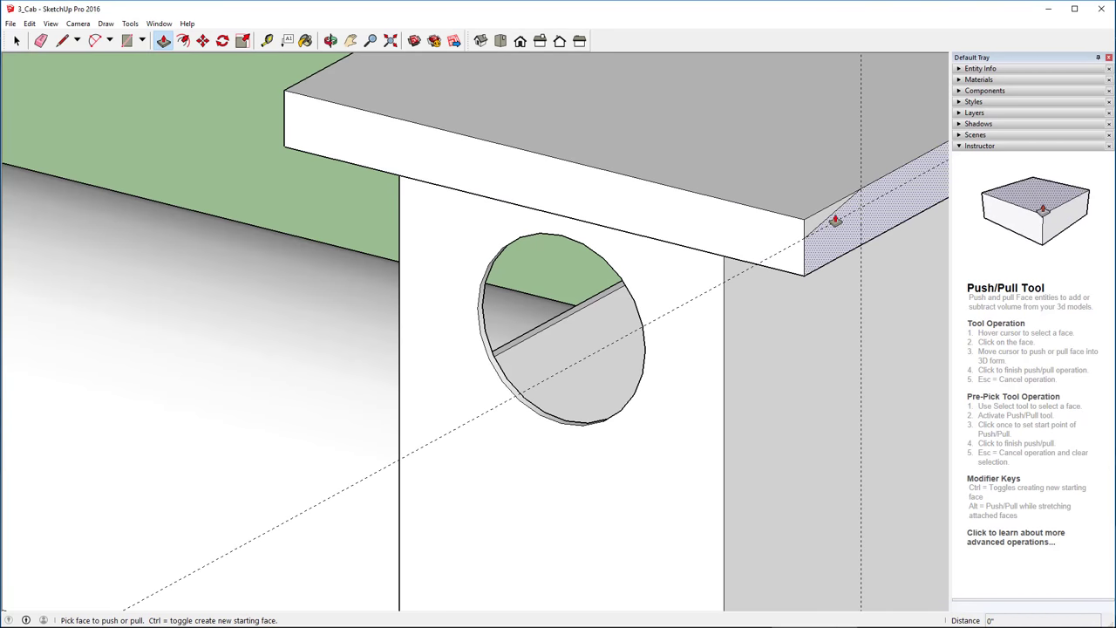
{"action": "double_click", "coordinate": [821, 222]}
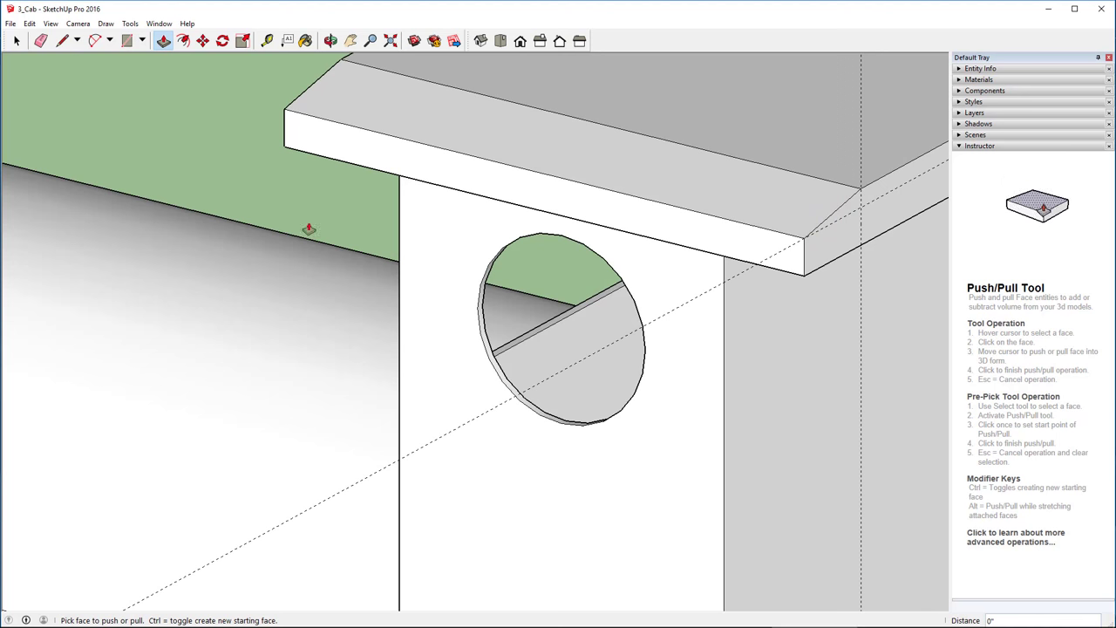
- Switch to the isometric view and orbit around the cab to inspect the bevelled roof
{"action": "scroll", "coordinate": [869, 110], "scroll_direction": "down", "scroll_amount": 3}
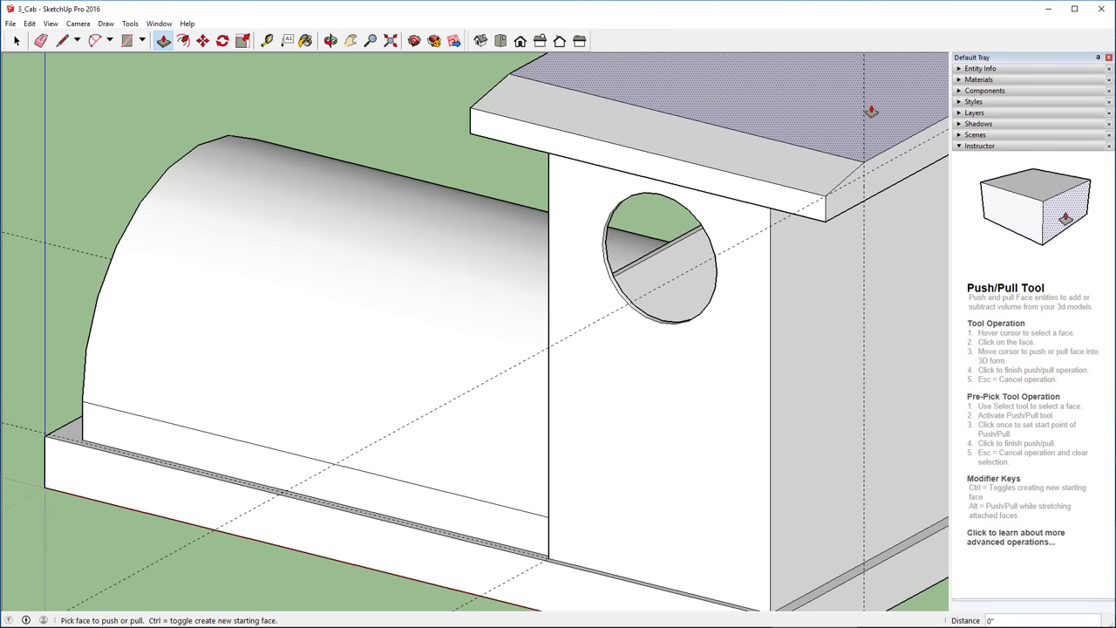
{"action": "left_click", "coordinate": [480, 40]}
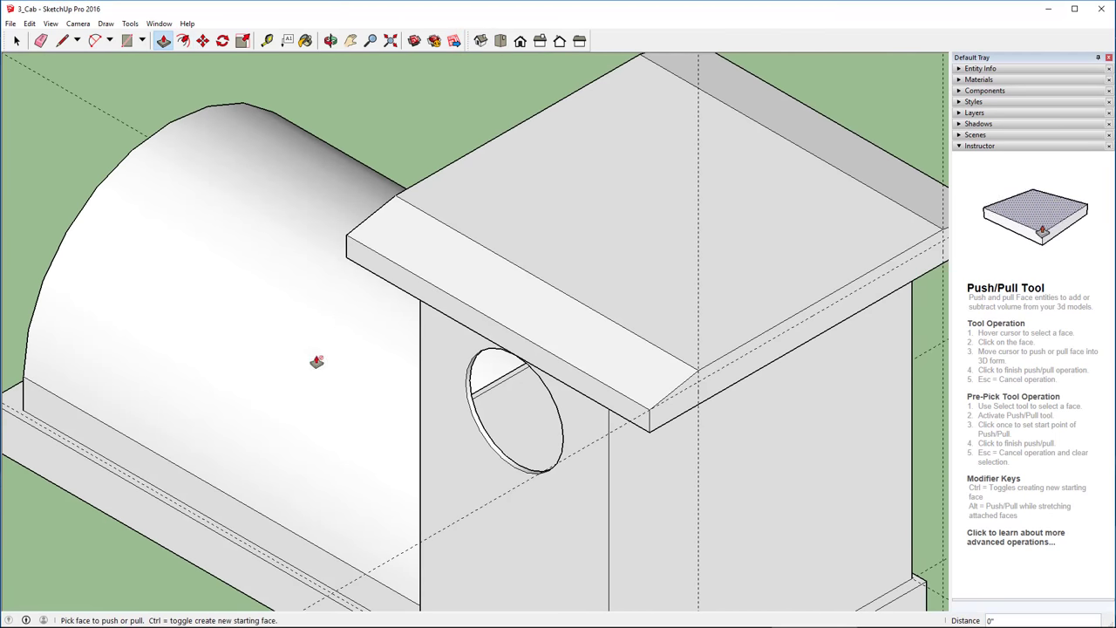
{"action": "middle_click_drag", "start_coordinate": [203, 418], "coordinate": [120, 341]}
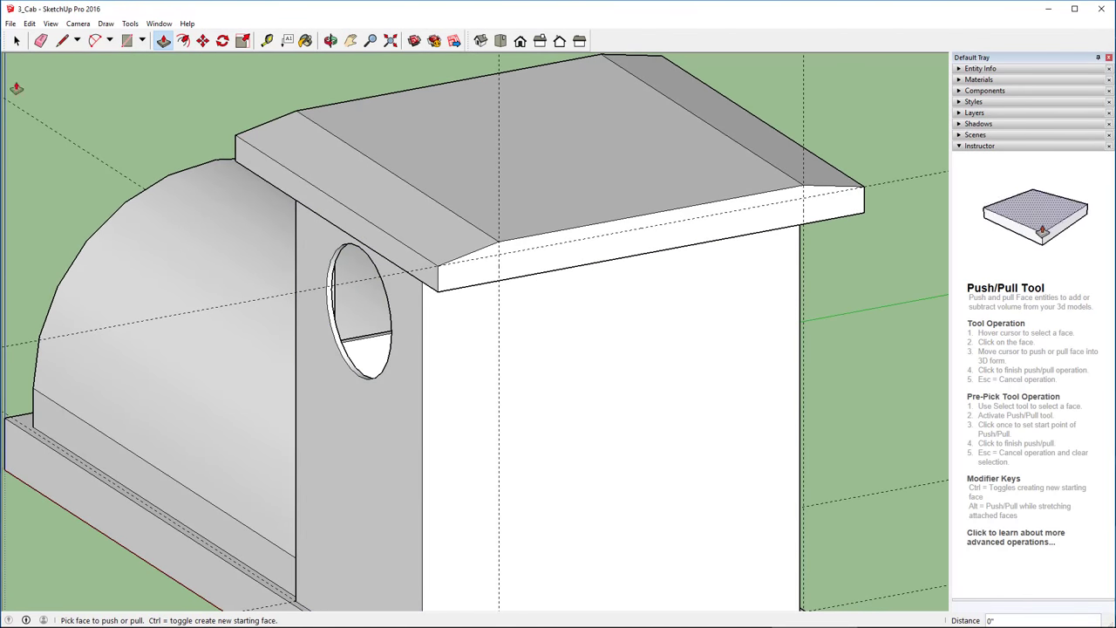
{"action": "left_click", "coordinate": [41, 41]}
- Erase the dashed guide lines at the left and the vertical one, then orbit to the cab's front window
{"action": "left_click", "coordinate": [97, 105]}
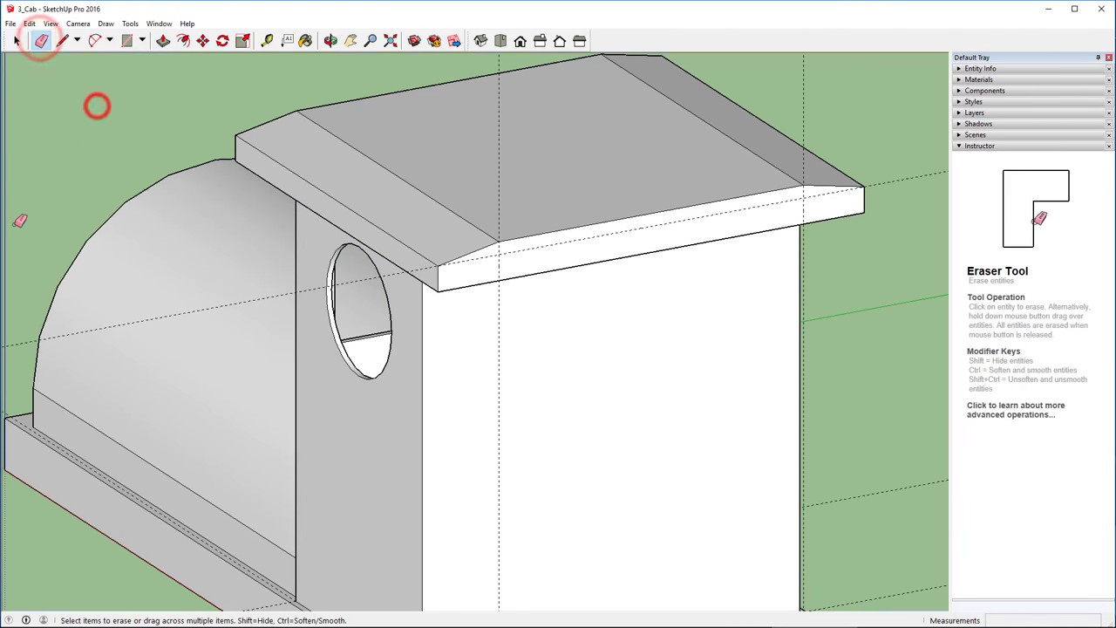
{"action": "left_click", "coordinate": [14, 331]}
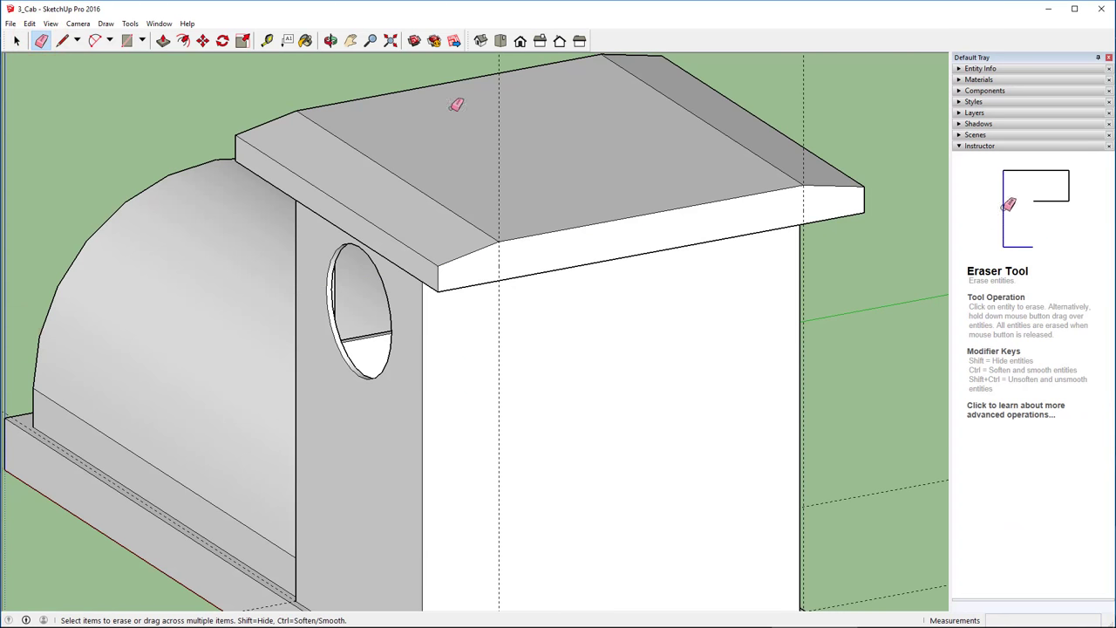
{"action": "mouse_move", "coordinate": [489, 54]}
{"action": "left_mouse_down"}
{"action": "mouse_move", "coordinate": [492, 44]}
{"action": "mouse_move", "coordinate": [498, 61]}
{"action": "left_mouse_up"}
{"action": "mouse_move", "coordinate": [242, 342]}
{"action": "middle_mouse_down"}
{"action": "mouse_move", "coordinate": [50, 323]}
{"action": "mouse_move", "coordinate": [7, 428]}
{"action": "middle_mouse_up"}
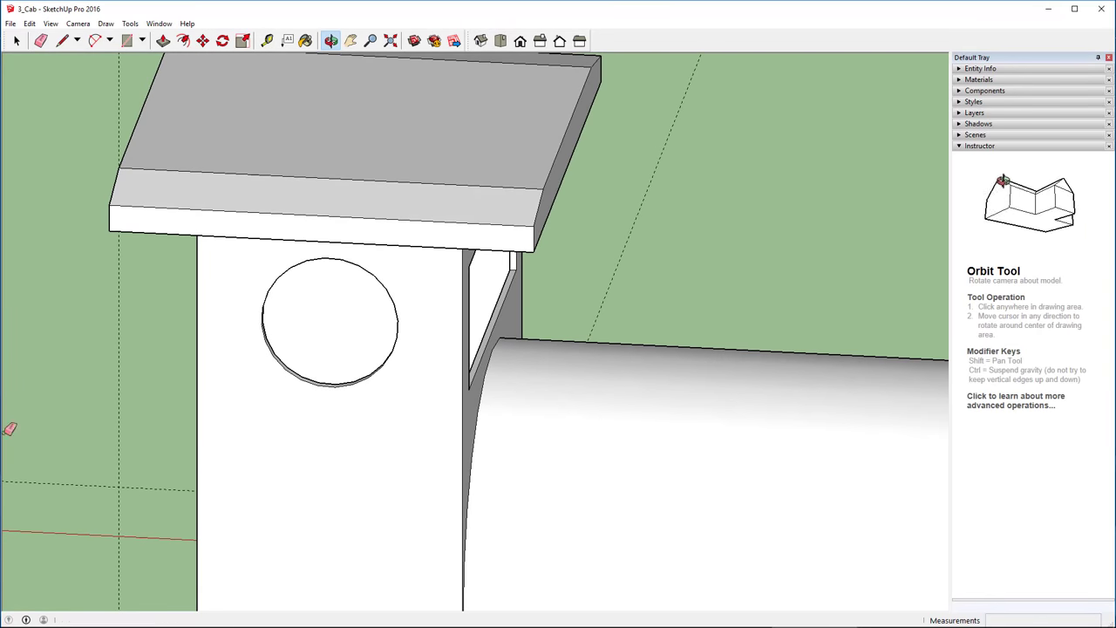
{"action": "mouse_move", "coordinate": [814, 421]}
{"action": "middle_mouse_down"}
{"action": "mouse_move", "coordinate": [403, 436]}
{"action": "mouse_move", "coordinate": [511, 463]}
{"action": "mouse_move", "coordinate": [582, 420]}
{"action": "mouse_move", "coordinate": [535, 438]}
{"action": "middle_mouse_up"}
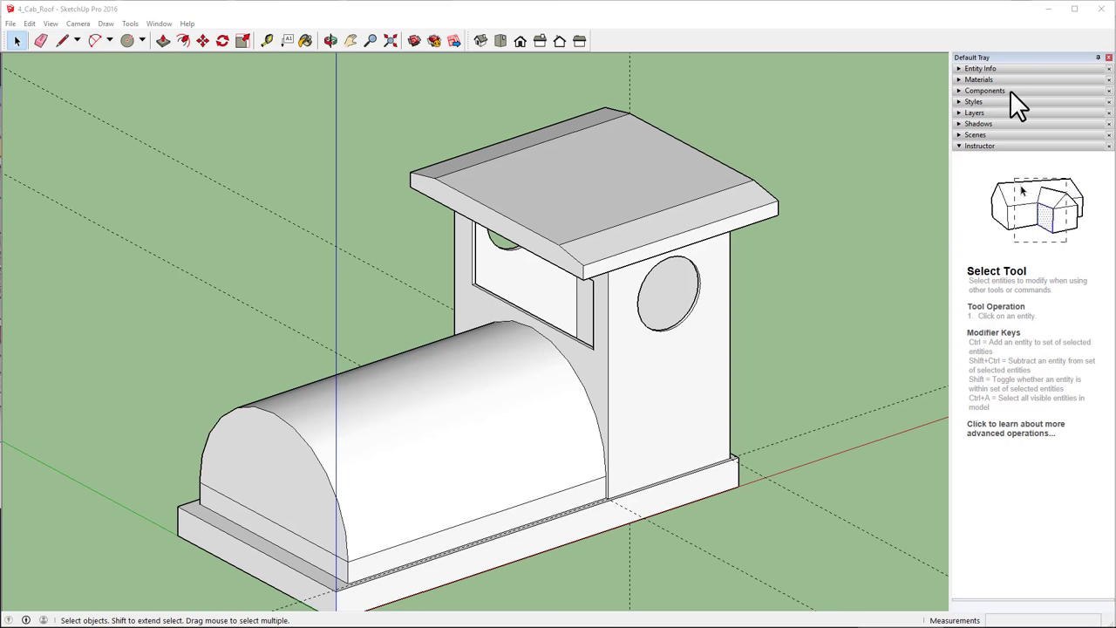
- Draw a centreline from the roof edge's midpoint along the red axis past the base, then view from Top
{"action": "key", "text": "l"}
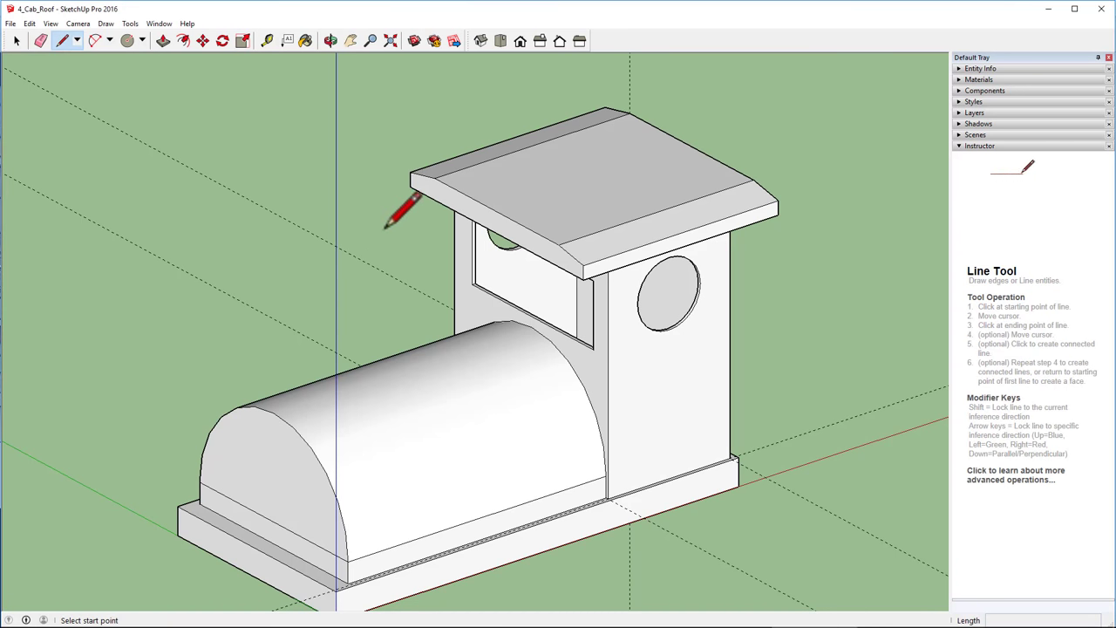
{"action": "left_click", "coordinate": [496, 210]}
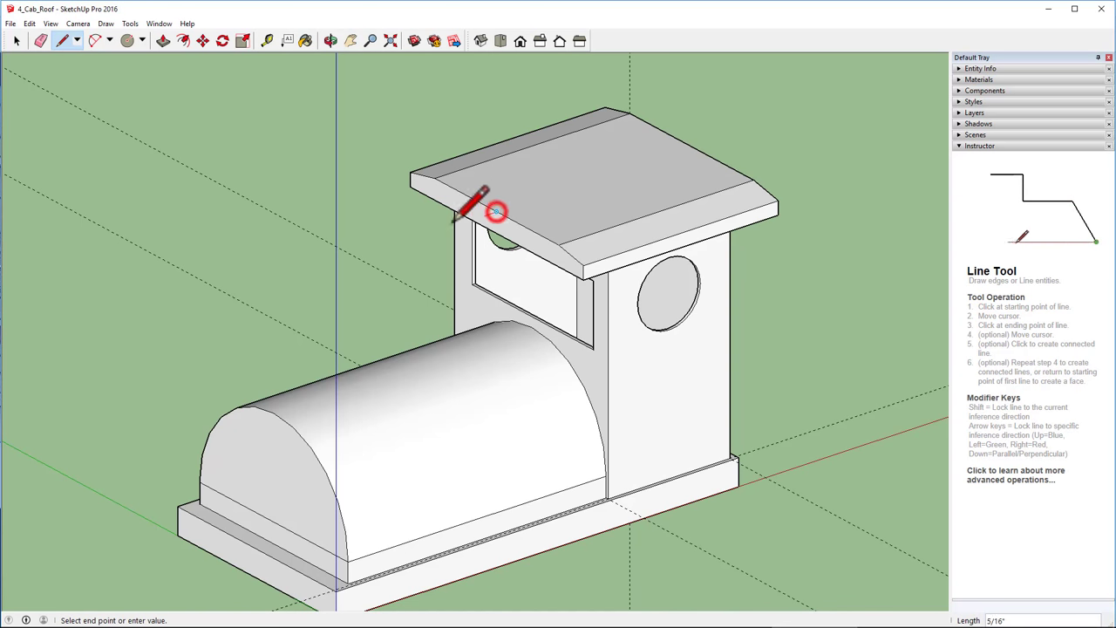
{"action": "left_click", "coordinate": [34, 364]}
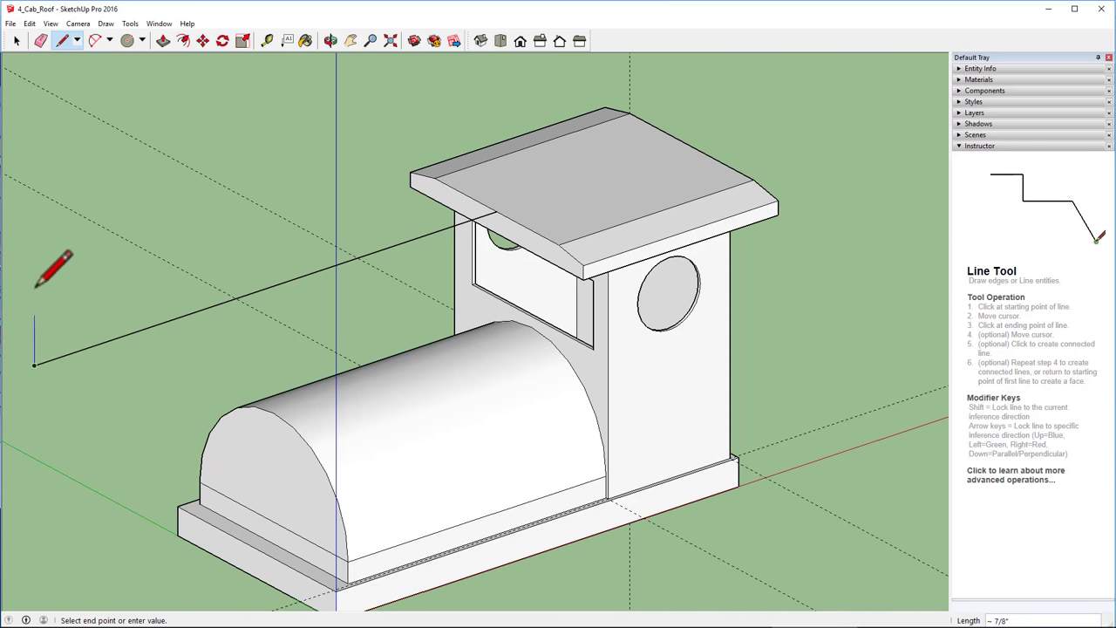
{"action": "key", "text": "Escape"}
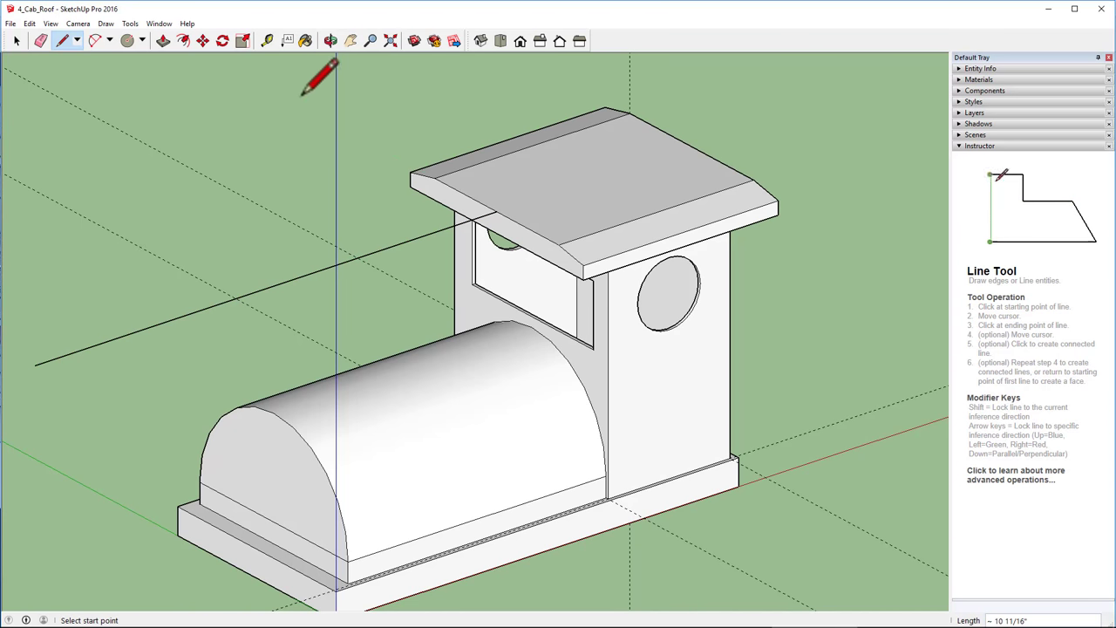
{"action": "left_click", "coordinate": [501, 40]}
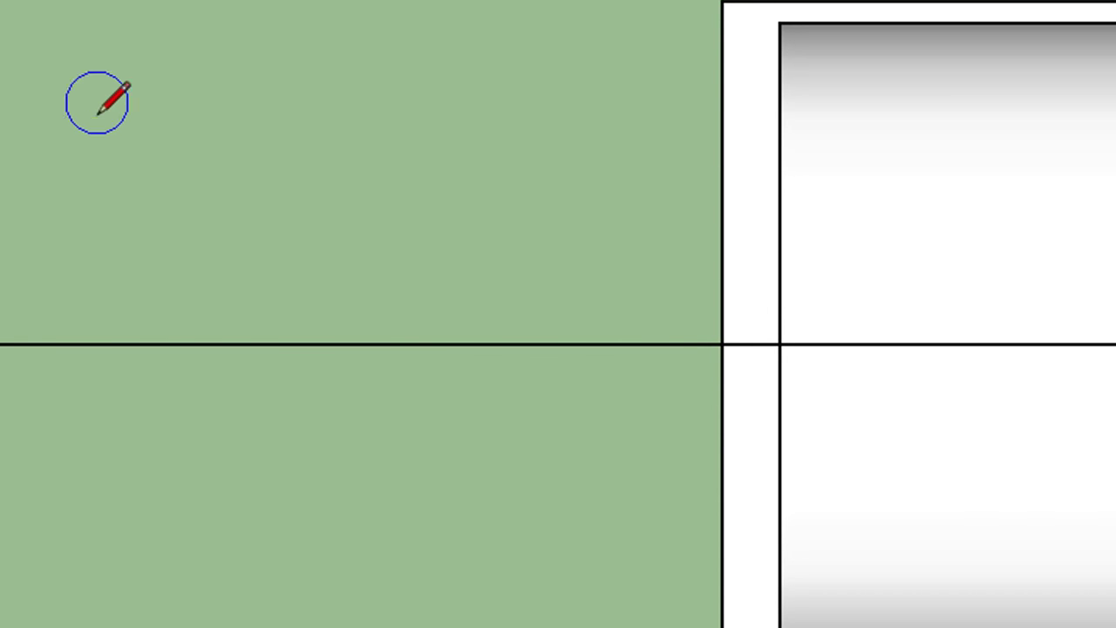
- Draw a small circle centred on the line, and erase the line left of it and inside it
{"action": "left_click", "coordinate": [437, 343]}
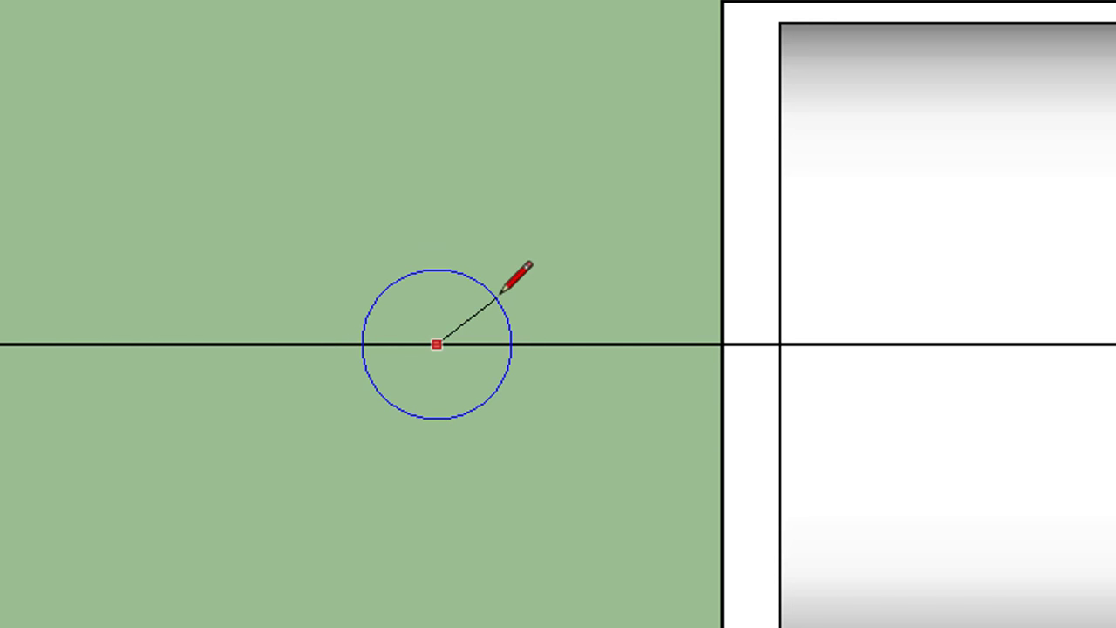
{"action": "left_click", "coordinate": [502, 293]}
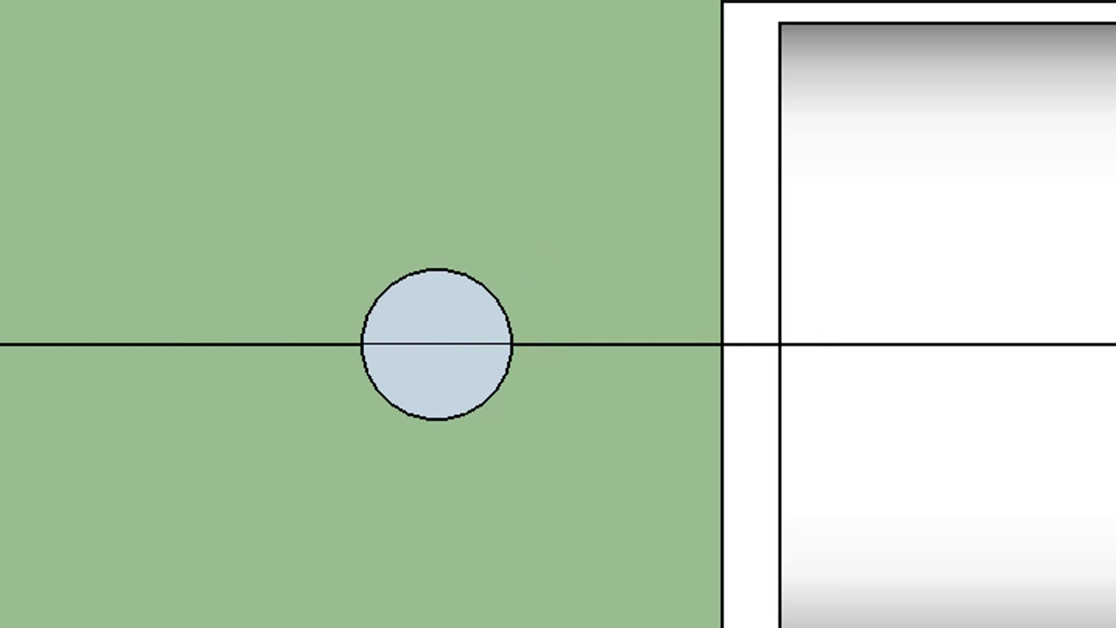
{"action": "left_click", "coordinate": [44, 344]}
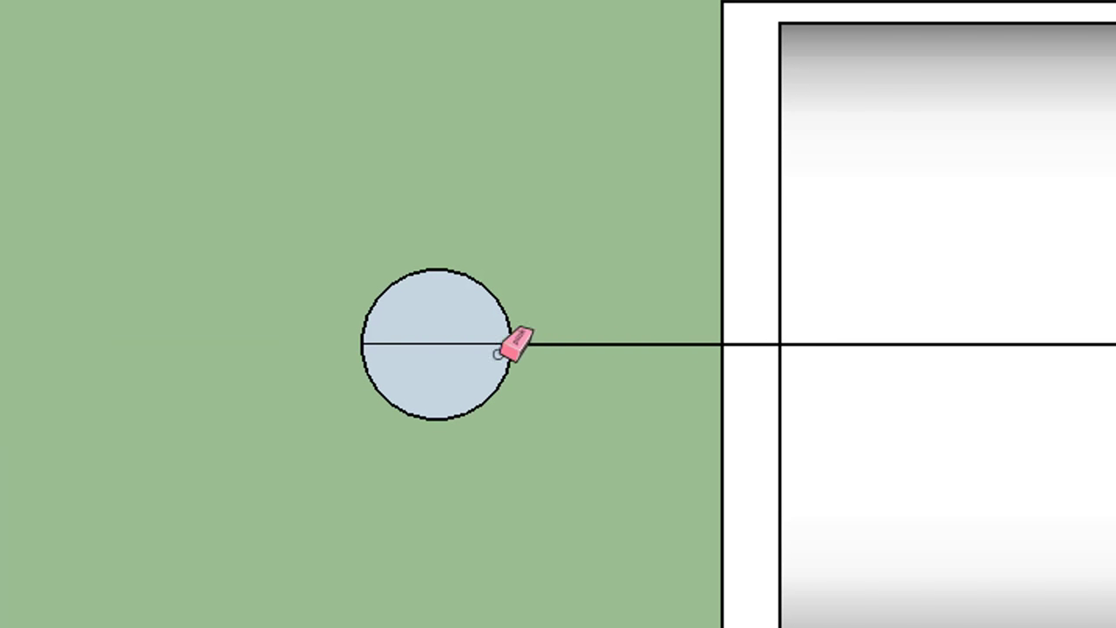
{"action": "left_click", "coordinate": [469, 340]}
{"action": "left_click", "coordinate": [456, 341]}
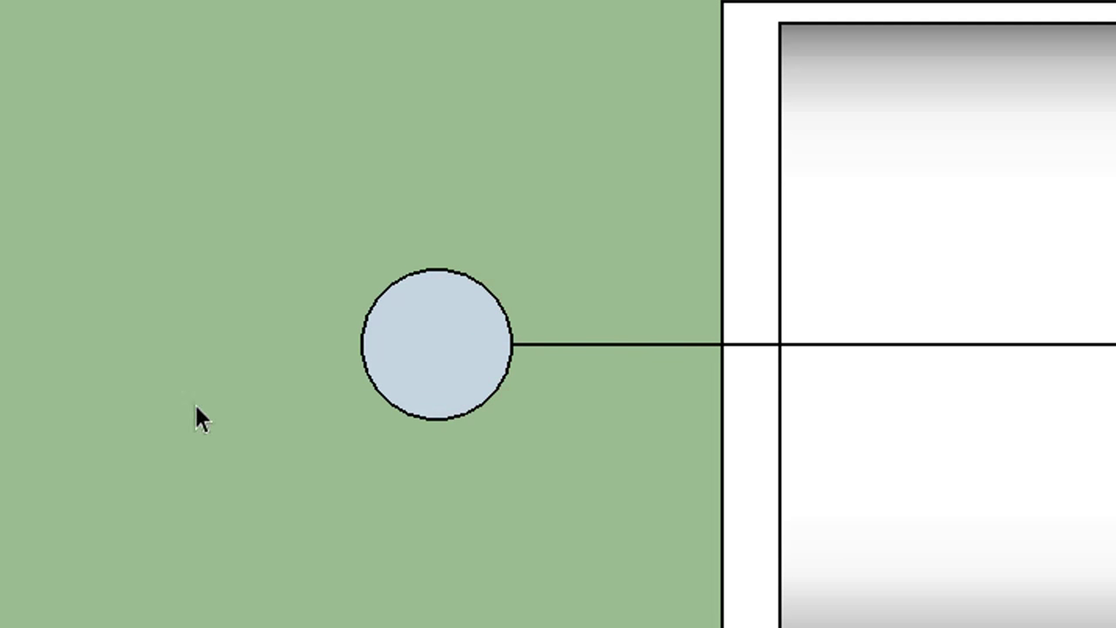
- Select the new circle's face
{"action": "left_click", "coordinate": [432, 353]}
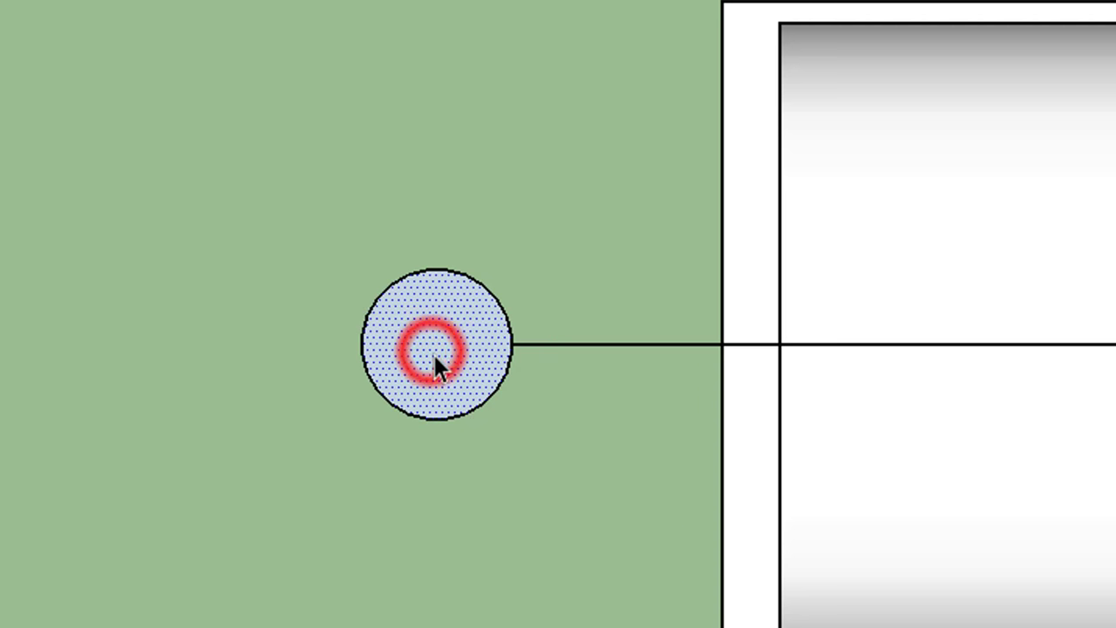
{"action": "left_click", "coordinate": [243, 420]}
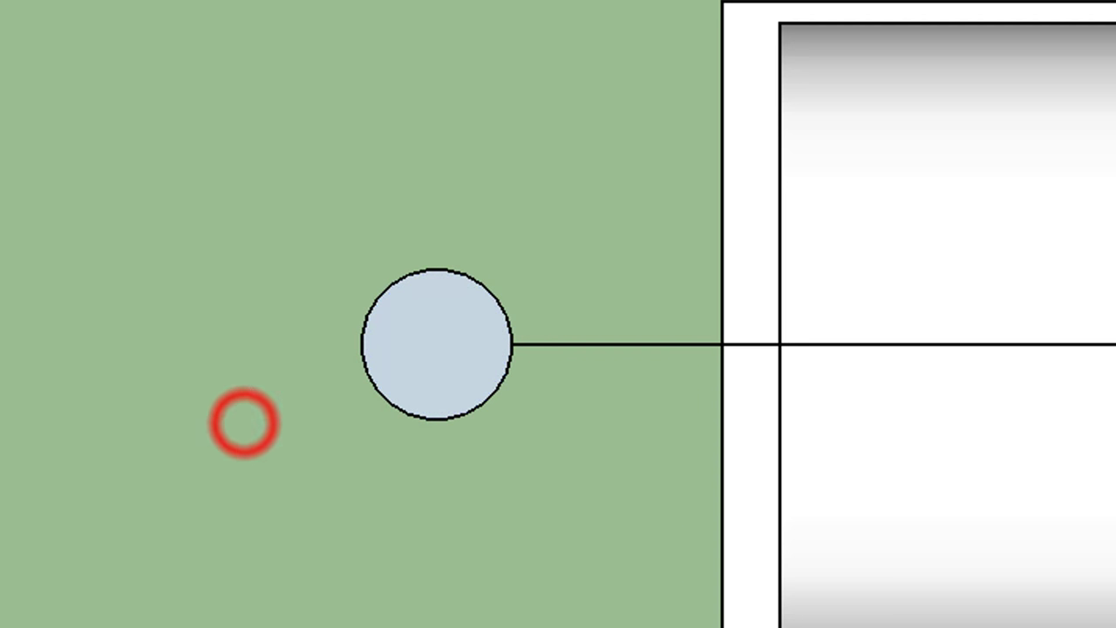
{"action": "left_click", "coordinate": [416, 368]}
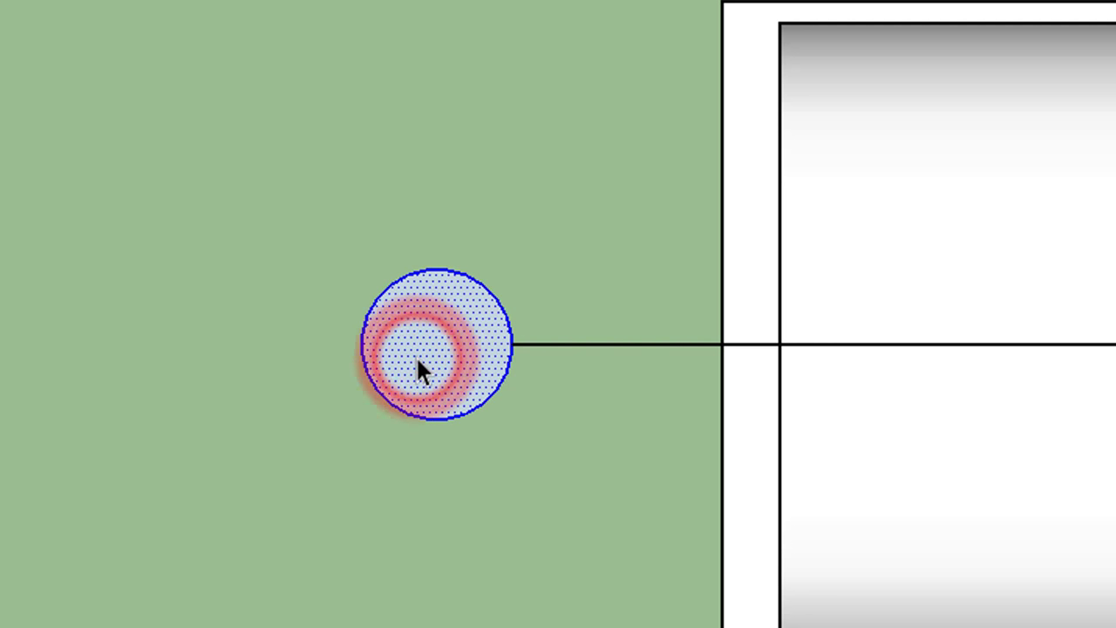
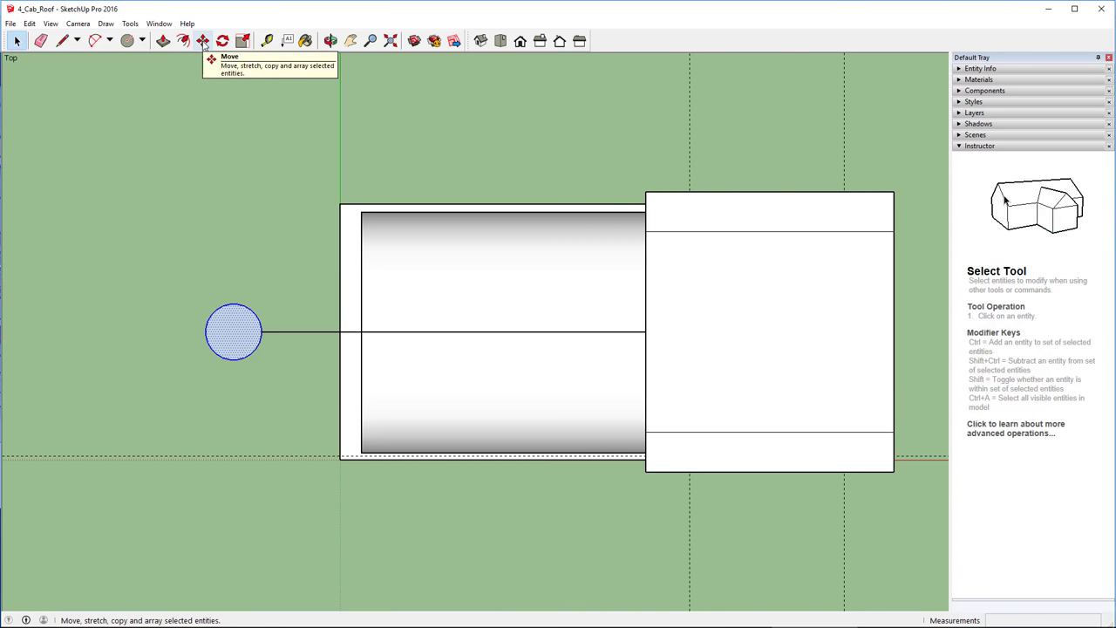
- Move the circle 3 1/16" along the red axis over the boiler, then return to the Iso view
{"action": "left_click", "coordinate": [202, 41]}
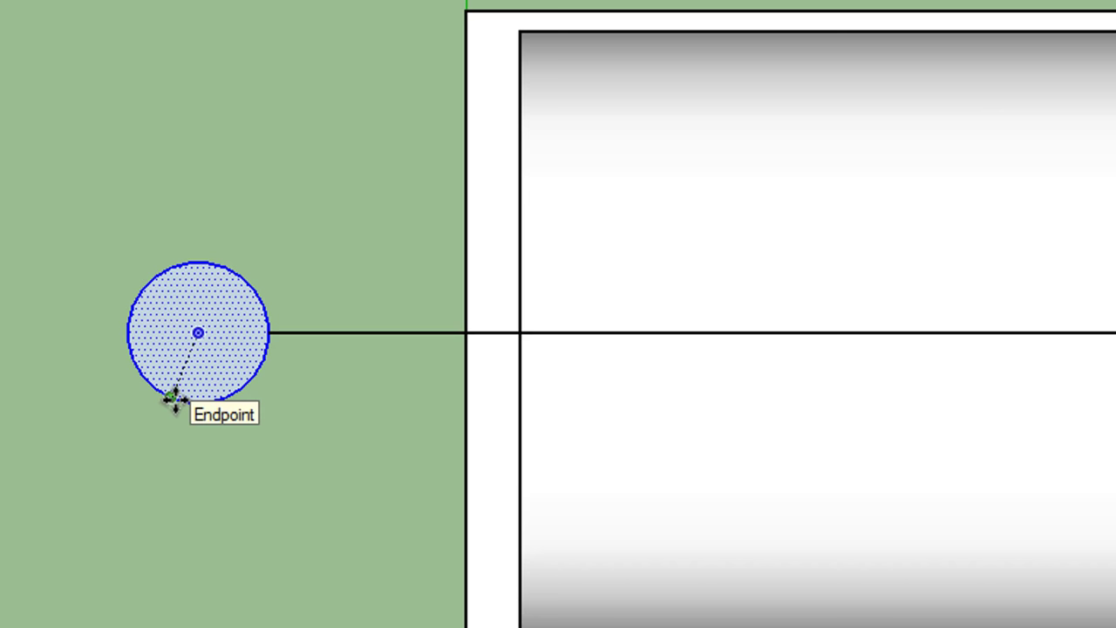
{"action": "left_click", "coordinate": [198, 332]}
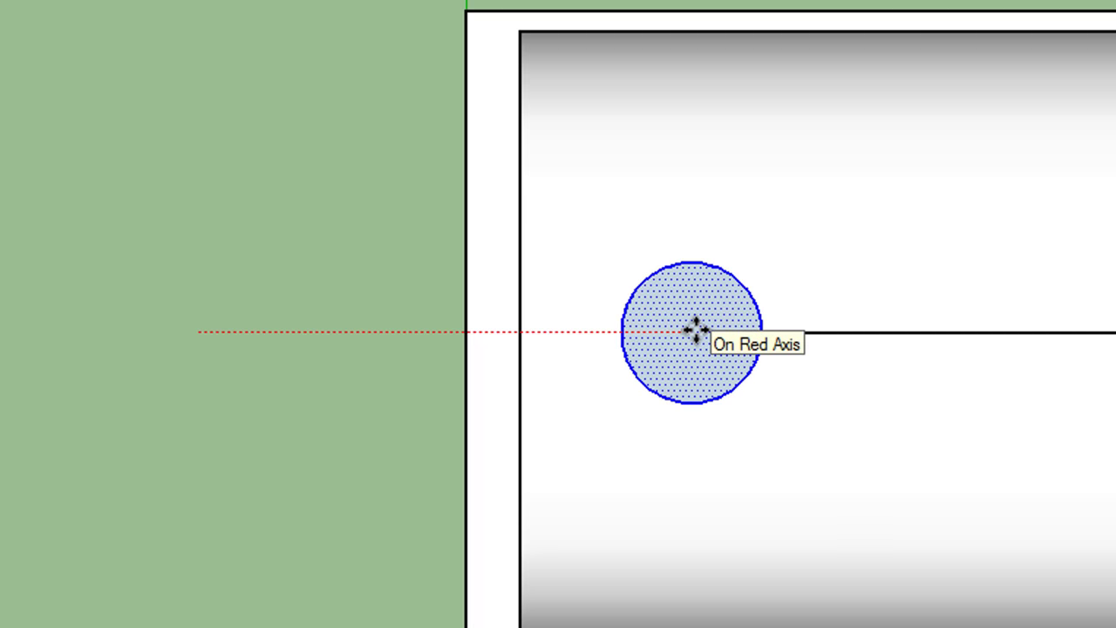
{"action": "left_click", "coordinate": [695, 329]}
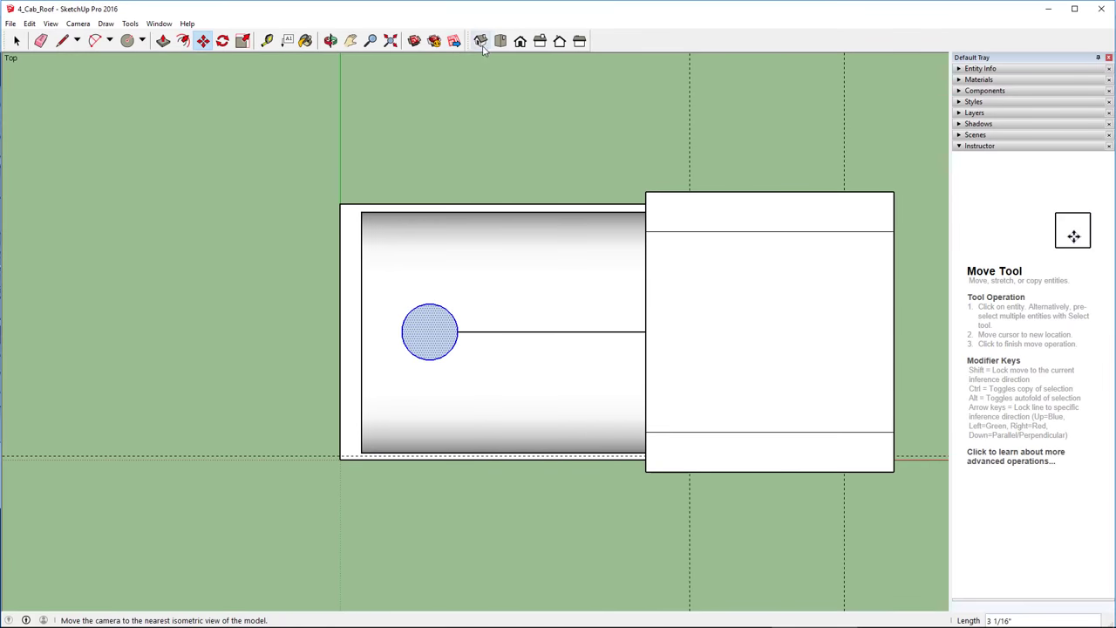
{"action": "left_click", "coordinate": [481, 41]}
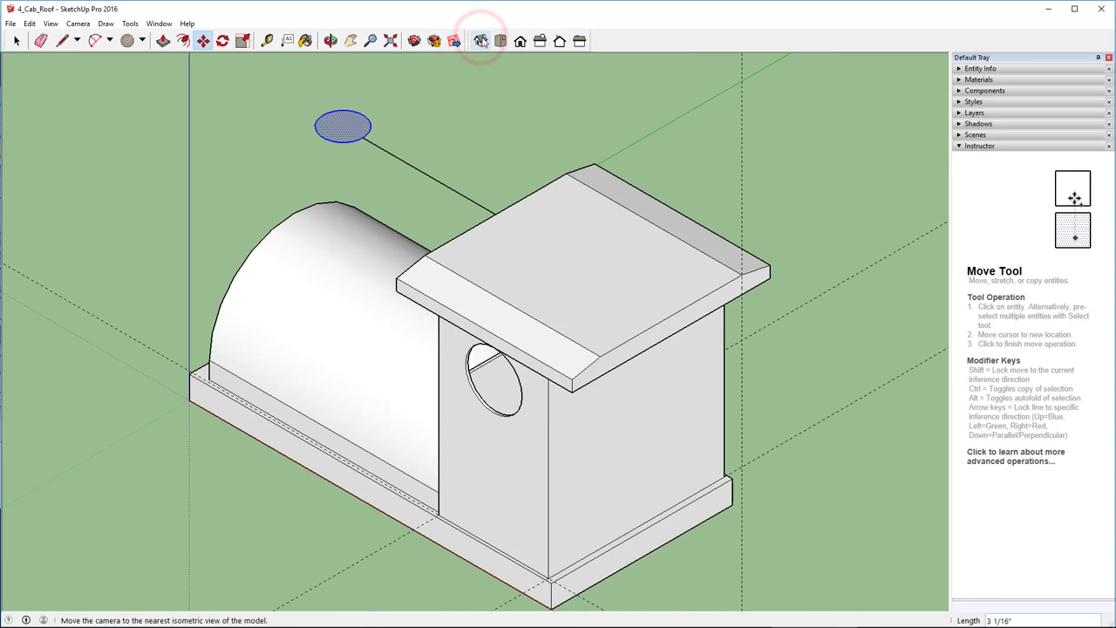
- Erase the line joining the circle to the roof and push the circle down into a chimney
{"action": "mouse_move", "coordinate": [90, 367]}
{"action": "middle_mouse_down"}
{"action": "mouse_move", "coordinate": [159, 179]}
{"action": "mouse_move", "coordinate": [164, 128]}
{"action": "mouse_move", "coordinate": [165, 183]}
{"action": "mouse_move", "coordinate": [653, 286]}
{"action": "mouse_move", "coordinate": [379, 341]}
{"action": "mouse_move", "coordinate": [314, 296]}
{"action": "middle_mouse_up"}
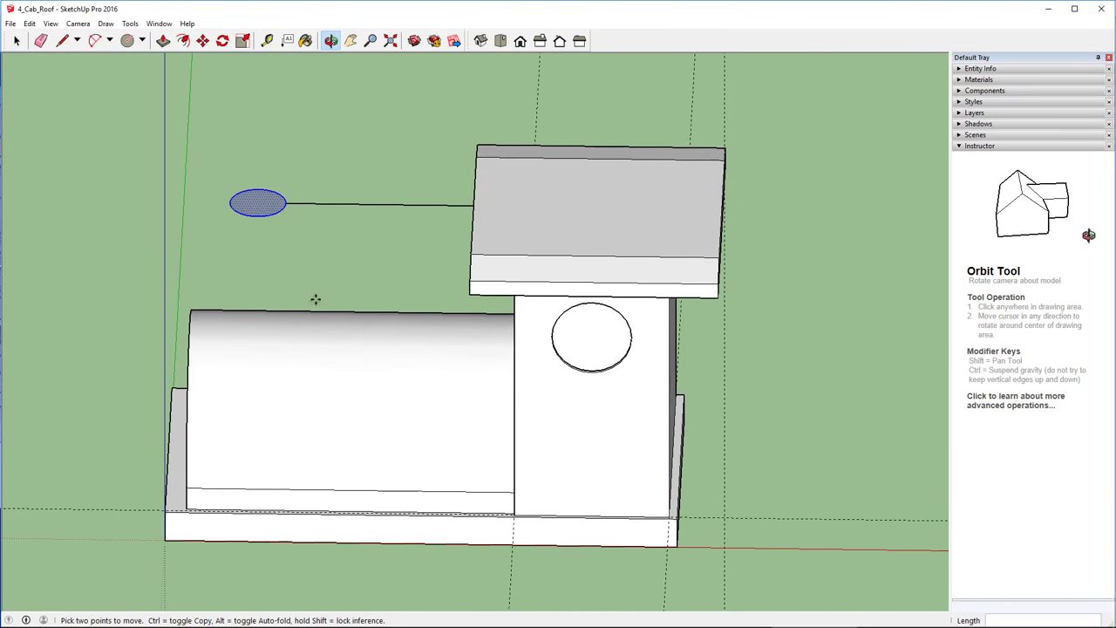
{"action": "left_click", "coordinate": [41, 40]}
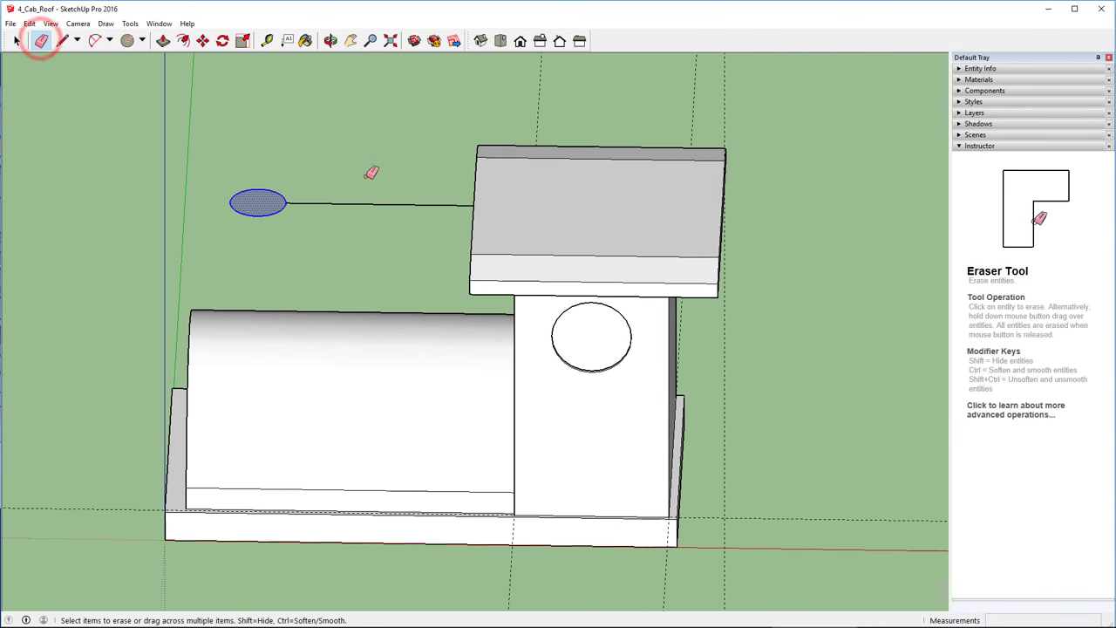
{"action": "mouse_move", "coordinate": [366, 177]}
{"action": "left_mouse_down"}
{"action": "mouse_move", "coordinate": [323, 232]}
{"action": "mouse_move", "coordinate": [319, 271]}
{"action": "left_mouse_up"}
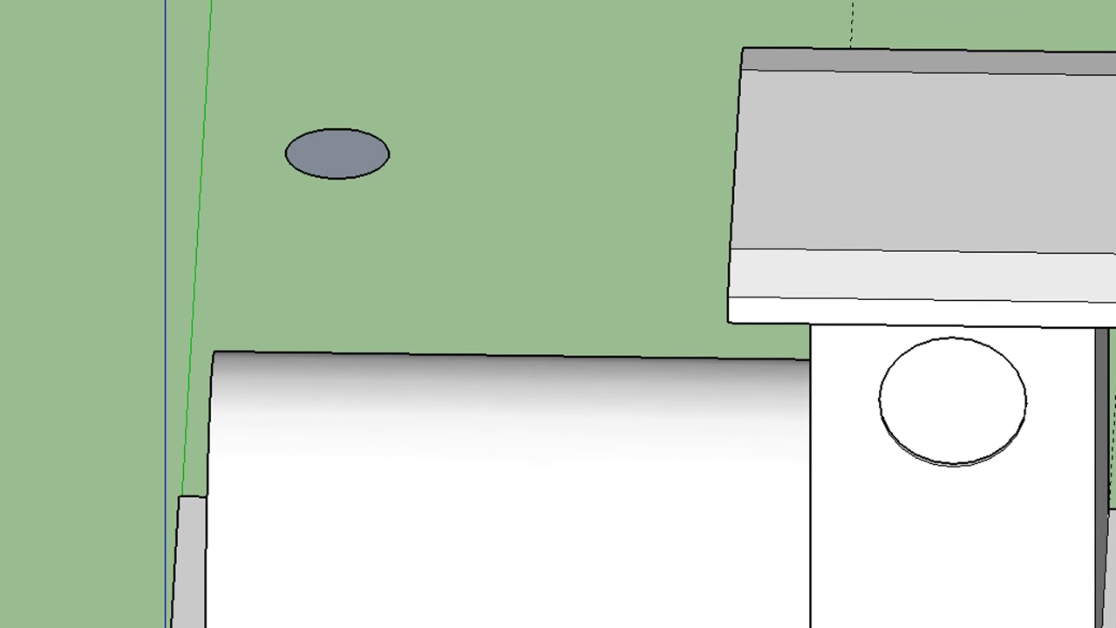
{"action": "left_click_drag", "start_coordinate": [335, 166], "coordinate": [326, 422]}
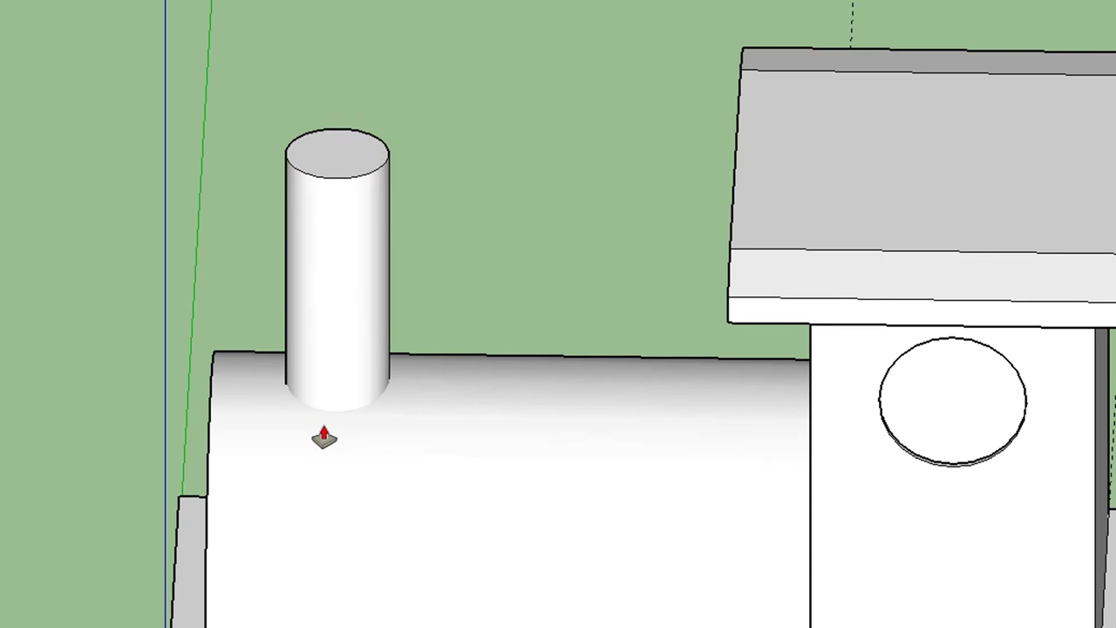
{"action": "middle_click_drag", "start_coordinate": [324, 424], "coordinate": [419, 331]}
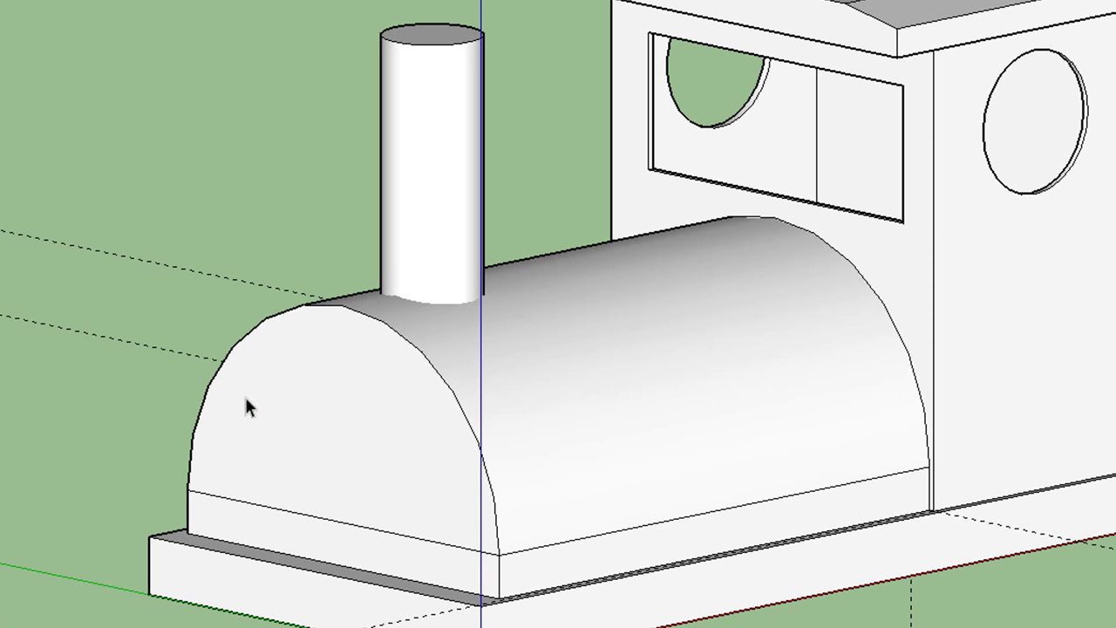
{"action": "left_click", "coordinate": [298, 452]}
{"action": "key", "text": "Delete"}
{"action": "middle_click_drag", "start_coordinate": [269, 486], "coordinate": [2, 597]}
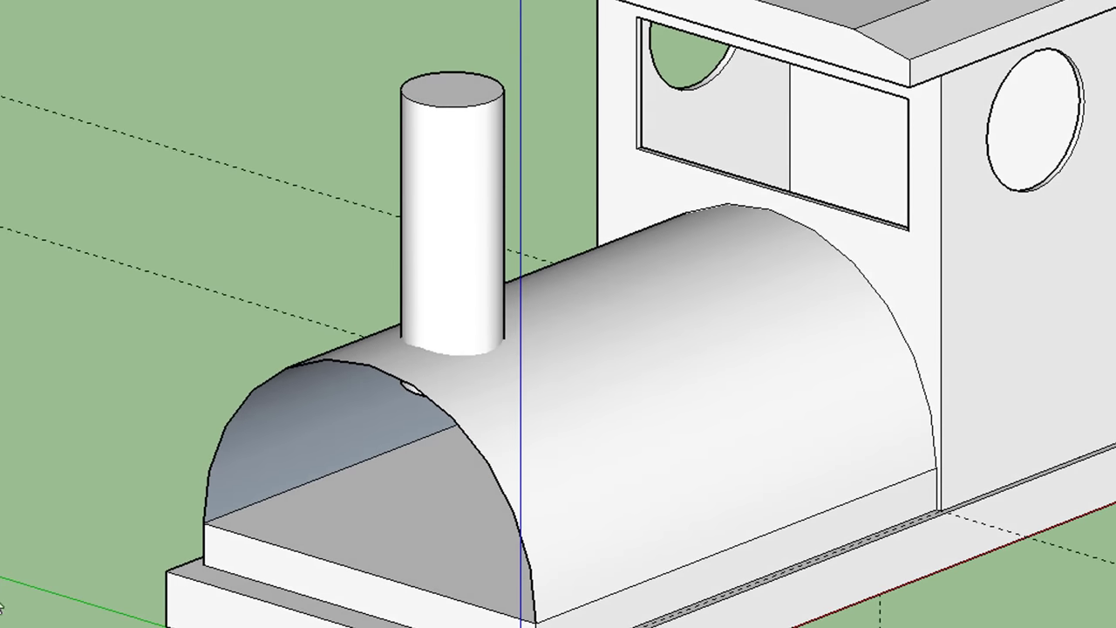
{"action": "key", "text": "ctrl+z"}
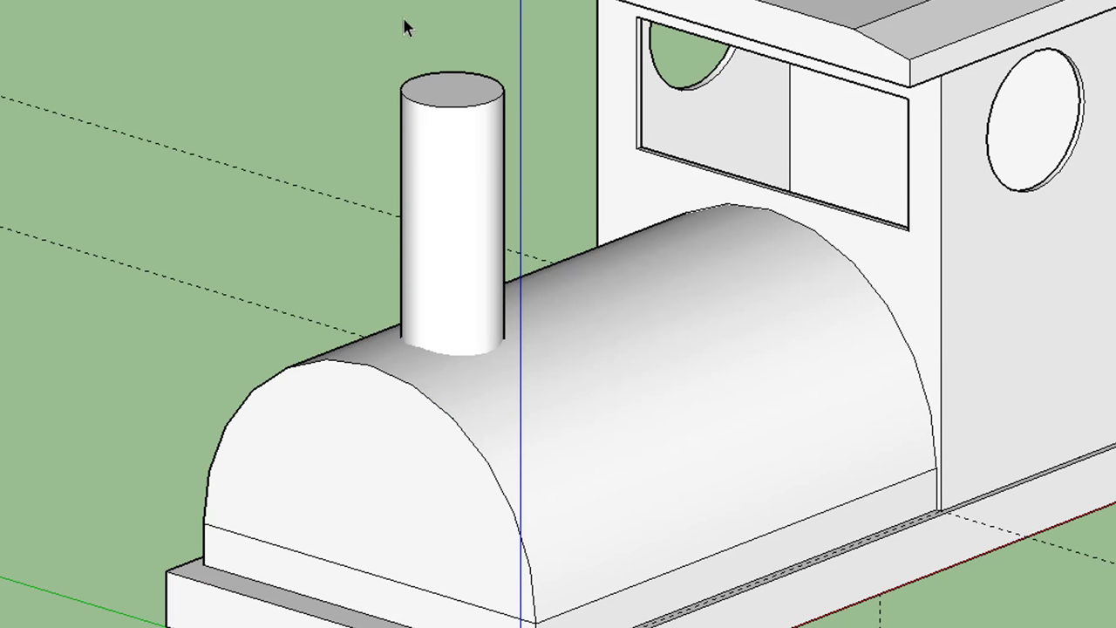
{"action": "mouse_move", "coordinate": [602, 171]}
{"action": "middle_mouse_down"}
{"action": "mouse_move", "coordinate": [468, 324]}
{"action": "mouse_move", "coordinate": [366, 349]}
{"action": "middle_mouse_up"}
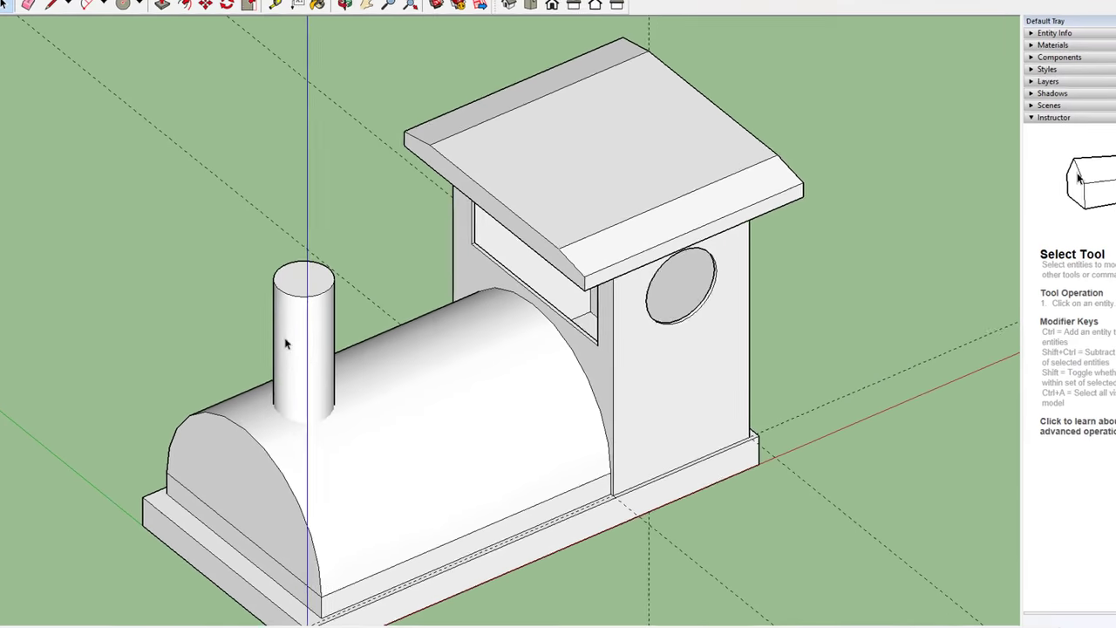
{"action": "scroll", "coordinate": [258, 289], "scroll_direction": "up", "scroll_amount": 3}
{"action": "scroll", "coordinate": [258, 289], "scroll_direction": "up", "scroll_amount": 2}
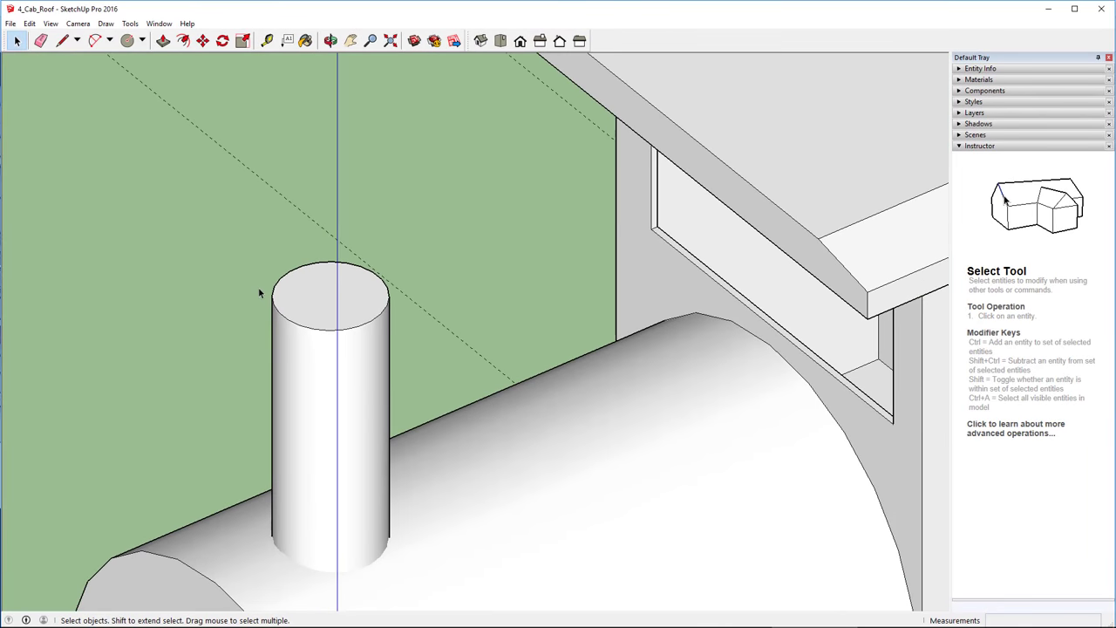
- Scale the chimney's top face uniformly outward so the chimney flares toward its top
{"action": "left_click", "coordinate": [306, 301]}
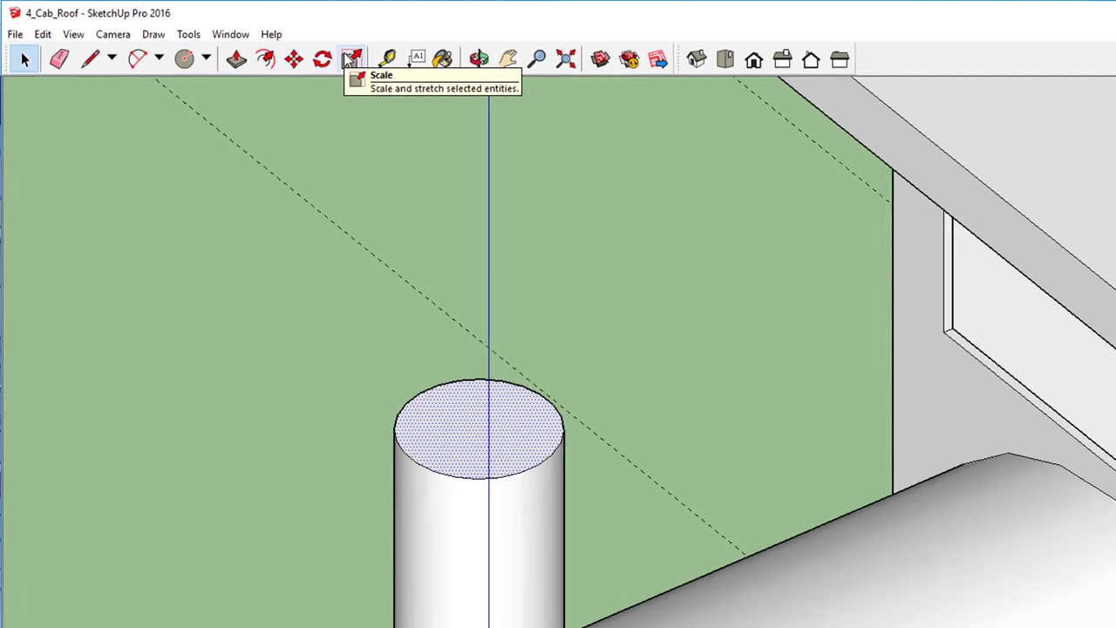
{"action": "left_click", "coordinate": [391, 66]}
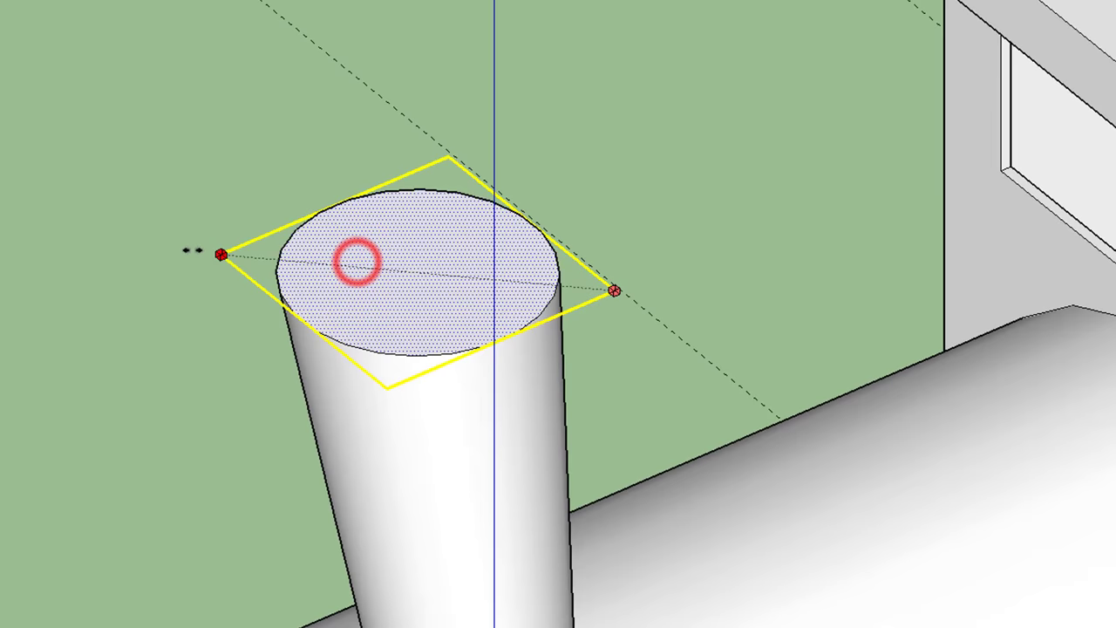
{"action": "left_click_drag", "start_coordinate": [194, 251], "coordinate": [12, 235]}
{"action": "left_click_drag", "start_coordinate": [613, 289], "coordinate": [819, 309]}
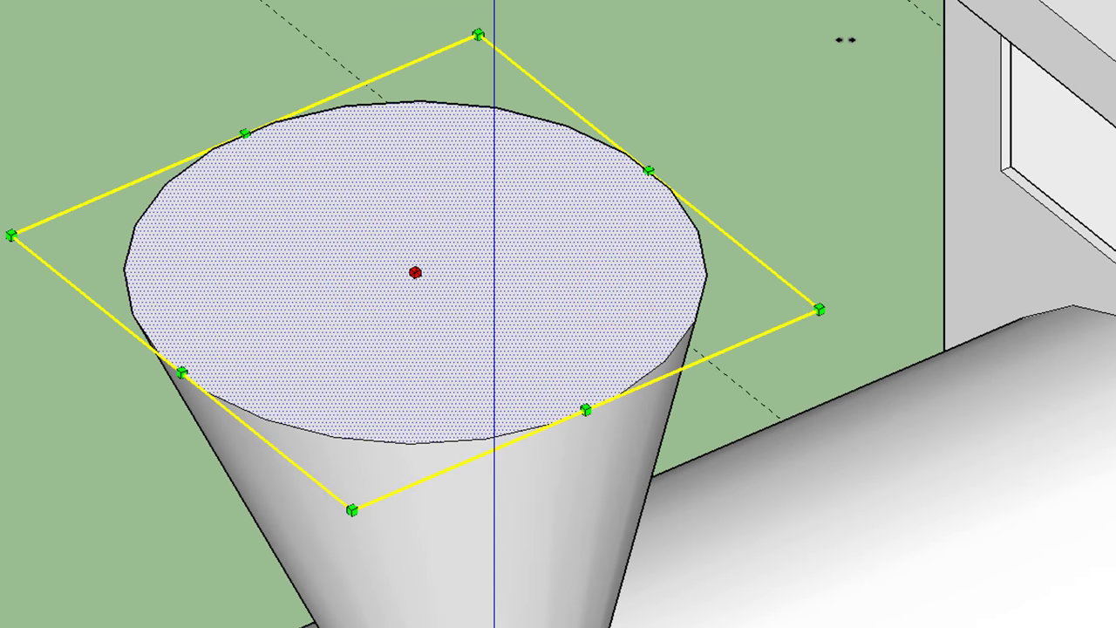
{"action": "key", "text": "ctrl+z"}
{"action": "key", "text": "ctrl+z"}
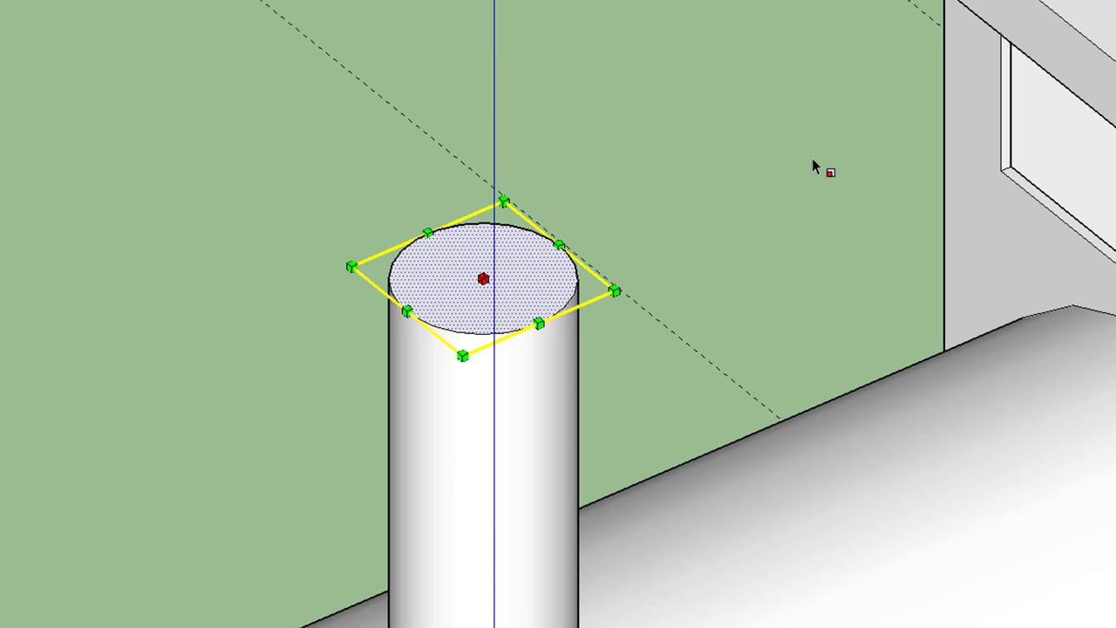
{"action": "left_click", "coordinate": [503, 202]}
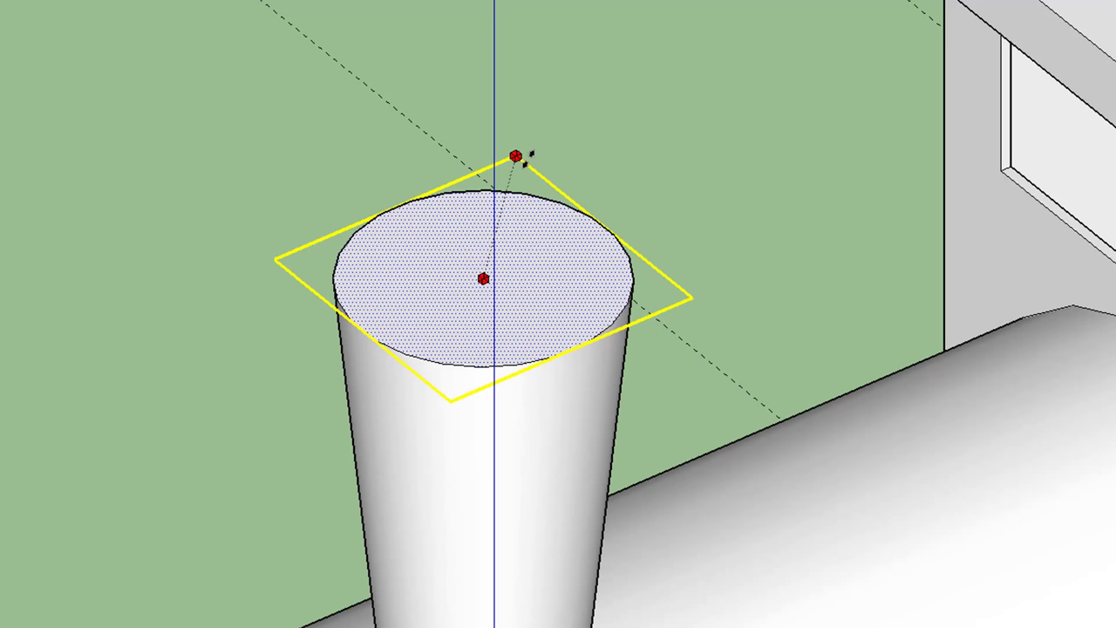
{"action": "left_click", "coordinate": [520, 159]}
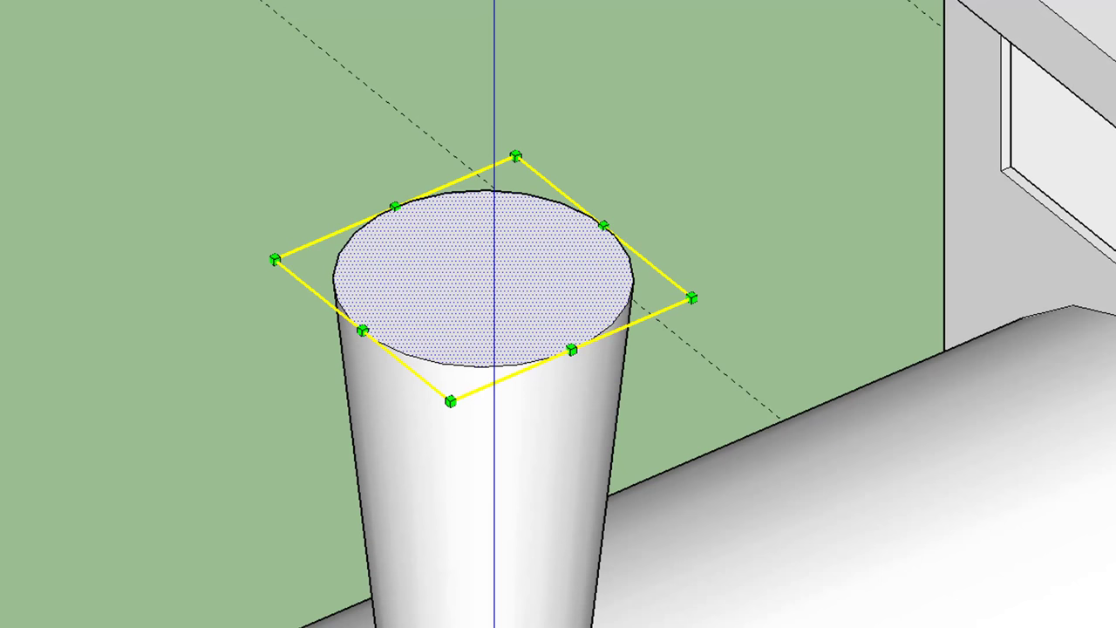
{"action": "key", "text": "space"}
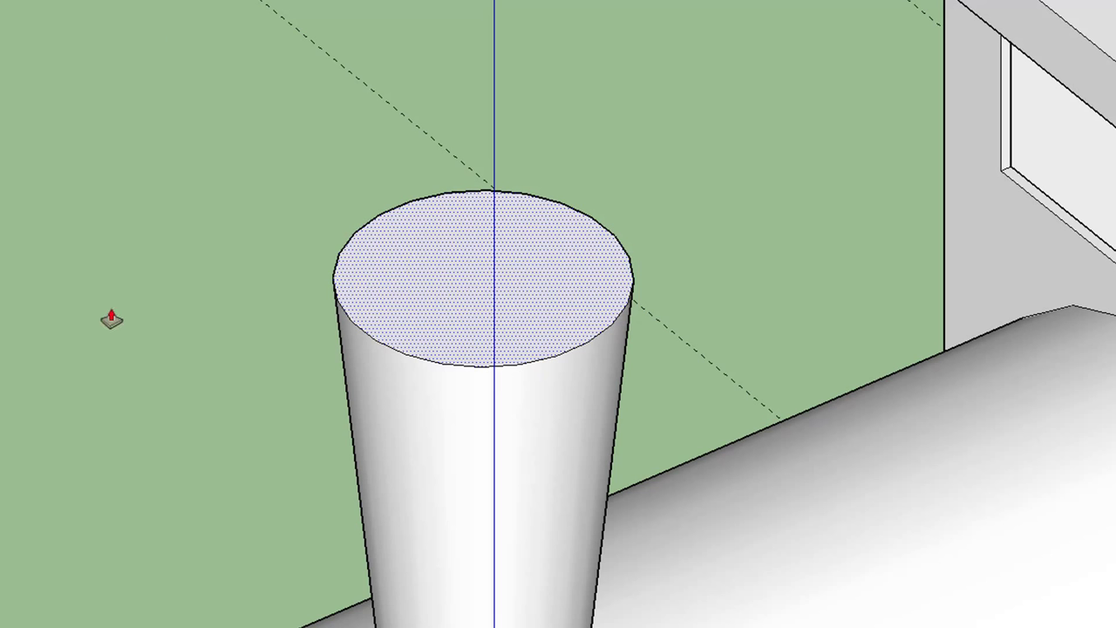
- Raise a short collar on the chimney top and scale its face inward into a bevelled cap
{"action": "left_click", "coordinate": [401, 305]}
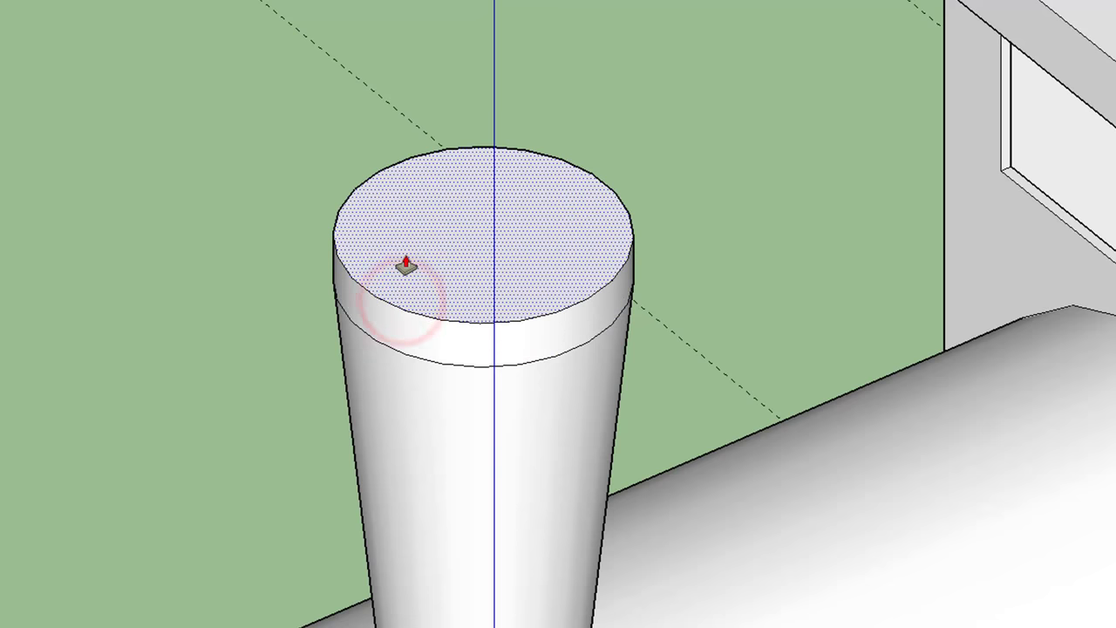
{"action": "left_click", "coordinate": [366, 192]}
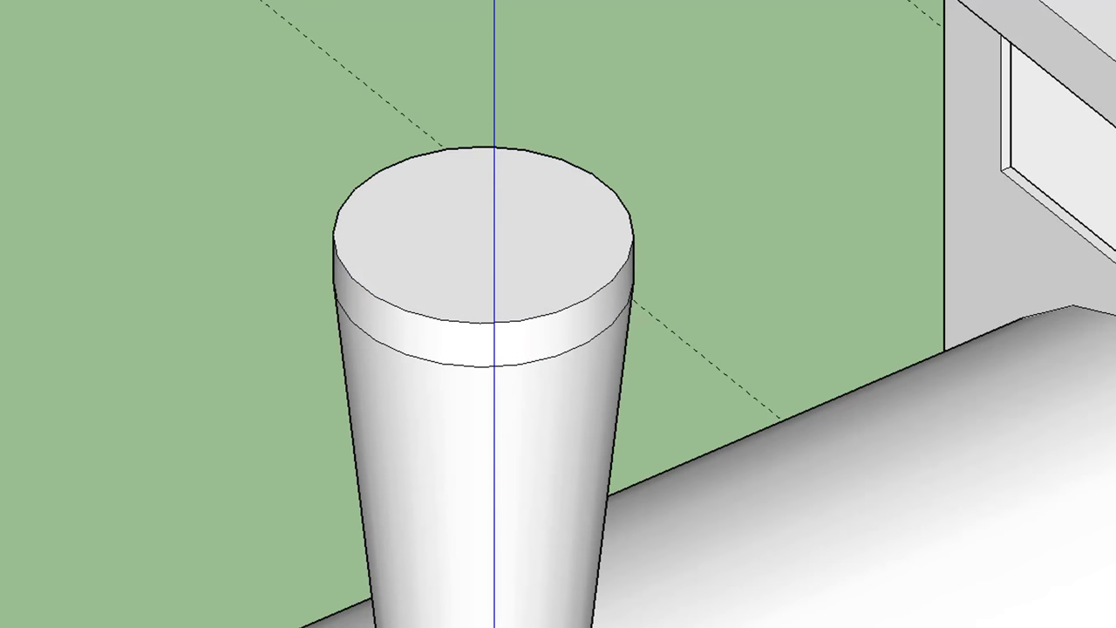
{"action": "left_click", "coordinate": [382, 248]}
{"action": "left_click", "coordinate": [270, 216], "text": "ctrl"}
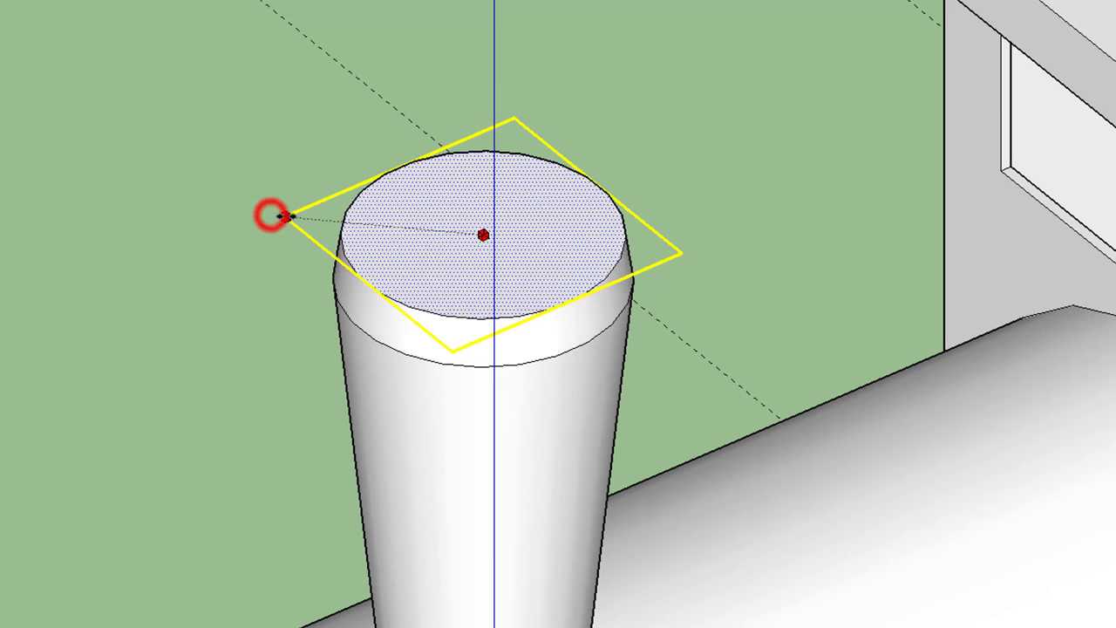
{"action": "left_click", "coordinate": [302, 219]}
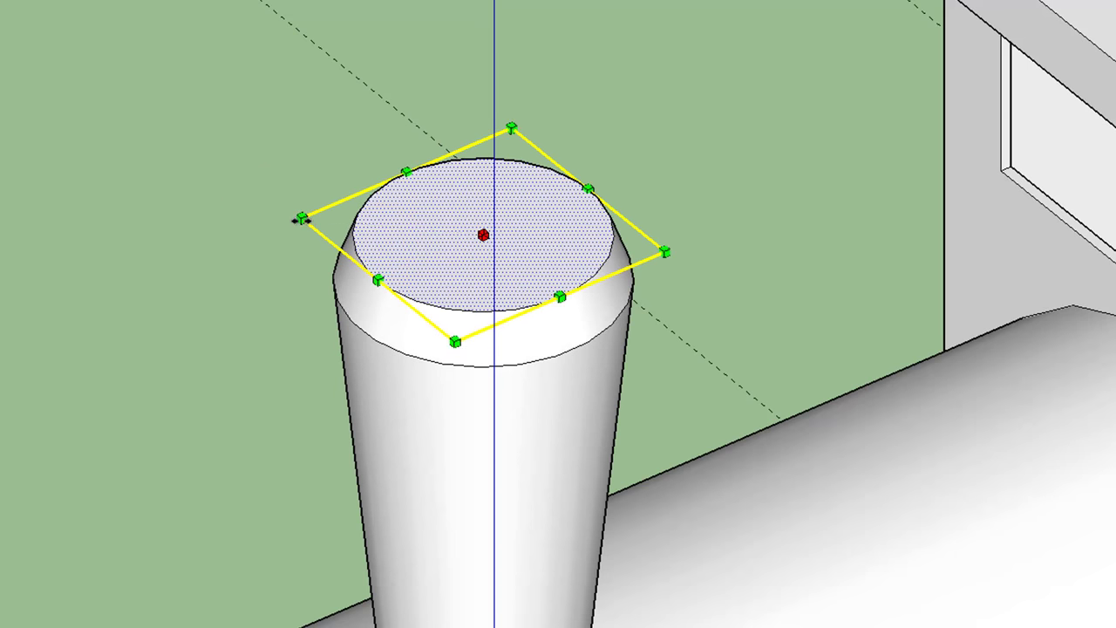
{"action": "left_click", "coordinate": [245, 184]}
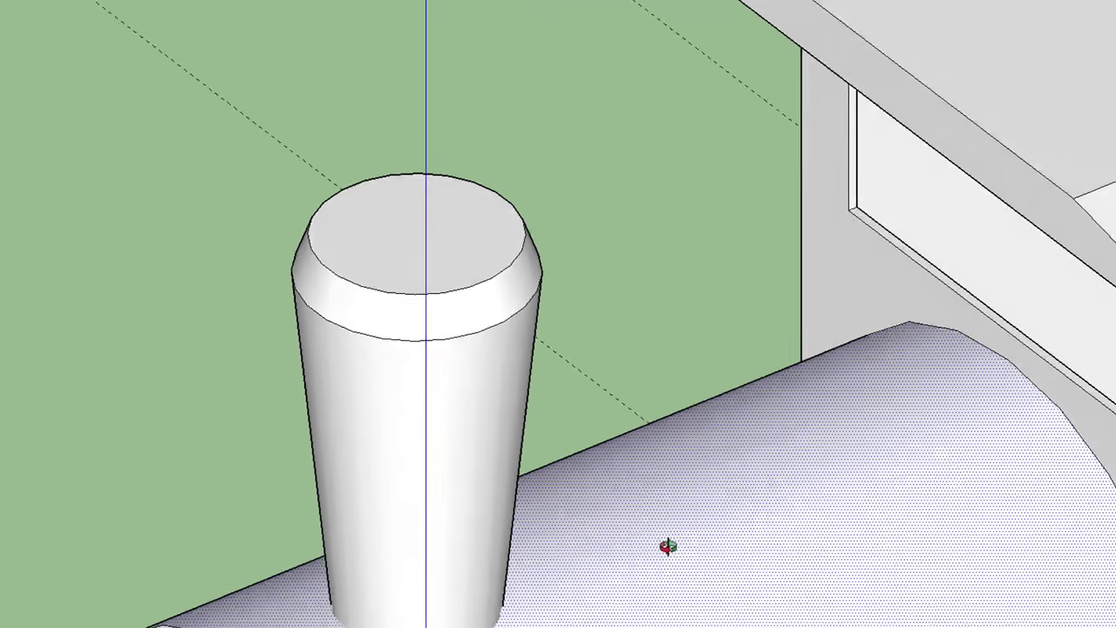
{"action": "mouse_move", "coordinate": [665, 545]}
{"action": "middle_mouse_down"}
{"action": "mouse_move", "coordinate": [511, 392]}
{"action": "mouse_move", "coordinate": [510, 366]}
{"action": "mouse_move", "coordinate": [247, 387]}
{"action": "mouse_move", "coordinate": [389, 418]}
{"action": "mouse_move", "coordinate": [677, 389]}
{"action": "mouse_move", "coordinate": [543, 392]}
{"action": "middle_mouse_up"}
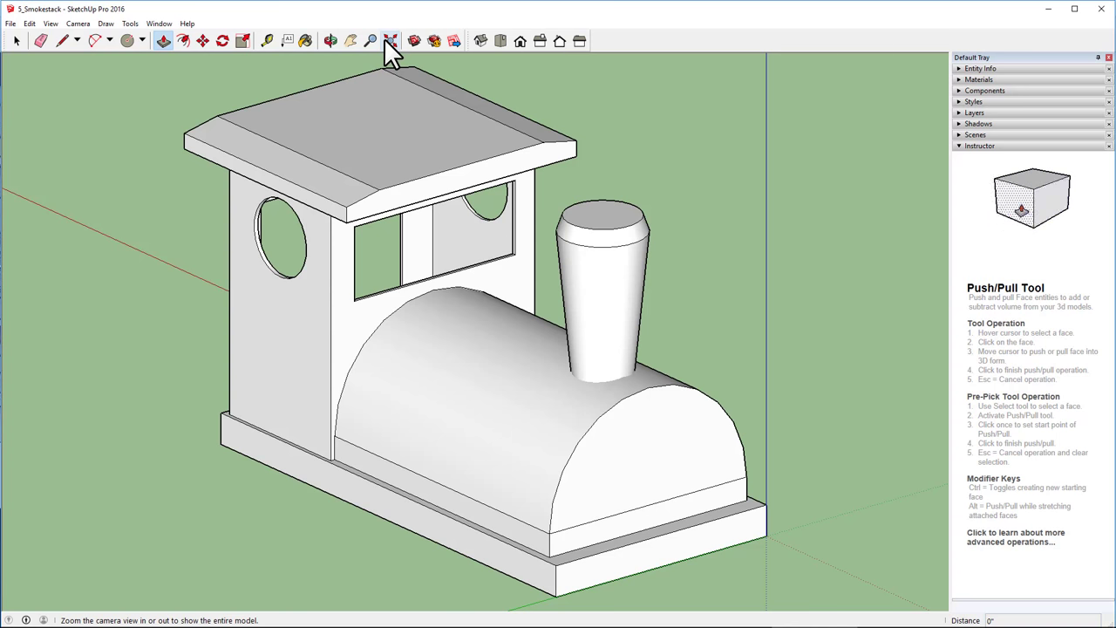
{"action": "left_click", "coordinate": [267, 40]}
{"action": "scroll", "coordinate": [140, 512], "scroll_direction": "up", "scroll_amount": 10}
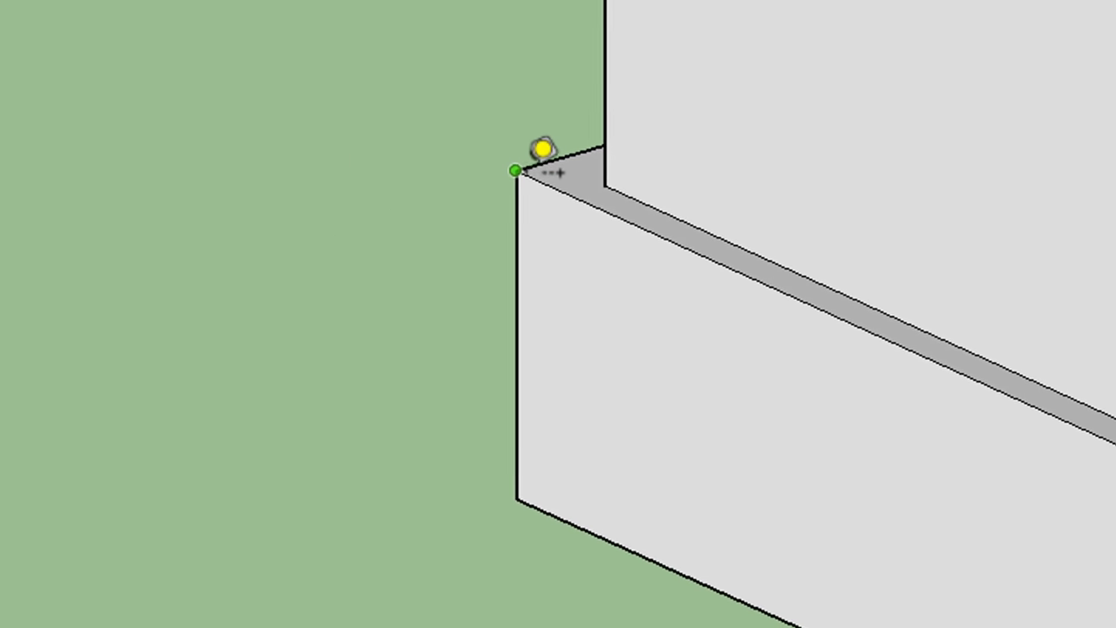
{"action": "left_click", "coordinate": [313, 235]}
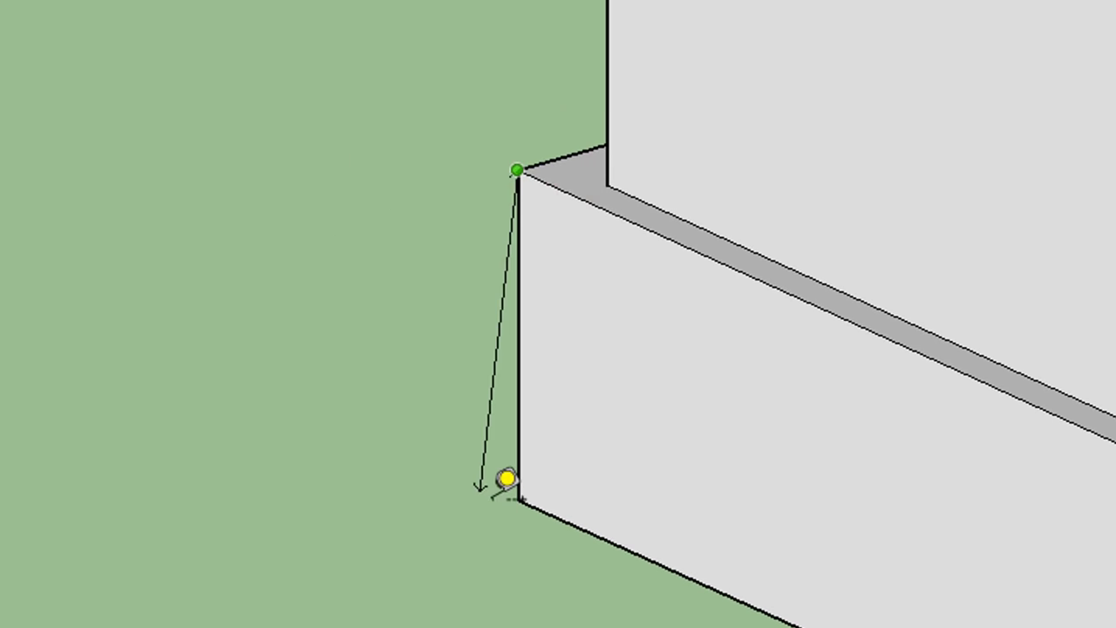
{"action": "mouse_move", "coordinate": [518, 498]}
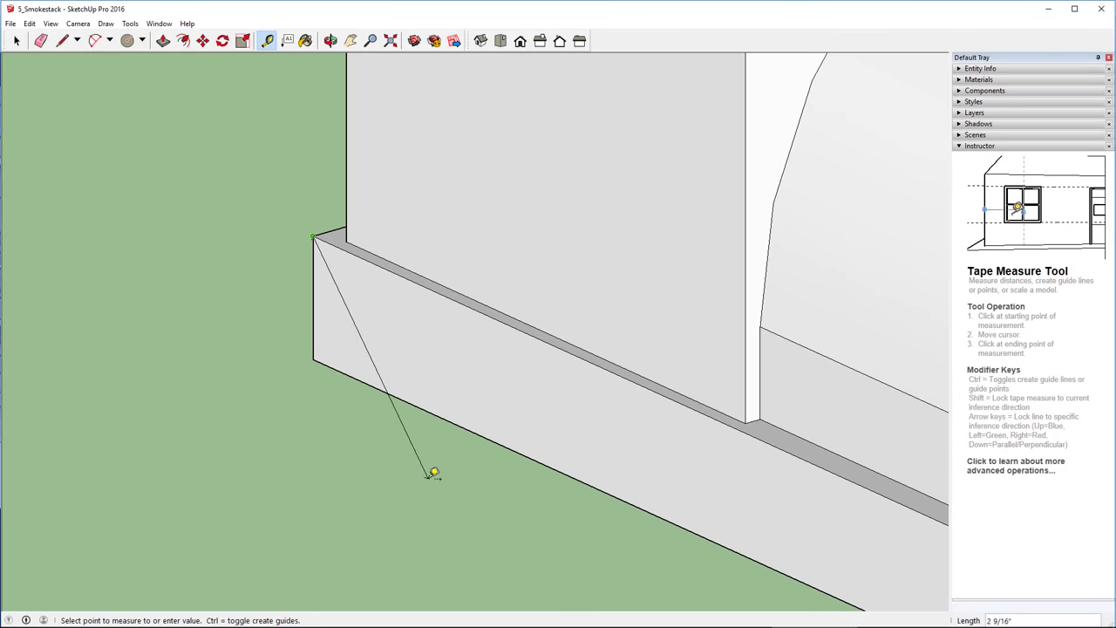
{"action": "key", "text": "Escape"}
{"action": "mouse_move", "coordinate": [443, 491]}
{"action": "middle_mouse_down"}
{"action": "mouse_move", "coordinate": [399, 331]}
{"action": "mouse_move", "coordinate": [369, 274]}
{"action": "middle_mouse_up"}
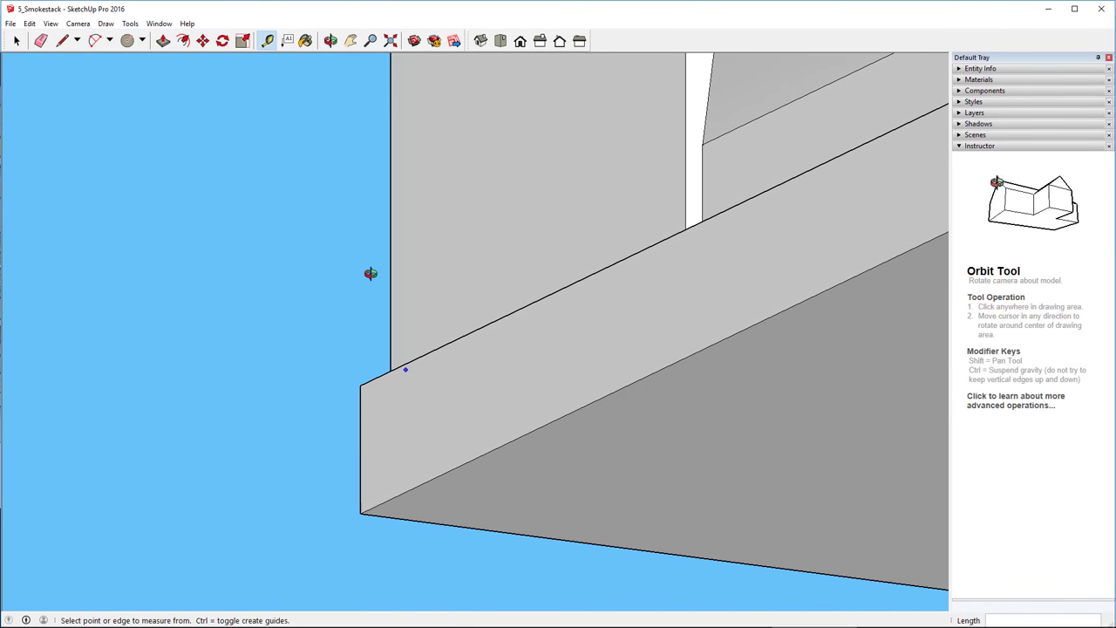
- Pull the base plate's underside down 1/4" and view the model from below
{"action": "left_click", "coordinate": [163, 41]}
{"action": "left_click", "coordinate": [554, 486]}
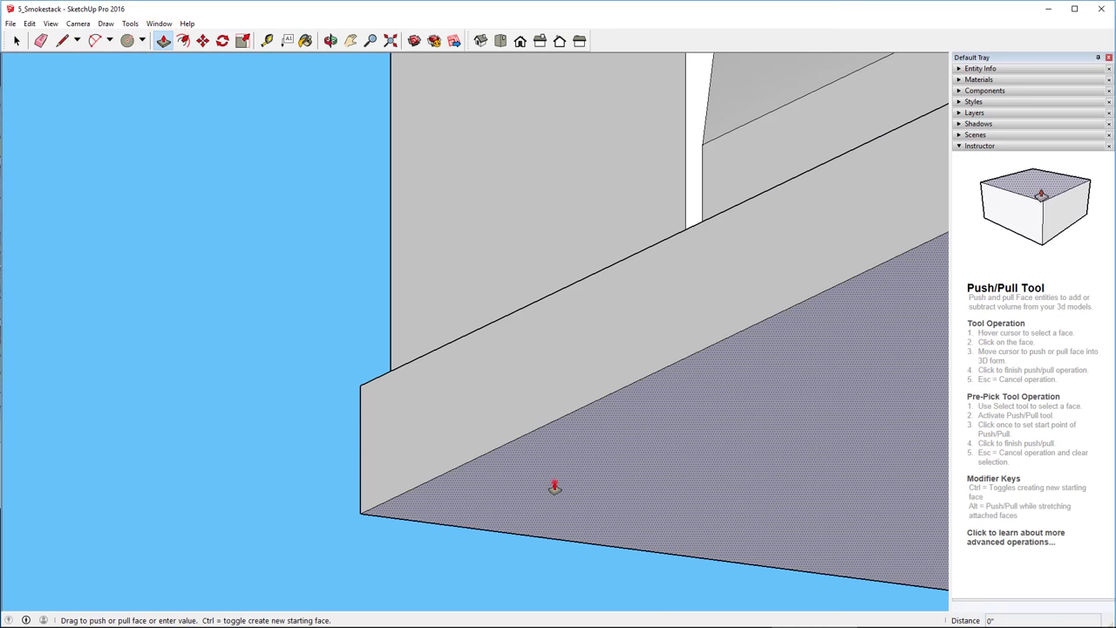
{"action": "left_click_drag", "start_coordinate": [554, 486], "coordinate": [538, 409]}
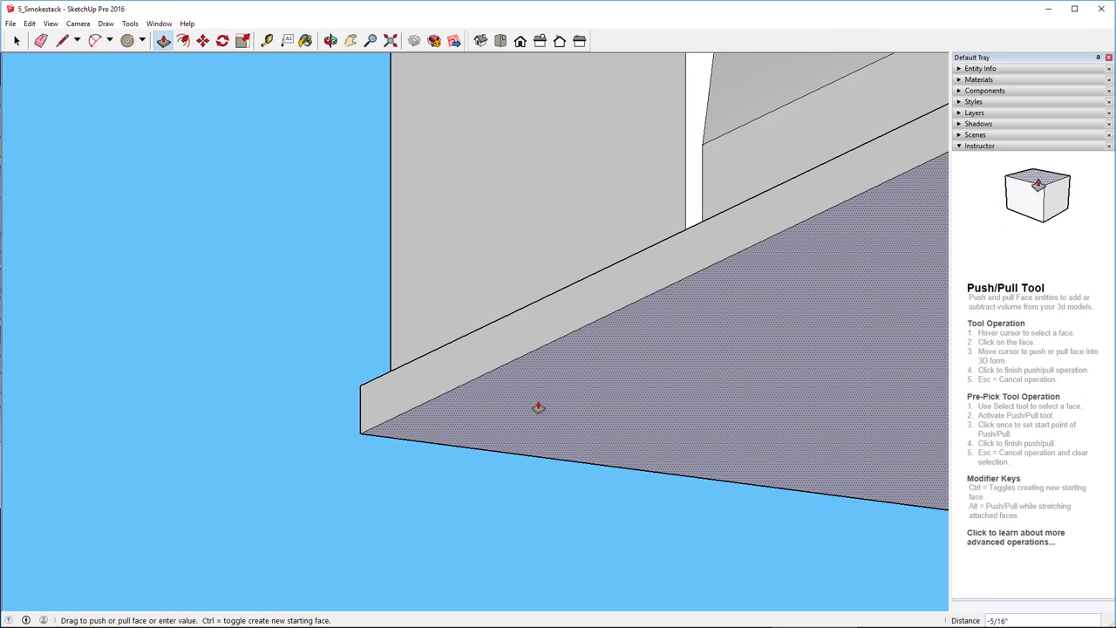
{"action": "left_click", "coordinate": [538, 407]}
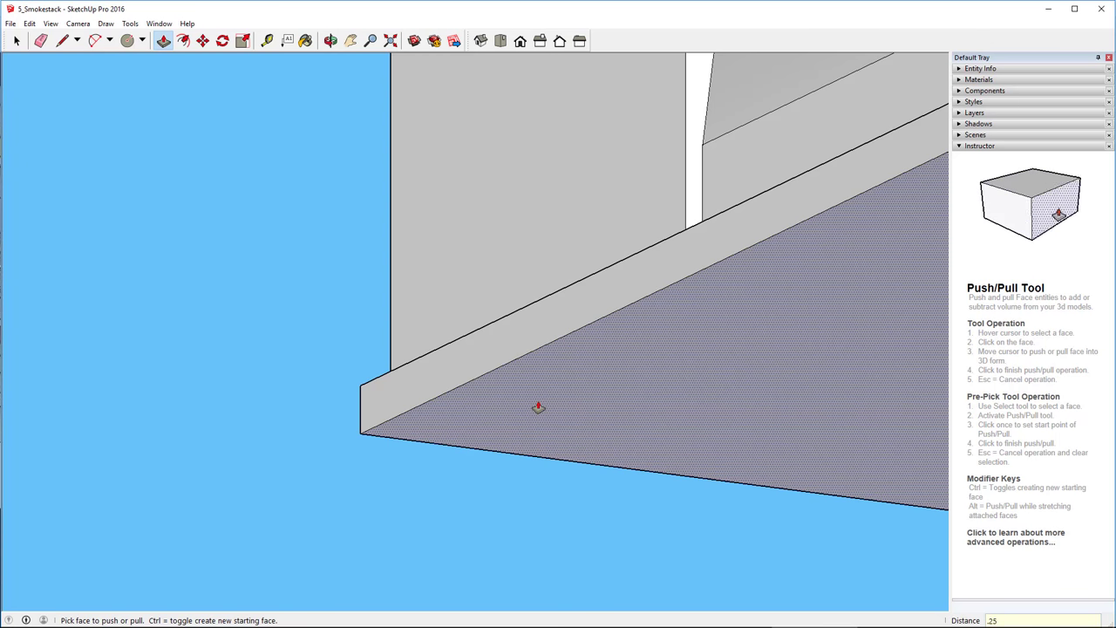
{"action": "left_click", "coordinate": [538, 407]}
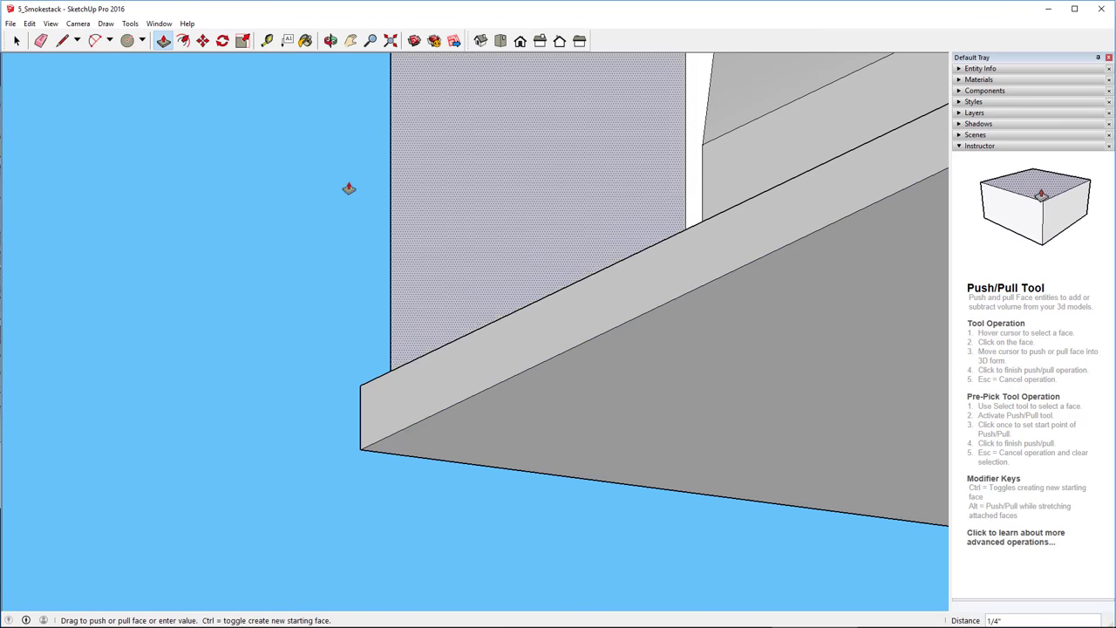
{"action": "left_click", "coordinate": [391, 41]}
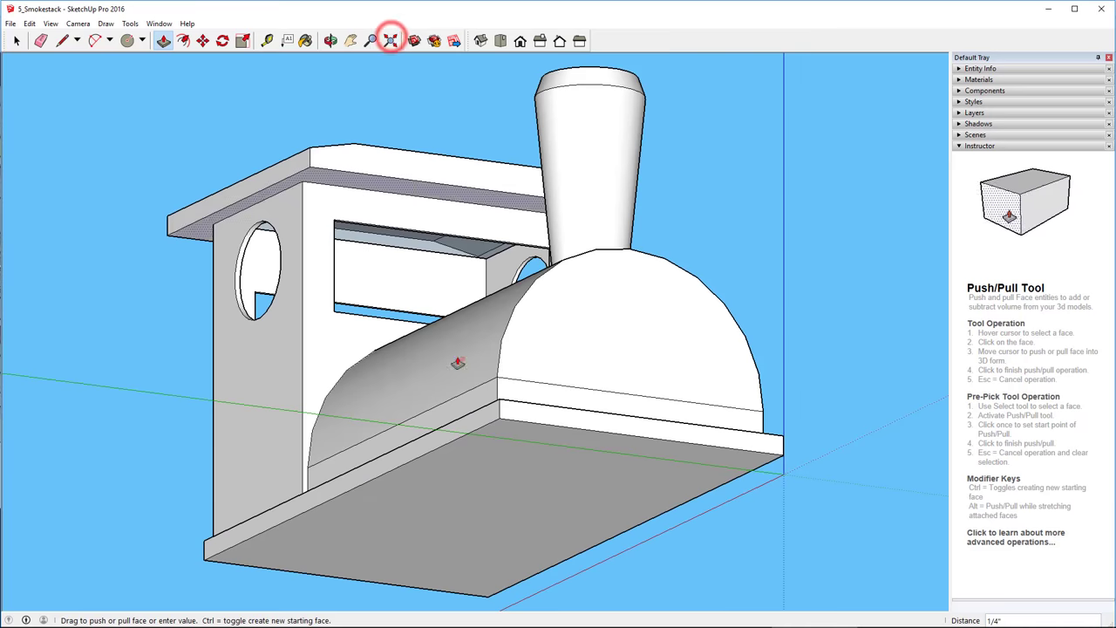
{"action": "middle_click_drag", "start_coordinate": [461, 560], "coordinate": [584, 324]}
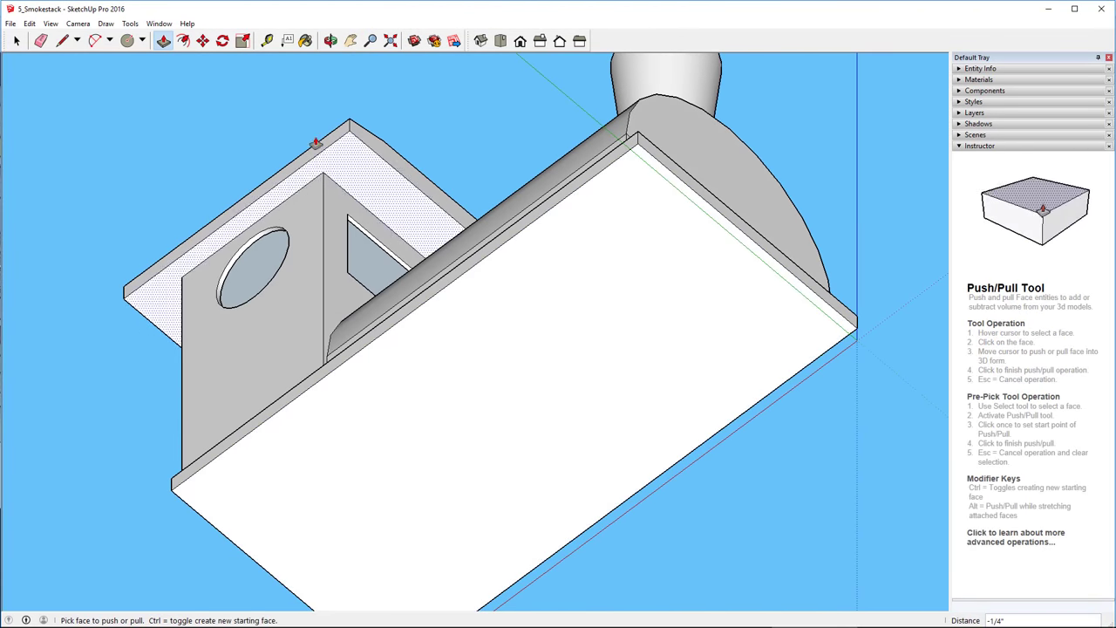
- Place two guide lines about 1 7/8" in from each end of the base's underside
{"action": "left_click", "coordinate": [268, 41]}
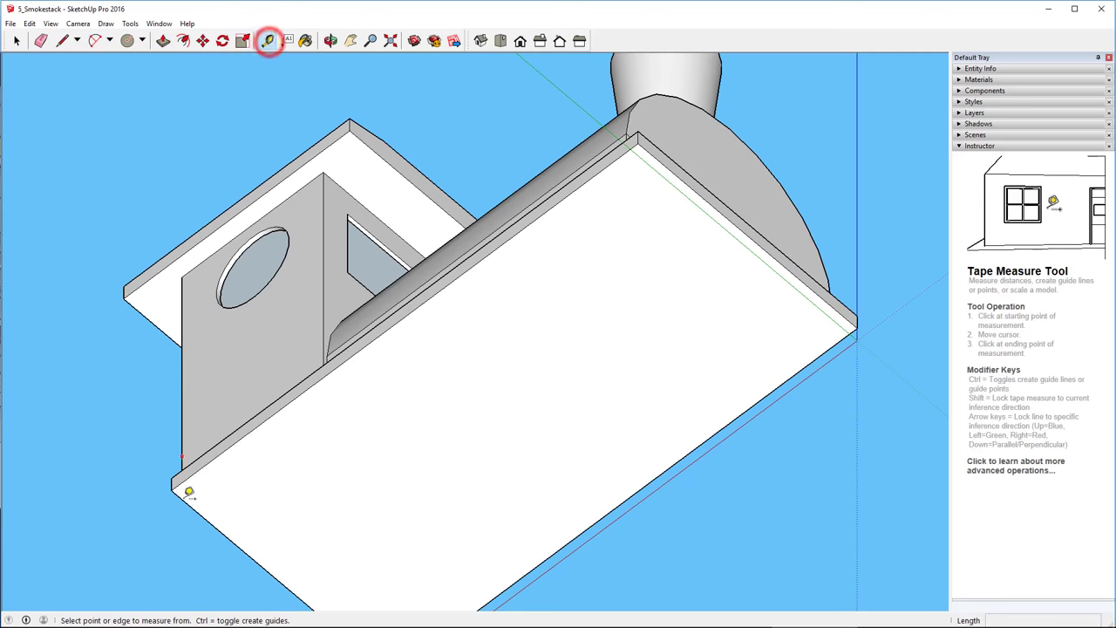
{"action": "left_click", "coordinate": [286, 584]}
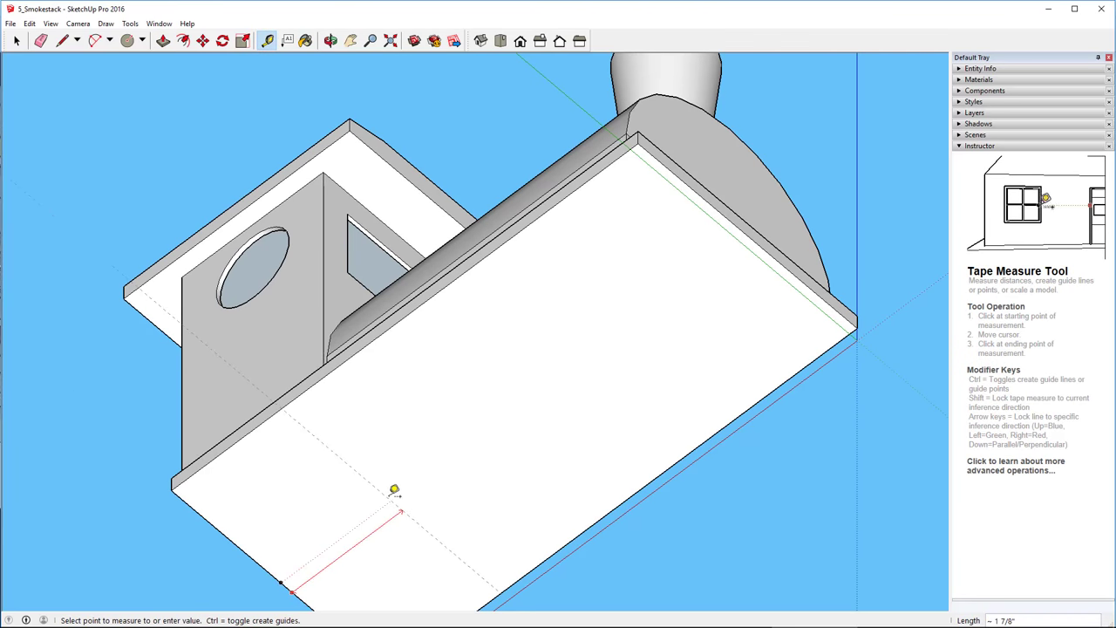
{"action": "left_click", "coordinate": [388, 505]}
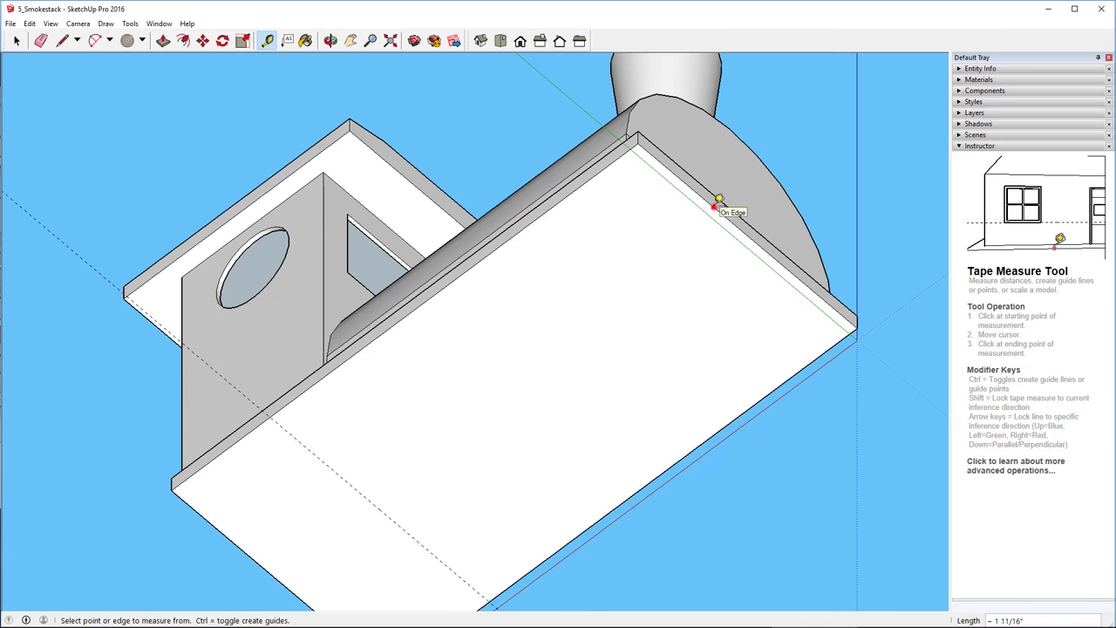
{"action": "left_click", "coordinate": [713, 206]}
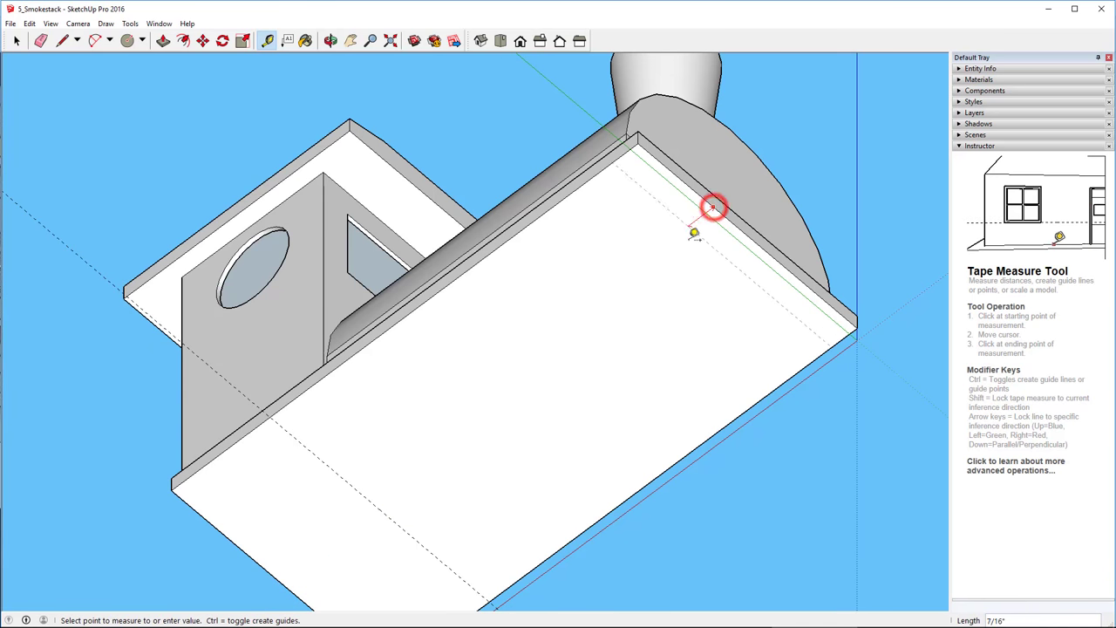
{"action": "left_click", "coordinate": [647, 288]}
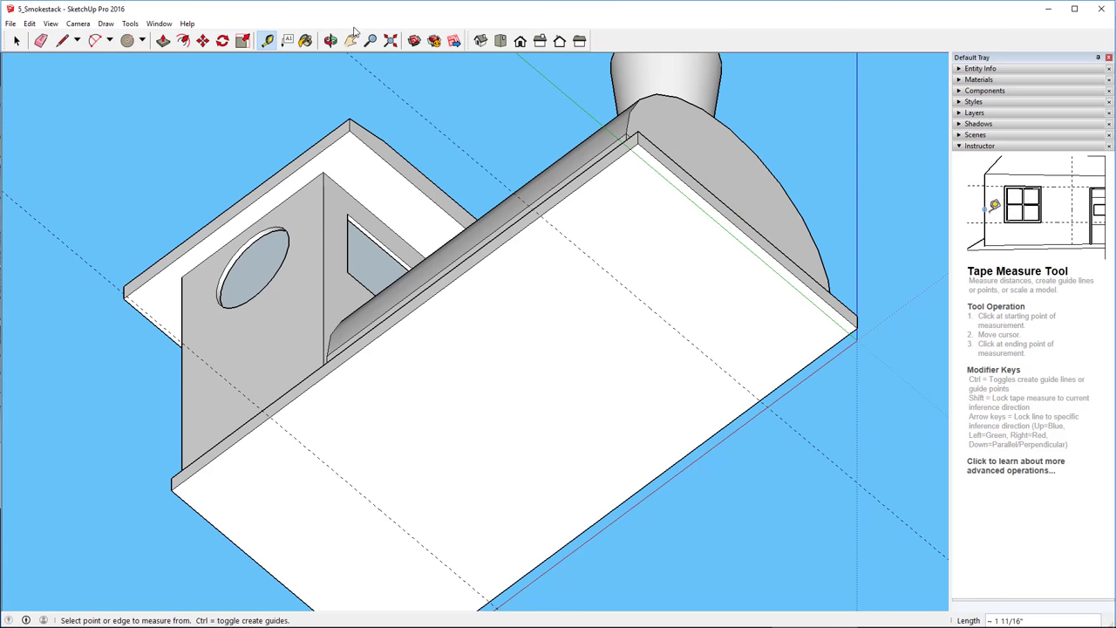
{"action": "left_click", "coordinate": [480, 40]}
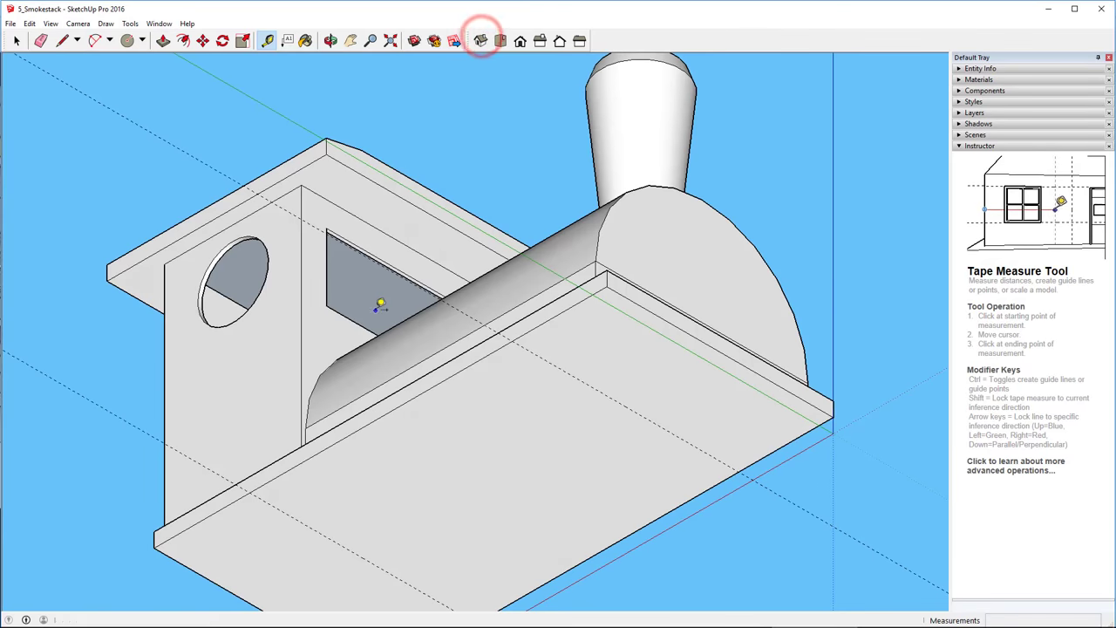
{"action": "middle_click_drag", "start_coordinate": [381, 296], "coordinate": [374, 588]}
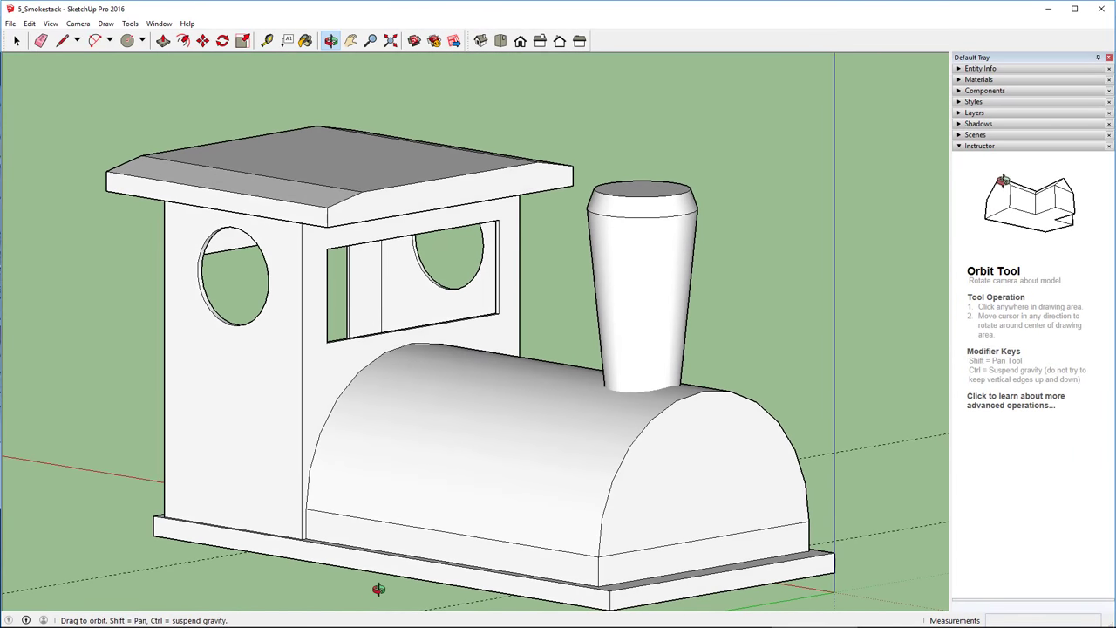
- Orbit to a raised view and zoom in on the base edge at the rear guide line
{"action": "middle_click_drag", "start_coordinate": [294, 575], "coordinate": [416, 391]}
{"action": "scroll", "coordinate": [417, 391], "scroll_direction": "up", "scroll_amount": 5}
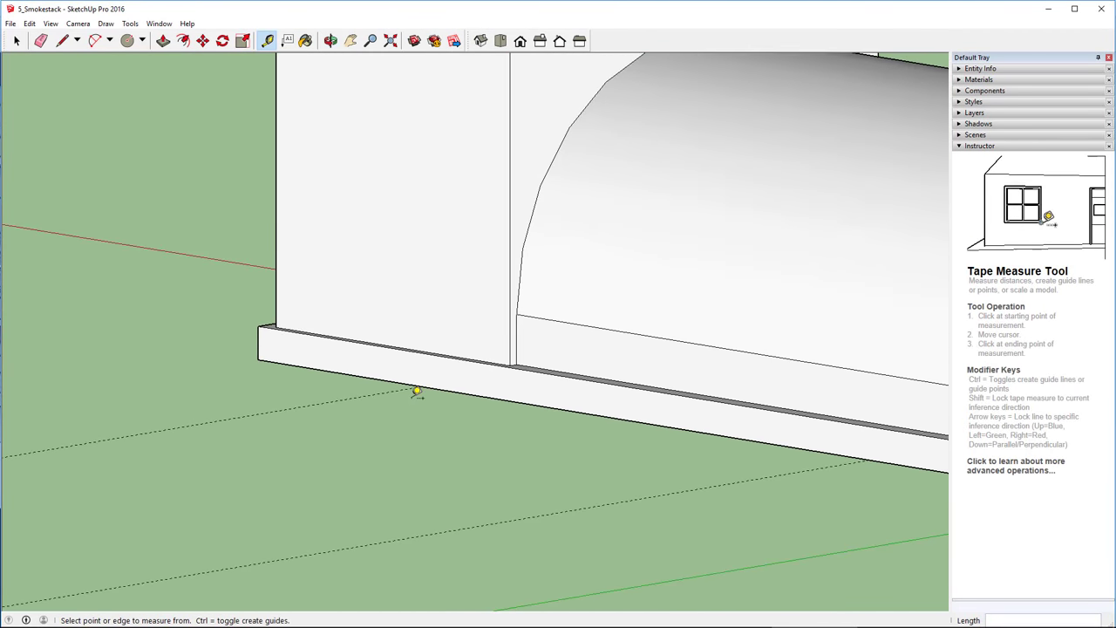
{"action": "left_click", "coordinate": [128, 40]}
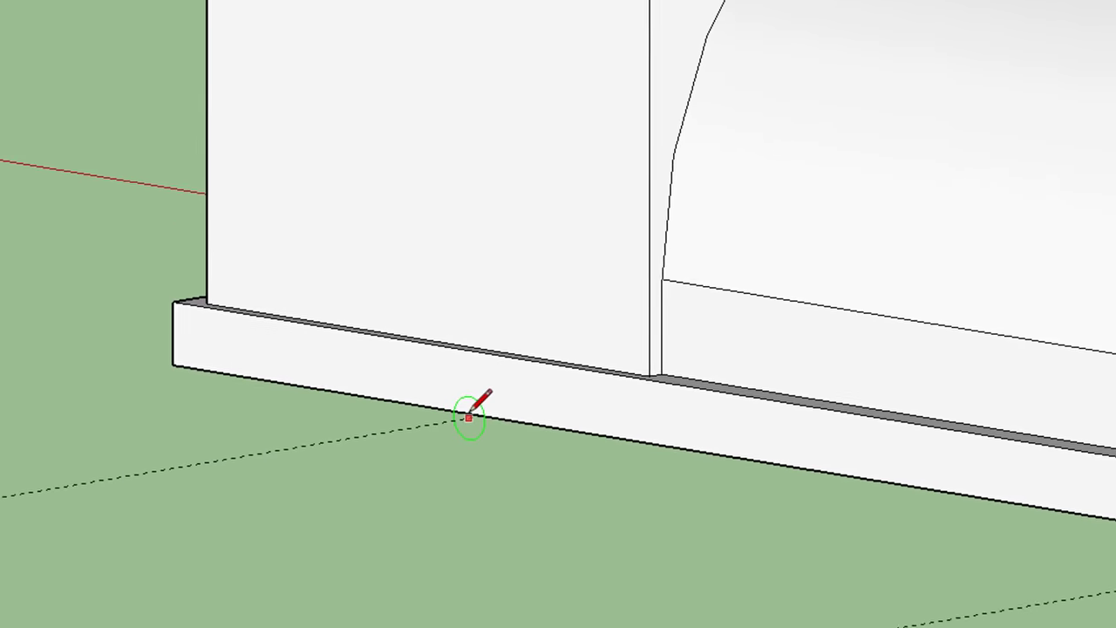
- Draw two 1" radius wheel circles on the base's side at the guide-line intersections
{"action": "scroll", "coordinate": [477, 411], "scroll_direction": "up", "scroll_amount": 3}
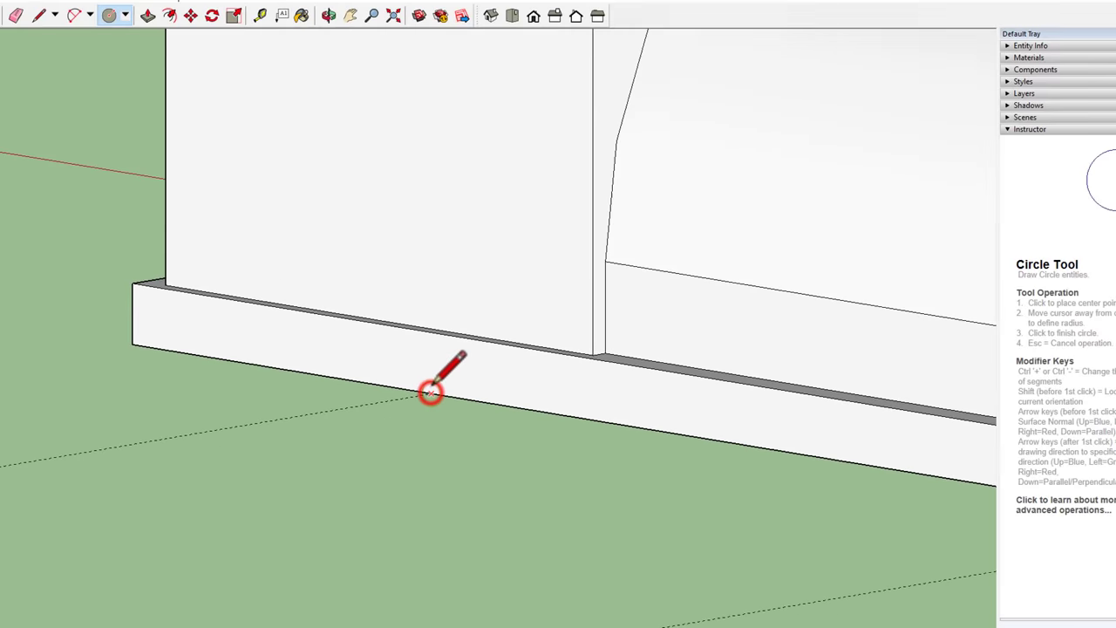
{"action": "left_click", "coordinate": [430, 392]}
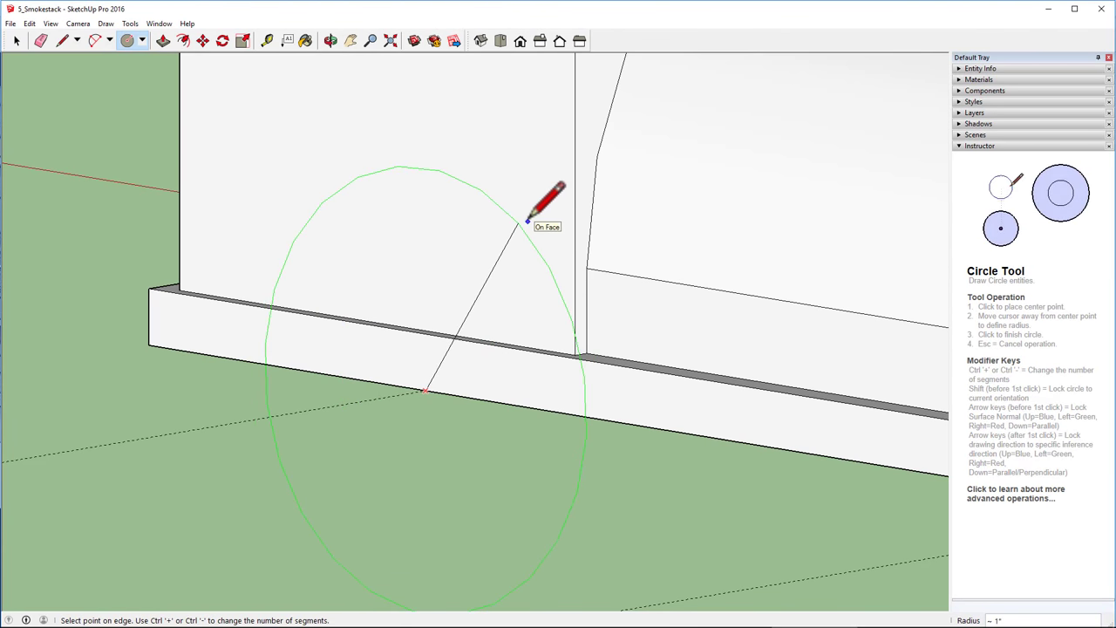
{"action": "type", "text": "1"}
{"action": "key", "text": "Return"}
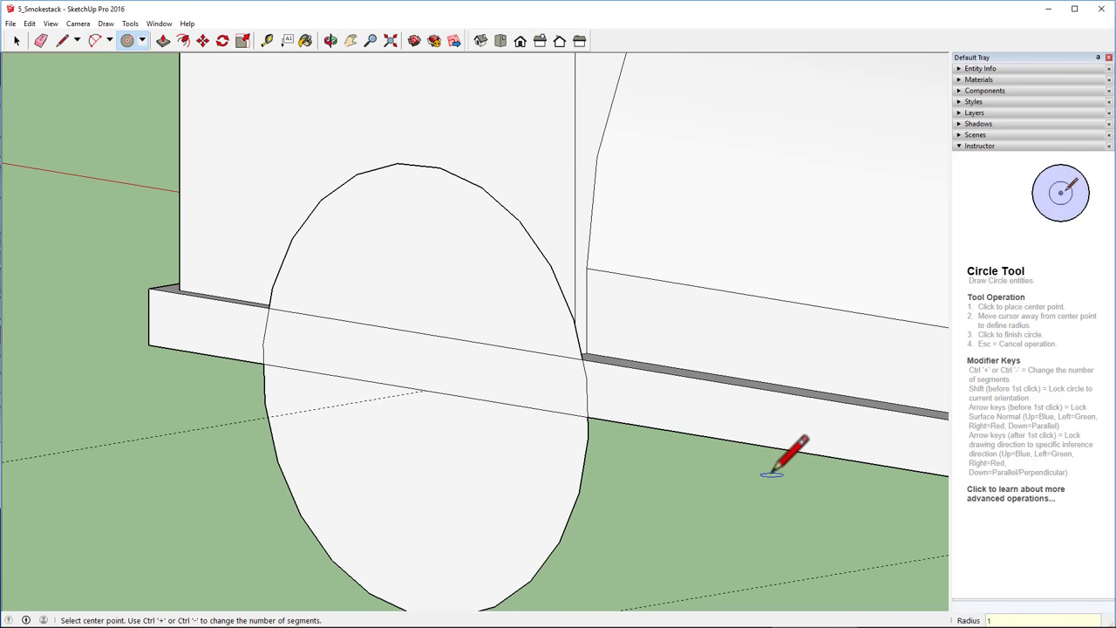
{"action": "middle_click_drag", "start_coordinate": [702, 455], "coordinate": [124, 304], "text": "shift"}
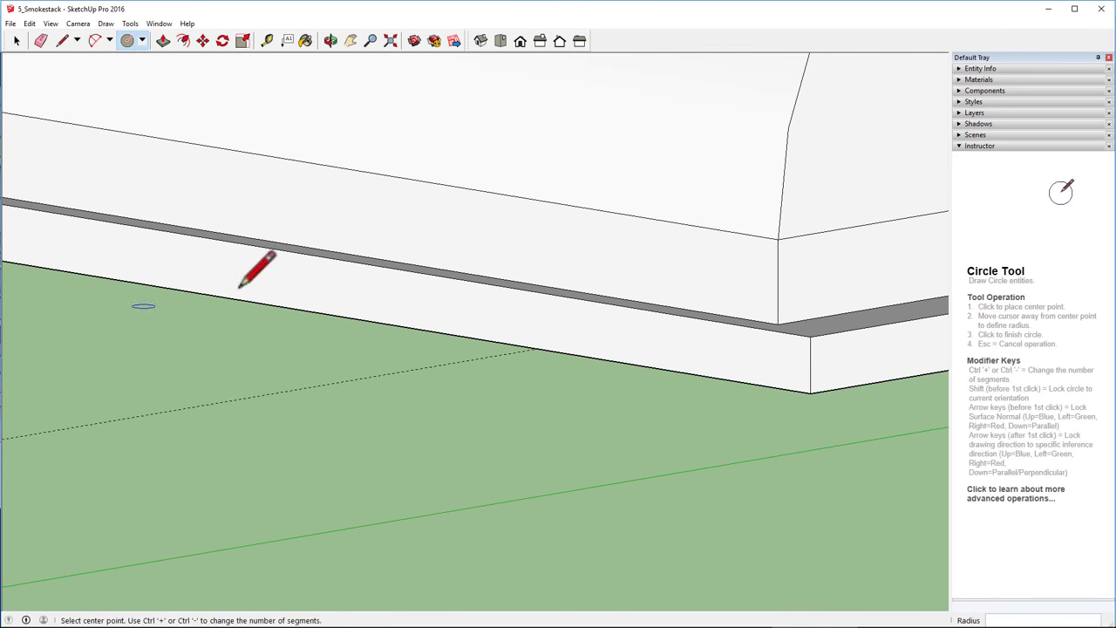
{"action": "left_click", "coordinate": [534, 349]}
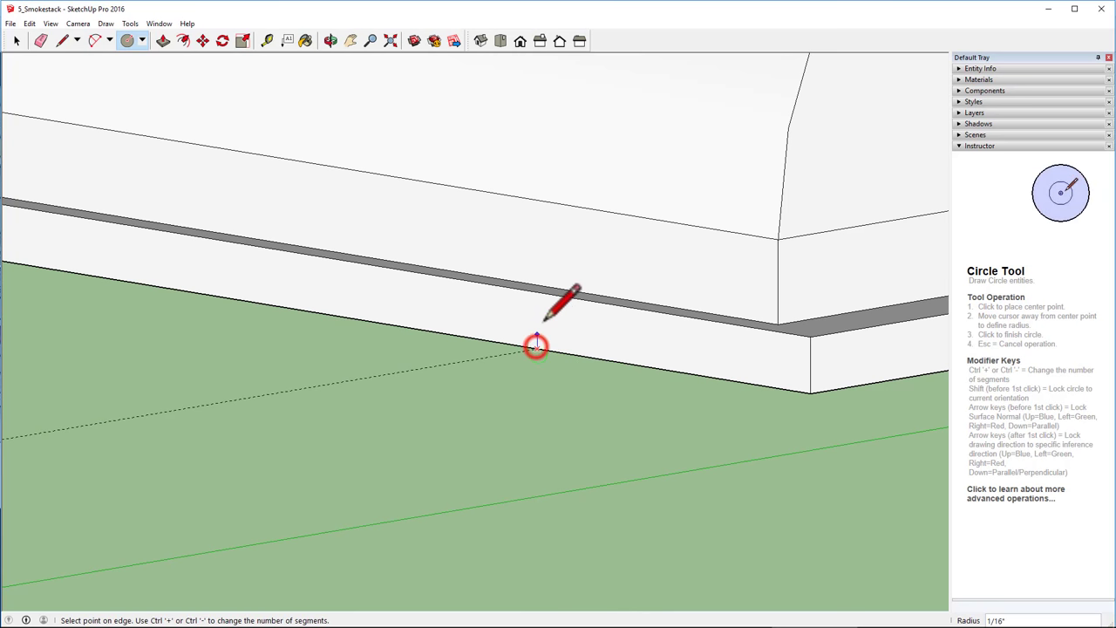
{"action": "left_click", "coordinate": [619, 171]}
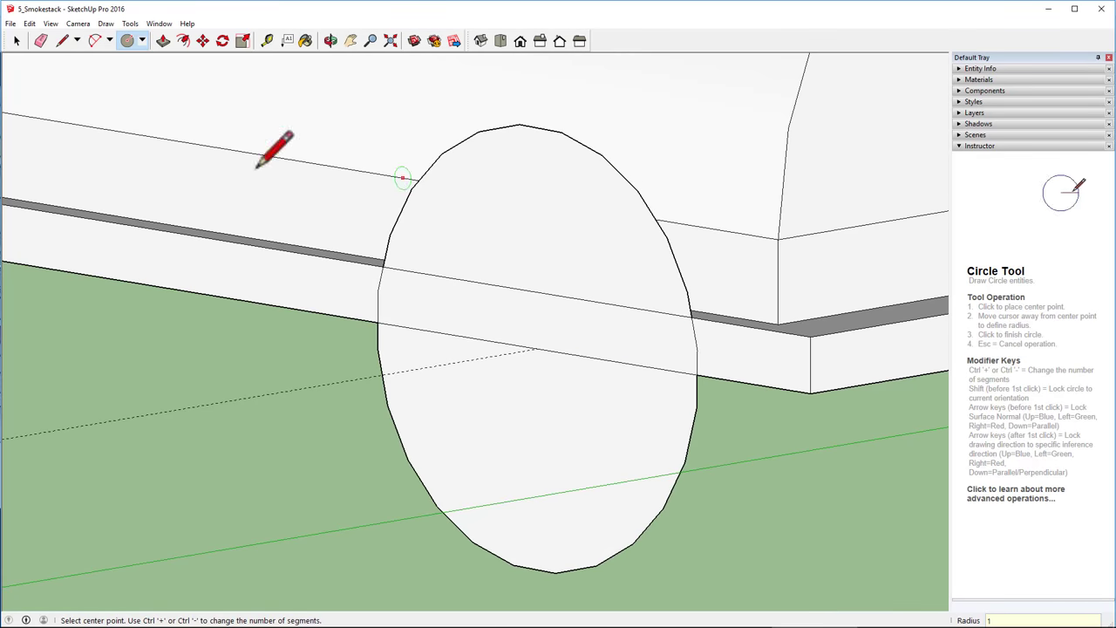
{"action": "scroll", "coordinate": [142, 182], "scroll_direction": "down", "scroll_amount": 2}
{"action": "middle_click_drag", "start_coordinate": [142, 181], "coordinate": [411, 256]}
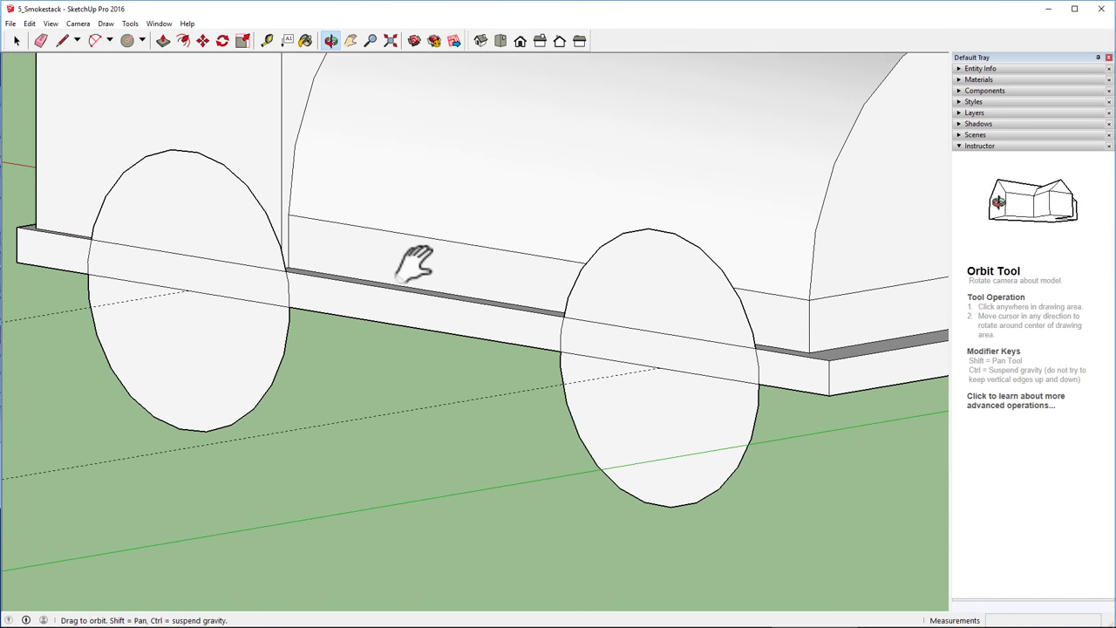
{"action": "left_click", "coordinate": [164, 42]}
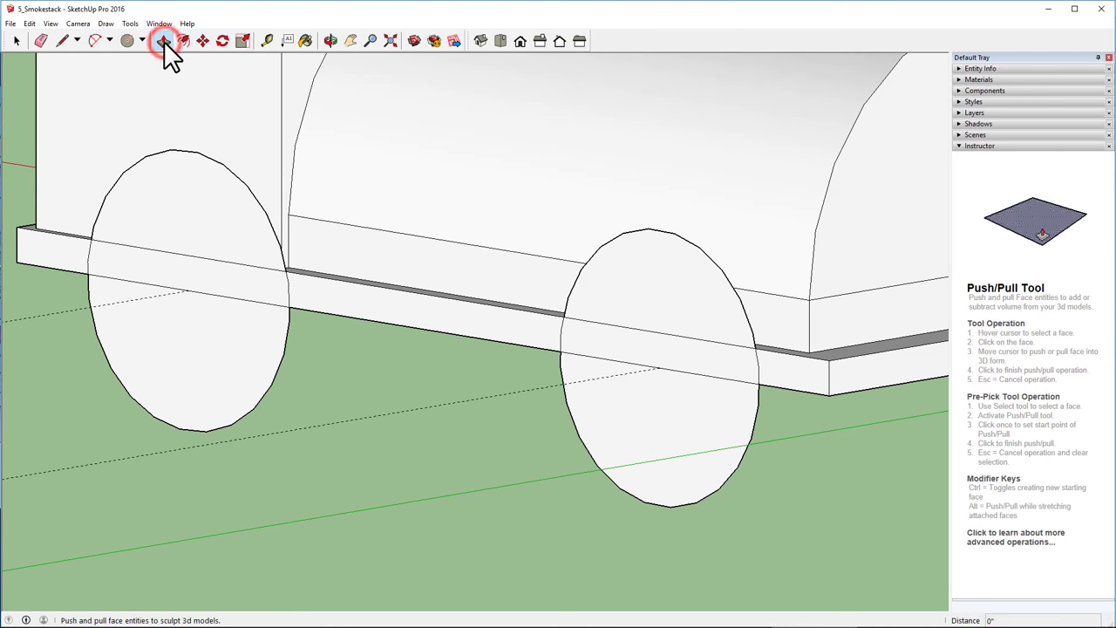
- Extrude both halves of the rear wheel circle out 1/2"
{"action": "left_click", "coordinate": [176, 233]}
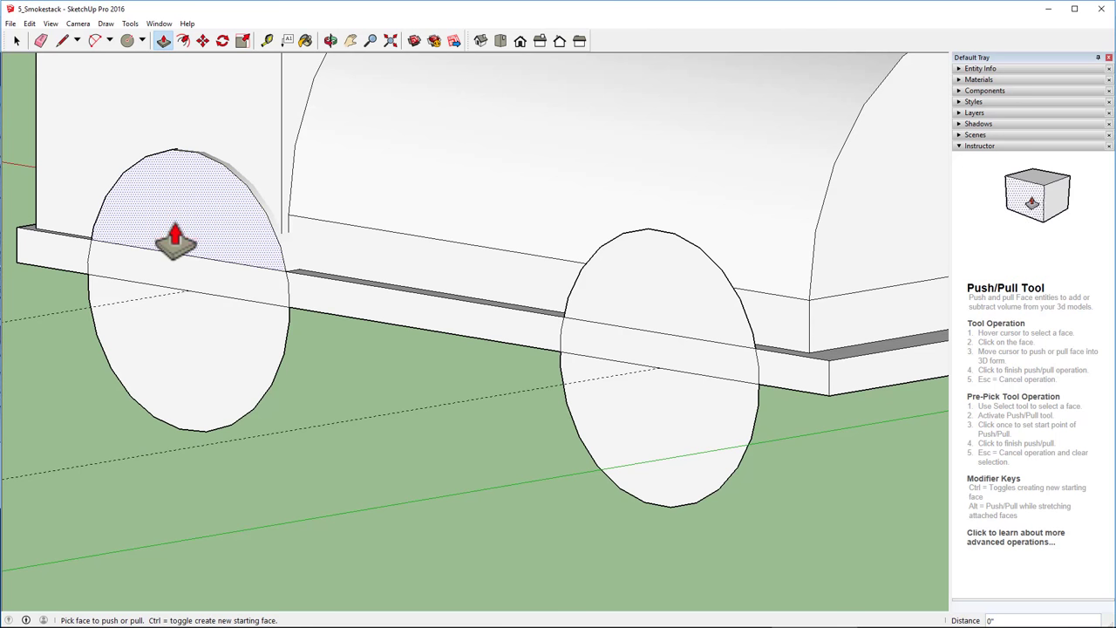
{"action": "left_click", "coordinate": [175, 237]}
{"action": "left_click", "coordinate": [175, 225]}
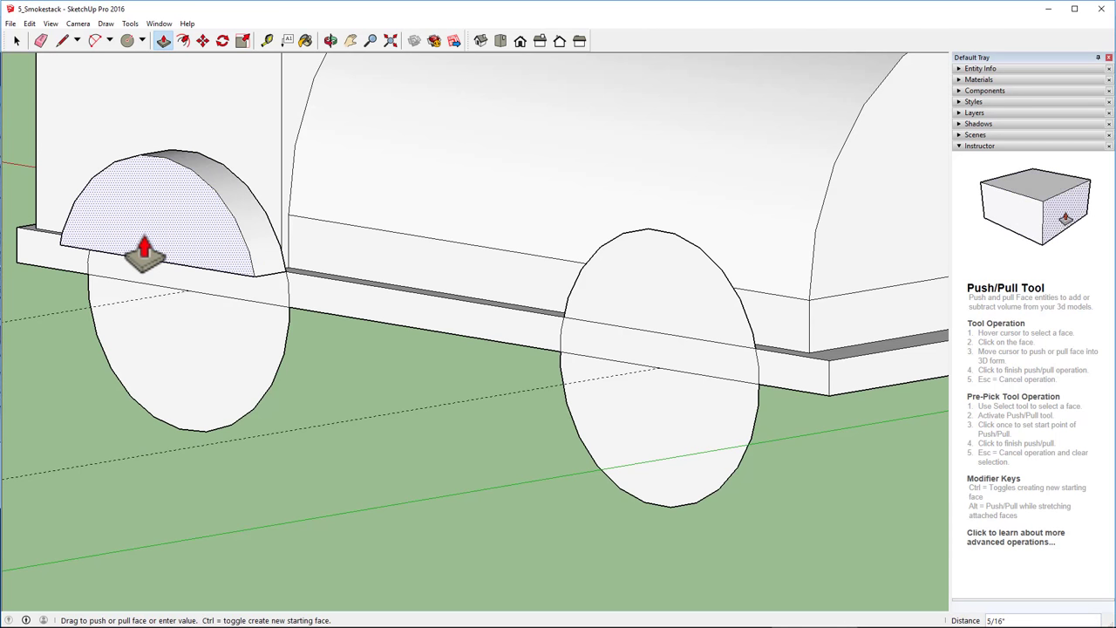
{"action": "middle_click_drag", "start_coordinate": [142, 244], "coordinate": [16, 260]}
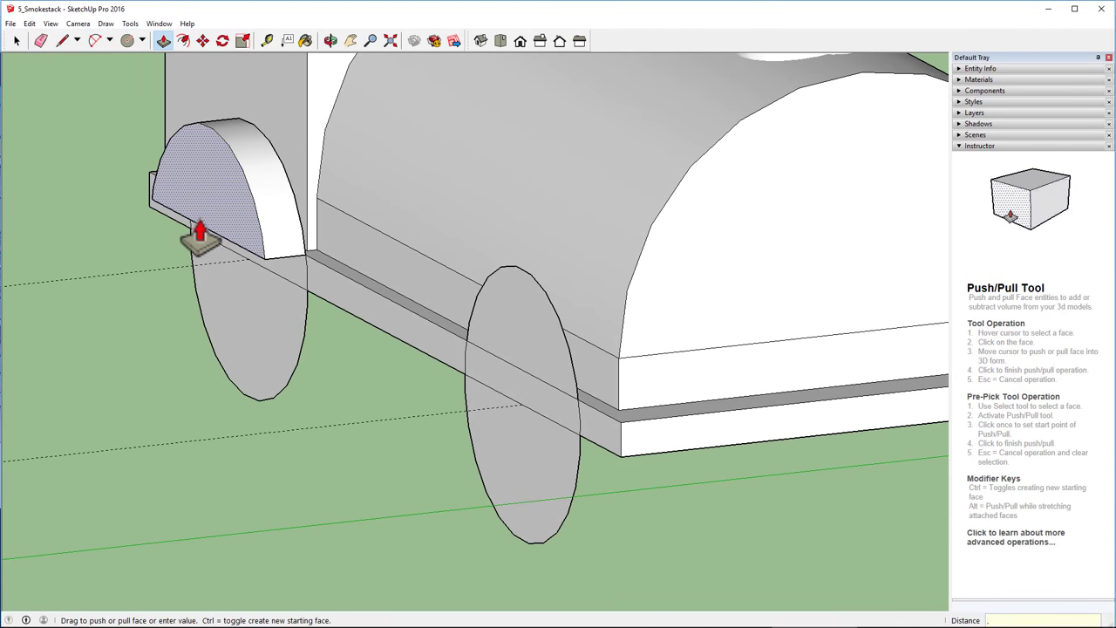
{"action": "key", "text": "Return"}
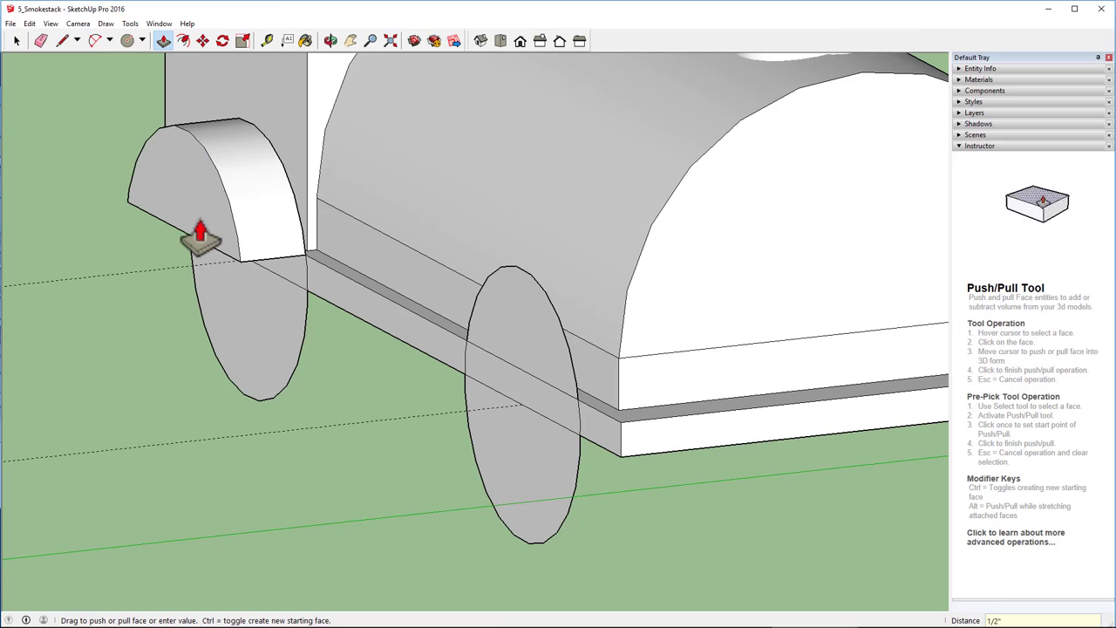
{"action": "left_click", "coordinate": [284, 265]}
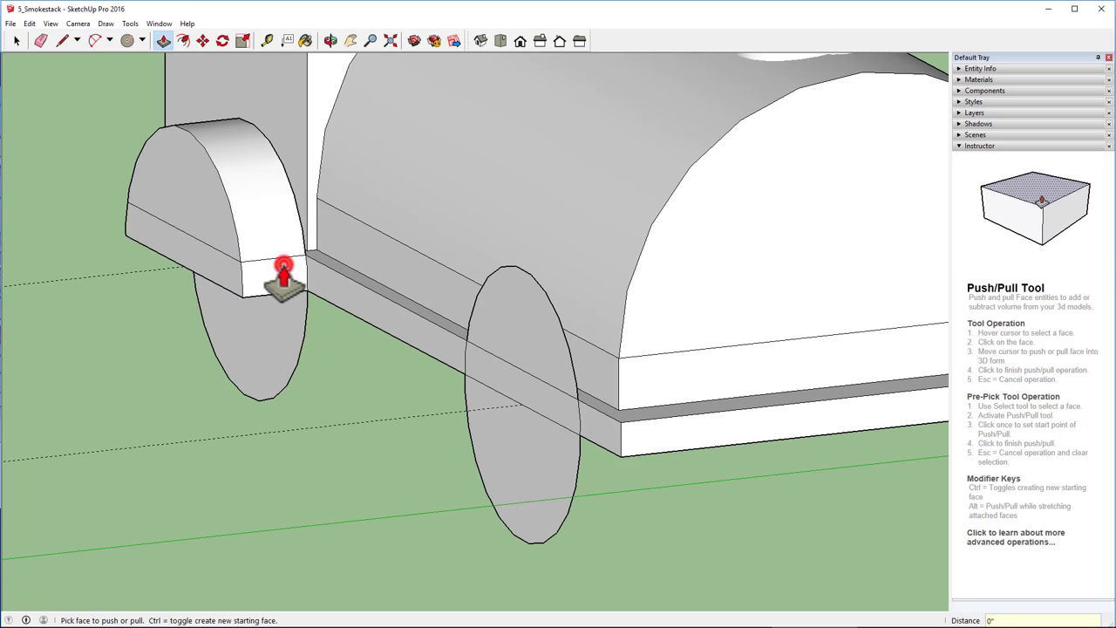
{"action": "double_click", "coordinate": [274, 316]}
- Extrude both halves of the front wheel circle to the same 1/2" depth
{"action": "double_click", "coordinate": [526, 319]}
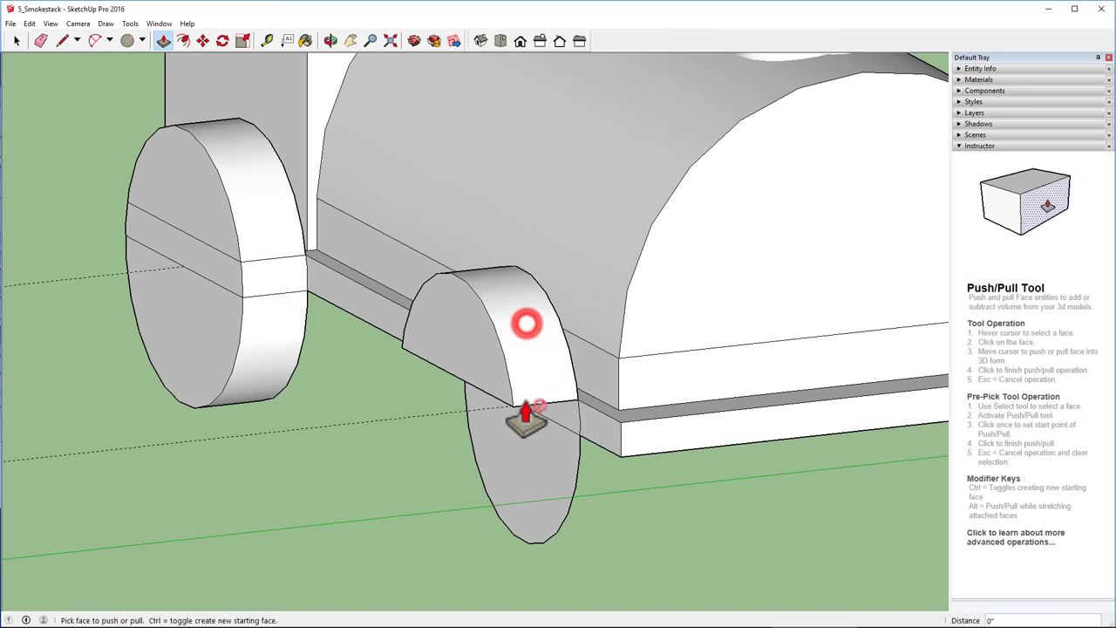
{"action": "left_click", "coordinate": [560, 408]}
{"action": "double_click", "coordinate": [533, 478]}
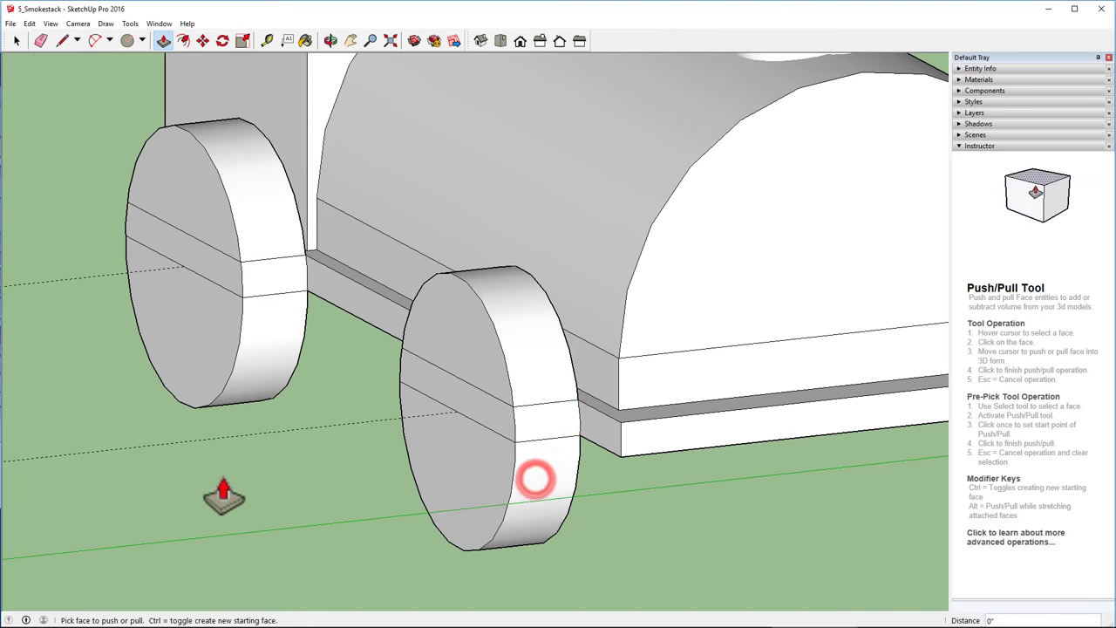
{"action": "middle_click_drag", "start_coordinate": [69, 471], "coordinate": [773, 366]}
{"action": "middle_click_drag", "start_coordinate": [62, 531], "coordinate": [754, 473]}
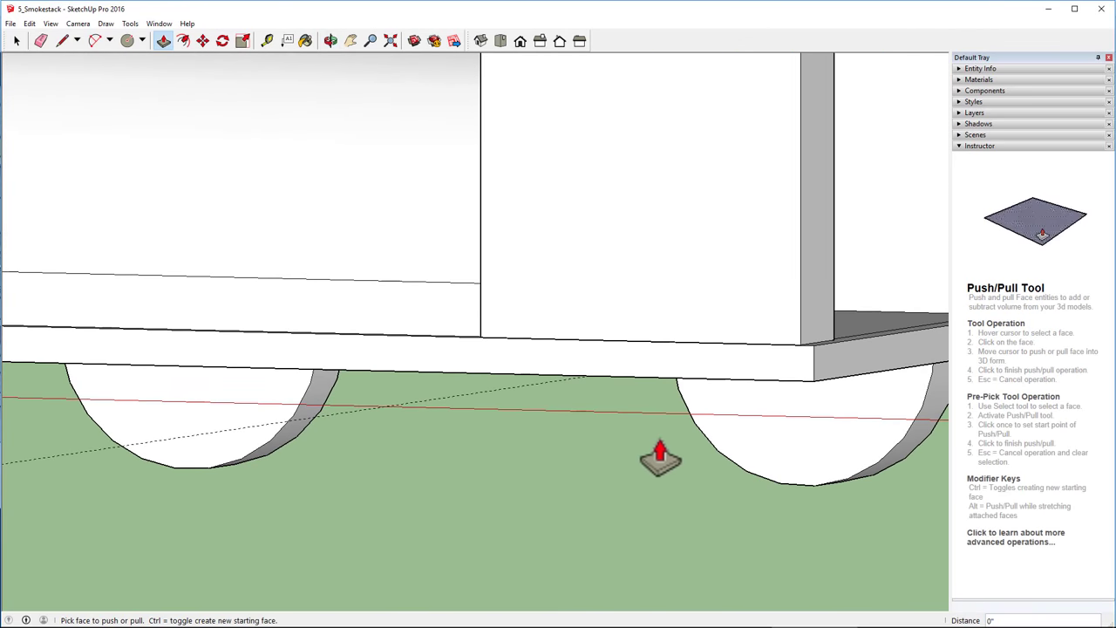
- Draw a 1" radius wheel circle on the chassis edge and thicken both halves into a disc
{"action": "left_click", "coordinate": [125, 41]}
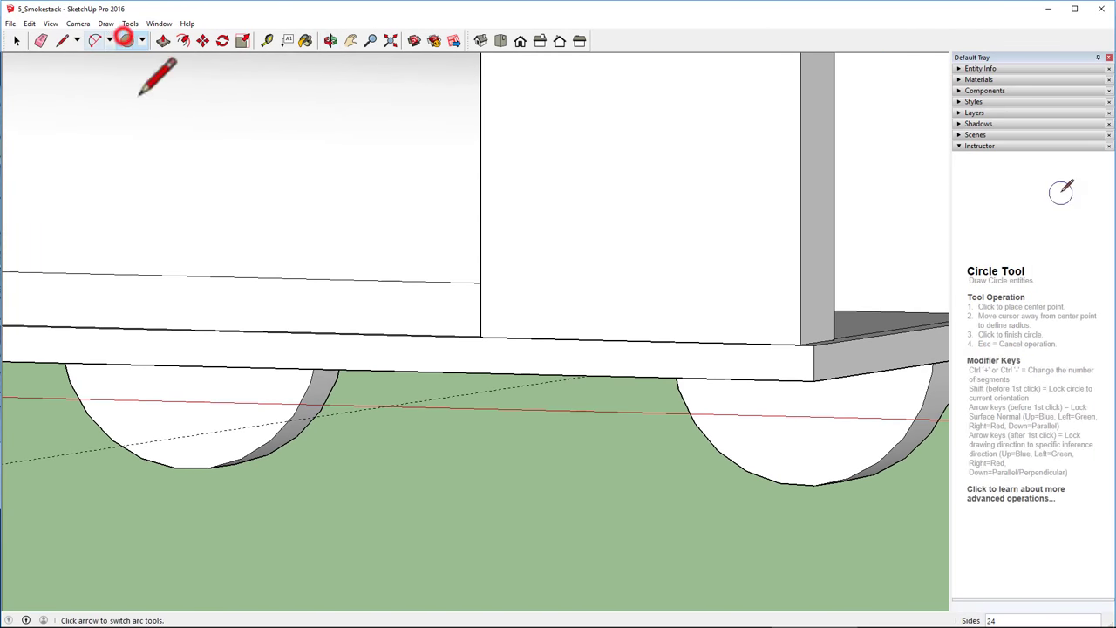
{"action": "left_click", "coordinate": [589, 374]}
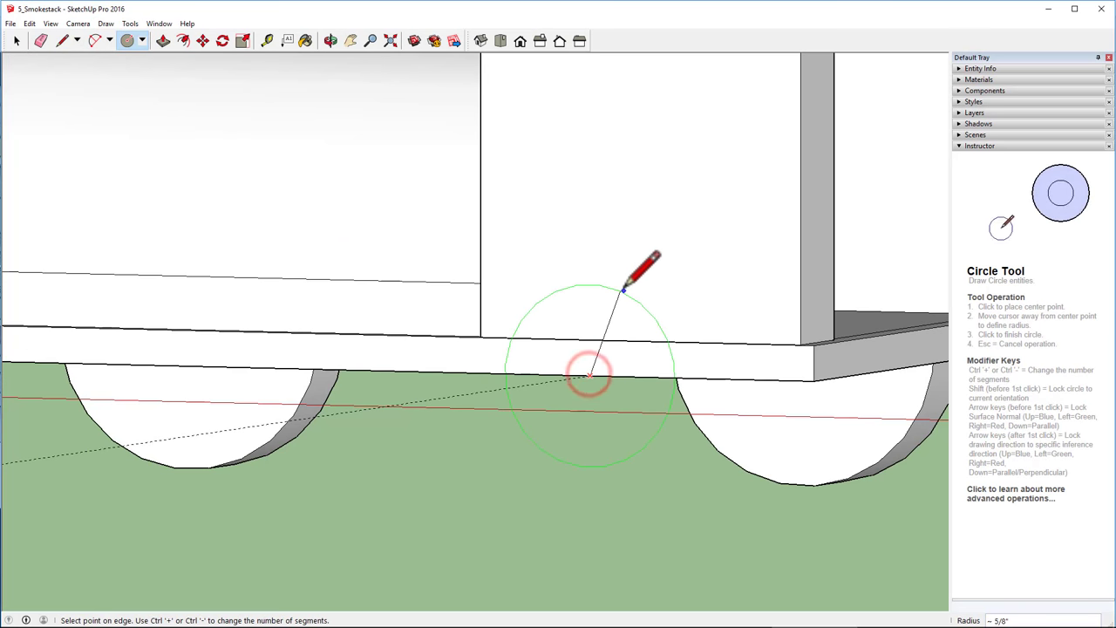
{"action": "left_click", "coordinate": [624, 286]}
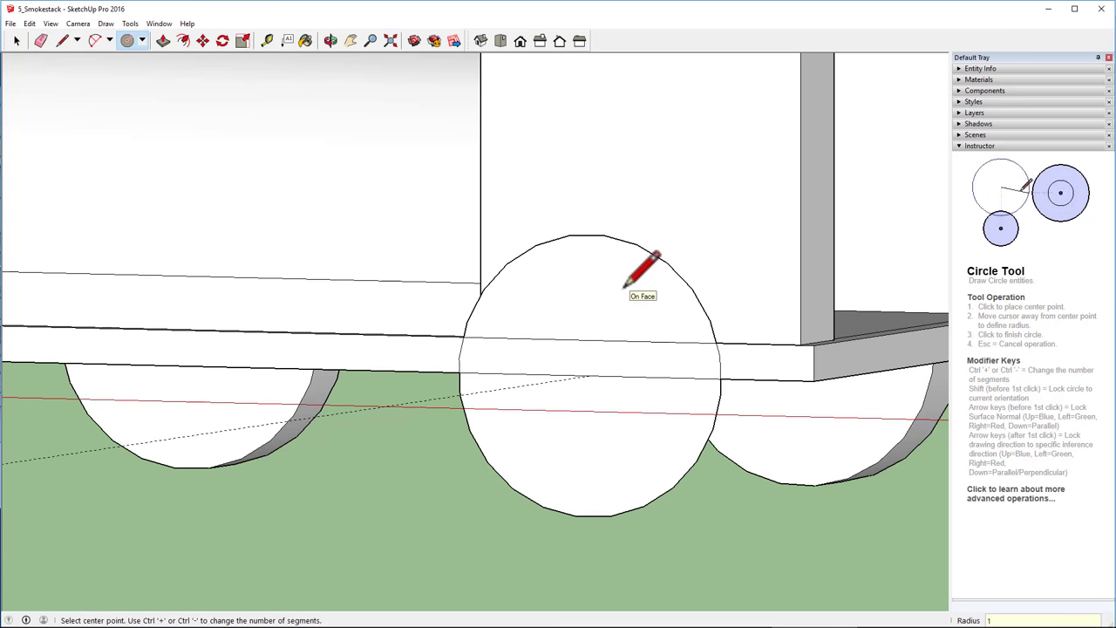
{"action": "left_click", "coordinate": [163, 40]}
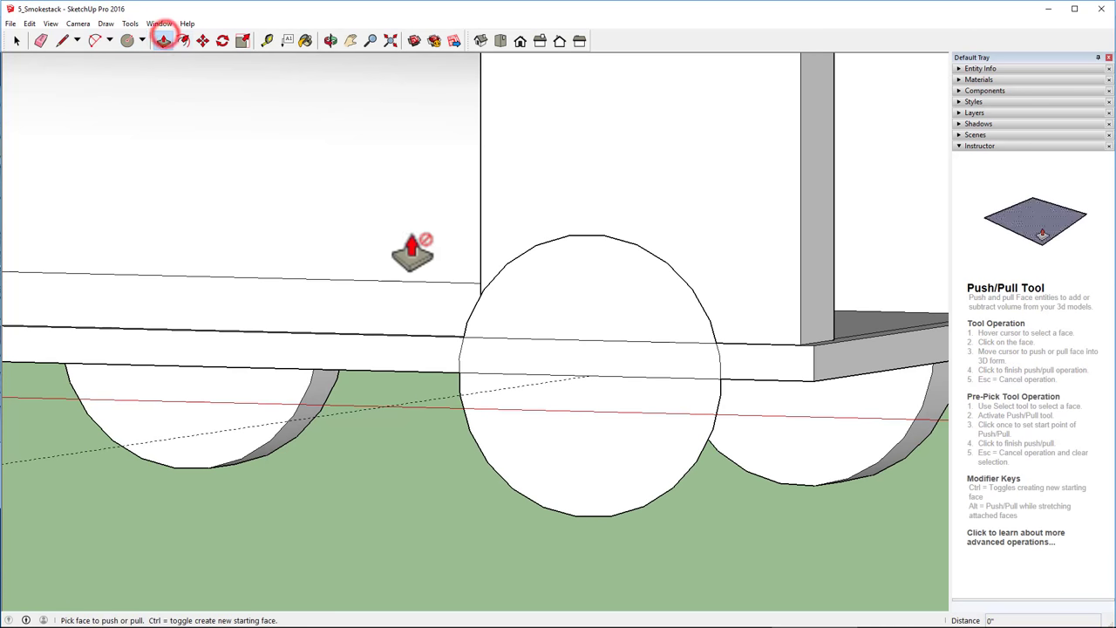
{"action": "left_click", "coordinate": [540, 278]}
{"action": "left_click", "coordinate": [623, 364]}
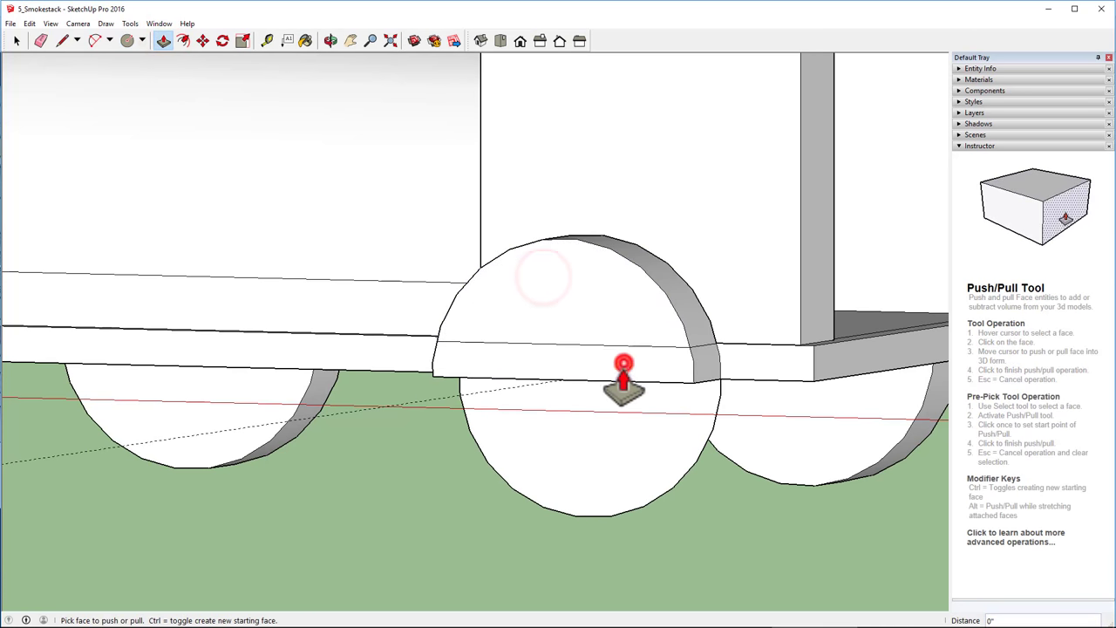
{"action": "left_click", "coordinate": [598, 444]}
{"action": "left_click", "coordinate": [624, 435]}
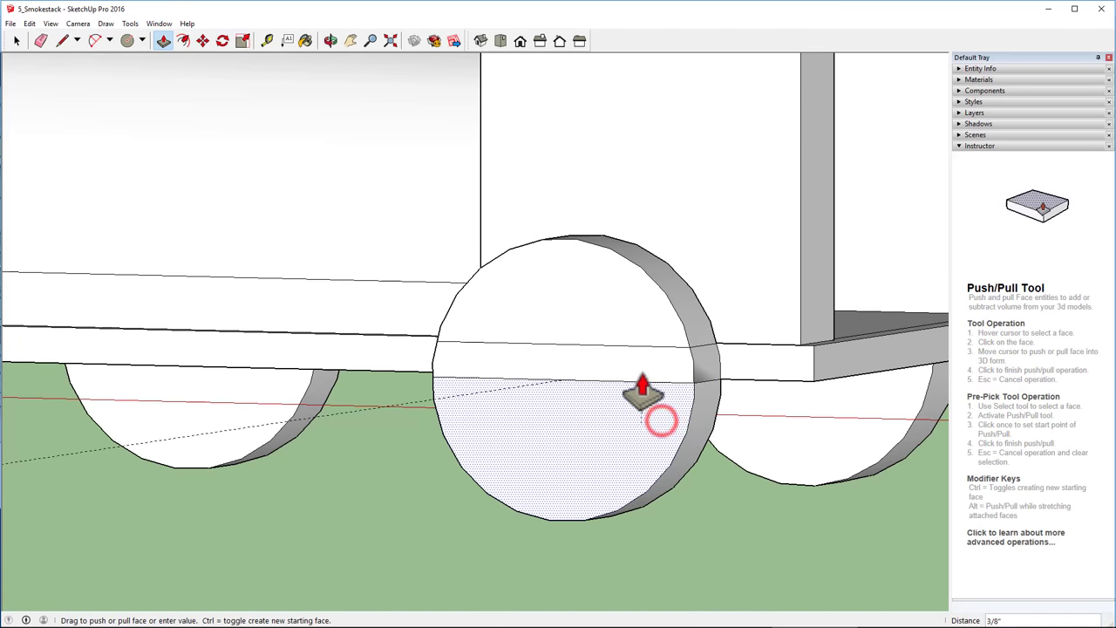
{"action": "left_click", "coordinate": [666, 375]}
{"action": "middle_click_drag", "start_coordinate": [238, 536], "coordinate": [665, 523]}
- Add a 1" radius front wheel on the chassis bottom edge and thicken it to match
{"action": "key", "text": "c"}
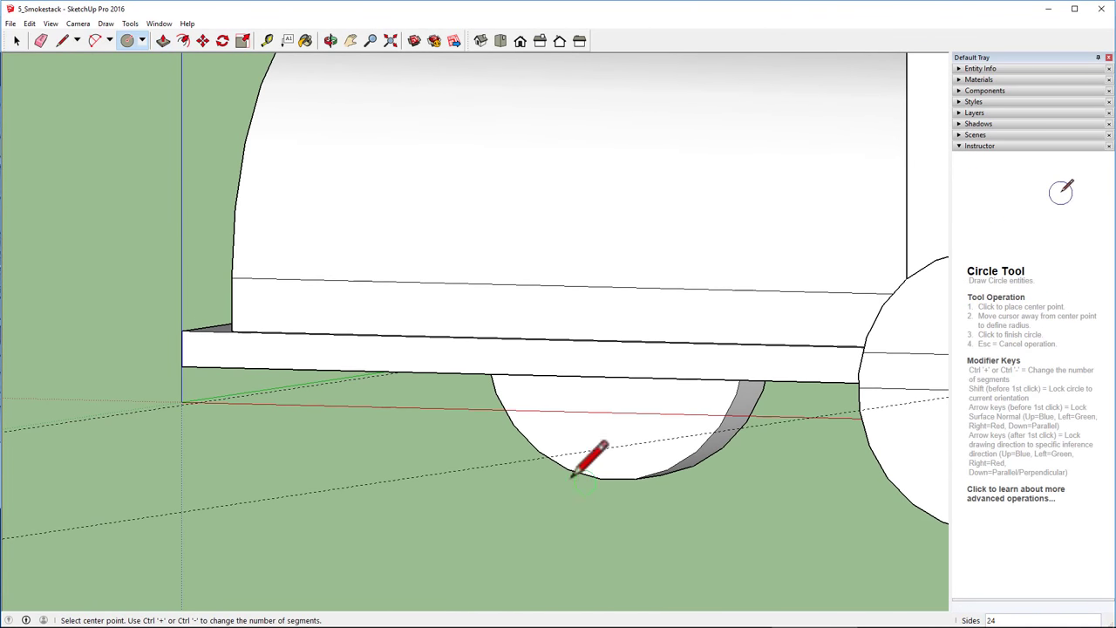
{"action": "left_click", "coordinate": [400, 372]}
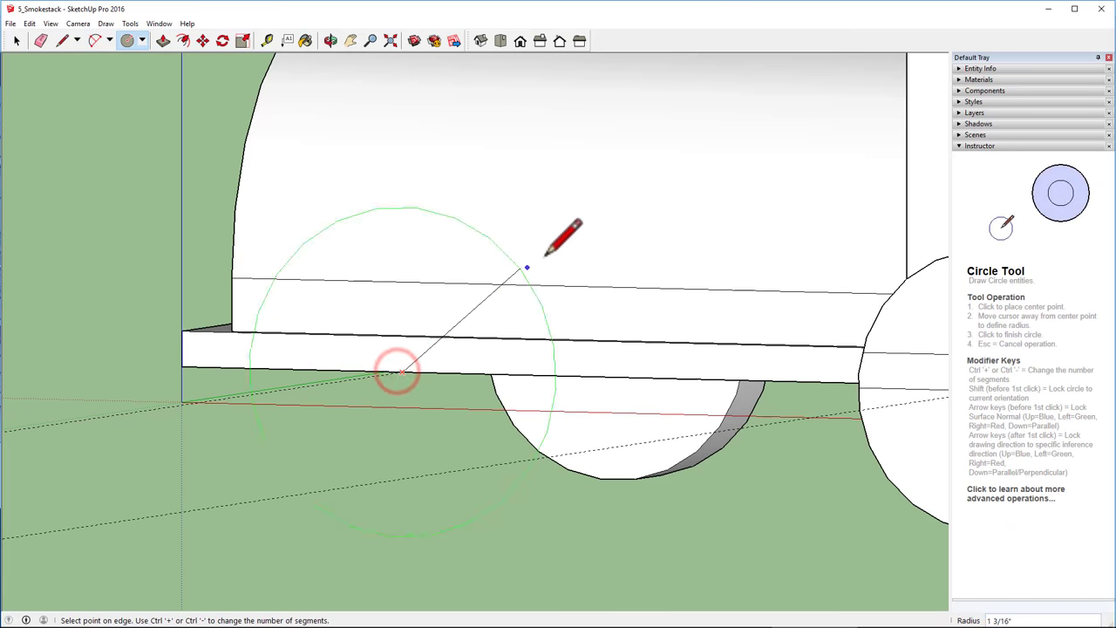
{"action": "key", "text": "Return"}
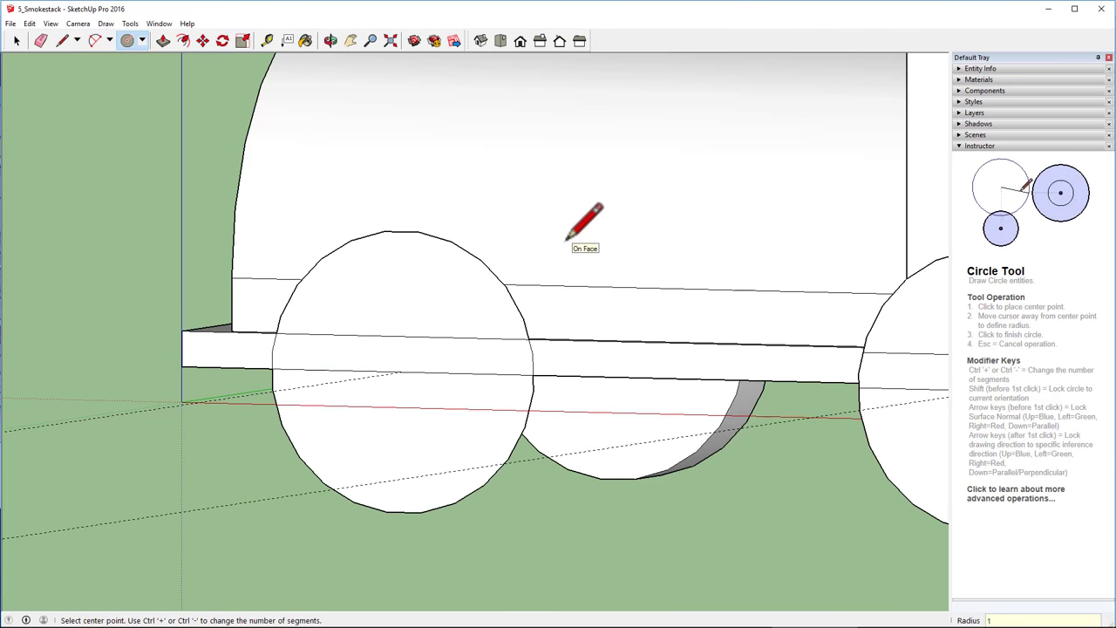
{"action": "left_click", "coordinate": [166, 39]}
{"action": "left_click_drag", "start_coordinate": [406, 309], "coordinate": [428, 368]}
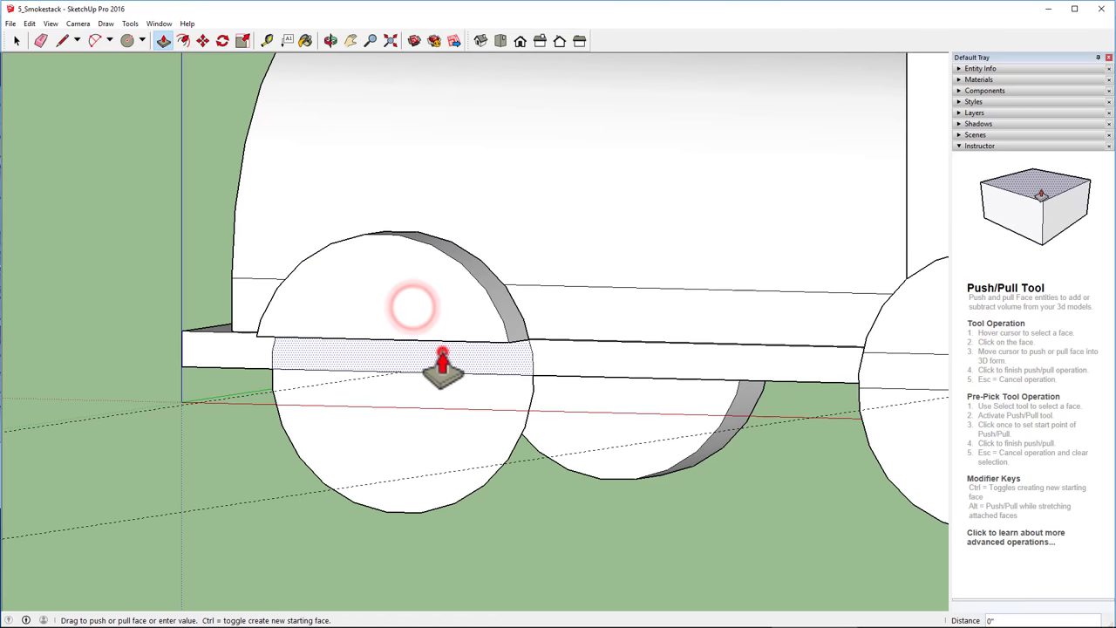
{"action": "double_click", "coordinate": [459, 436]}
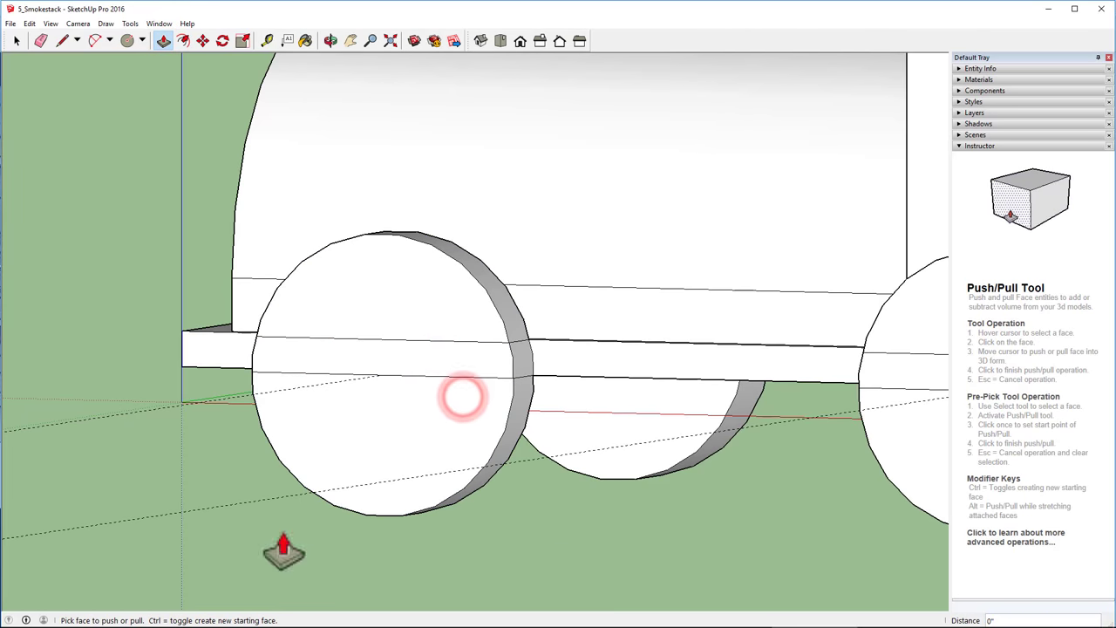
{"action": "middle_click_drag", "start_coordinate": [75, 436], "coordinate": [515, 462]}
{"action": "key", "text": "p"}
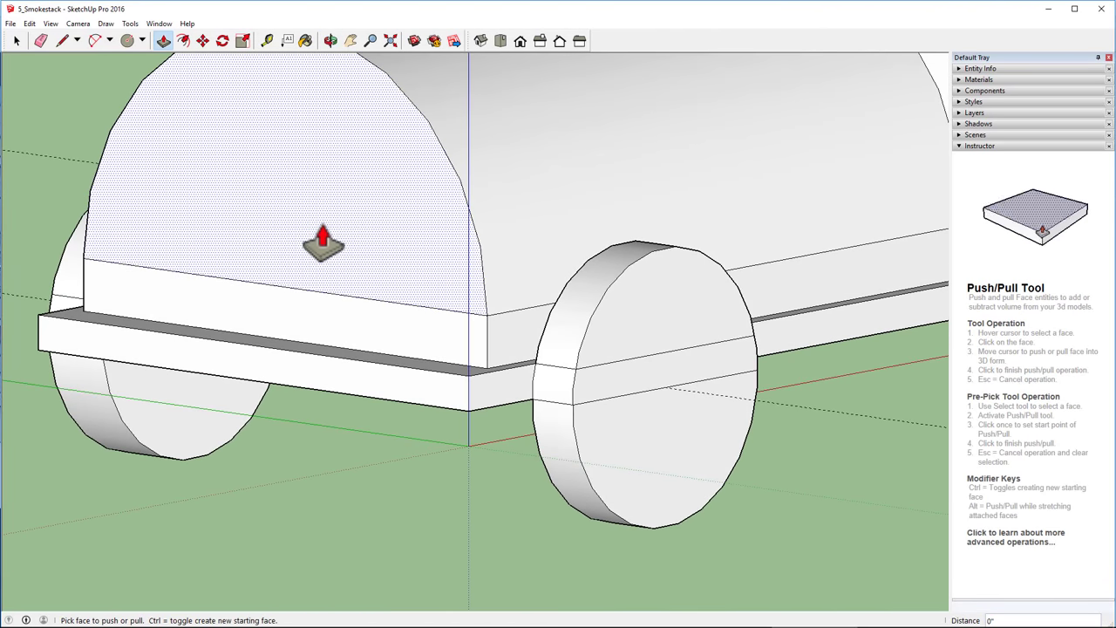
- Erase the stray lines across the near-side wheel faces and rims, plus the dashed guide line
{"action": "left_click", "coordinate": [40, 39]}
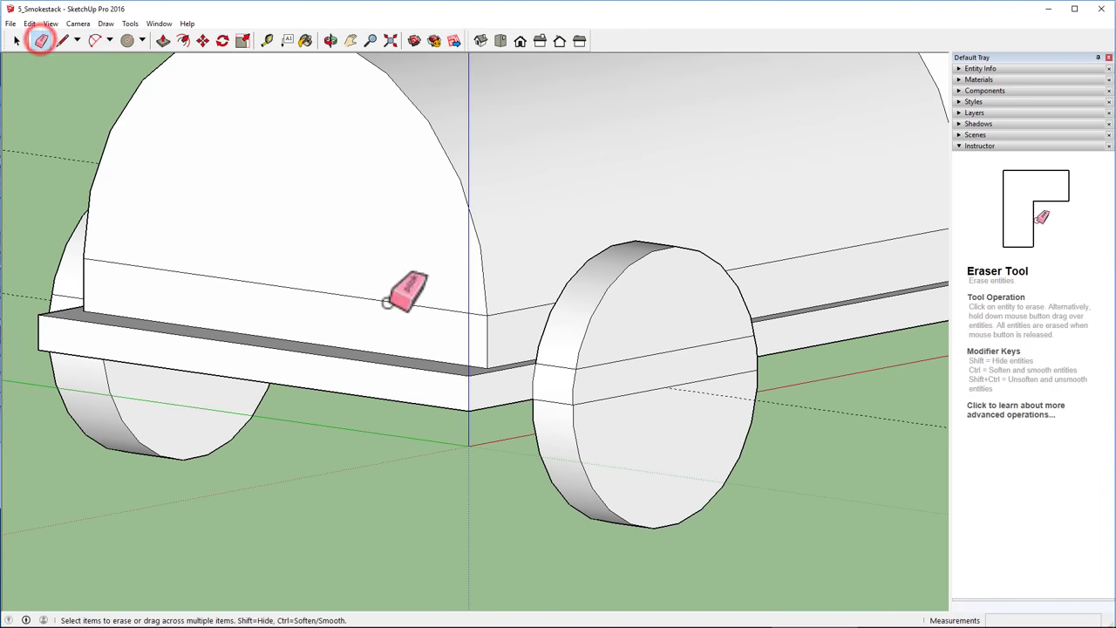
{"action": "left_click", "coordinate": [639, 355]}
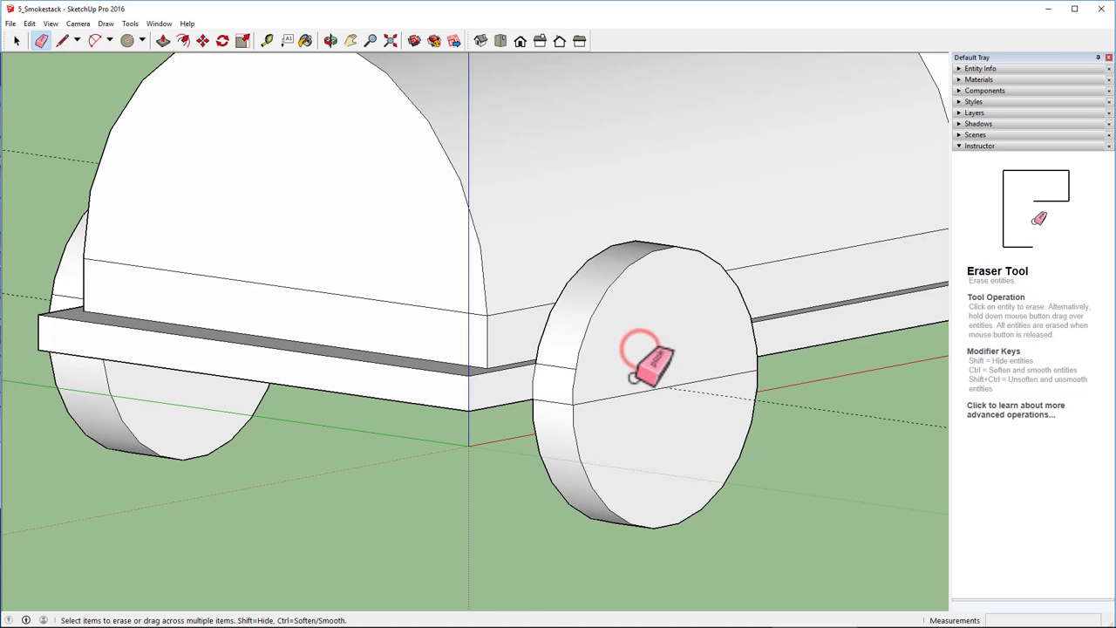
{"action": "left_click", "coordinate": [634, 390]}
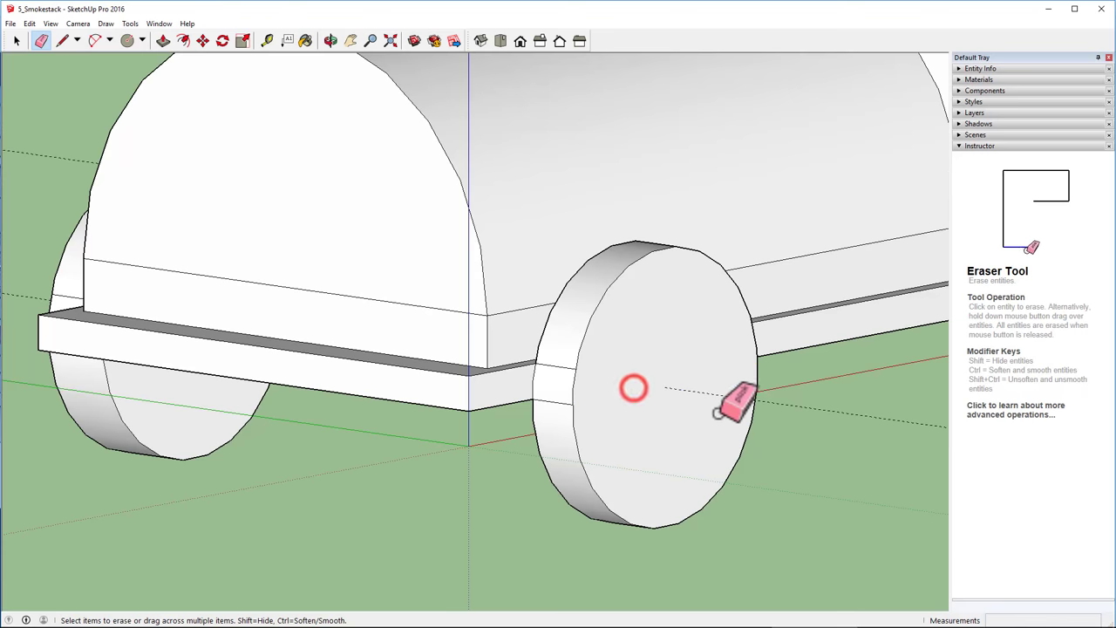
{"action": "left_click", "coordinate": [859, 393]}
{"action": "left_click", "coordinate": [555, 364]}
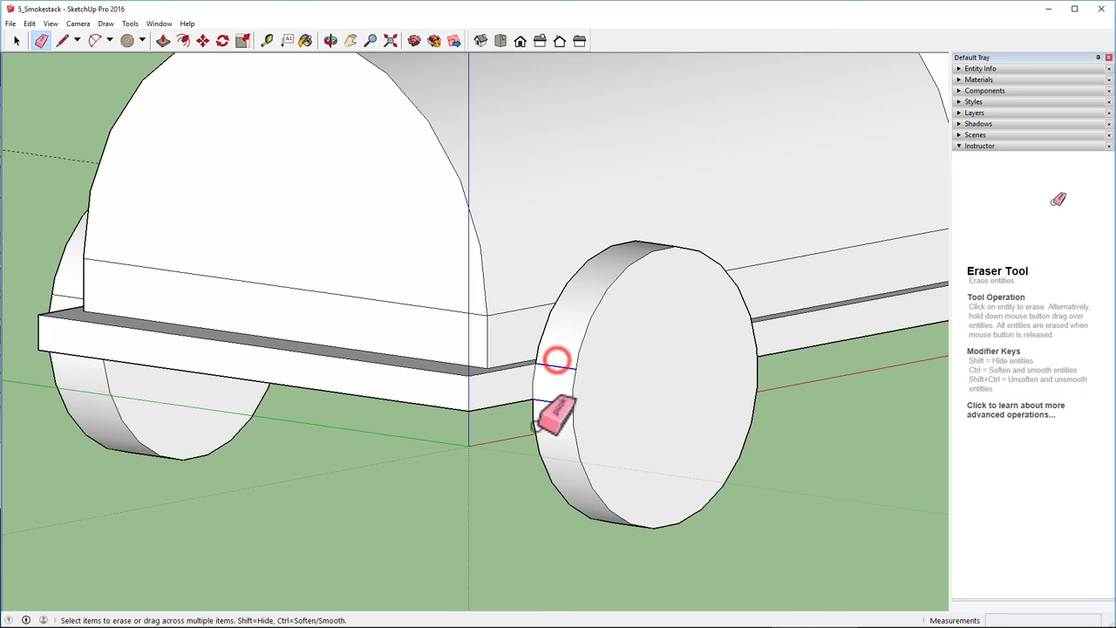
{"action": "mouse_move", "coordinate": [823, 461]}
{"action": "middle_mouse_down"}
{"action": "mouse_move", "coordinate": [771, 484]}
{"action": "mouse_move", "coordinate": [273, 496]}
{"action": "middle_mouse_up"}
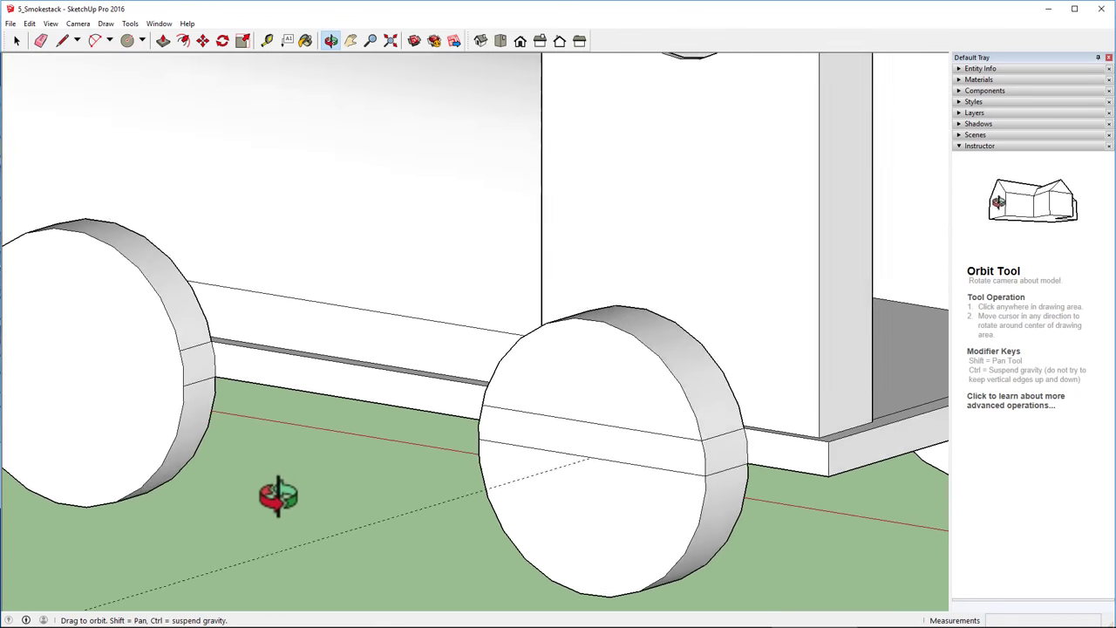
{"action": "left_click", "coordinate": [182, 328]}
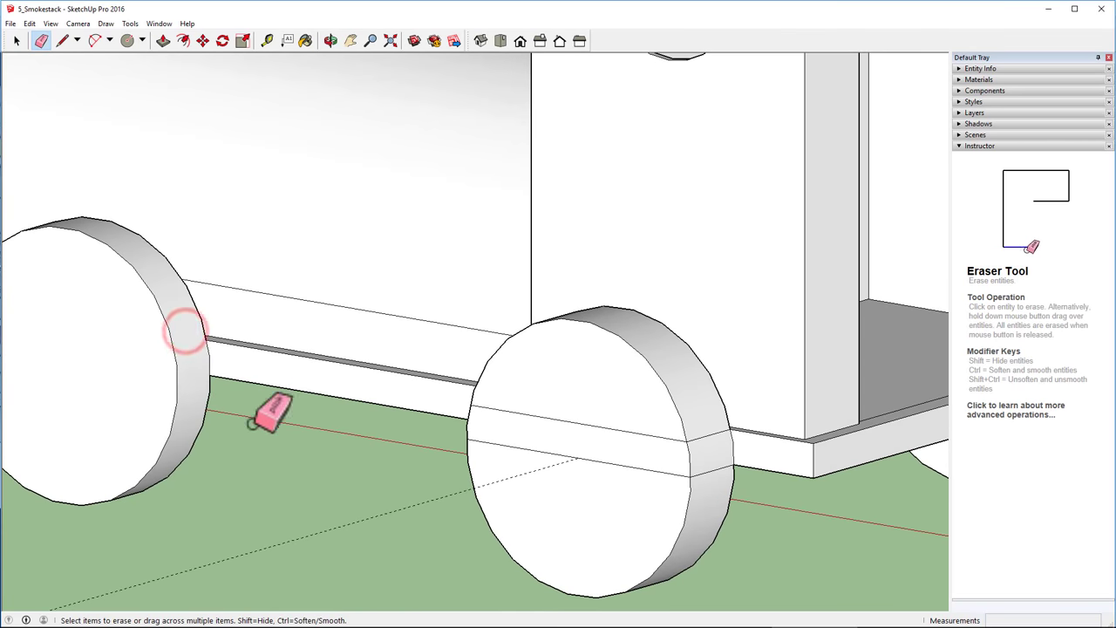
{"action": "mouse_move", "coordinate": [371, 496]}
{"action": "left_mouse_down"}
{"action": "mouse_move", "coordinate": [419, 542]}
{"action": "mouse_move", "coordinate": [429, 532]}
{"action": "left_mouse_up"}
{"action": "mouse_move", "coordinate": [580, 410]}
{"action": "left_mouse_down"}
{"action": "mouse_move", "coordinate": [566, 455]}
{"action": "mouse_move", "coordinate": [707, 448]}
{"action": "mouse_move", "coordinate": [730, 461]}
{"action": "left_mouse_up"}
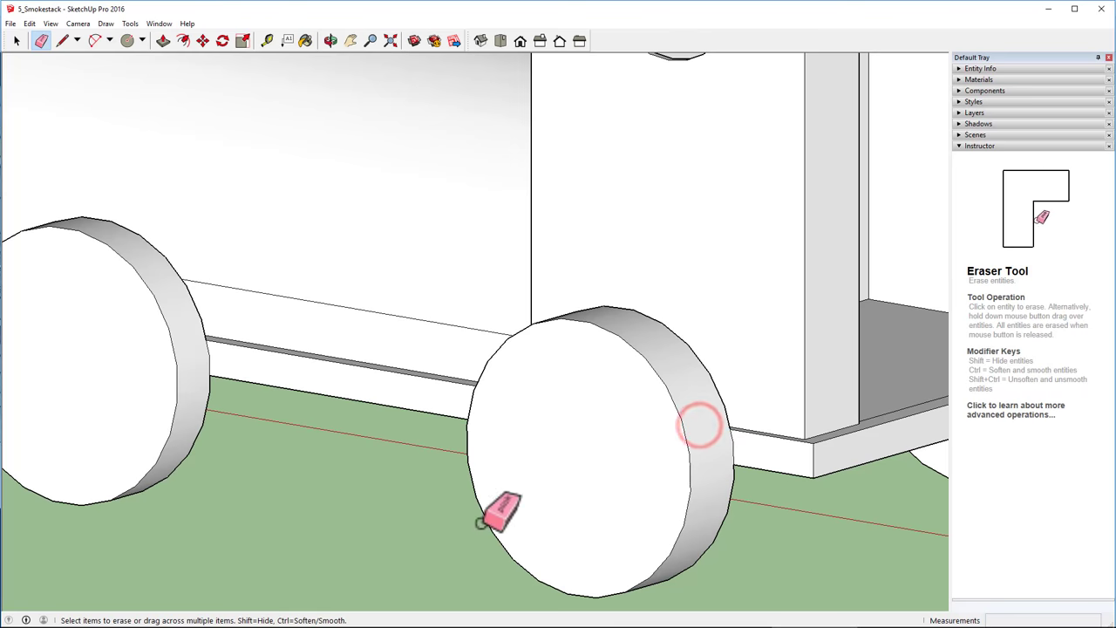
{"action": "mouse_move", "coordinate": [394, 505]}
{"action": "middle_mouse_down"}
{"action": "mouse_move", "coordinate": [772, 526]}
{"action": "mouse_move", "coordinate": [829, 379]}
{"action": "middle_mouse_up"}
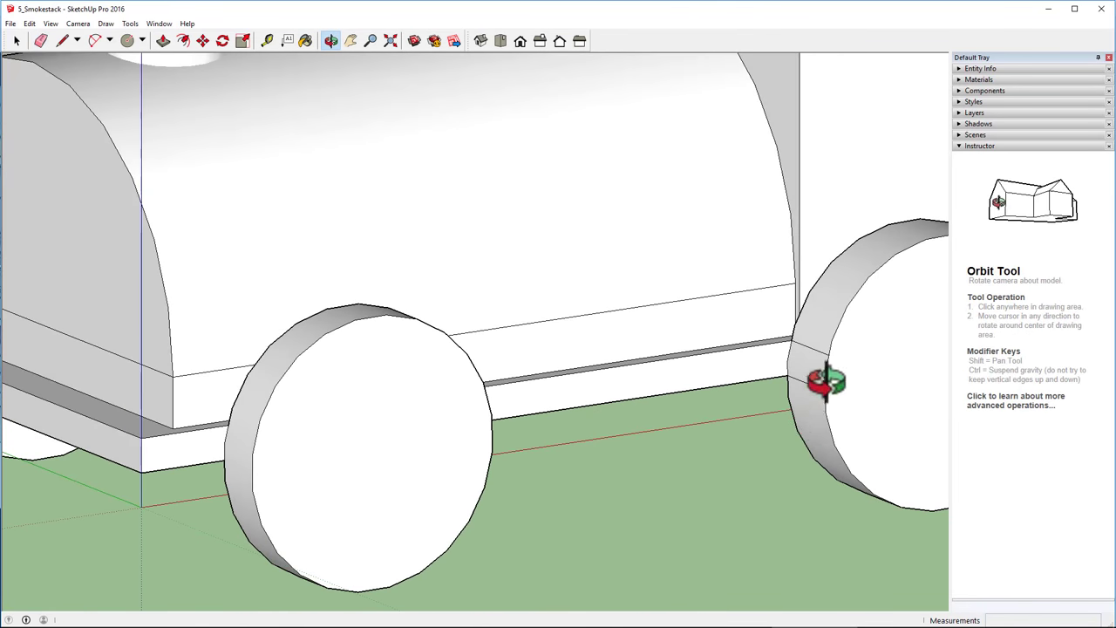
{"action": "left_click", "coordinate": [804, 338]}
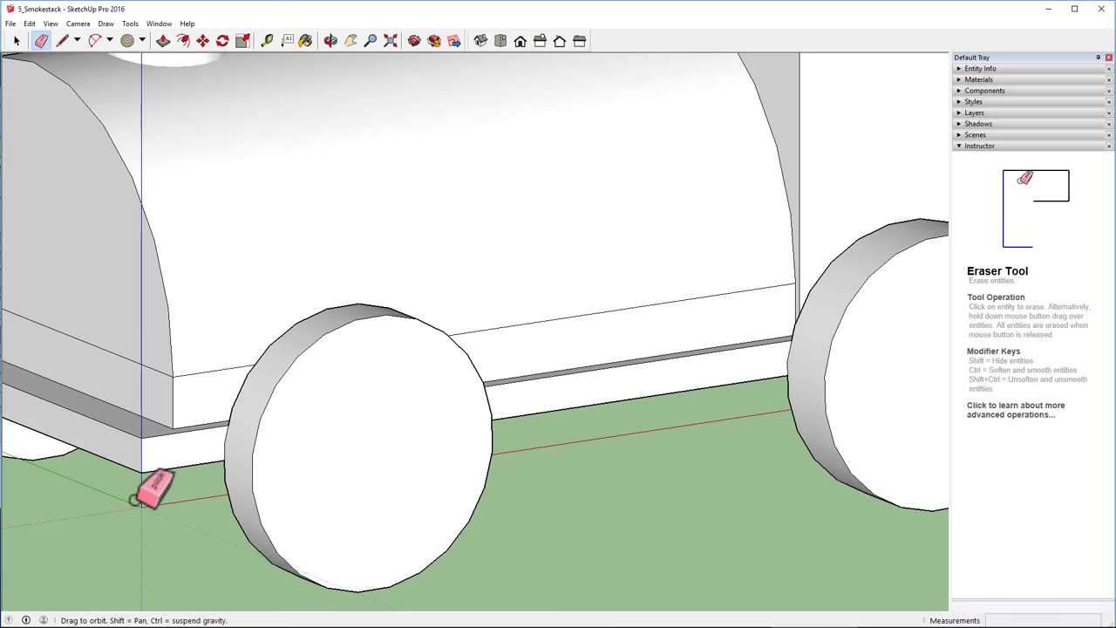
- Clear the lines across the wheel faces and rims on the locomotive's other side
{"action": "mouse_move", "coordinate": [151, 489]}
{"action": "middle_mouse_down"}
{"action": "mouse_move", "coordinate": [212, 421]}
{"action": "mouse_move", "coordinate": [851, 451]}
{"action": "mouse_move", "coordinate": [871, 378]}
{"action": "middle_mouse_up"}
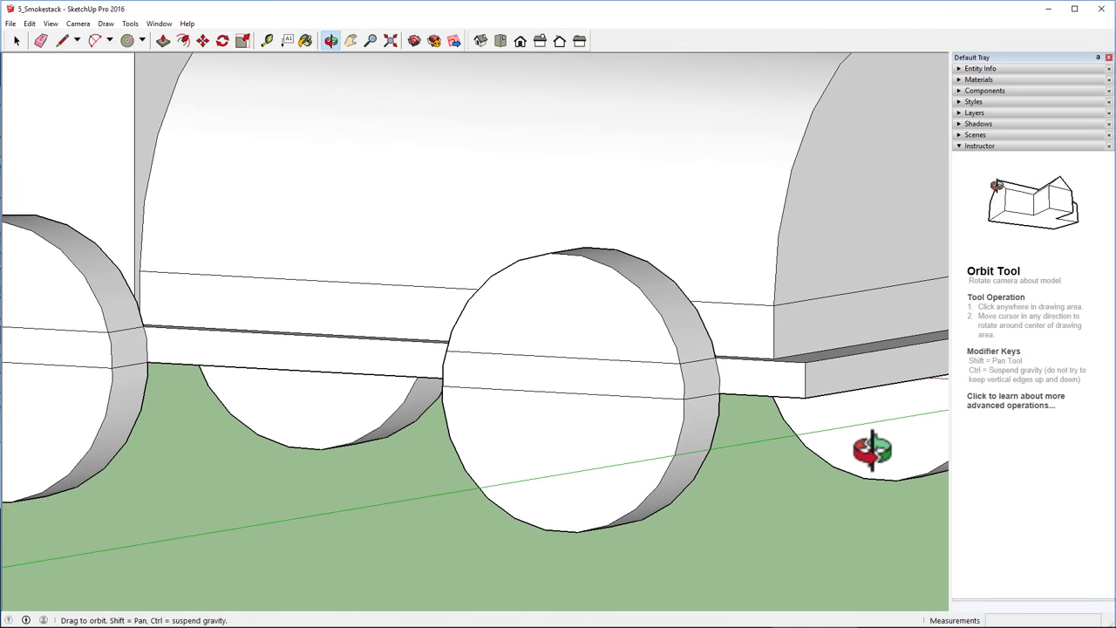
{"action": "left_click", "coordinate": [694, 351]}
{"action": "left_click_drag", "start_coordinate": [601, 348], "coordinate": [586, 408]}
{"action": "mouse_move", "coordinate": [349, 475]}
{"action": "middle_mouse_down"}
{"action": "mouse_move", "coordinate": [391, 488]}
{"action": "mouse_move", "coordinate": [752, 510]}
{"action": "middle_mouse_up"}
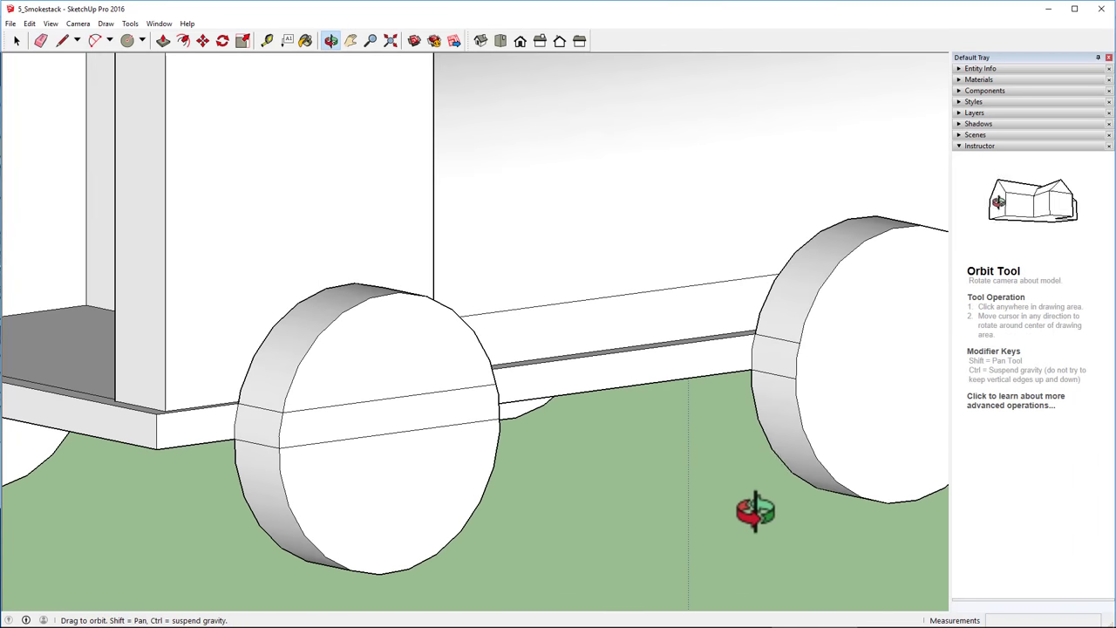
{"action": "left_click_drag", "start_coordinate": [775, 335], "coordinate": [765, 389]}
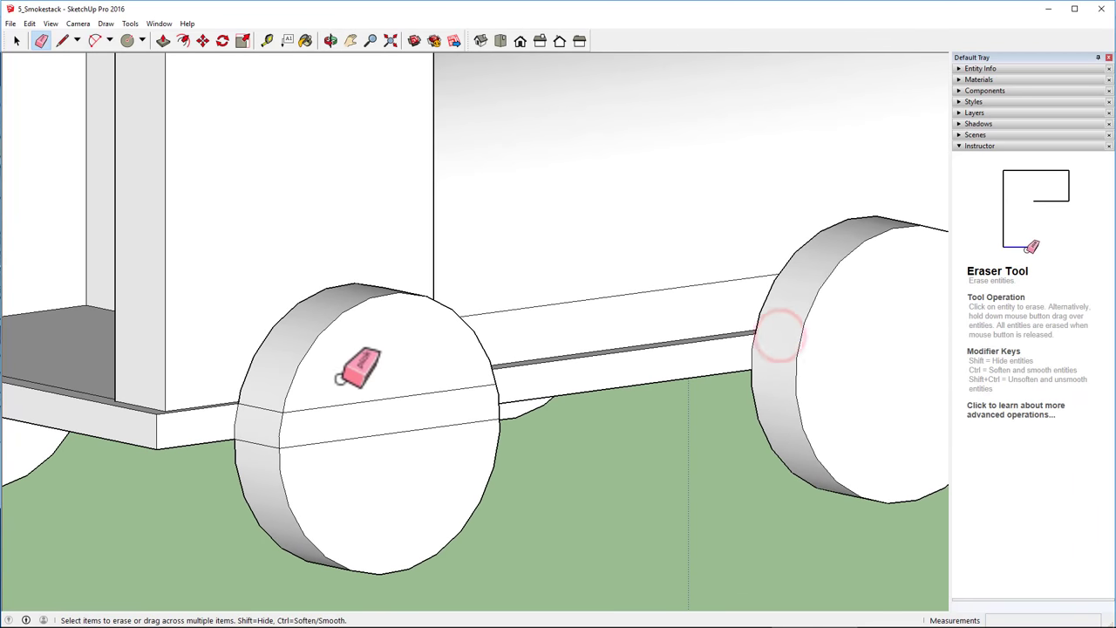
{"action": "left_click_drag", "start_coordinate": [341, 378], "coordinate": [353, 470]}
{"action": "left_click_drag", "start_coordinate": [269, 392], "coordinate": [246, 455]}
- Erase the remaining rim lines on the last wheels, orbiting around the cab to reach them
{"action": "key", "text": "o"}
{"action": "left_click_drag", "start_coordinate": [596, 469], "coordinate": [179, 506]}
{"action": "key", "text": "e"}
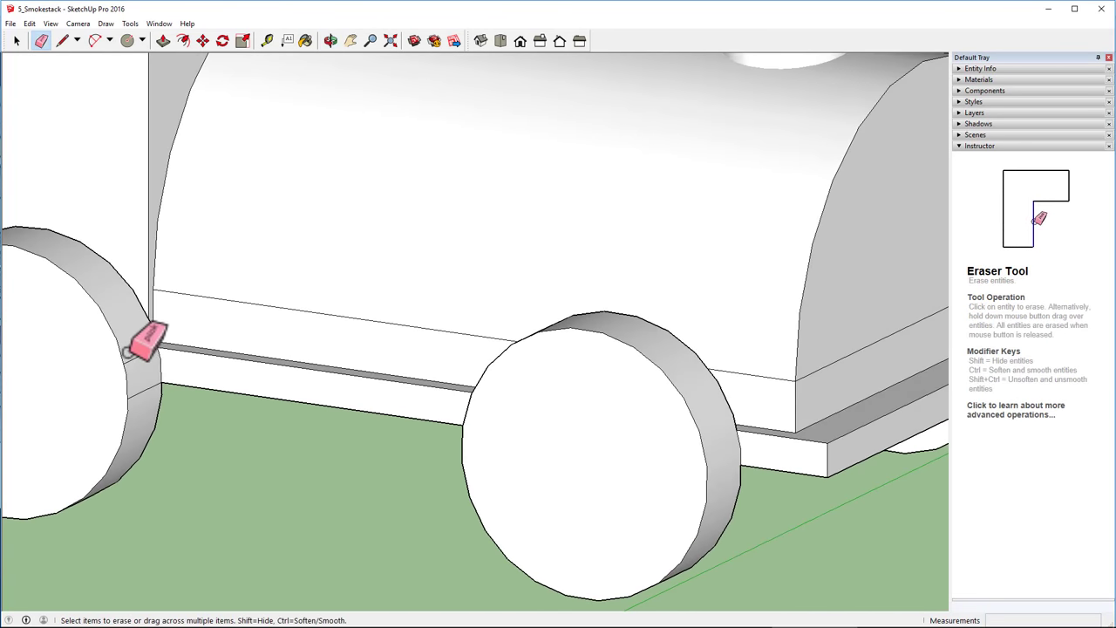
{"action": "mouse_move", "coordinate": [133, 350]}
{"action": "left_mouse_down"}
{"action": "mouse_move", "coordinate": [140, 402]}
{"action": "mouse_move", "coordinate": [105, 427]}
{"action": "mouse_move", "coordinate": [21, 426]}
{"action": "mouse_move", "coordinate": [299, 439]}
{"action": "mouse_move", "coordinate": [549, 419]}
{"action": "mouse_move", "coordinate": [726, 422]}
{"action": "mouse_move", "coordinate": [720, 520]}
{"action": "left_mouse_up"}
{"action": "key", "text": "o"}
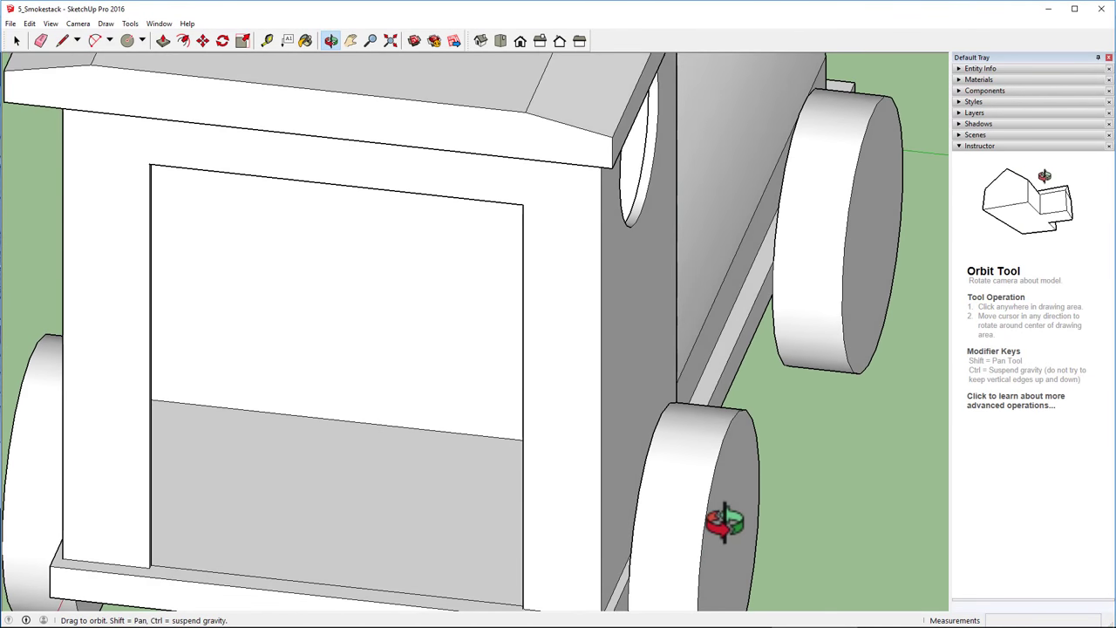
{"action": "key", "text": "e"}
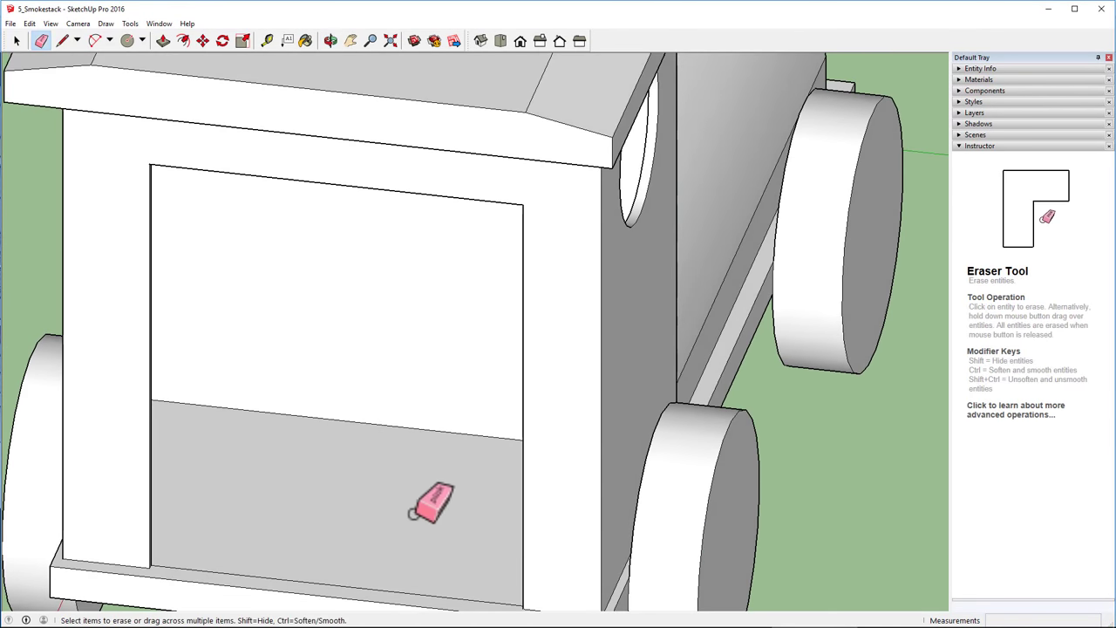
{"action": "left_click", "coordinate": [222, 569]}
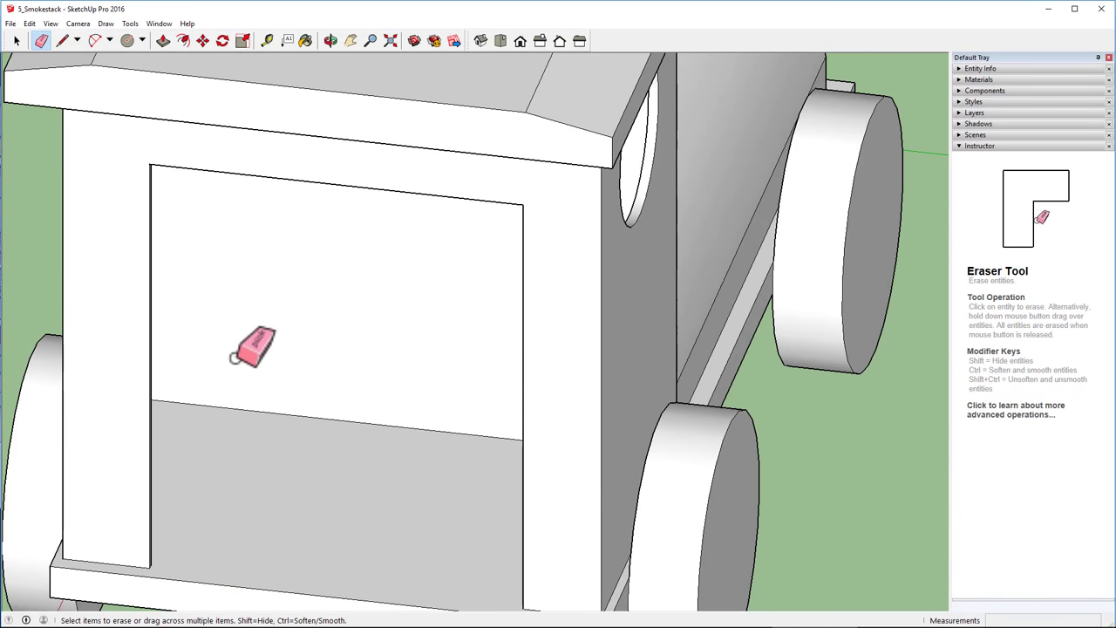
{"action": "key", "text": "o"}
{"action": "mouse_move", "coordinate": [251, 347]}
{"action": "left_mouse_down"}
{"action": "mouse_move", "coordinate": [312, 360]}
{"action": "mouse_move", "coordinate": [590, 294]}
{"action": "mouse_move", "coordinate": [715, 281]}
{"action": "left_mouse_up"}
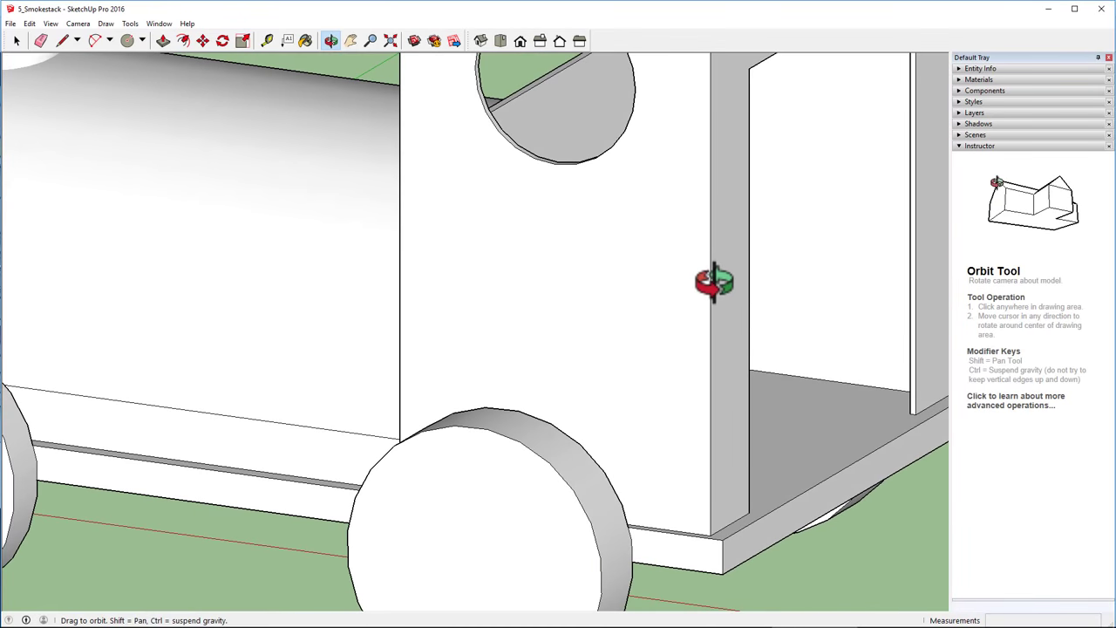
{"action": "key", "text": "e"}
{"action": "scroll", "coordinate": [715, 274], "scroll_direction": "down", "scroll_amount": 5}
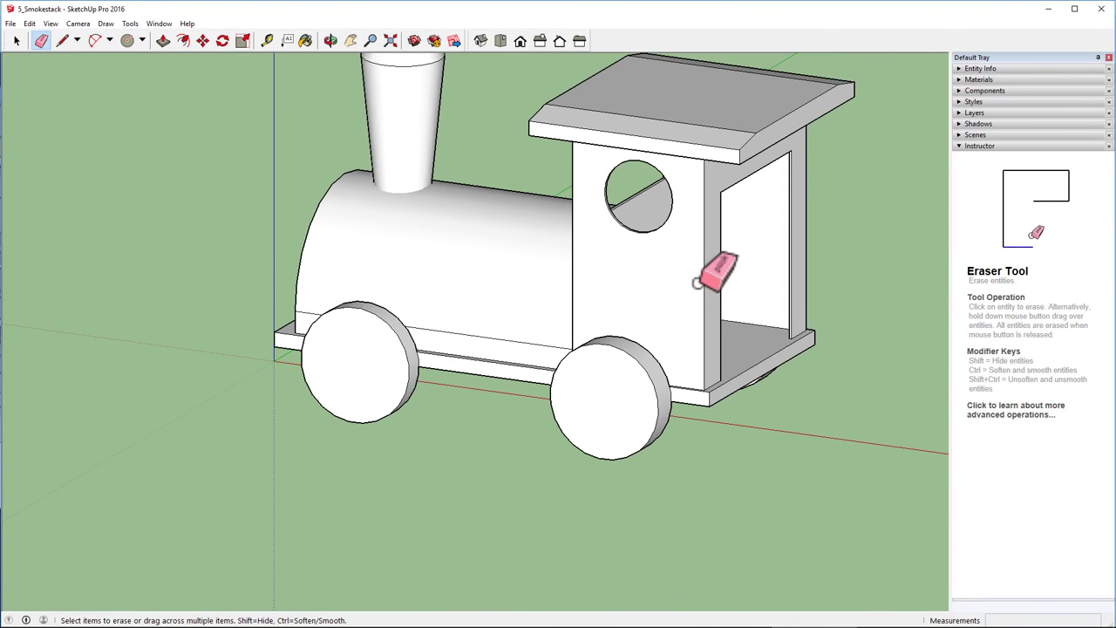
{"action": "key", "text": "Caps_Lock"}
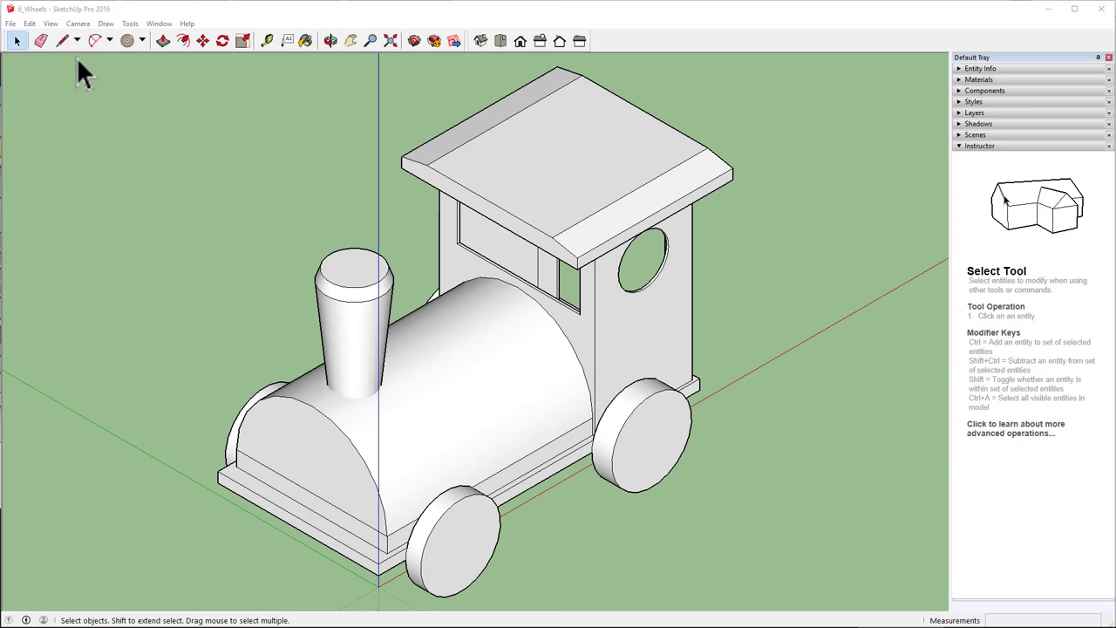
- Orbit and zoom in close on the arched boiler front, then pick the Line tool
{"action": "middle_click_drag", "start_coordinate": [271, 482], "coordinate": [371, 403]}
{"action": "scroll", "coordinate": [287, 528], "scroll_direction": "up", "scroll_amount": 5}
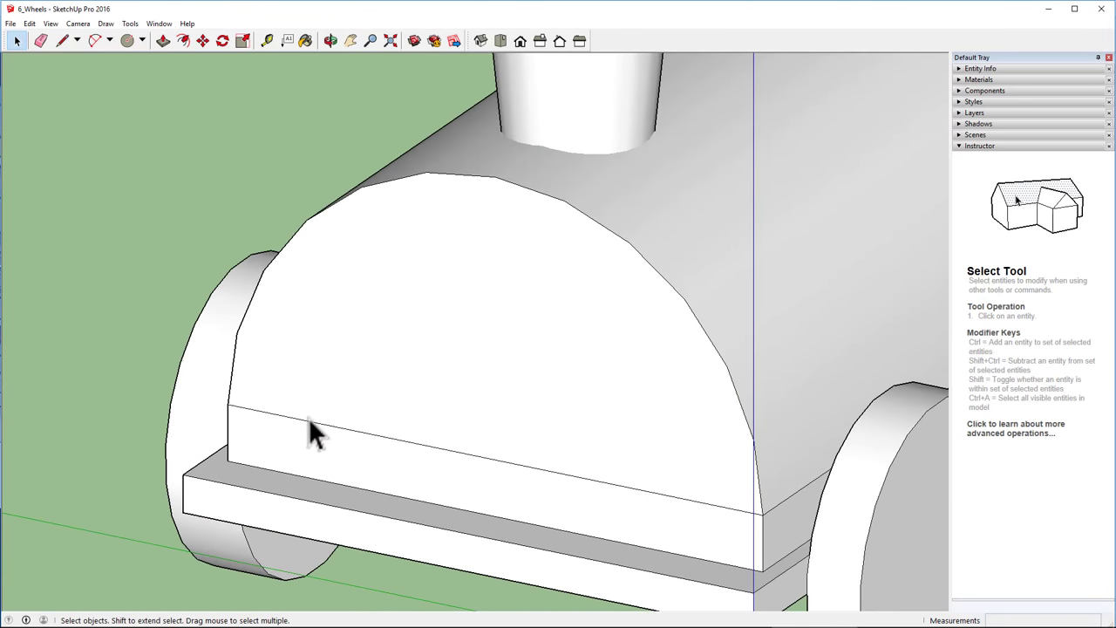
{"action": "left_click", "coordinate": [60, 40]}
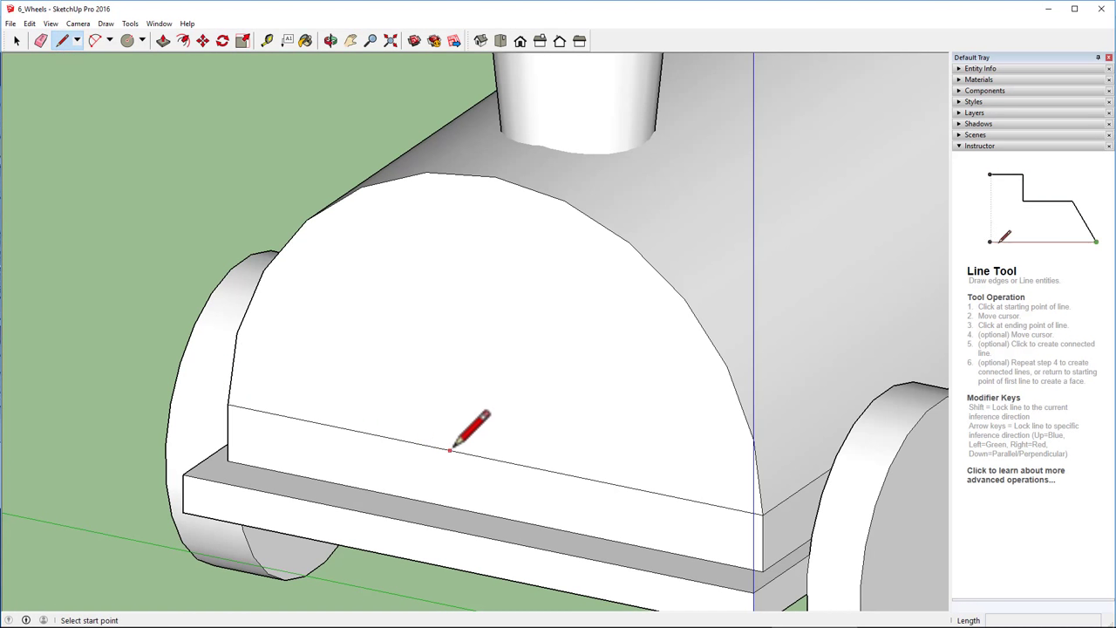
- Draw a vertical line up from the front edge's midpoint and a 1/4" radius circle at its top
{"action": "left_click", "coordinate": [495, 459]}
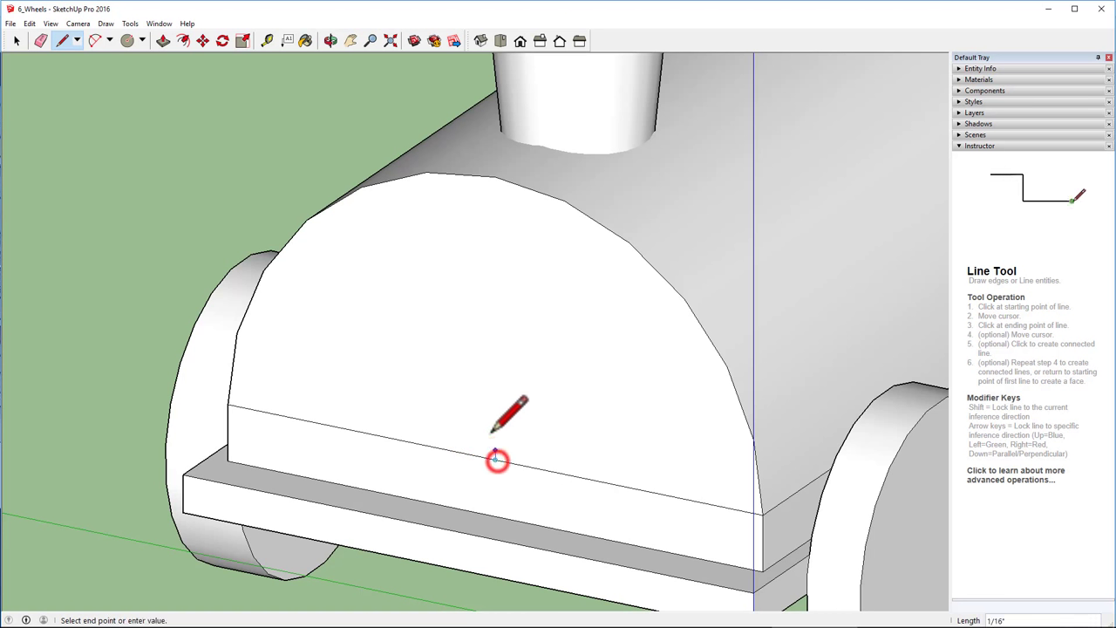
{"action": "left_click", "coordinate": [493, 350]}
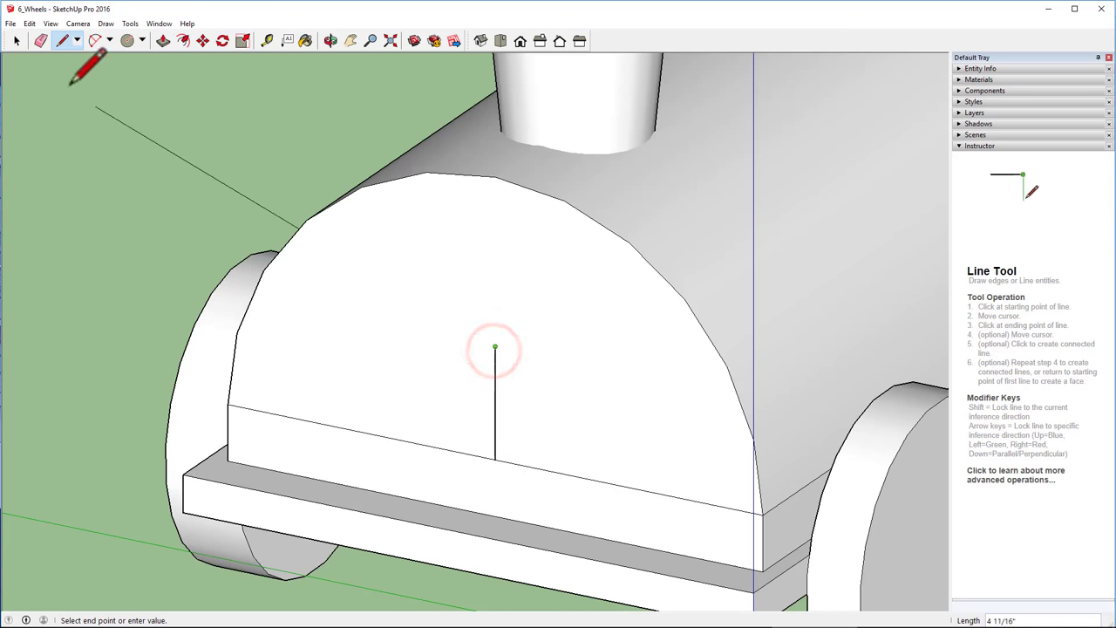
{"action": "left_click", "coordinate": [126, 41]}
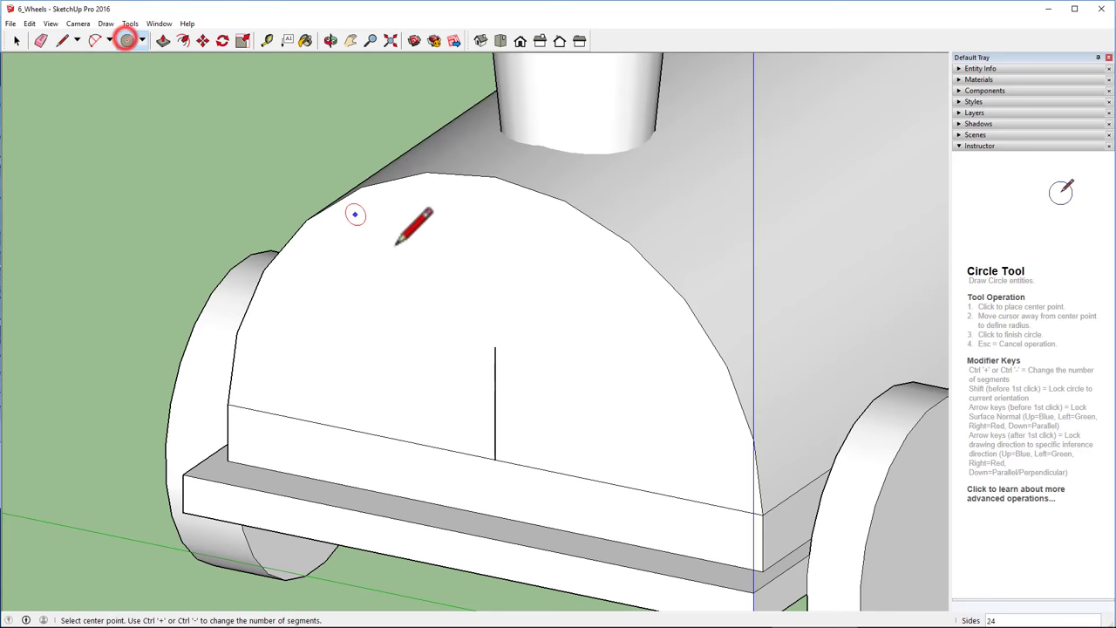
{"action": "left_click", "coordinate": [495, 347]}
{"action": "left_click", "coordinate": [494, 347]}
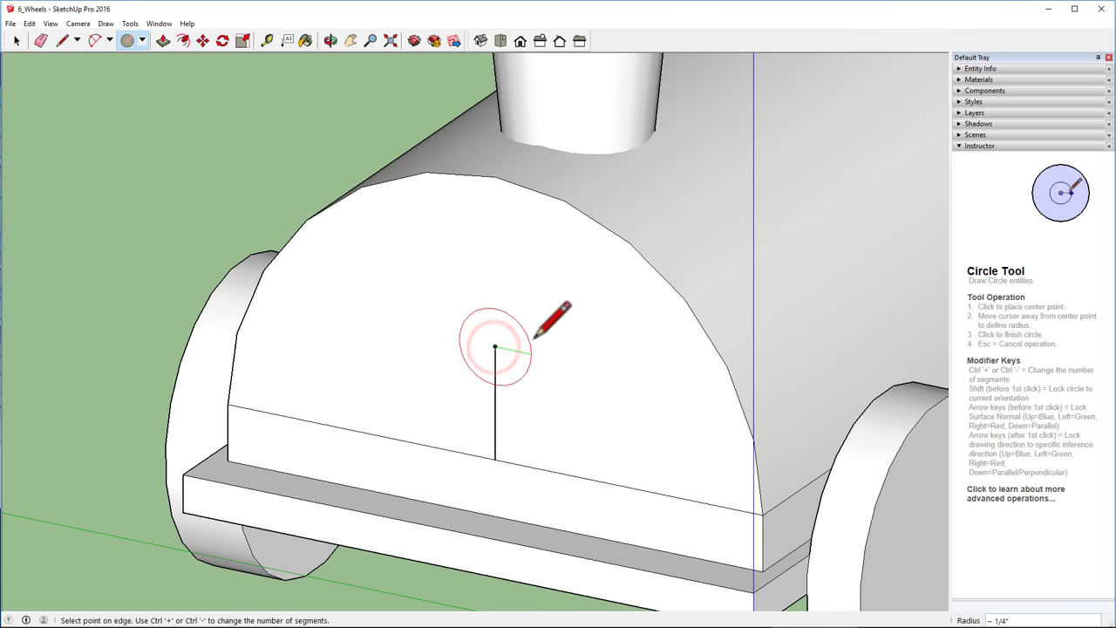
{"action": "left_click", "coordinate": [533, 341]}
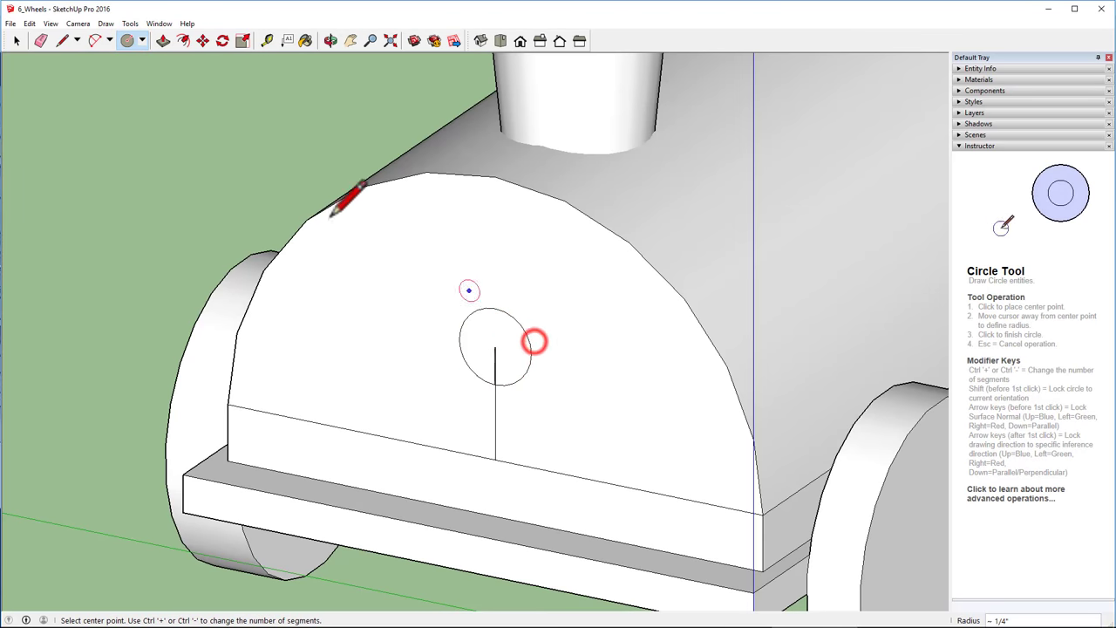
- Push/Pull the circle out 1/8" into a knob and select it for scaling
{"action": "left_click", "coordinate": [161, 41]}
{"action": "left_click", "coordinate": [486, 336]}
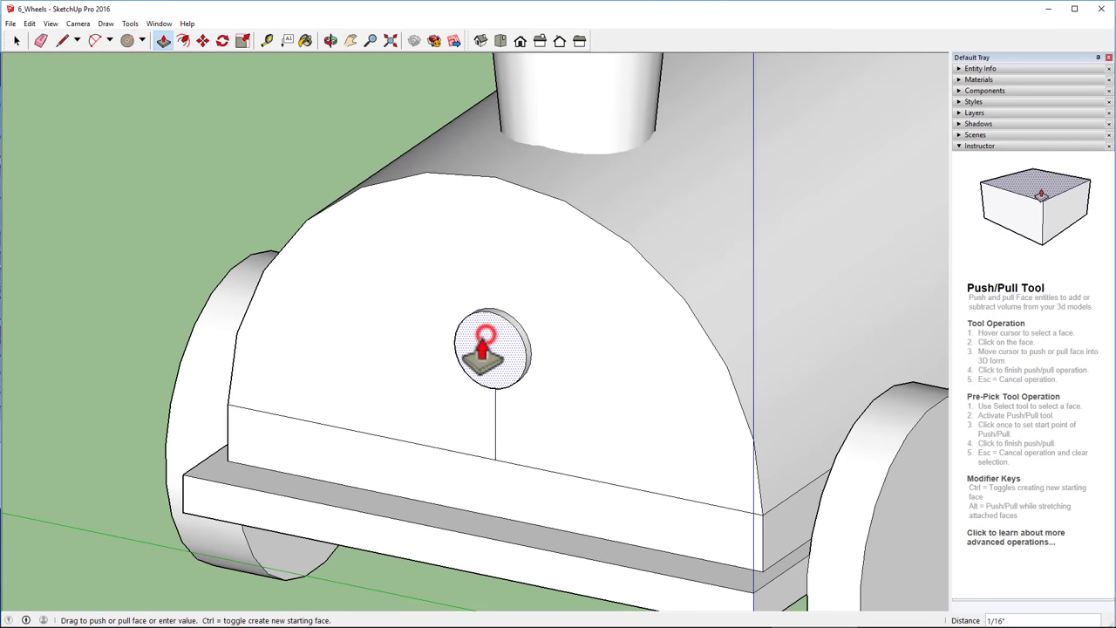
{"action": "left_click", "coordinate": [476, 357]}
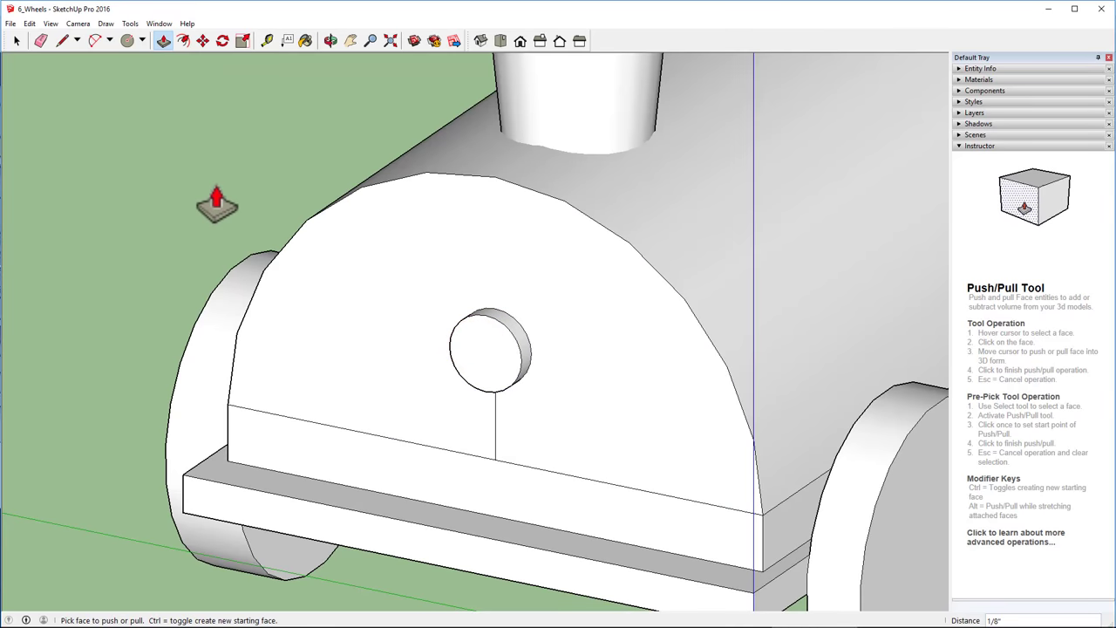
{"action": "left_click", "coordinate": [16, 40]}
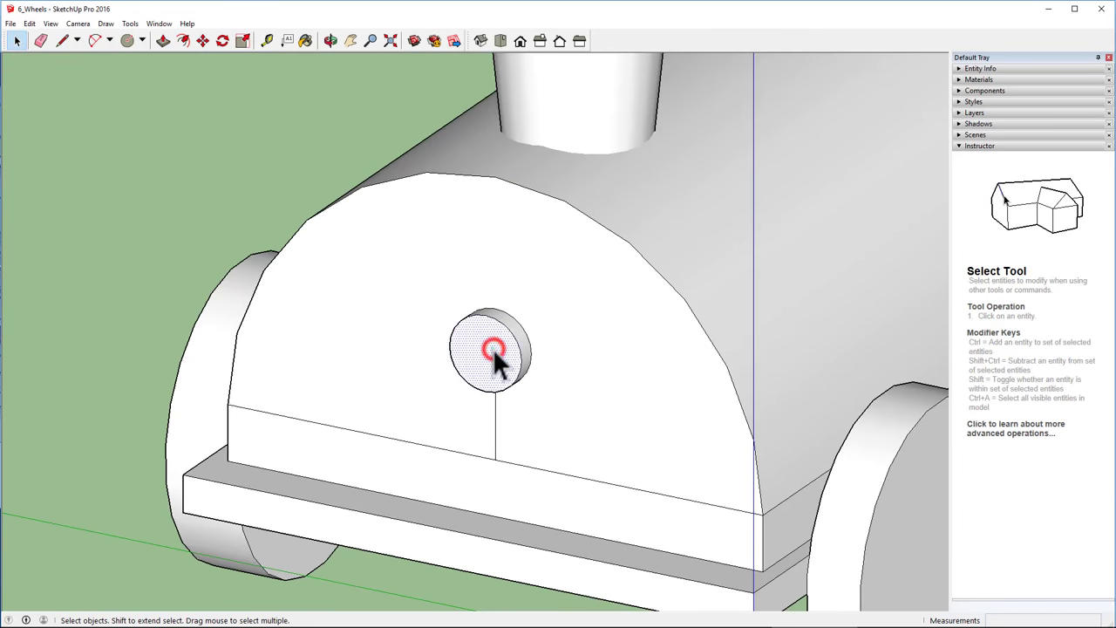
{"action": "left_click", "coordinate": [243, 42]}
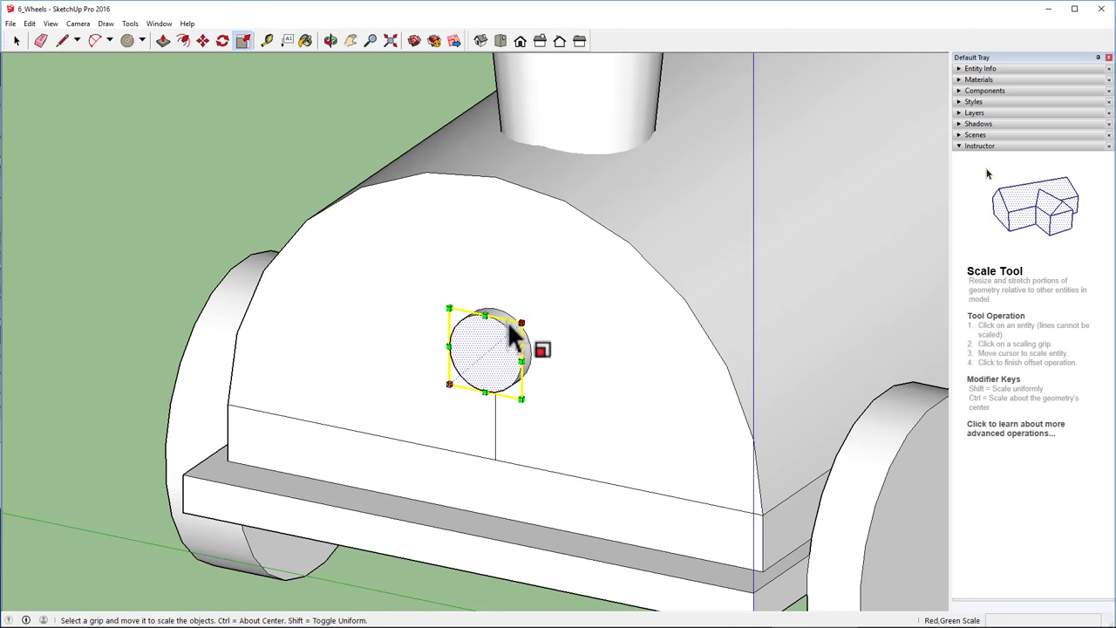
- Scale the knob uniformly about its centre to about 1.23, then orbit and zoom to check it
{"action": "key", "text": "ctrl"}
{"action": "left_click_drag", "start_coordinate": [521, 322], "coordinate": [542, 305], "text": "ctrl"}
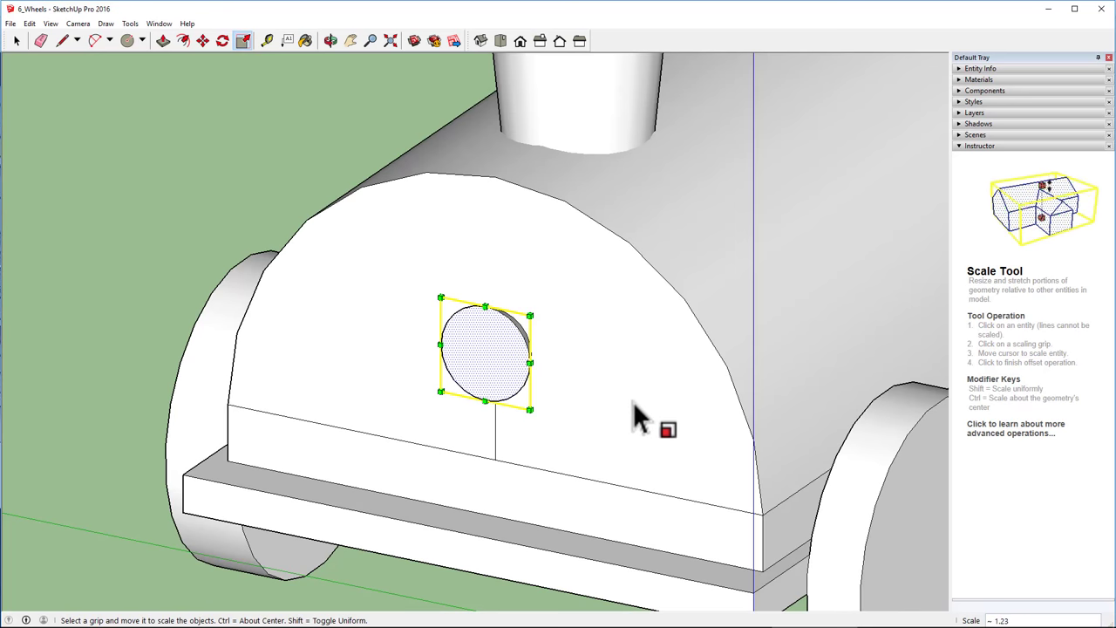
{"action": "middle_click_drag", "start_coordinate": [644, 417], "coordinate": [349, 449]}
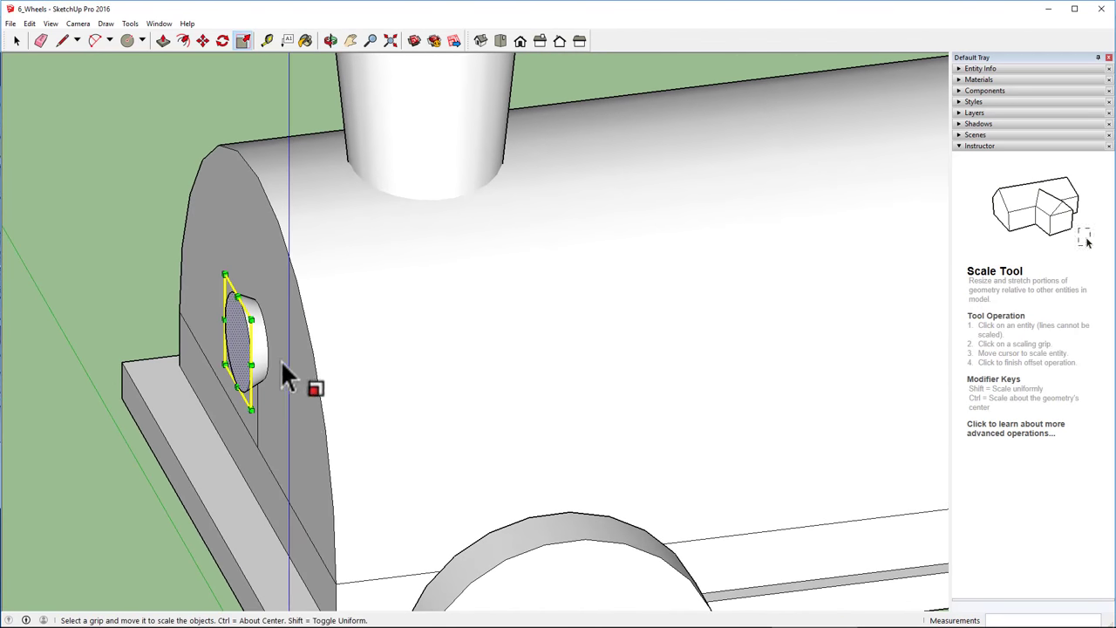
{"action": "middle_click_drag", "start_coordinate": [250, 321], "coordinate": [261, 315]}
{"action": "scroll", "coordinate": [253, 336], "scroll_direction": "up", "scroll_amount": 10}
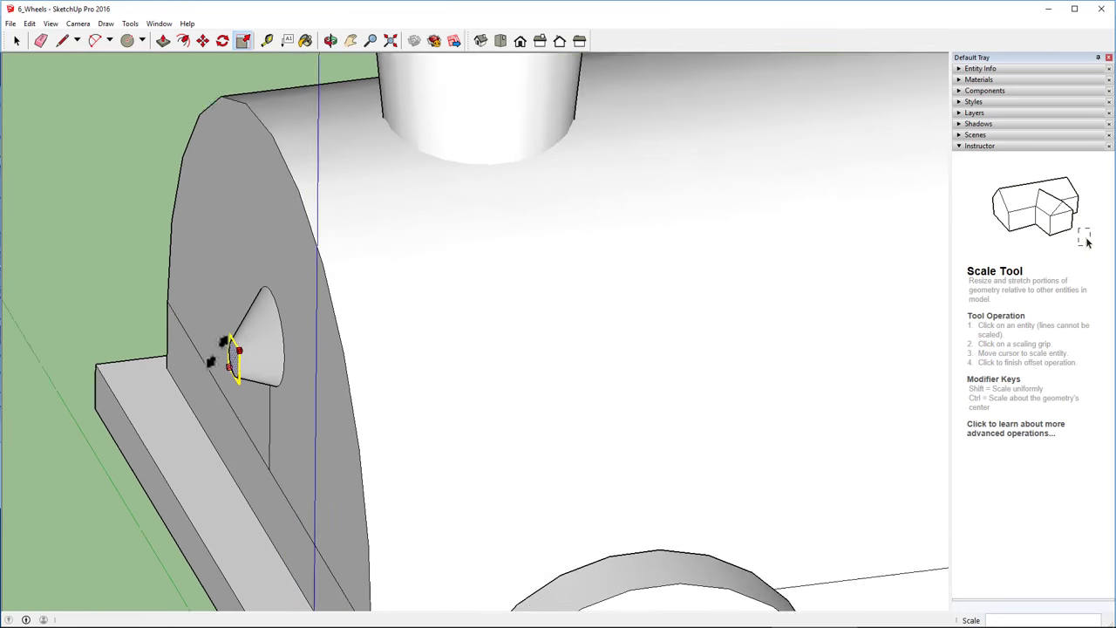
{"action": "left_click_drag", "start_coordinate": [296, 325], "coordinate": [354, 267]}
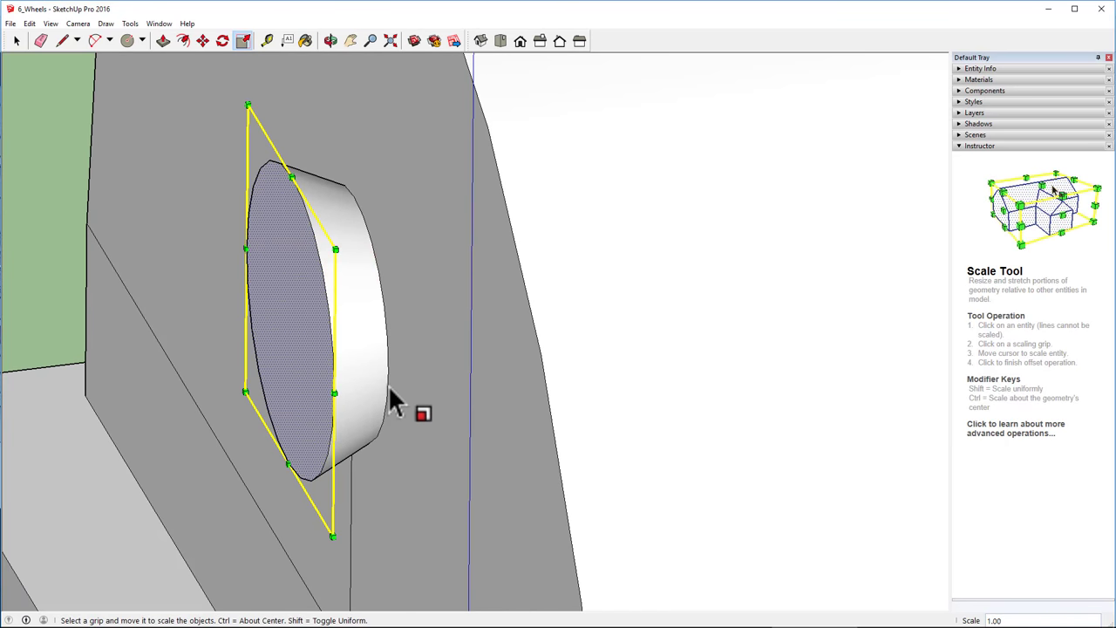
{"action": "scroll", "coordinate": [235, 331], "scroll_direction": "down", "scroll_amount": 5}
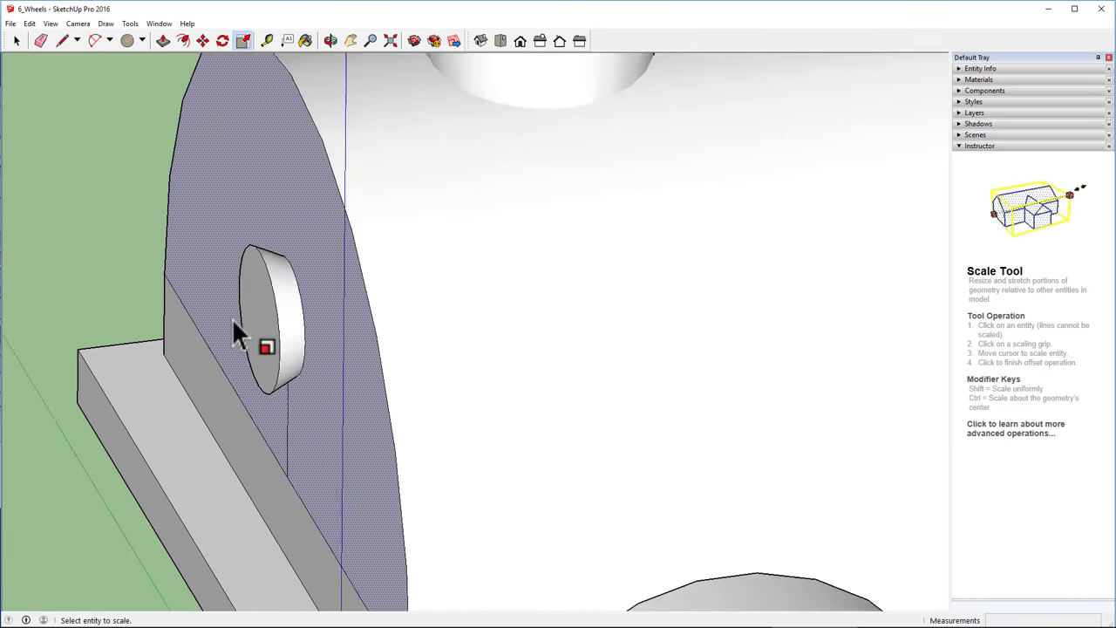
{"action": "scroll", "coordinate": [234, 320], "scroll_direction": "down", "scroll_amount": 8}
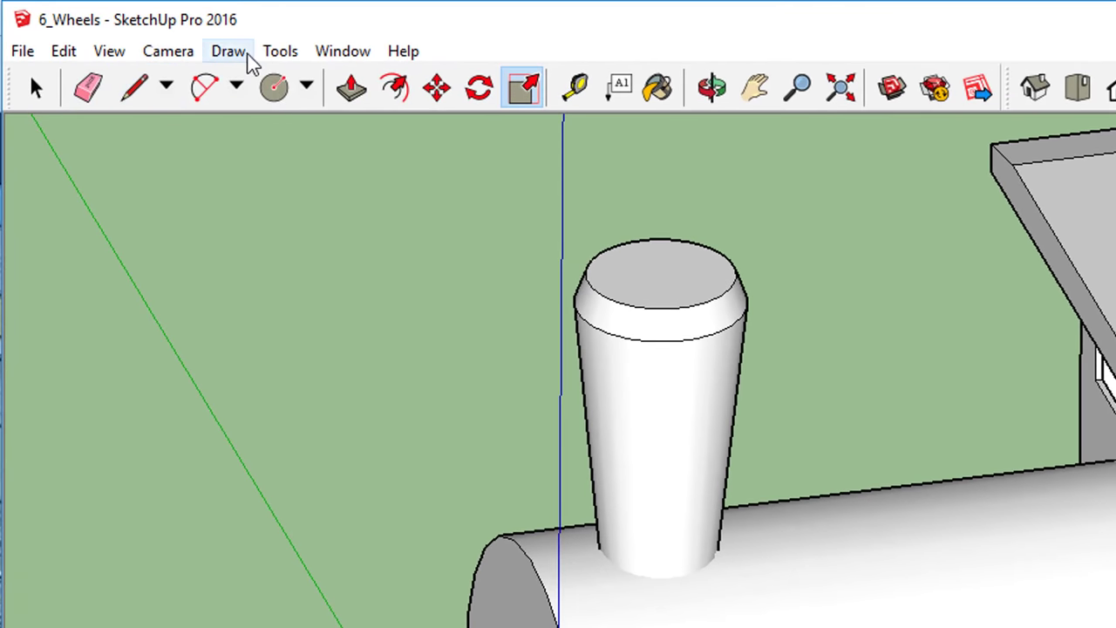
- Open 3D Text with Freshman font, centre alignment and 1" extrusion
{"action": "left_click", "coordinate": [277, 54]}
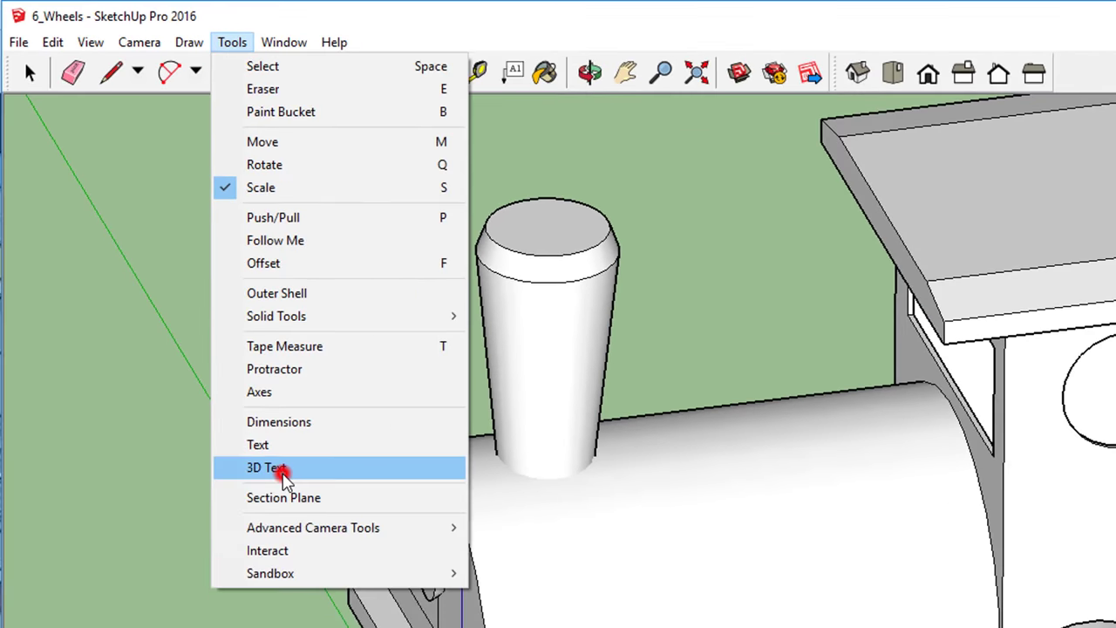
{"action": "left_click", "coordinate": [343, 571]}
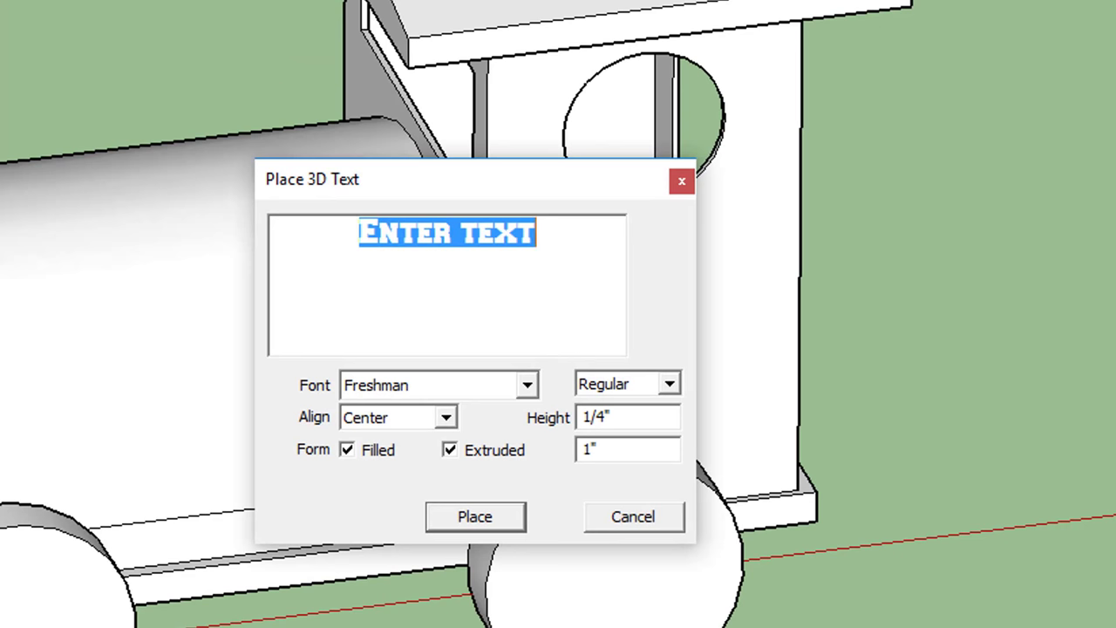
{"action": "left_click", "coordinate": [528, 385]}
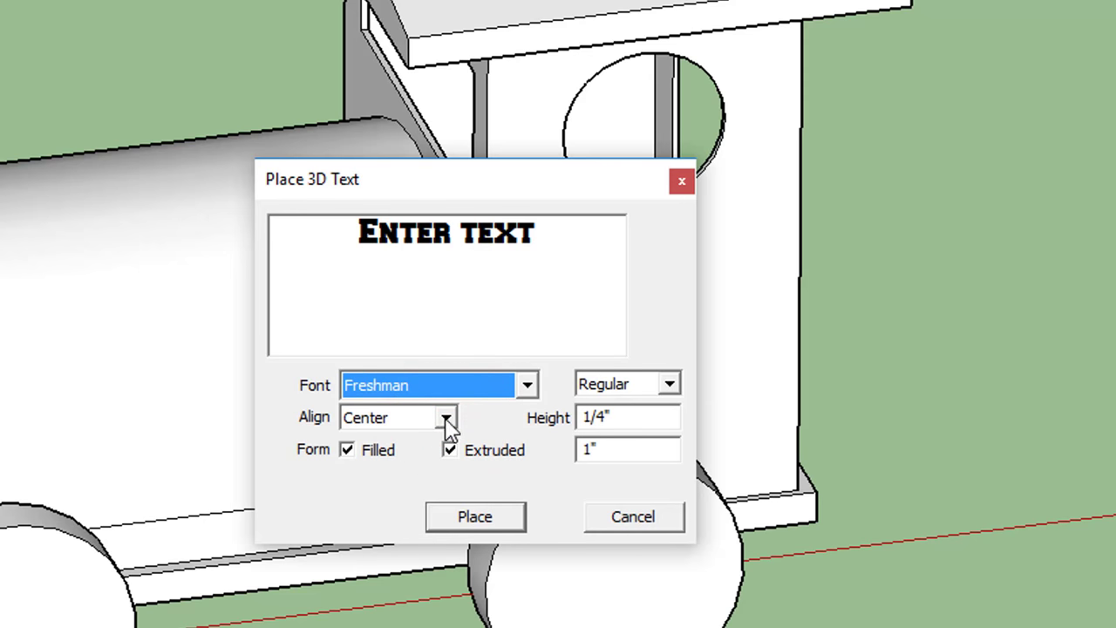
{"action": "left_click", "coordinate": [446, 422]}
{"action": "left_click", "coordinate": [447, 420]}
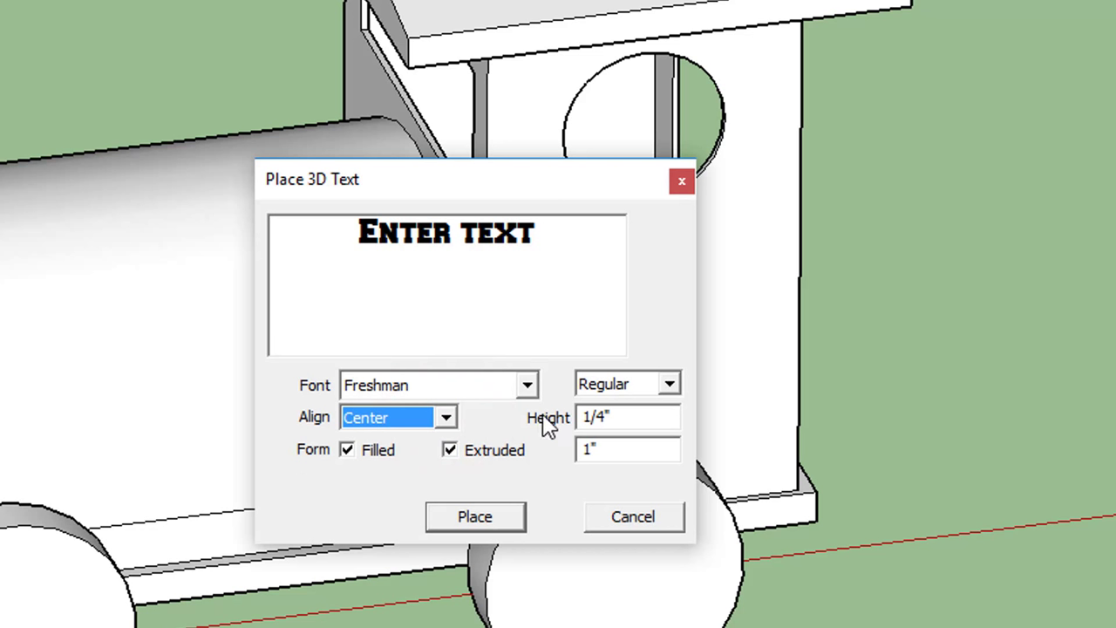
{"action": "double_click", "coordinate": [634, 449]}
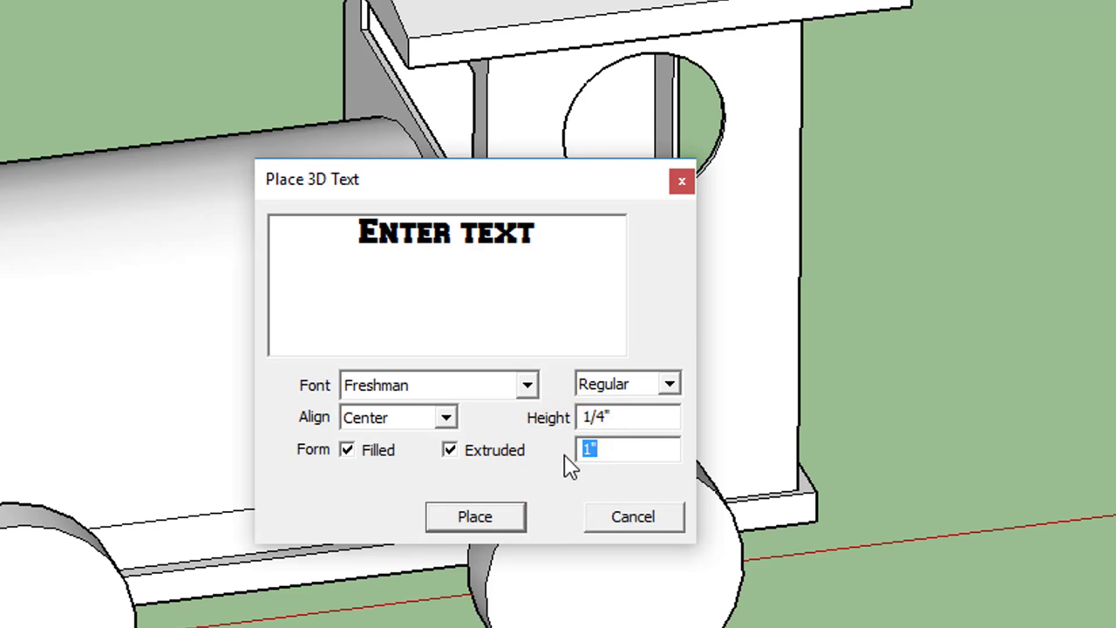
- Replace the placeholder with 'Mr. W' and 'Express' on two lines
{"action": "left_click_drag", "start_coordinate": [567, 230], "coordinate": [306, 233]}
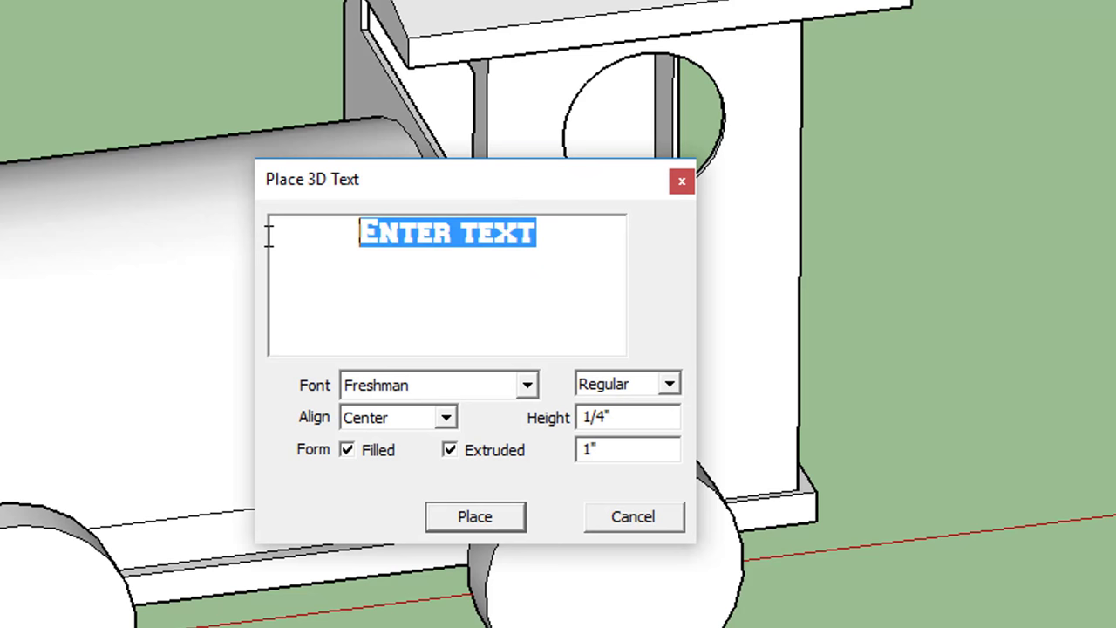
{"action": "type", "text": "Mr. "}
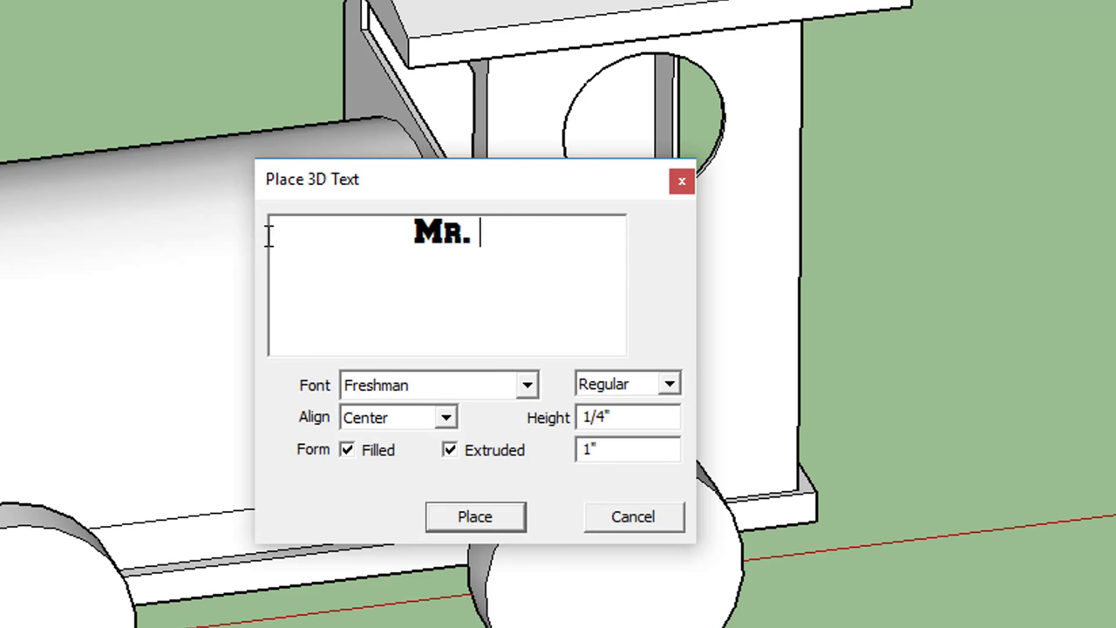
{"action": "type", "text": "W"}
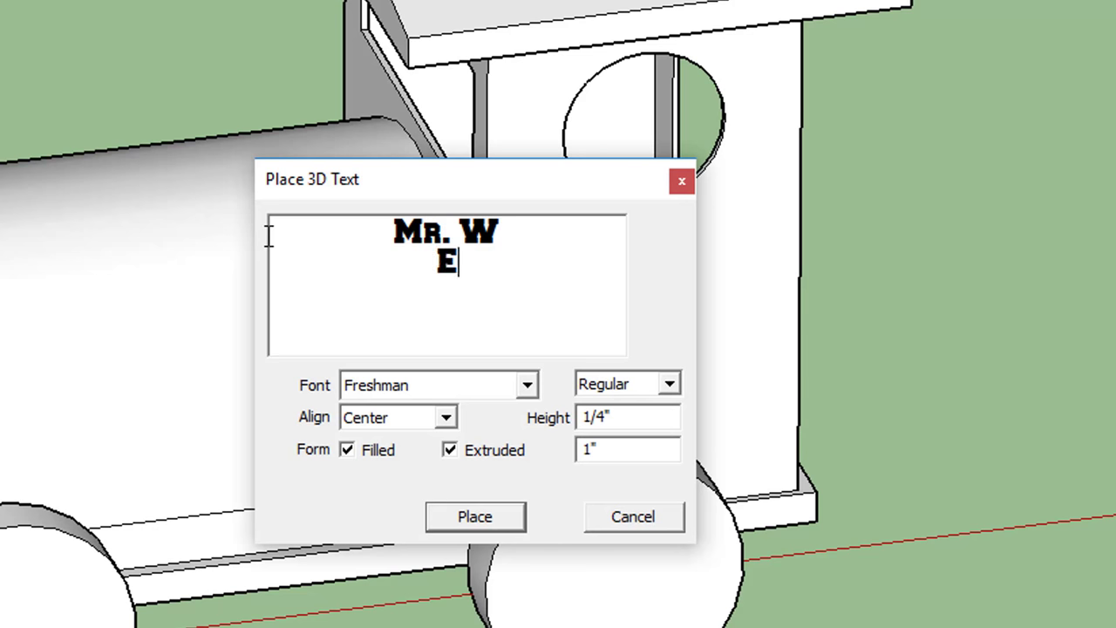
{"action": "key", "text": "Return"}
{"action": "type", "text": "Express"}
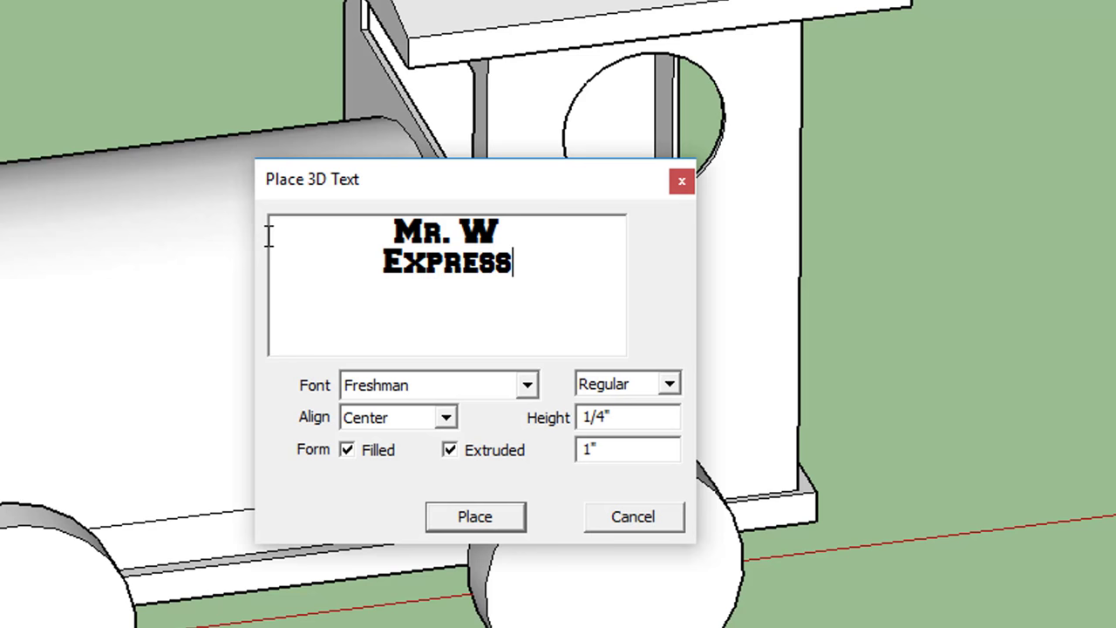
- Place the MR. W EXPRESS text on the cab side
{"action": "left_click", "coordinate": [464, 521]}
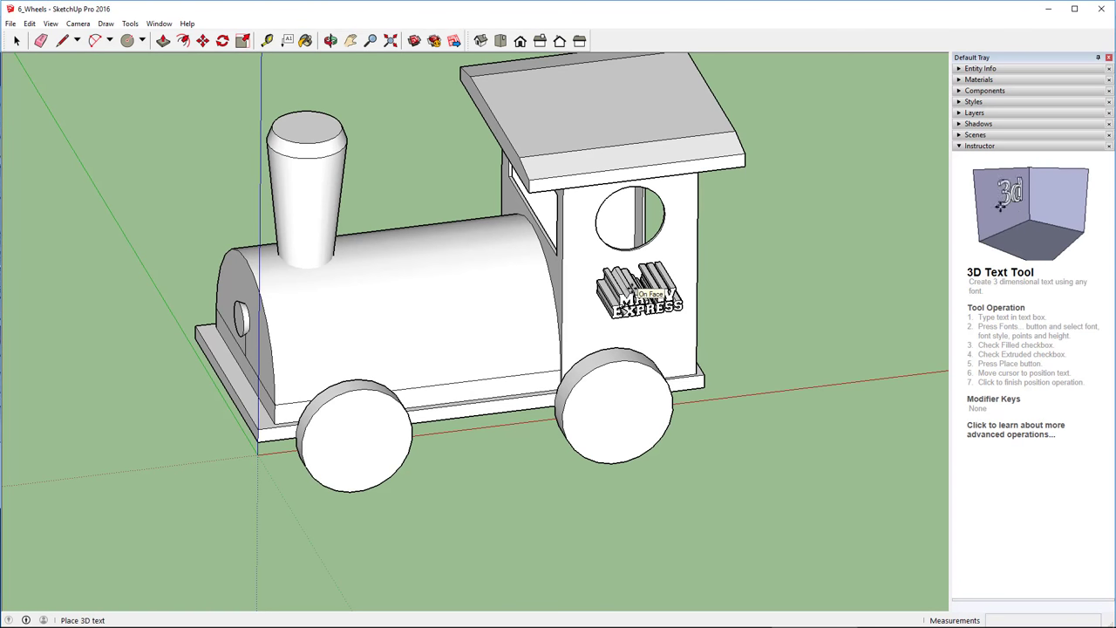
{"action": "middle_click_drag", "start_coordinate": [640, 292], "coordinate": [526, 246]}
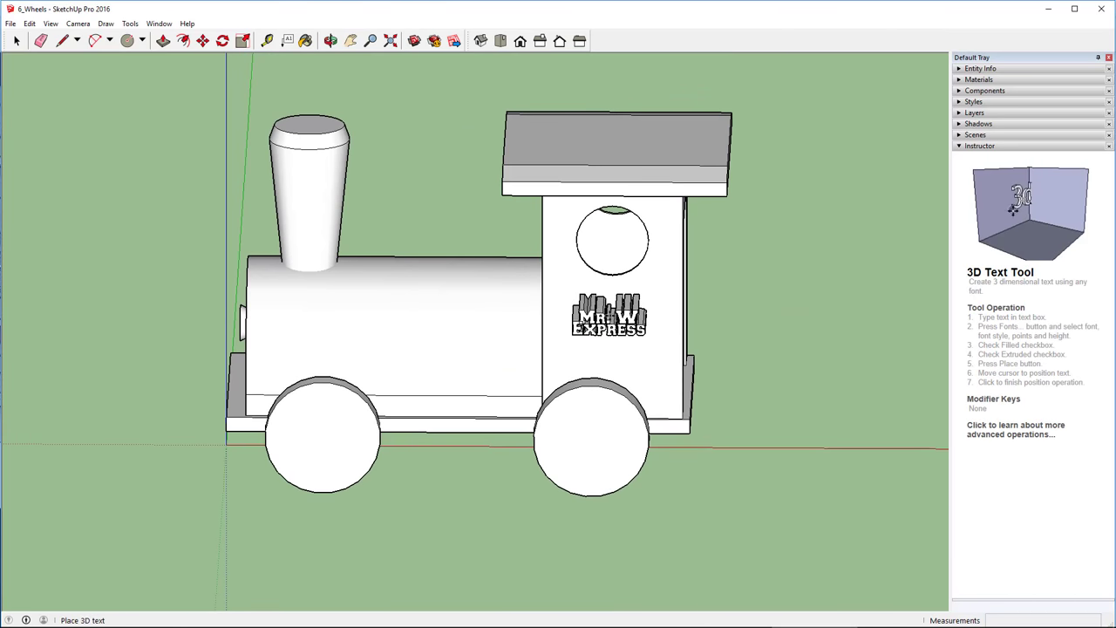
{"action": "left_click", "coordinate": [610, 312]}
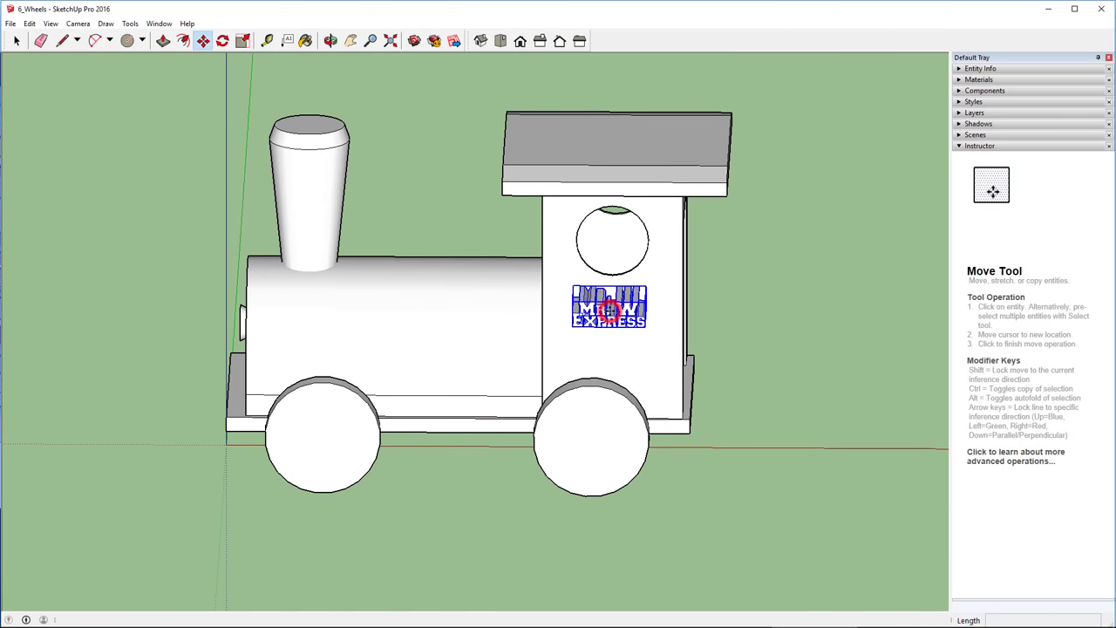
- From the front view, move the text slightly lower beneath the round window
{"action": "left_click", "coordinate": [541, 42]}
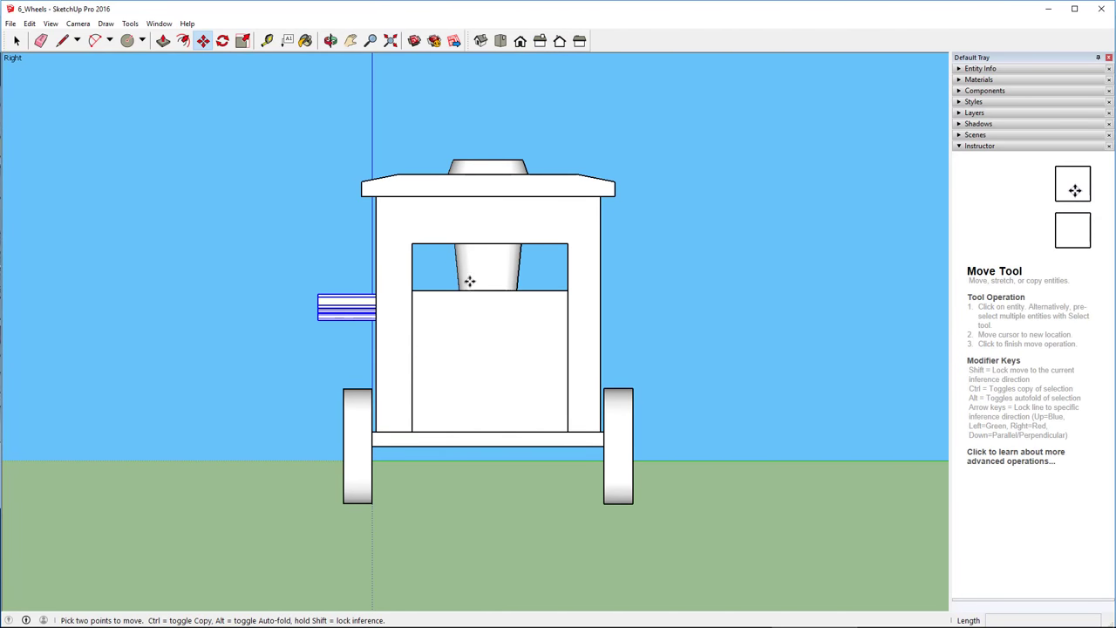
{"action": "left_click", "coordinate": [519, 41]}
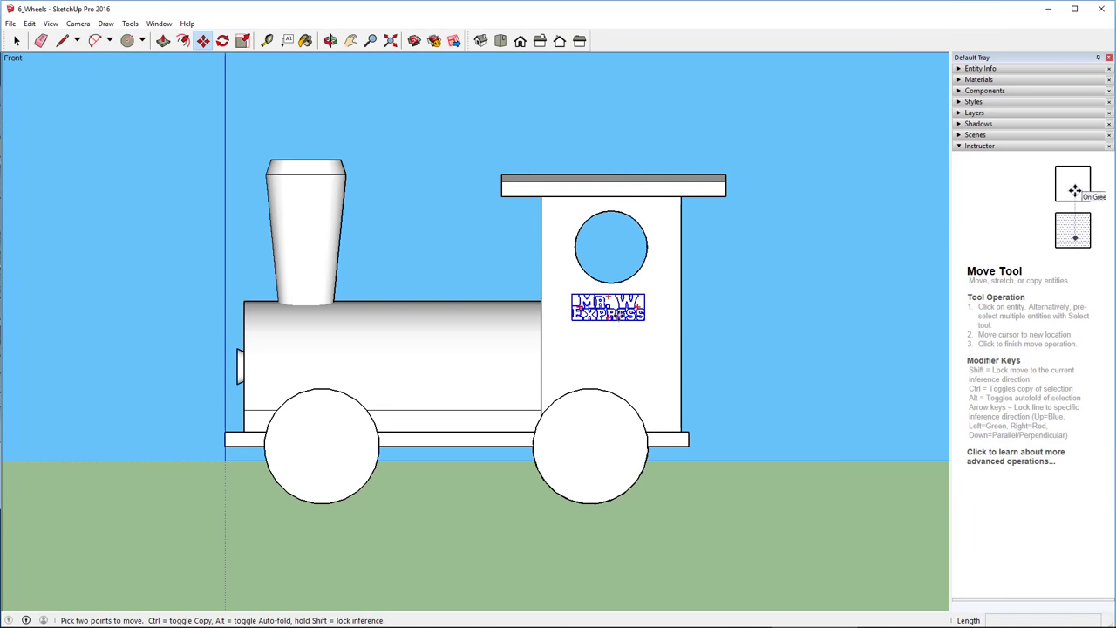
{"action": "scroll", "coordinate": [607, 307], "scroll_direction": "up", "scroll_amount": 5}
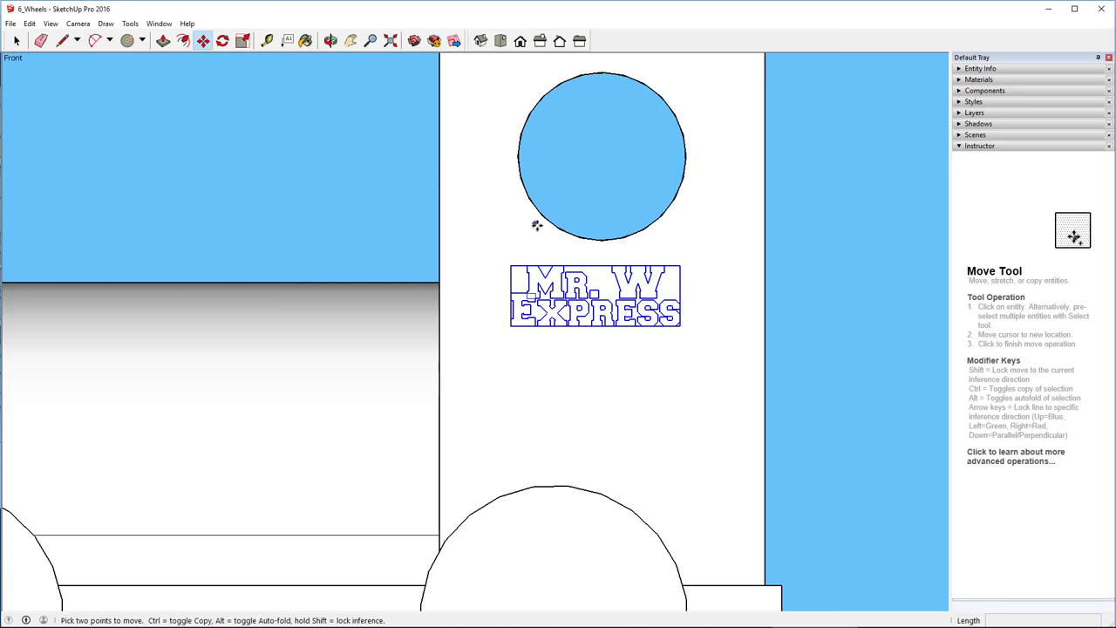
{"action": "left_click", "coordinate": [604, 288]}
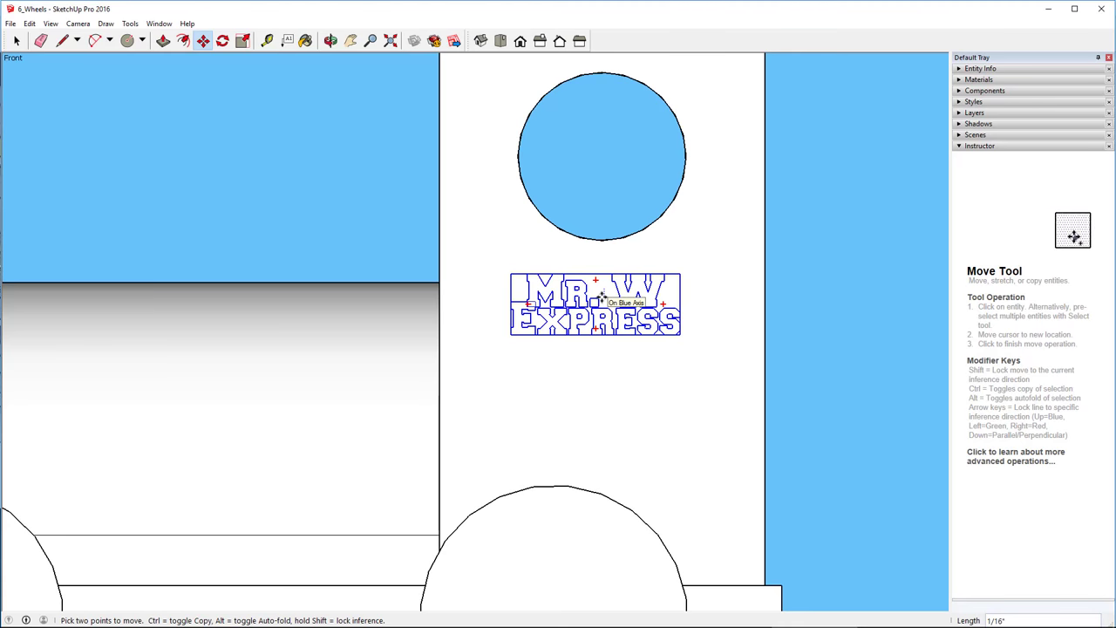
{"action": "left_click", "coordinate": [602, 297]}
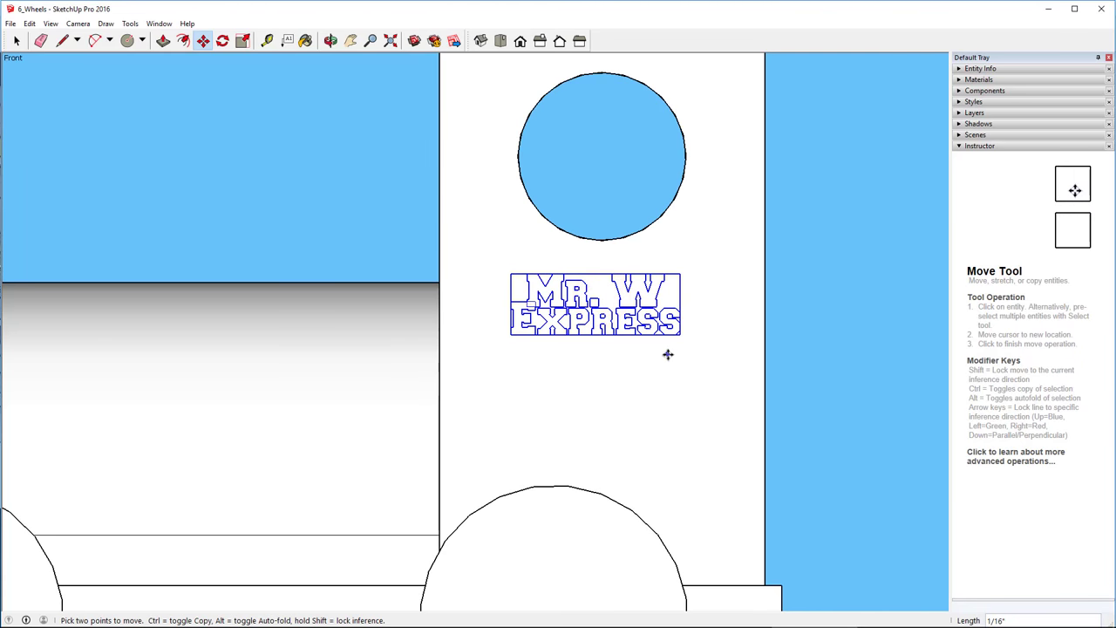
{"action": "middle_click_drag", "start_coordinate": [668, 354], "coordinate": [545, 445]}
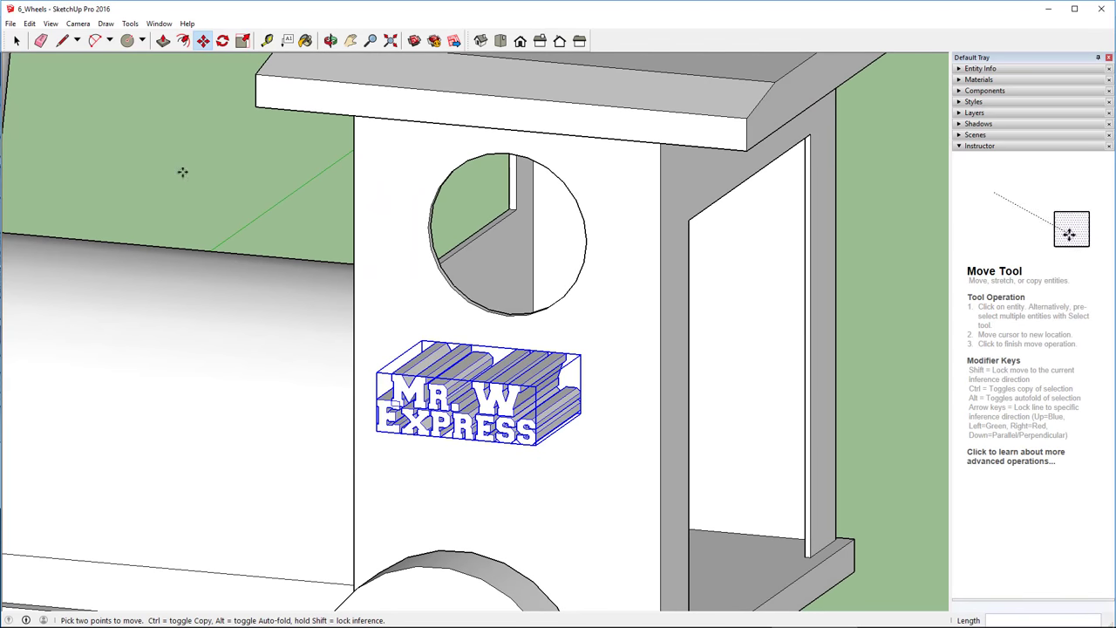
- Scale the lettering's depth from its front grip down to 0.30
{"action": "left_click", "coordinate": [242, 41]}
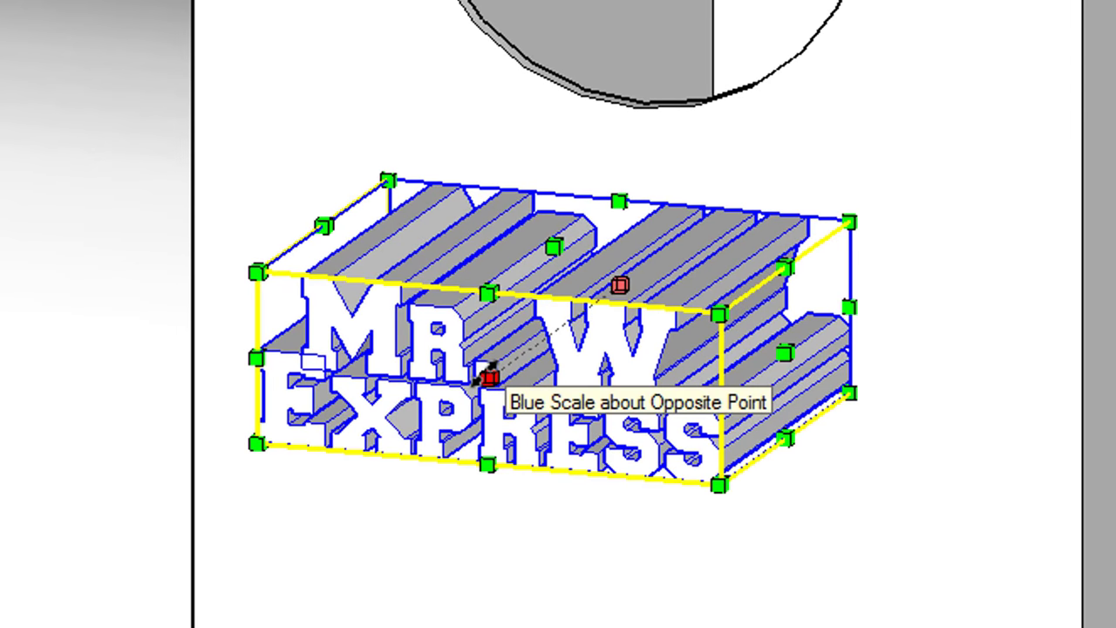
{"action": "left_click", "coordinate": [486, 376]}
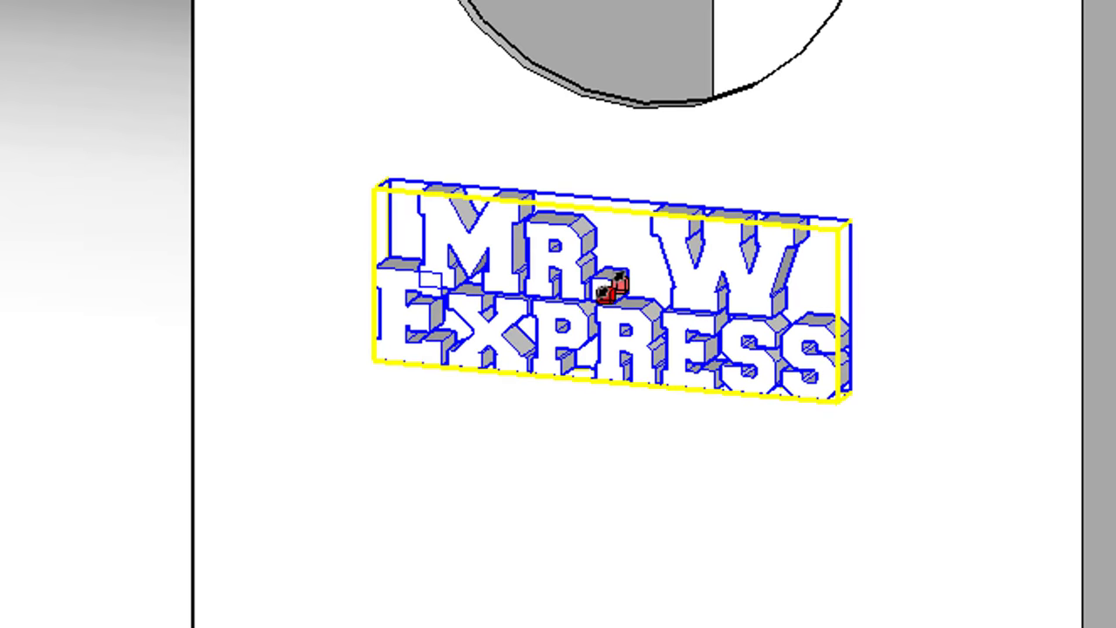
{"action": "left_click", "coordinate": [610, 284]}
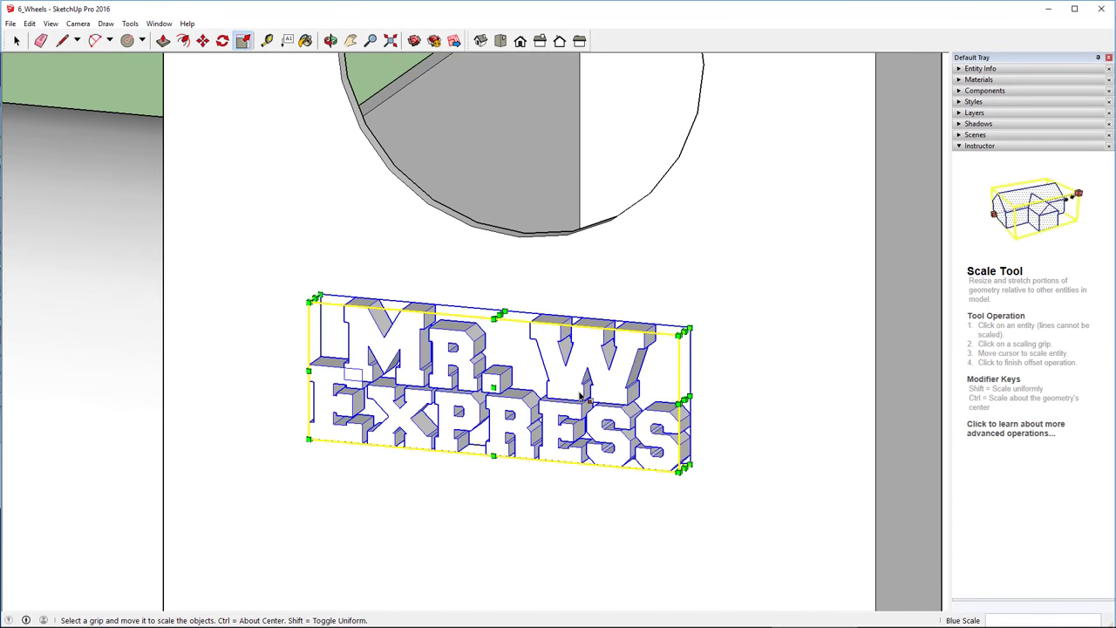
{"action": "middle_click_drag", "start_coordinate": [581, 395], "coordinate": [354, 465]}
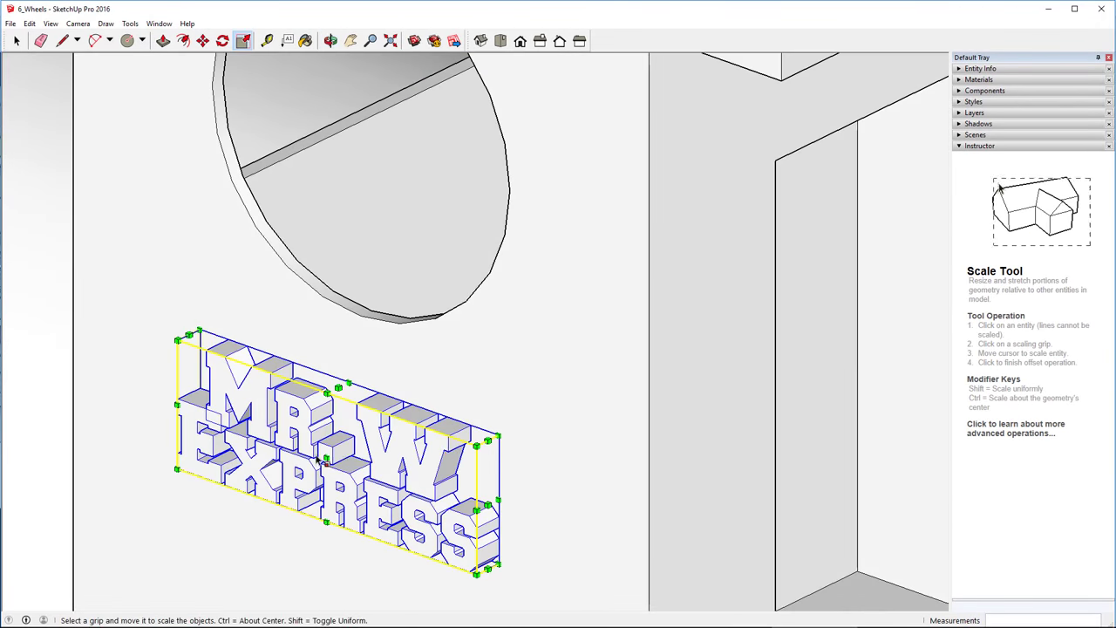
{"action": "left_click", "coordinate": [326, 455]}
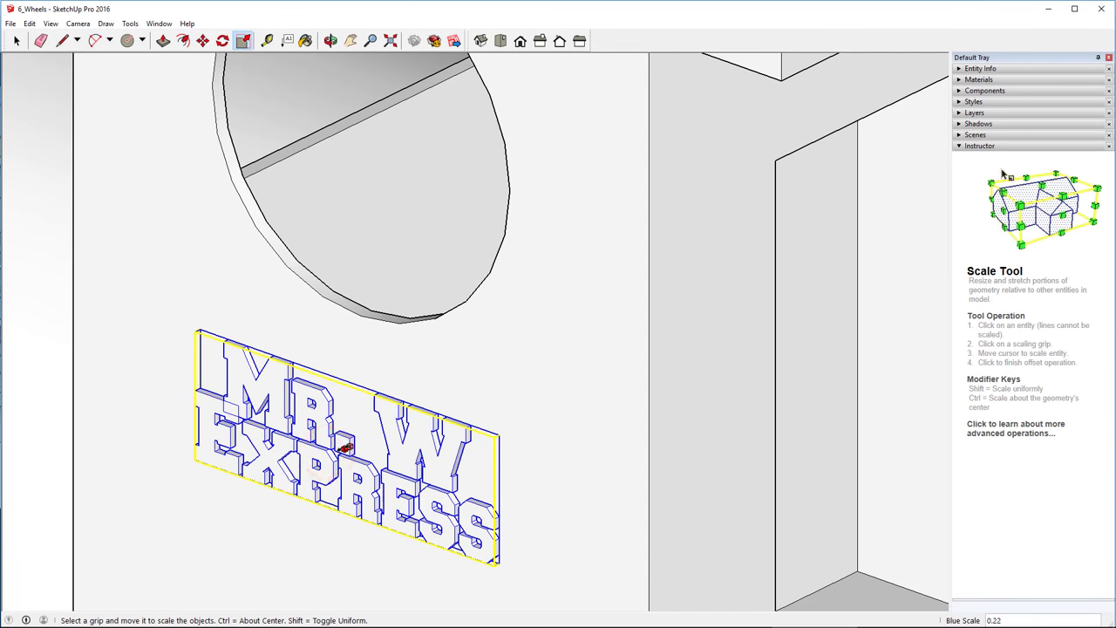
{"action": "left_click", "coordinate": [345, 447]}
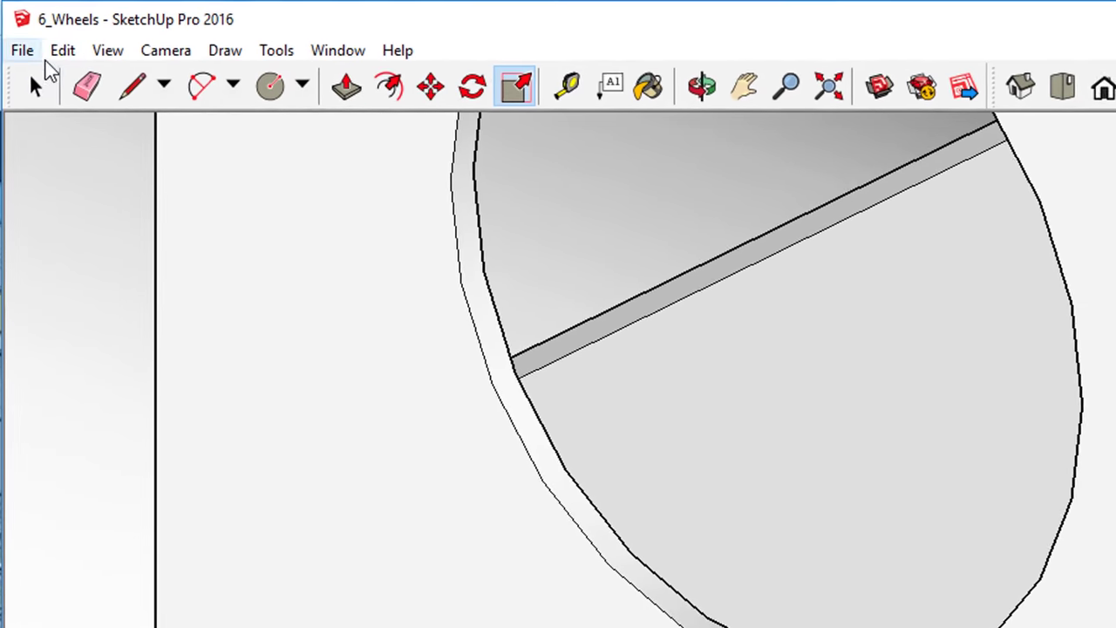
{"action": "left_click", "coordinate": [29, 24]}
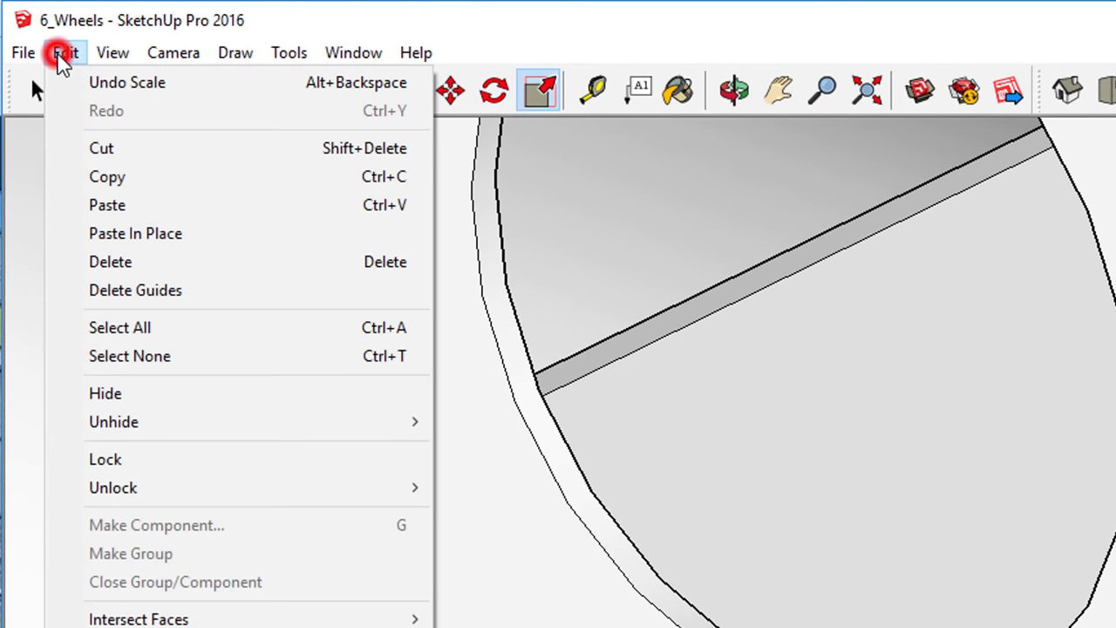
- Copy the MR. W EXPRESS text and paste a copy onto the cab
{"action": "left_click", "coordinate": [101, 177]}
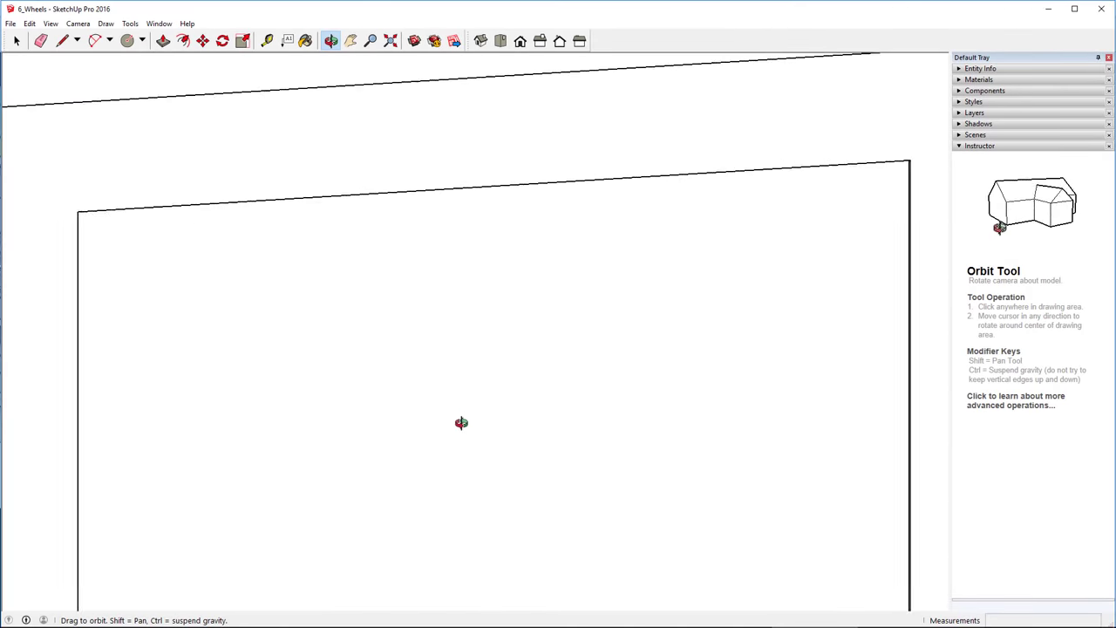
{"action": "mouse_move", "coordinate": [706, 626]}
{"action": "middle_mouse_down"}
{"action": "mouse_move", "coordinate": [272, 613]}
{"action": "mouse_move", "coordinate": [155, 581]}
{"action": "middle_mouse_up"}
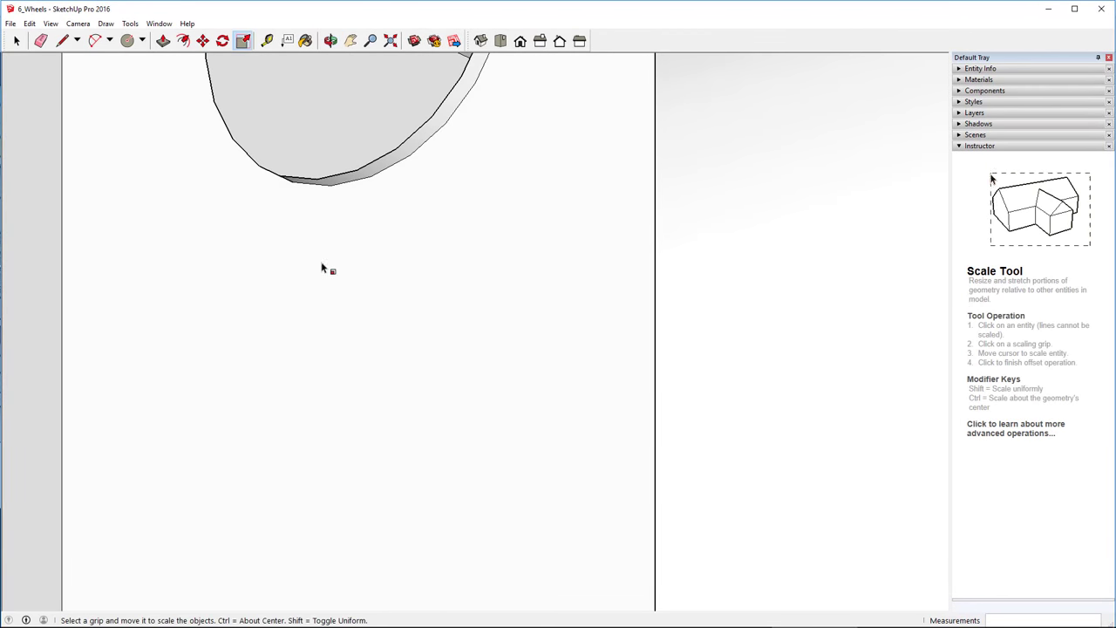
{"action": "left_click", "coordinate": [28, 24]}
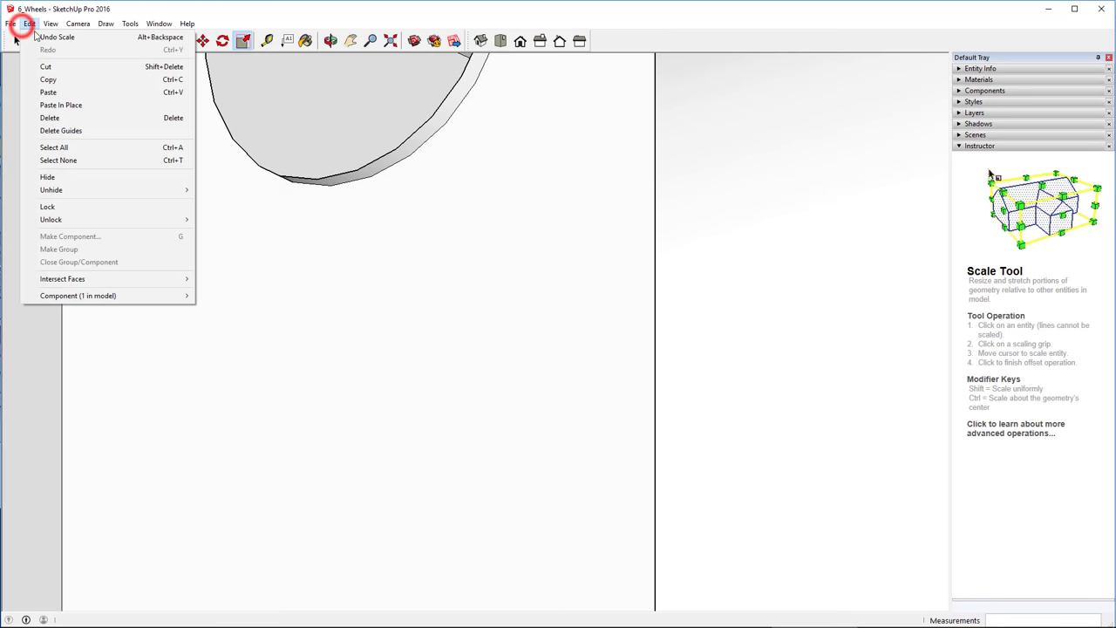
{"action": "left_click", "coordinate": [58, 93]}
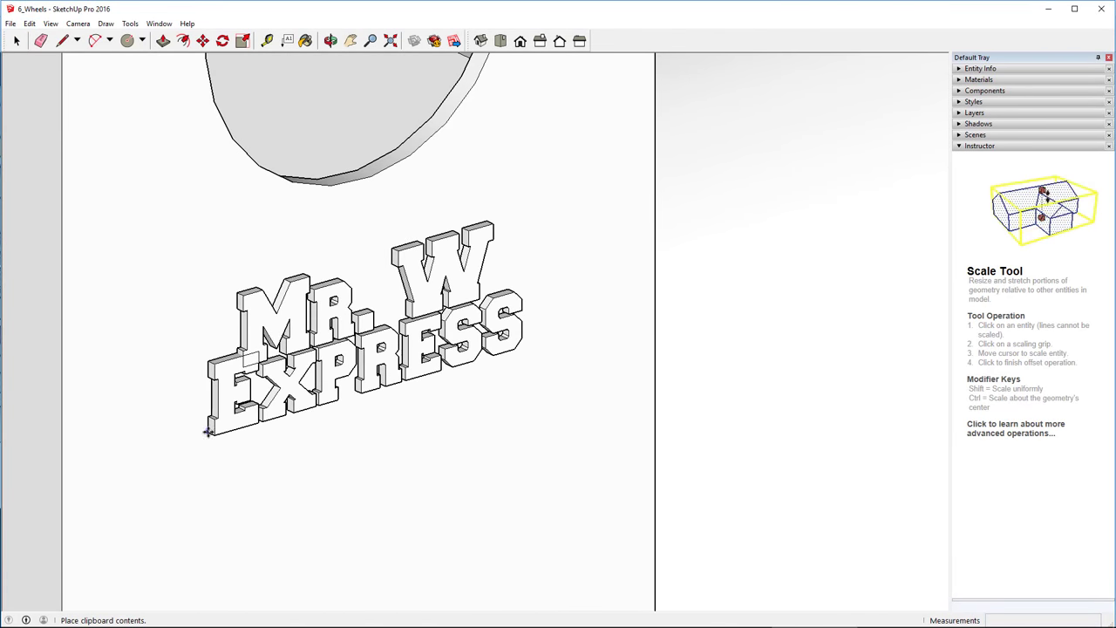
{"action": "left_click", "coordinate": [218, 423]}
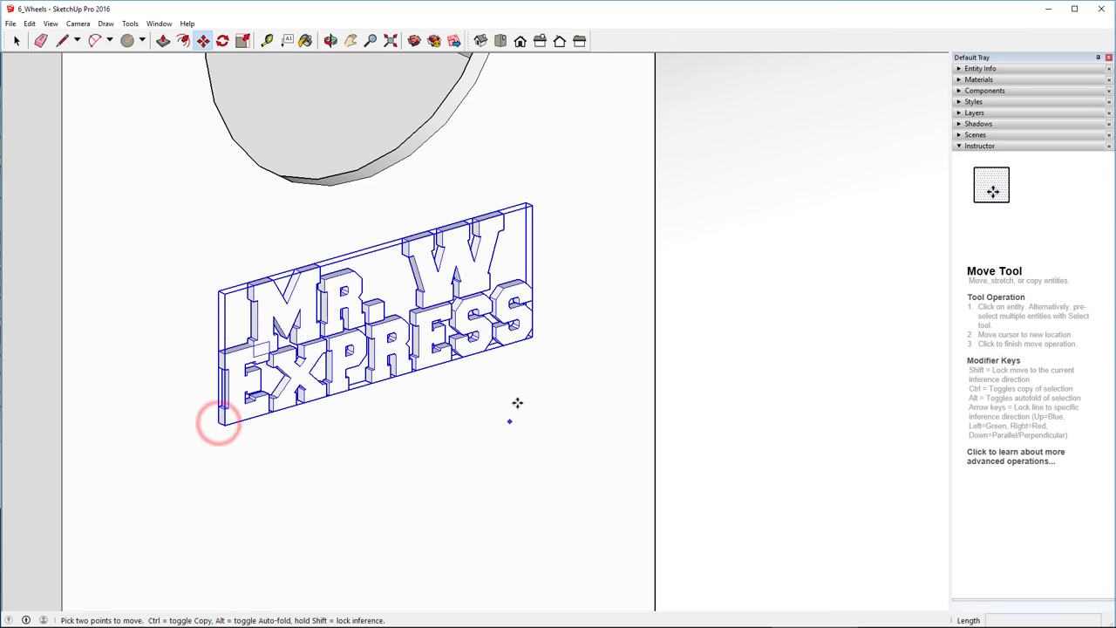
- Using Front, Zoom Extents and Back views, position the copy below the far-side round window
{"action": "left_click", "coordinate": [520, 42]}
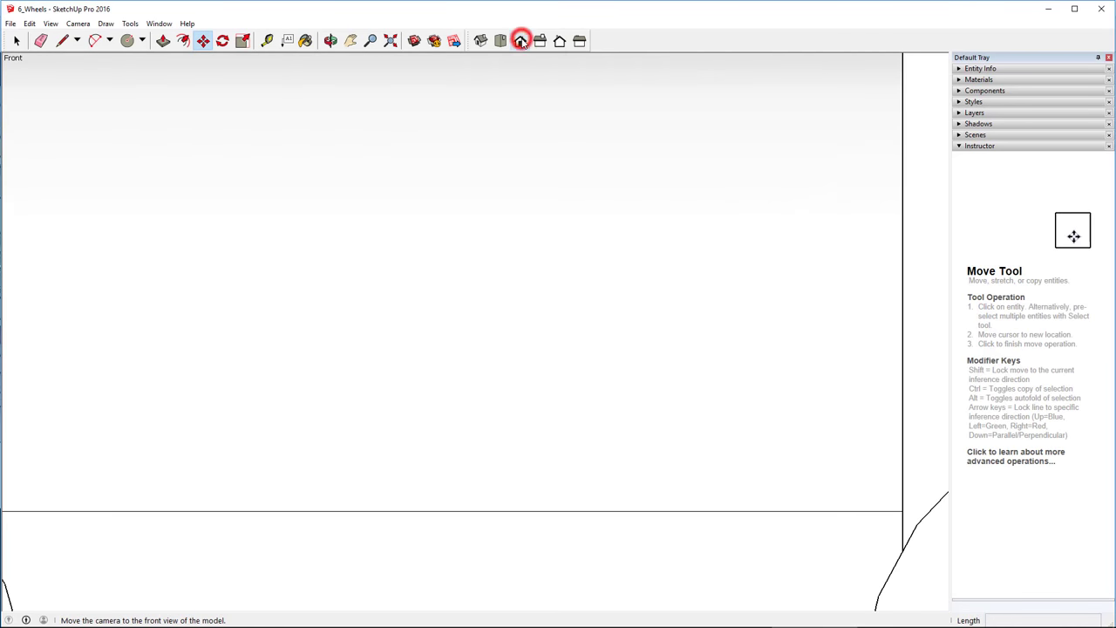
{"action": "left_click", "coordinate": [391, 41]}
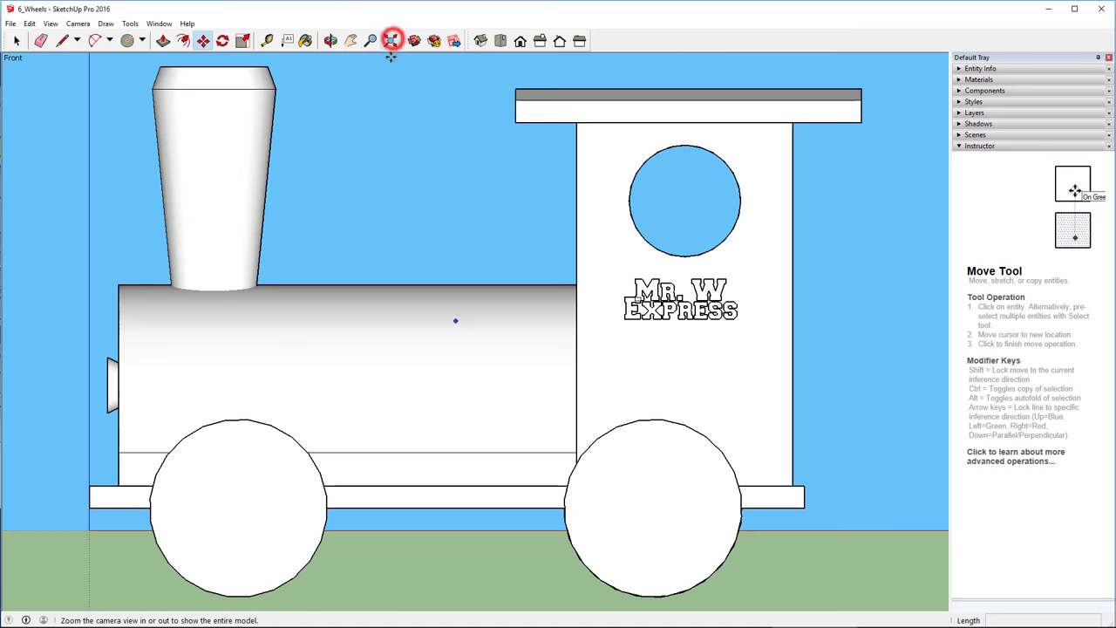
{"action": "left_click", "coordinate": [559, 41]}
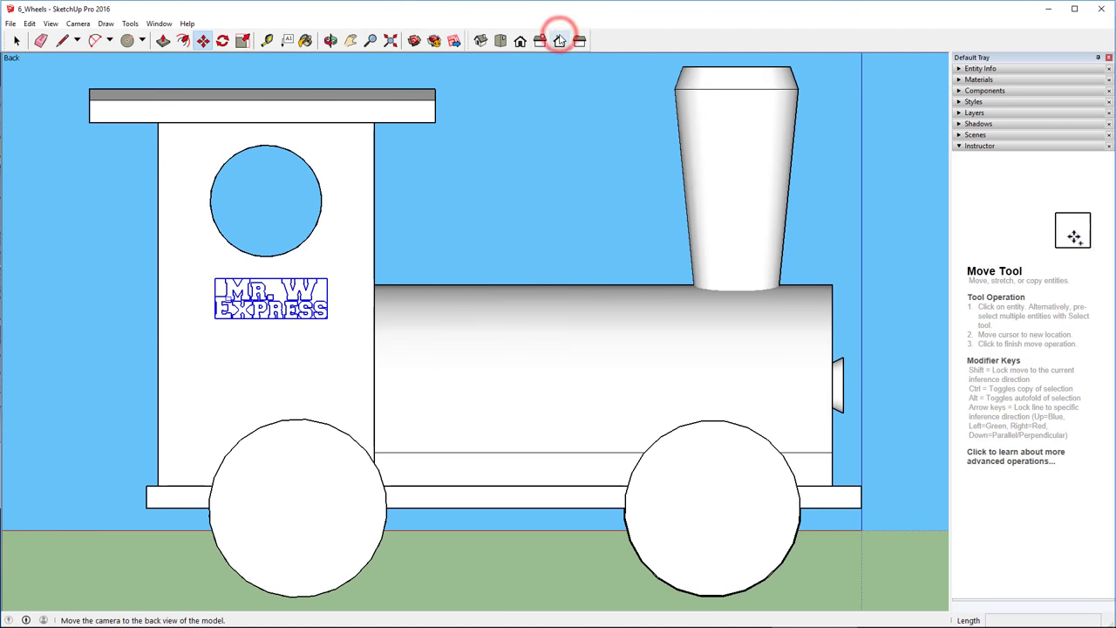
{"action": "left_click", "coordinate": [278, 299]}
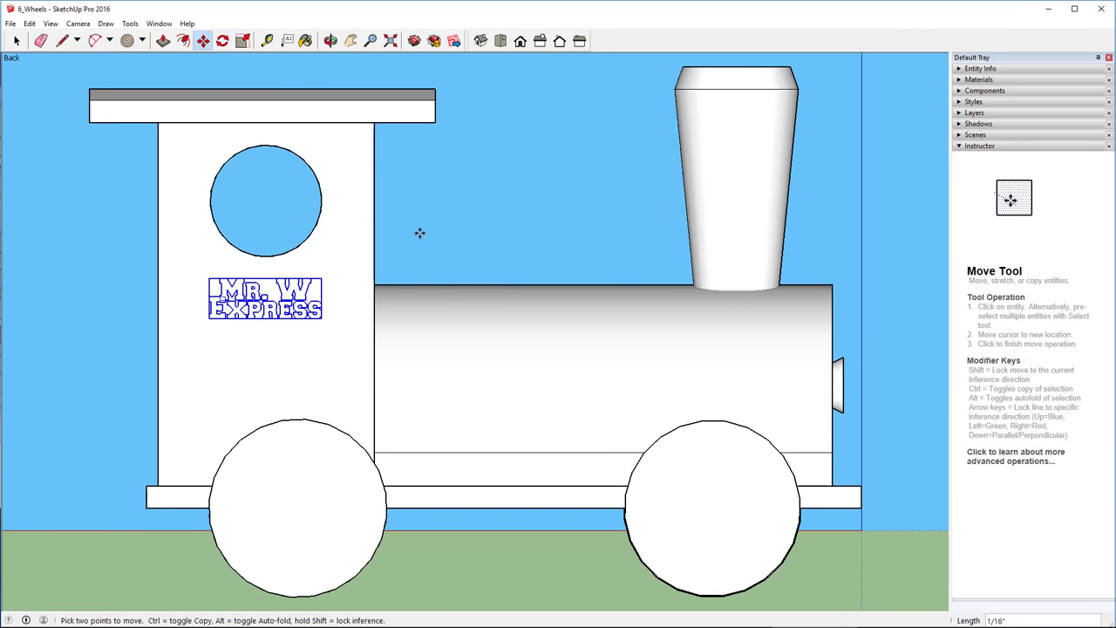
- Clear the selection, orbit and fit the whole locomotive in view, then activate Paint Bucket
{"action": "left_click", "coordinate": [15, 41]}
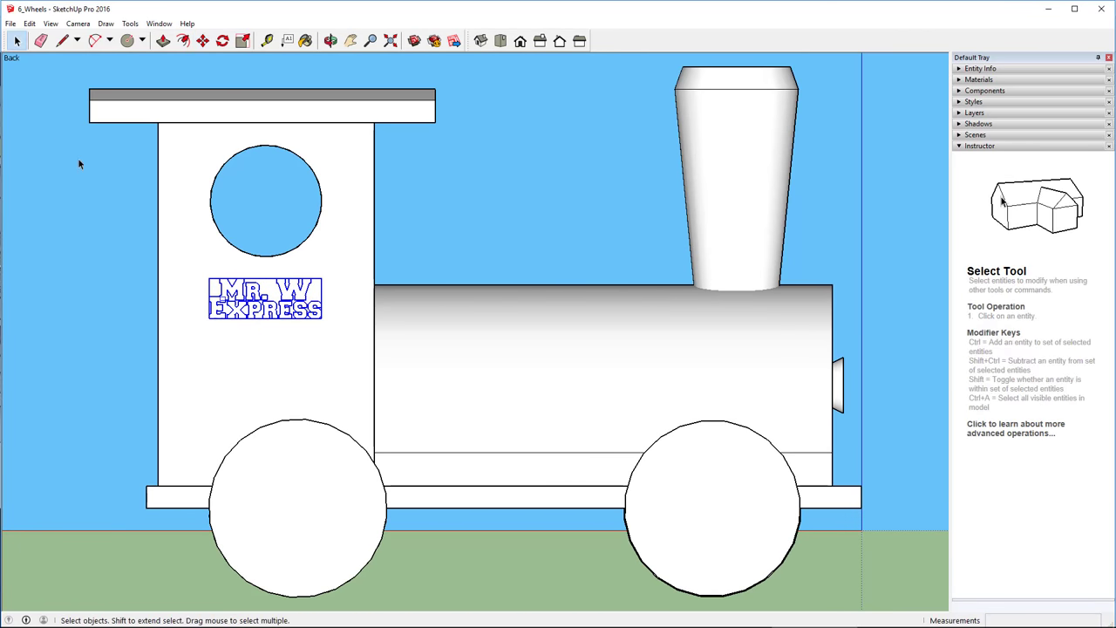
{"action": "left_click", "coordinate": [77, 160]}
{"action": "middle_click_drag", "start_coordinate": [551, 248], "coordinate": [356, 406]}
{"action": "left_click", "coordinate": [390, 41]}
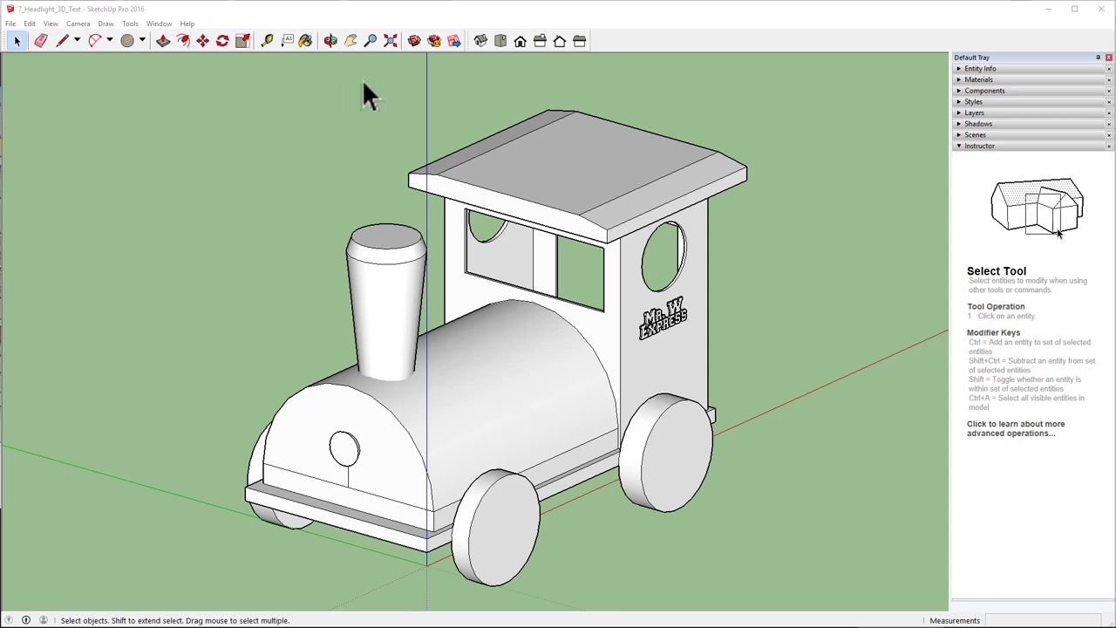
{"action": "left_click", "coordinate": [305, 40]}
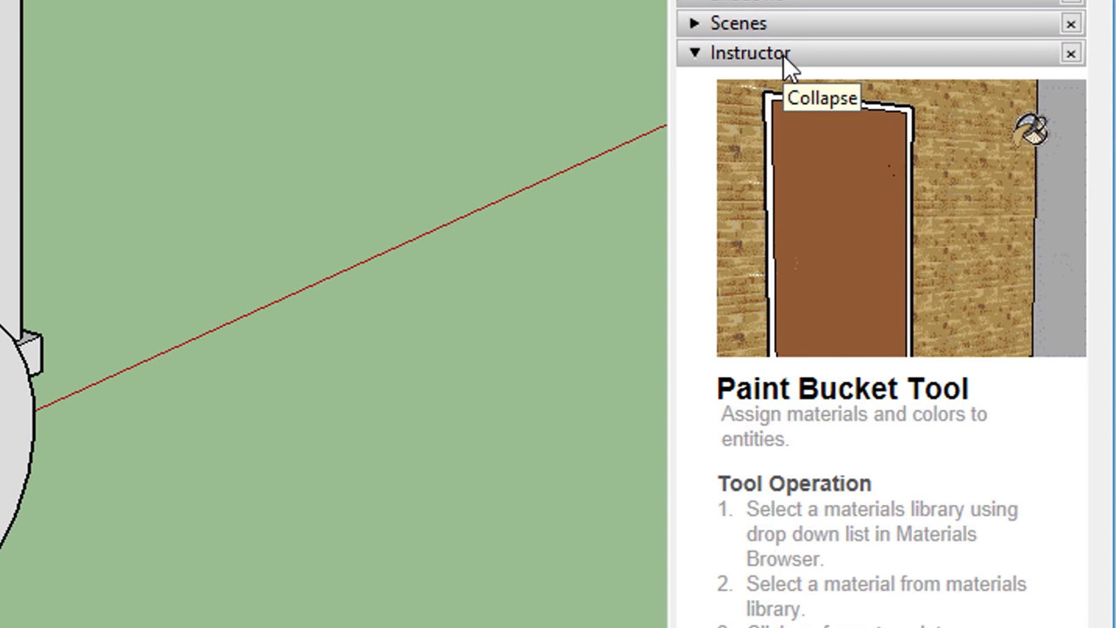
- Hide the Instructor, enlarge the Materials panel, and show the Colors collection as medium thumbnails
{"action": "left_click", "coordinate": [782, 54]}
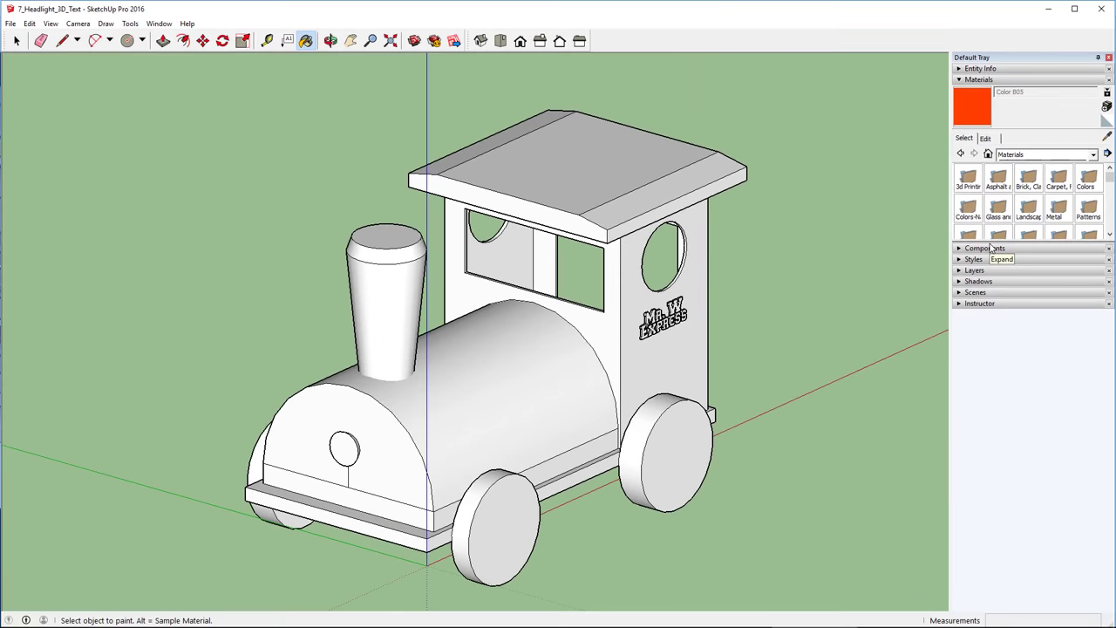
{"action": "left_click_drag", "start_coordinate": [990, 238], "coordinate": [995, 574]}
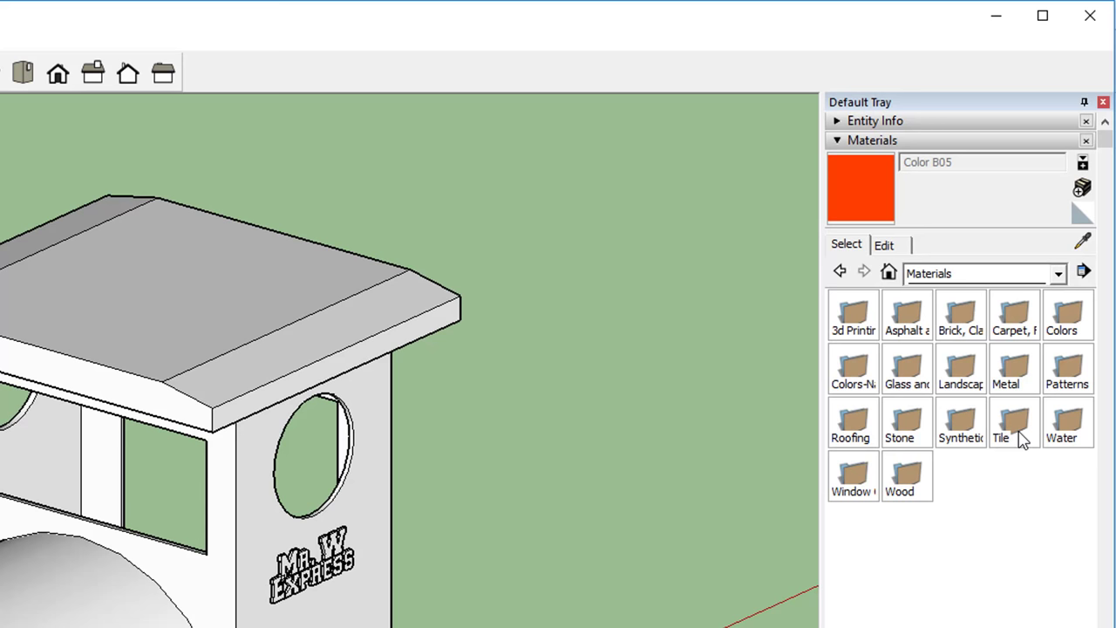
{"action": "left_click", "coordinate": [1058, 273]}
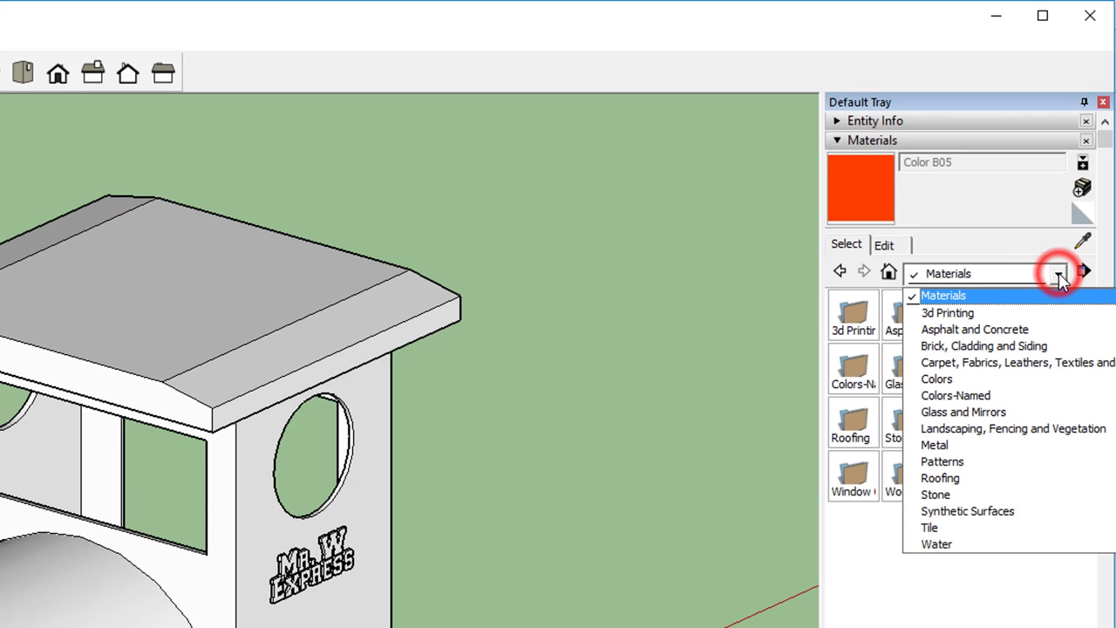
{"action": "left_click", "coordinate": [969, 380]}
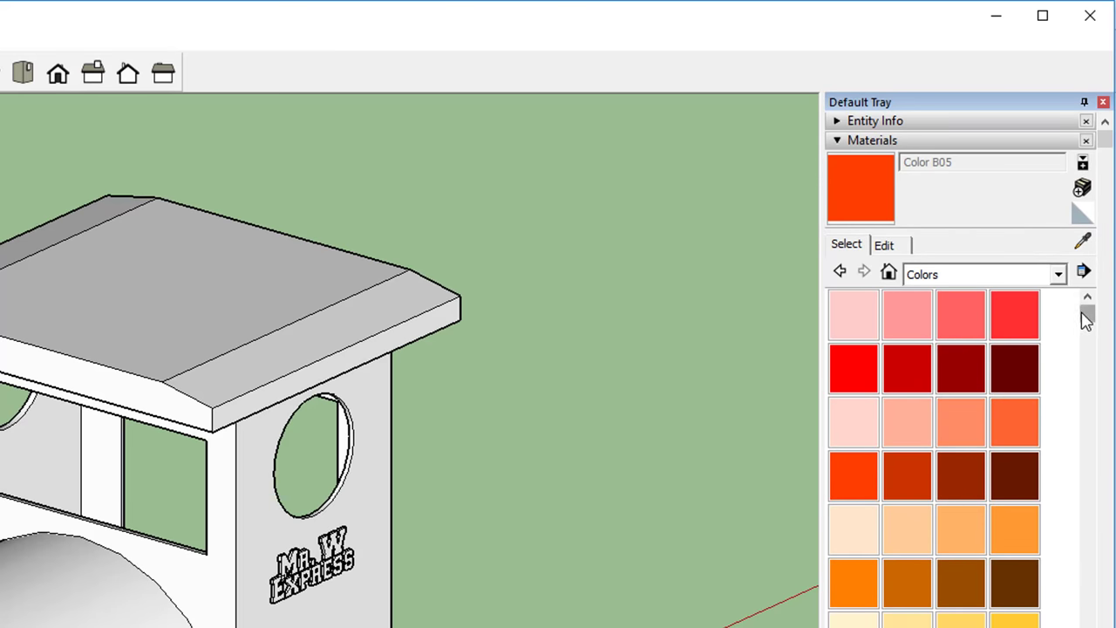
{"action": "left_click_drag", "start_coordinate": [1086, 318], "coordinate": [1081, 294]}
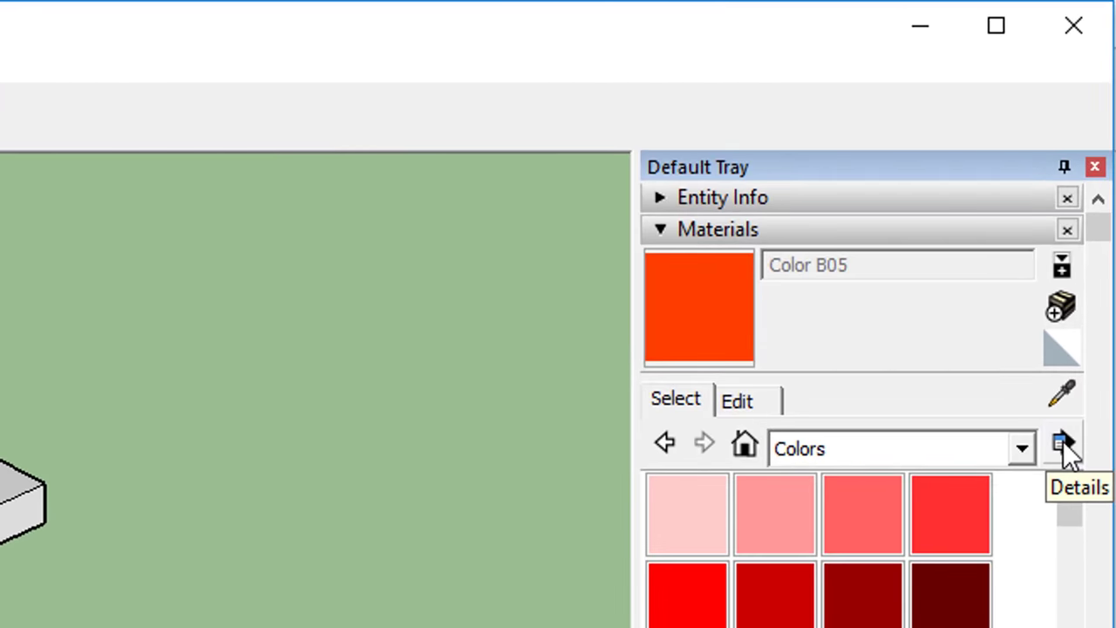
{"action": "left_click", "coordinate": [1063, 443]}
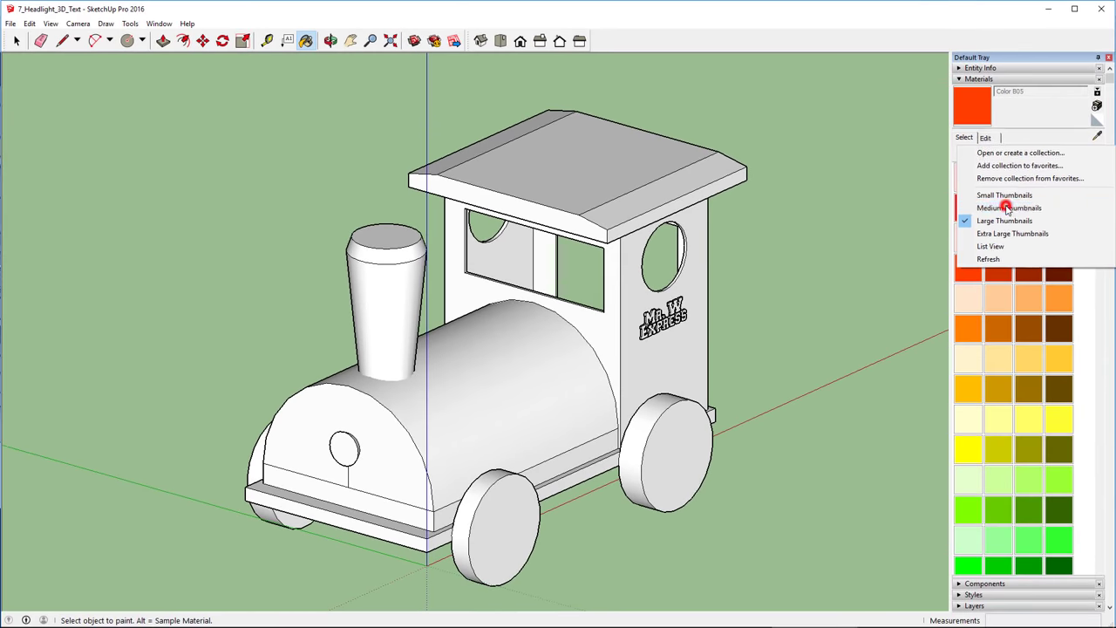
{"action": "left_click", "coordinate": [828, 547]}
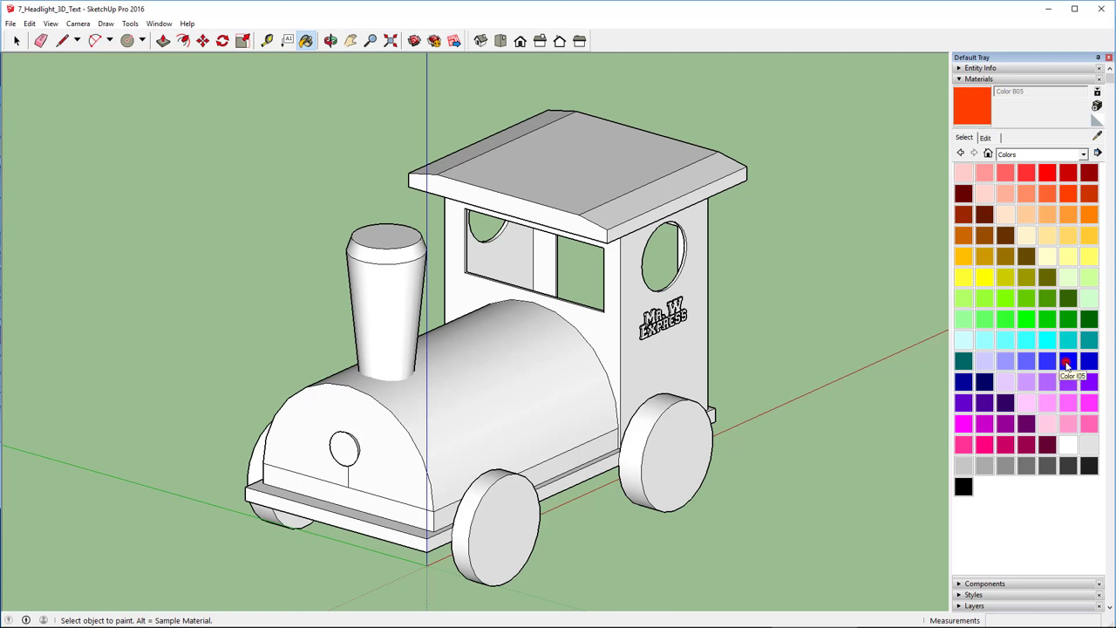
- Choose blue Color I05 and paint the roof's fascia, edge strips, top face and back strip
{"action": "left_click", "coordinate": [1067, 363]}
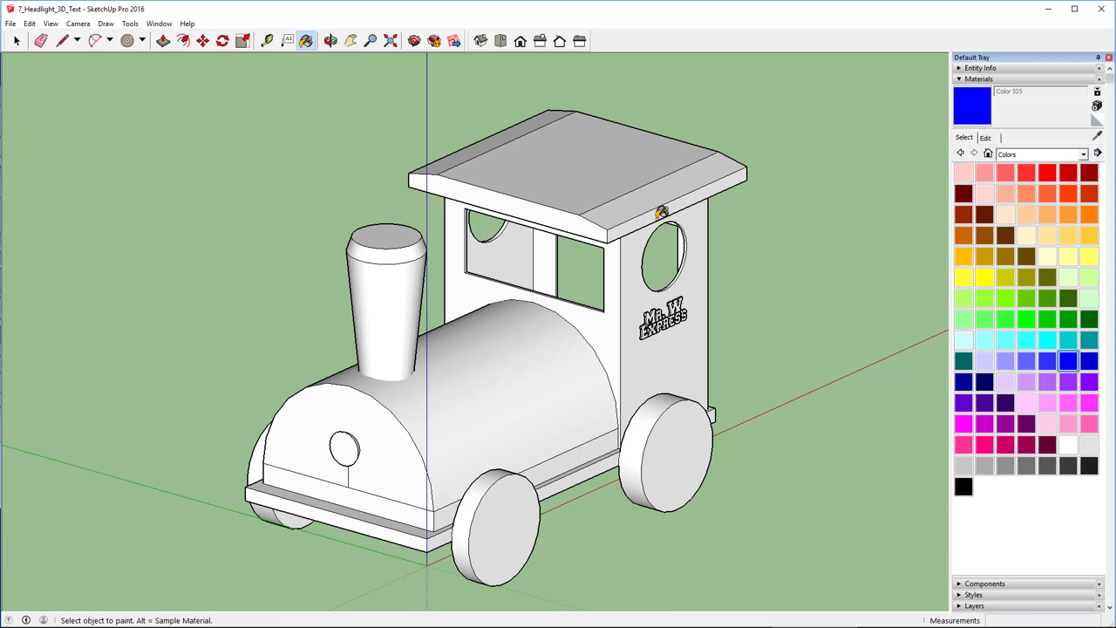
{"action": "left_click", "coordinate": [660, 214]}
{"action": "left_click", "coordinate": [575, 219]}
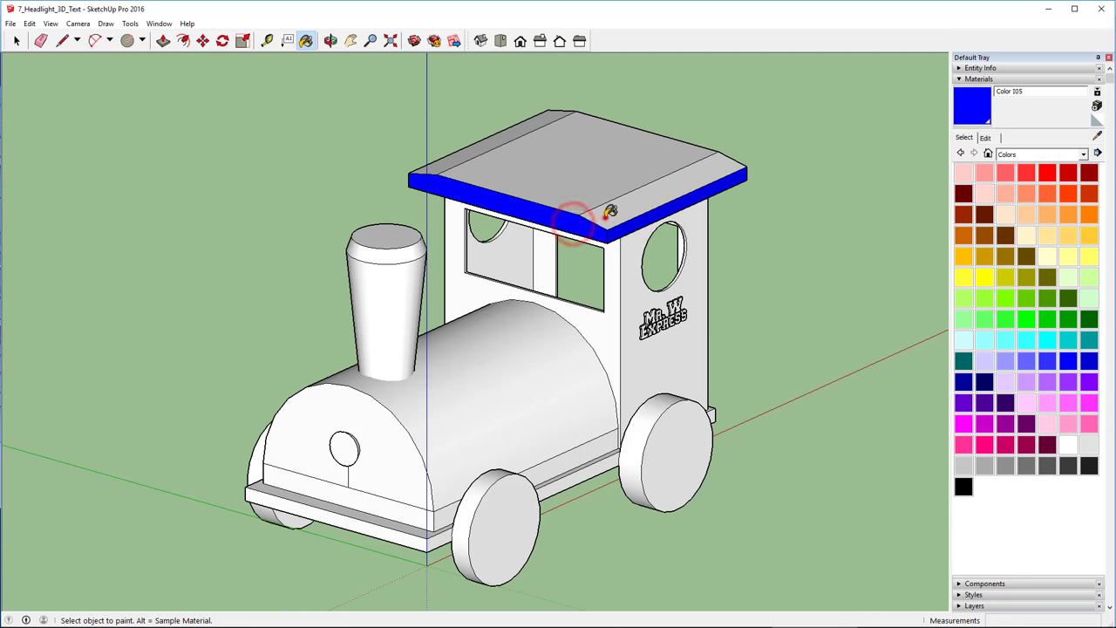
{"action": "left_click", "coordinate": [605, 216]}
{"action": "left_click", "coordinate": [578, 174]}
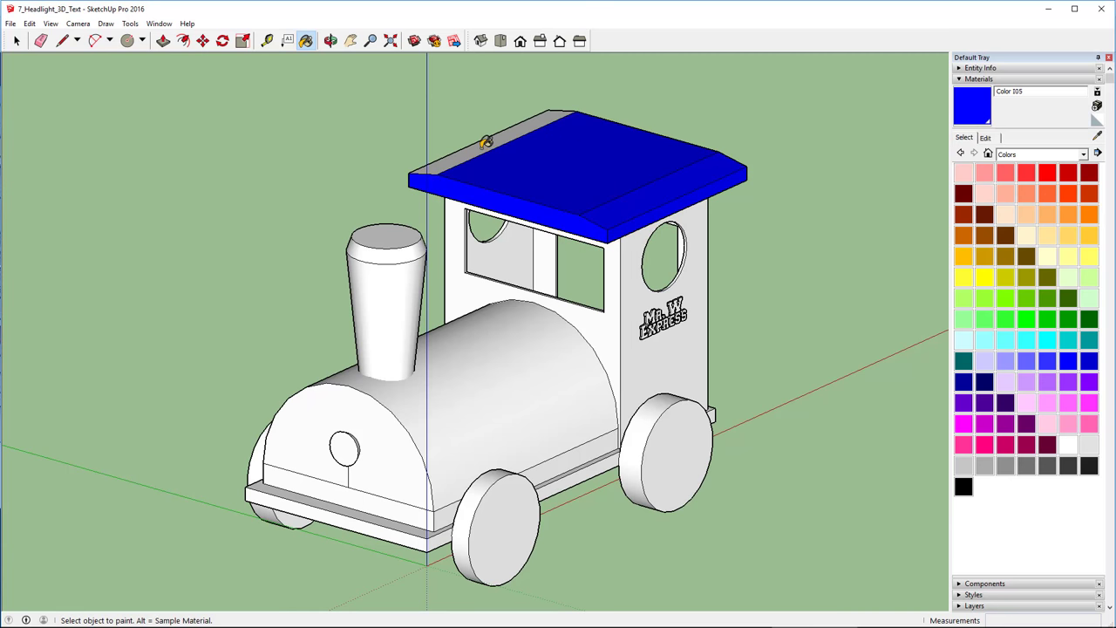
{"action": "left_click", "coordinate": [485, 142]}
- Paint the roof's front fascia, rear fascia and last hidden white face blue
{"action": "mouse_move", "coordinate": [319, 191]}
{"action": "middle_mouse_down"}
{"action": "mouse_move", "coordinate": [334, 218]}
{"action": "mouse_move", "coordinate": [525, 270]}
{"action": "mouse_move", "coordinate": [898, 258]}
{"action": "middle_mouse_up"}
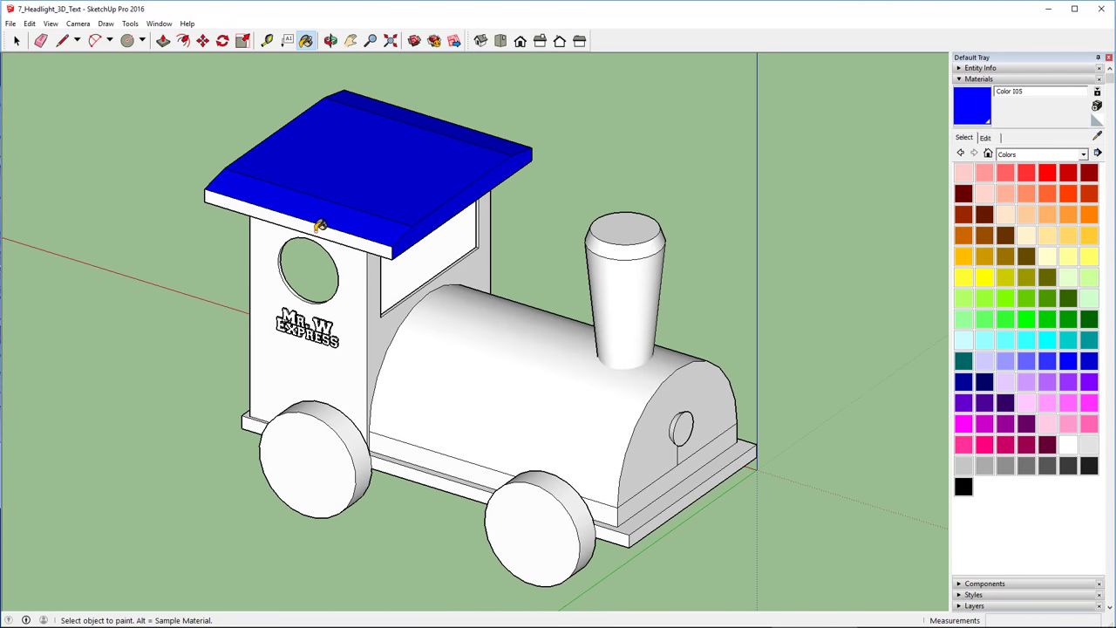
{"action": "left_click", "coordinate": [319, 225]}
{"action": "mouse_move", "coordinate": [180, 269]}
{"action": "middle_mouse_down"}
{"action": "mouse_move", "coordinate": [805, 285]}
{"action": "mouse_move", "coordinate": [553, 304]}
{"action": "middle_mouse_up"}
{"action": "left_click", "coordinate": [460, 314]}
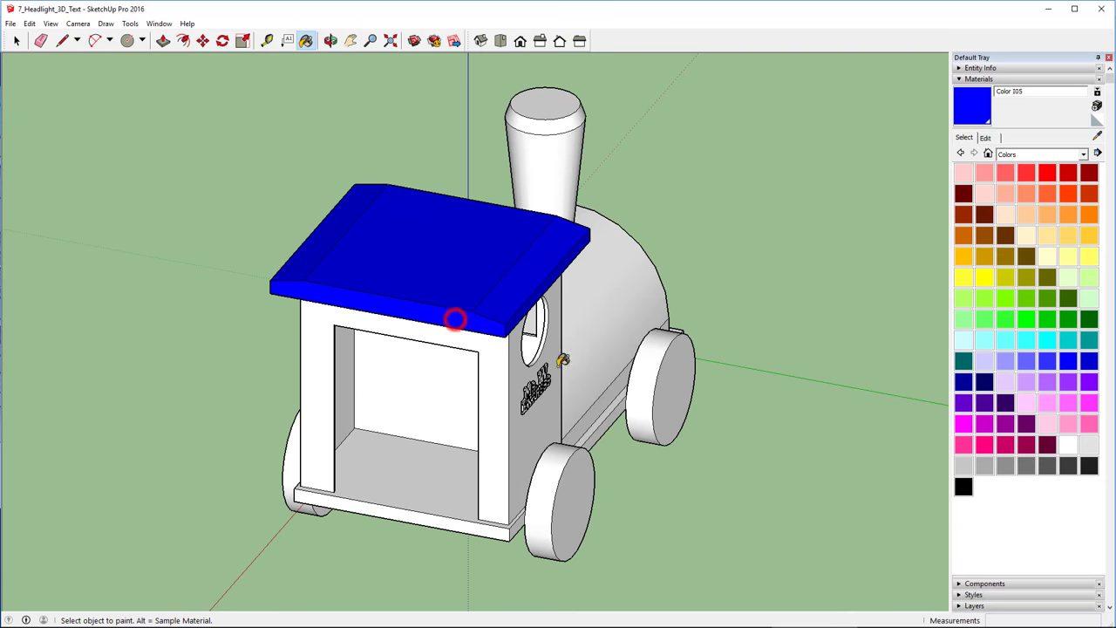
{"action": "mouse_move", "coordinate": [789, 494]}
{"action": "middle_mouse_down"}
{"action": "mouse_move", "coordinate": [715, 404]}
{"action": "mouse_move", "coordinate": [707, 187]}
{"action": "middle_mouse_up"}
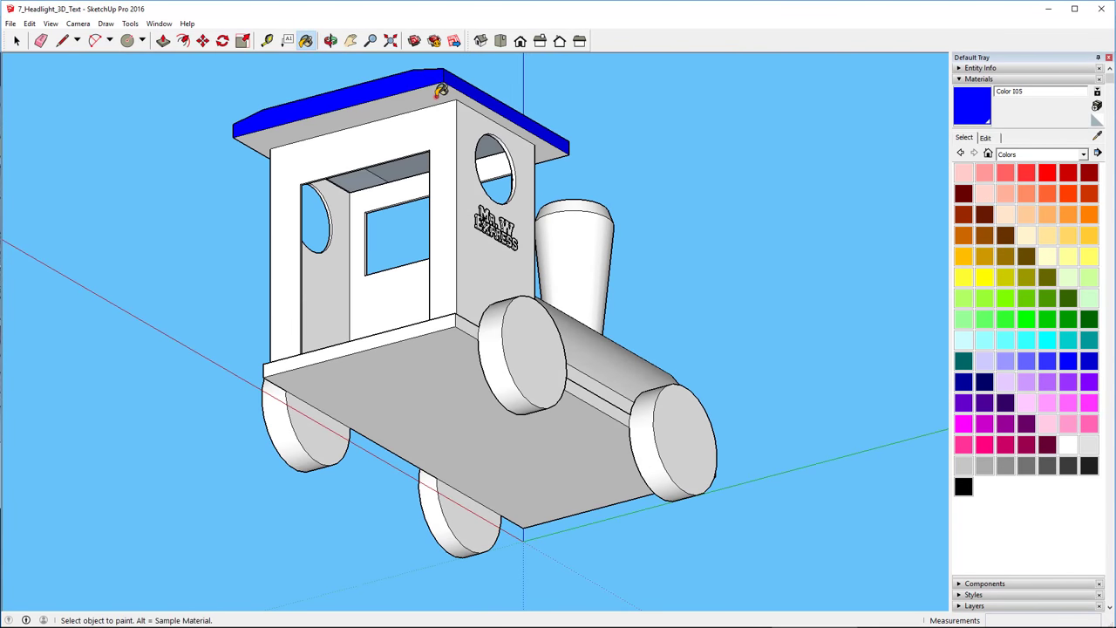
{"action": "left_click", "coordinate": [442, 91]}
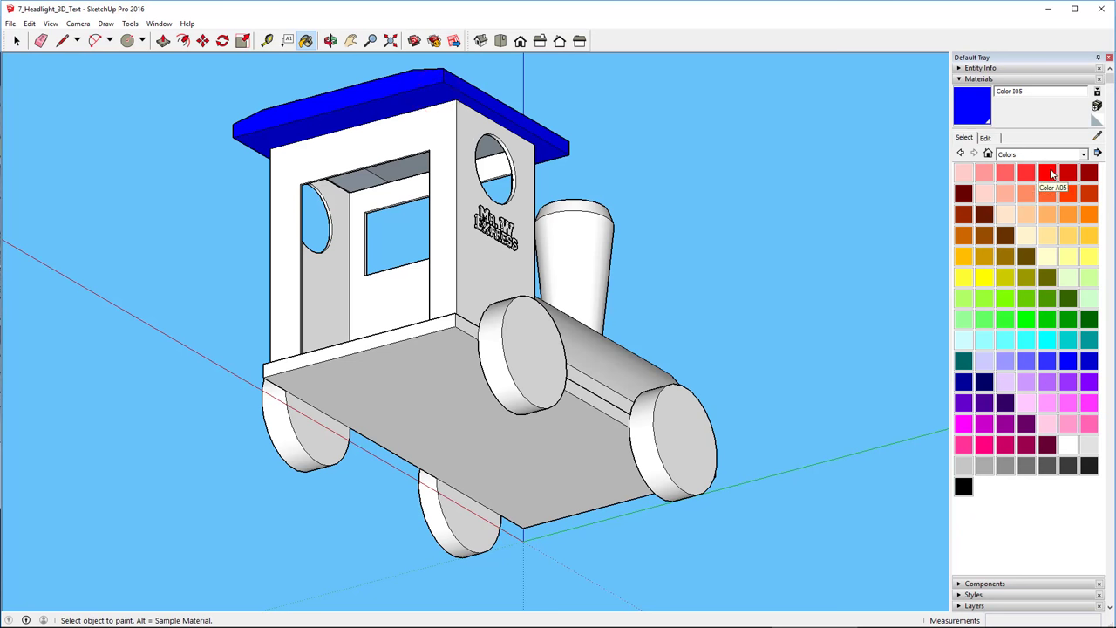
- Choose red Color A05 and paint the cab's front, lettered side and round window rim
{"action": "left_click", "coordinate": [1051, 175]}
{"action": "left_click", "coordinate": [438, 129]}
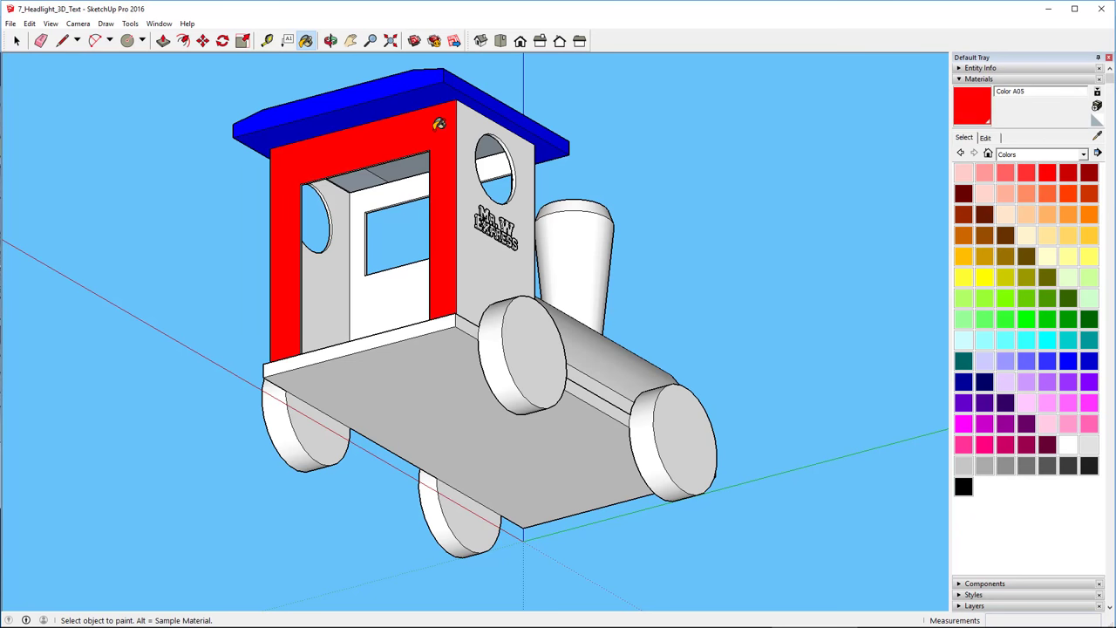
{"action": "left_click", "coordinate": [480, 122]}
{"action": "scroll", "coordinate": [510, 164], "scroll_direction": "up", "scroll_amount": 4}
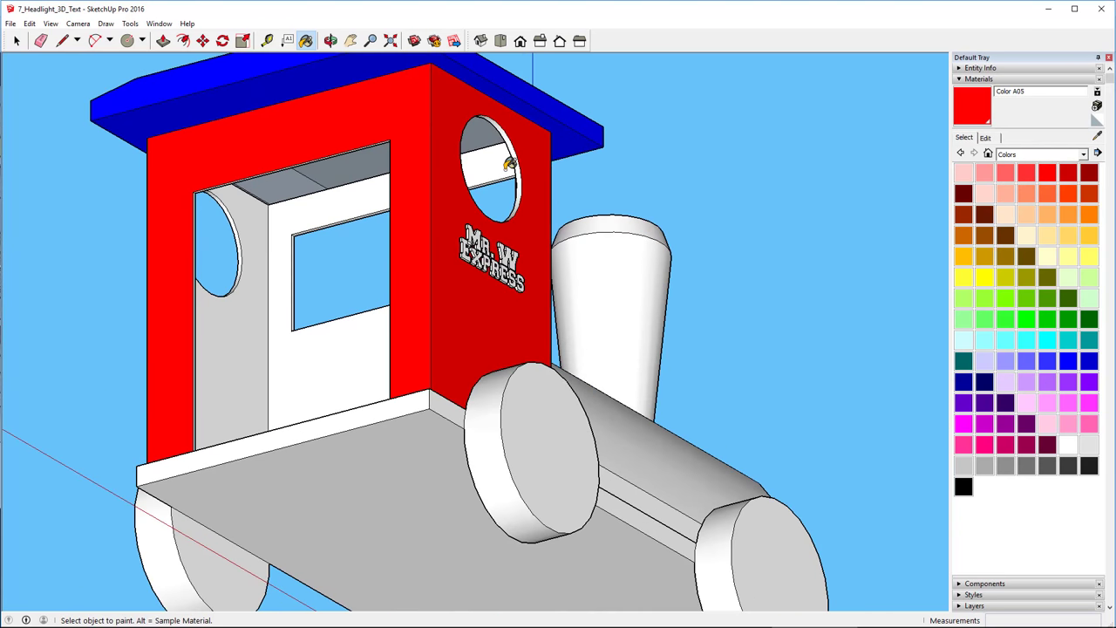
{"action": "scroll", "coordinate": [510, 164], "scroll_direction": "up", "scroll_amount": 2}
{"action": "left_click", "coordinate": [508, 157]}
{"action": "left_click", "coordinate": [494, 157]}
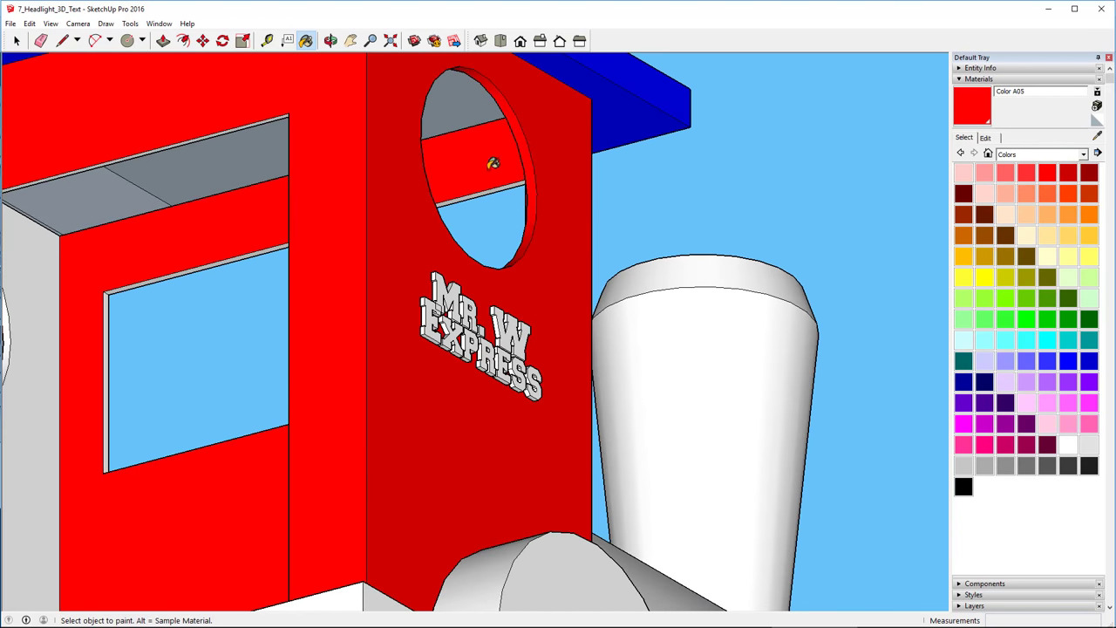
- Paint the cab's left side, inner top strip, corner and top edge strips and top face red
{"action": "left_click", "coordinate": [26, 272]}
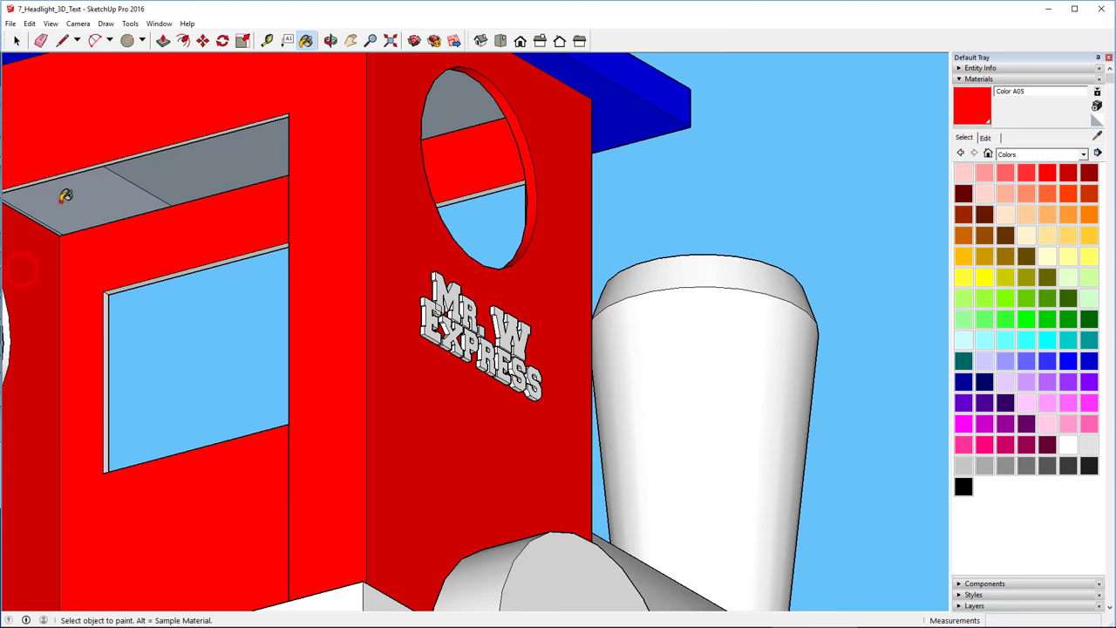
{"action": "left_click", "coordinate": [64, 197]}
{"action": "scroll", "coordinate": [30, 226], "scroll_direction": "up", "scroll_amount": 3}
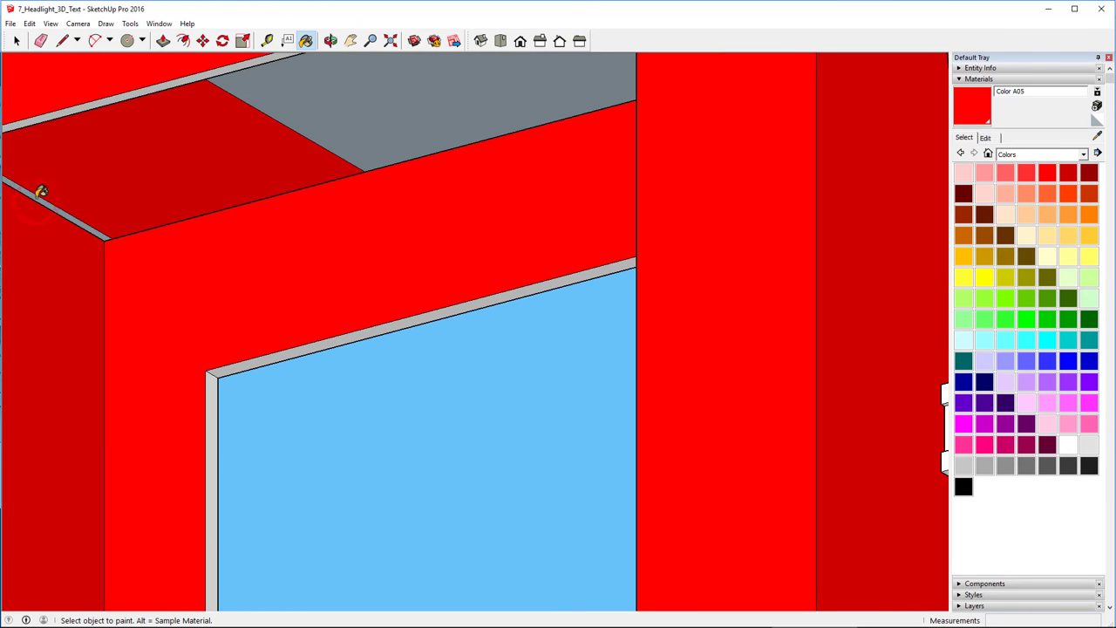
{"action": "left_click", "coordinate": [35, 198]}
{"action": "left_click", "coordinate": [48, 112]}
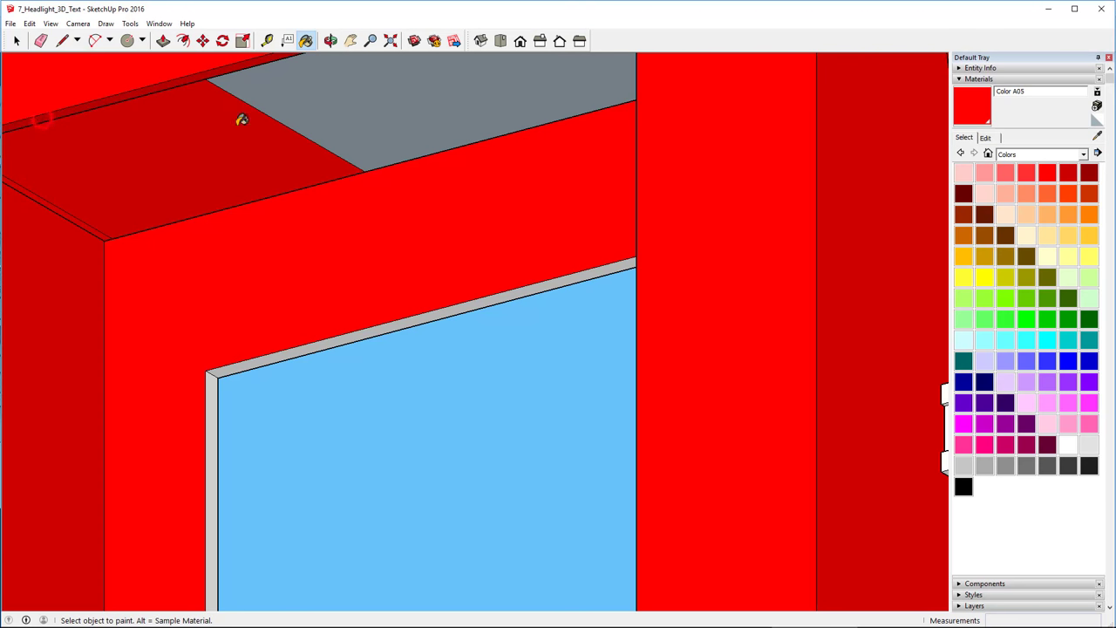
{"action": "left_click", "coordinate": [408, 112]}
- Paint the window frame's top and left strips and the round window's curved rim red
{"action": "scroll", "coordinate": [446, 275], "scroll_direction": "down", "scroll_amount": 2}
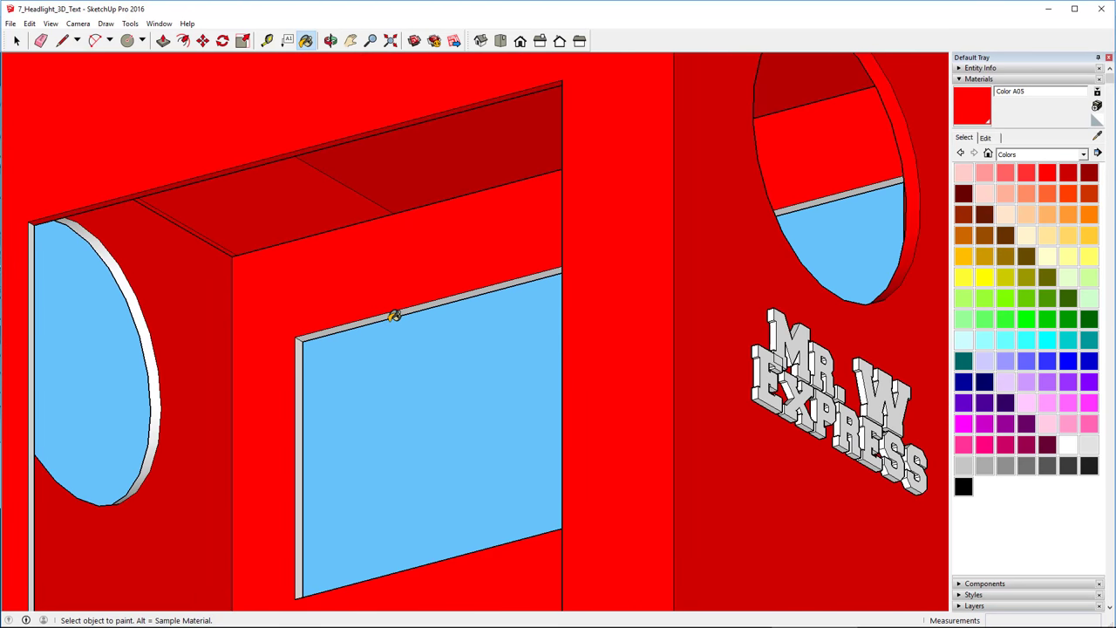
{"action": "left_click", "coordinate": [390, 313]}
{"action": "left_click", "coordinate": [303, 373]}
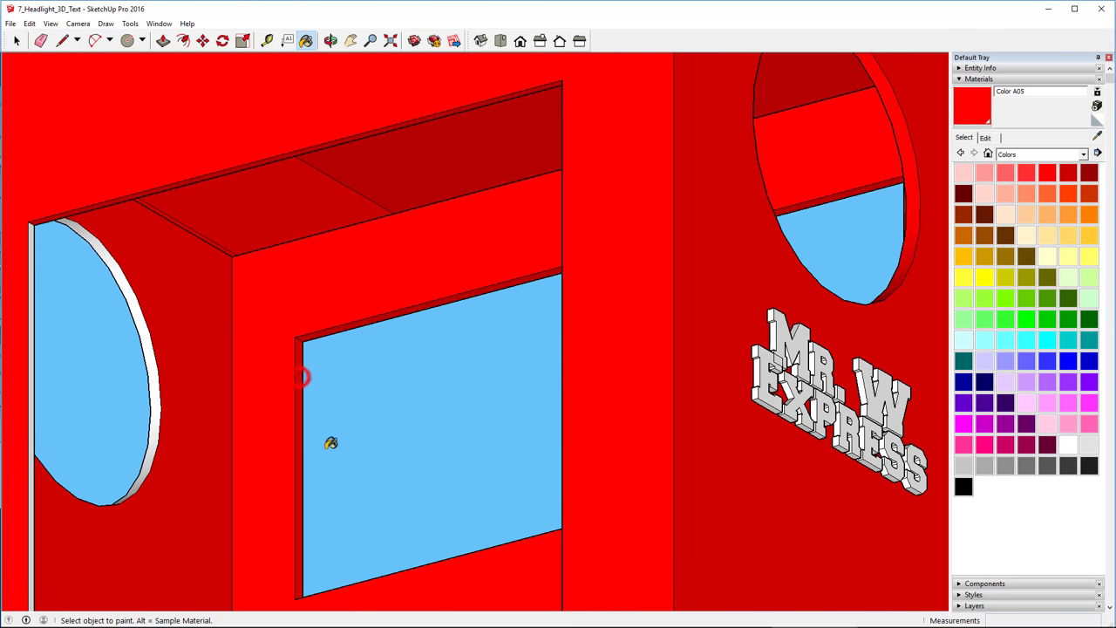
{"action": "left_click", "coordinate": [143, 401]}
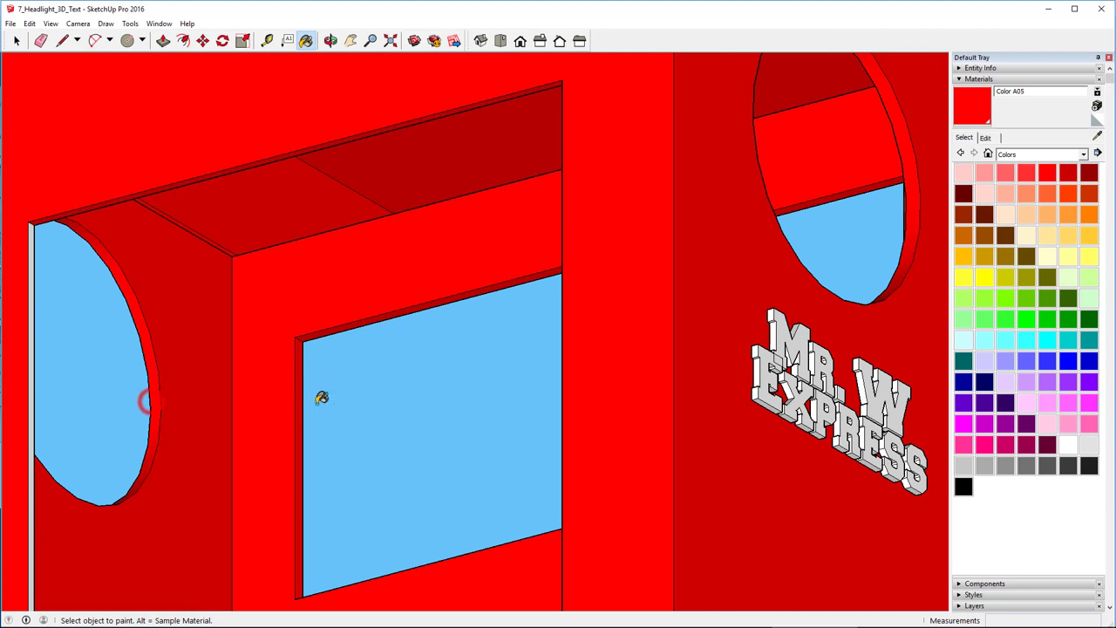
{"action": "scroll", "coordinate": [420, 407], "scroll_direction": "down", "scroll_amount": 10}
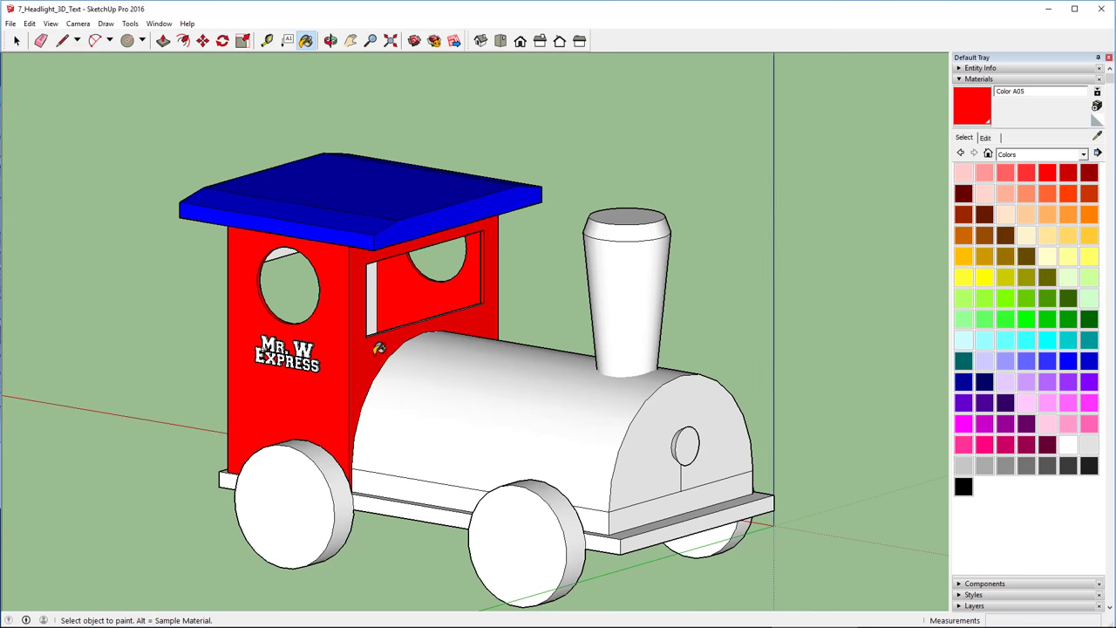
- Paint the boiler's top, front face, lower front panel and both lower side strips orange Color C05
{"action": "left_click", "coordinate": [1089, 214]}
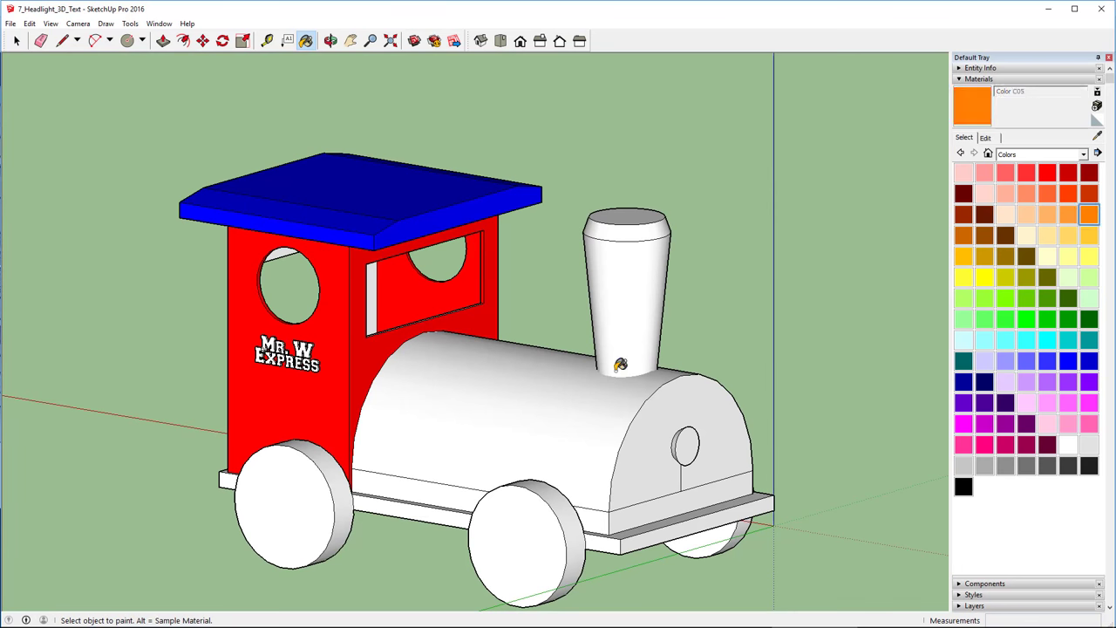
{"action": "left_click", "coordinate": [575, 386]}
{"action": "left_click", "coordinate": [640, 473]}
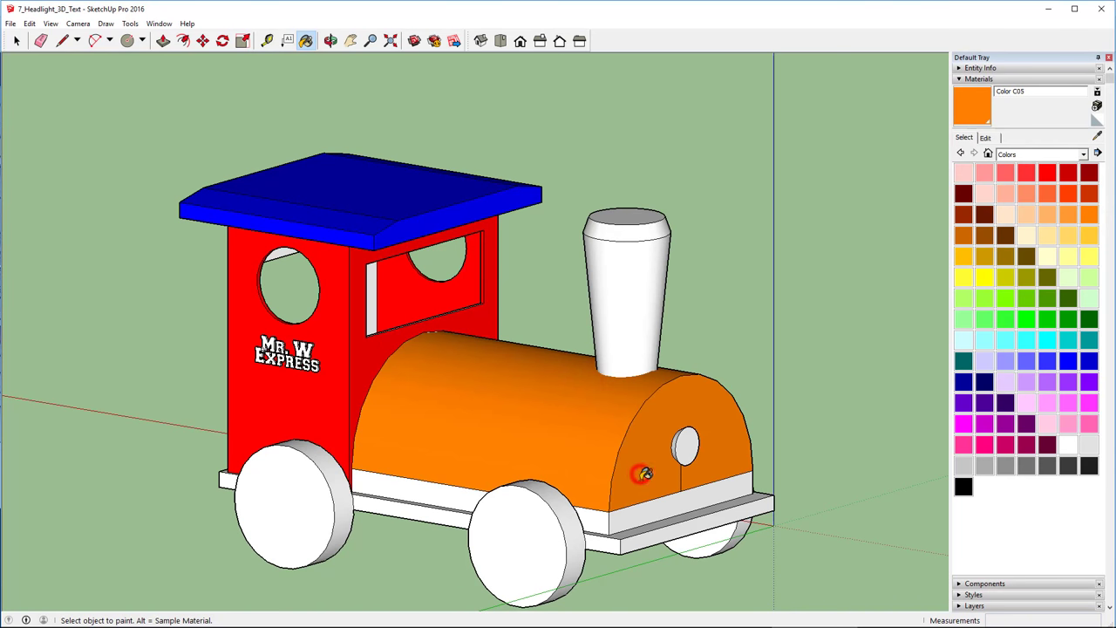
{"action": "left_click", "coordinate": [668, 500]}
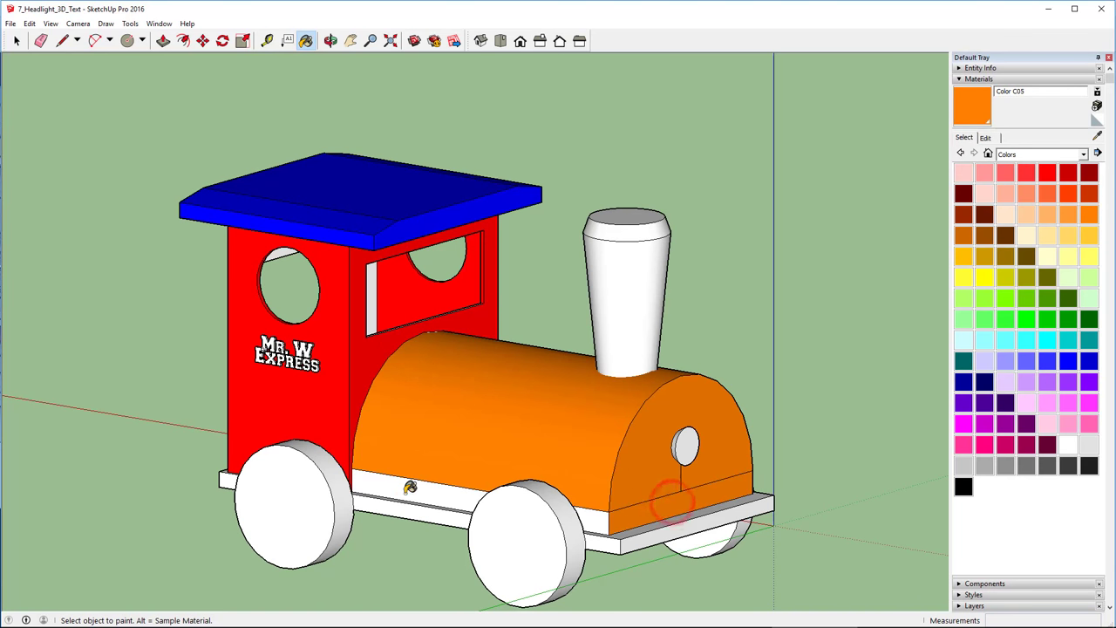
{"action": "left_click", "coordinate": [404, 493]}
{"action": "mouse_move", "coordinate": [787, 491]}
{"action": "middle_mouse_down"}
{"action": "mouse_move", "coordinate": [598, 523]}
{"action": "mouse_move", "coordinate": [266, 517]}
{"action": "mouse_move", "coordinate": [364, 508]}
{"action": "middle_mouse_up"}
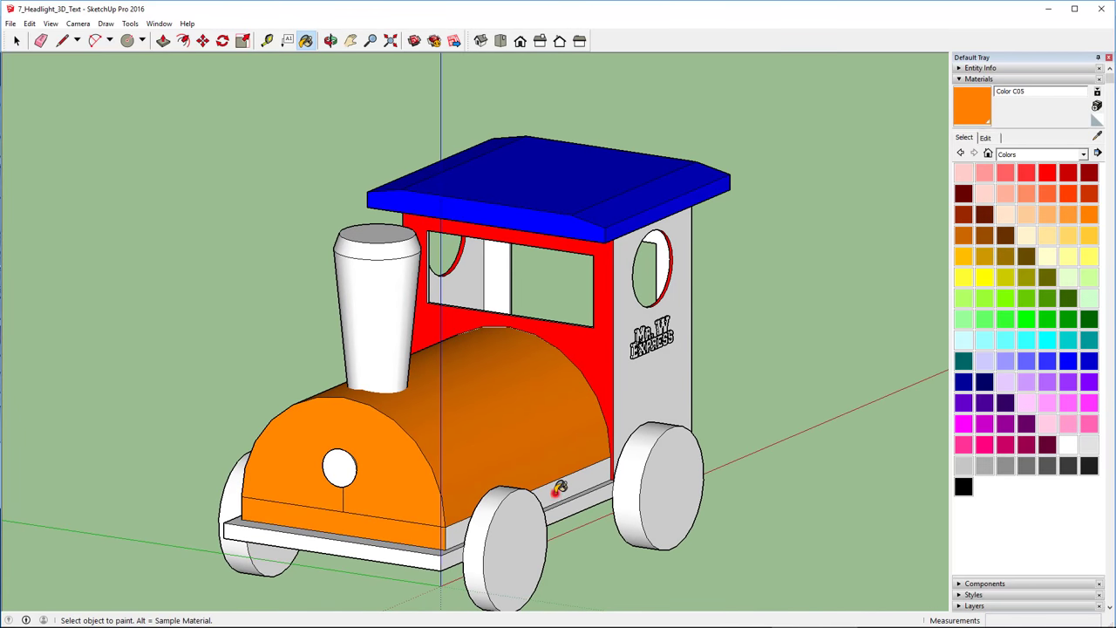
{"action": "left_click", "coordinate": [554, 493]}
{"action": "scroll", "coordinate": [455, 261], "scroll_direction": "up", "scroll_amount": 8}
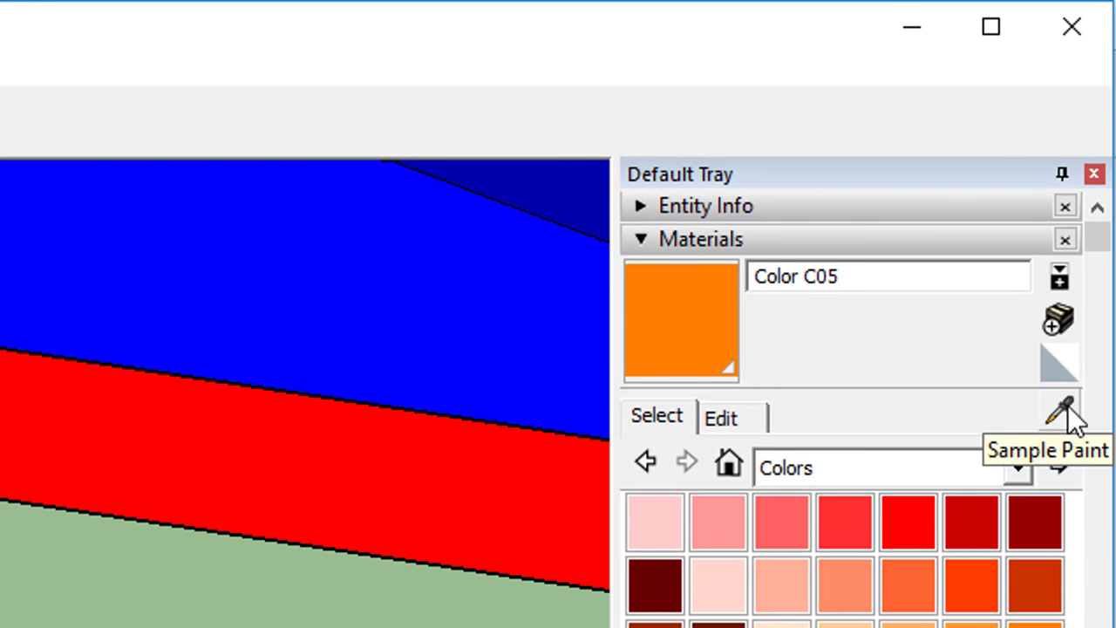
- Sample the cab's red and paint the window opening's inner edge, sill and inner faces with it
{"action": "left_click", "coordinate": [1064, 413]}
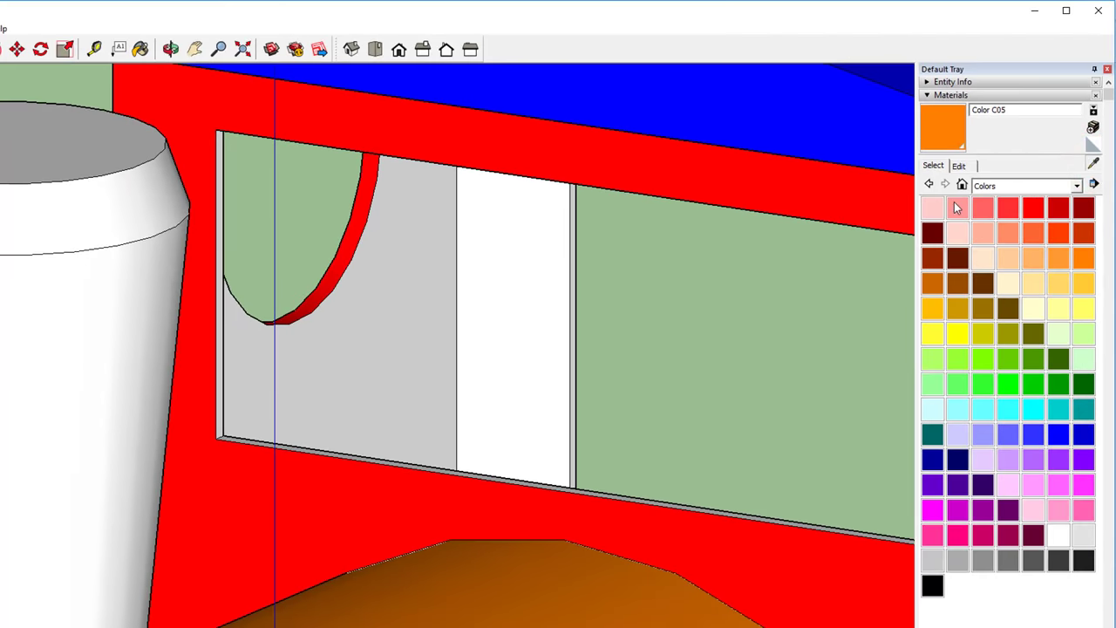
{"action": "left_click", "coordinate": [232, 491]}
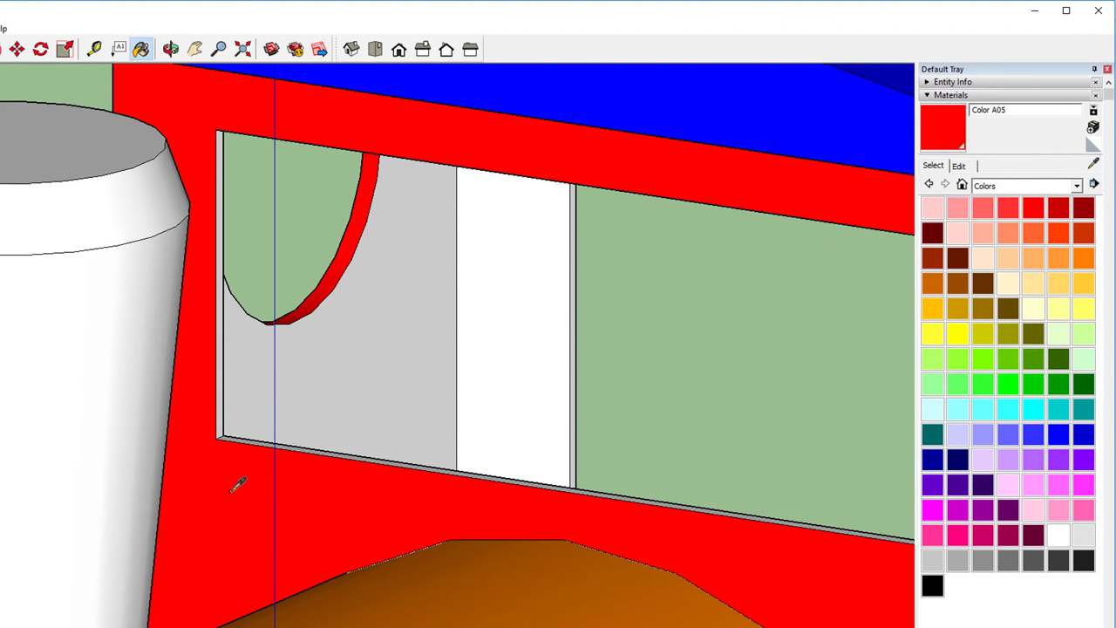
{"action": "left_click", "coordinate": [219, 412]}
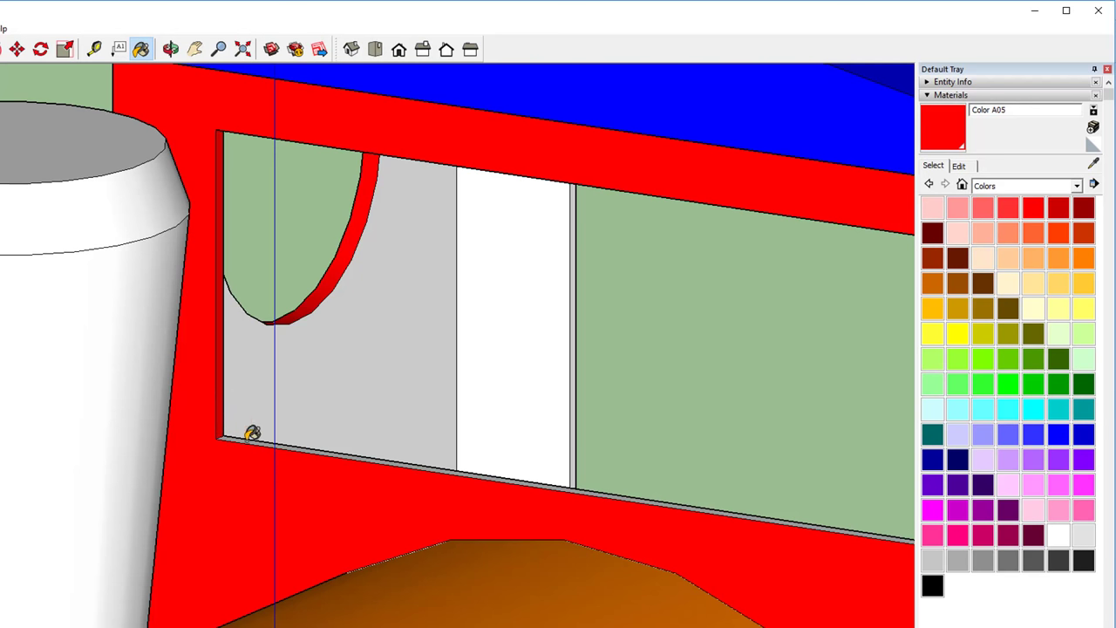
{"action": "left_click", "coordinate": [245, 437]}
{"action": "left_click", "coordinate": [249, 393]}
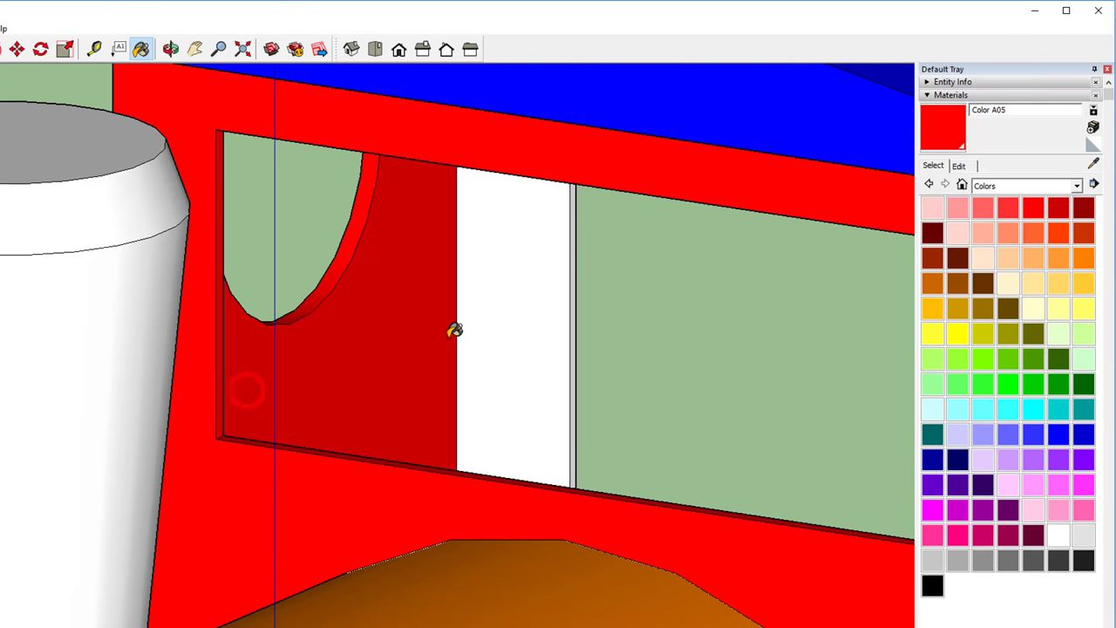
{"action": "left_click", "coordinate": [523, 306]}
{"action": "left_click", "coordinate": [573, 314]}
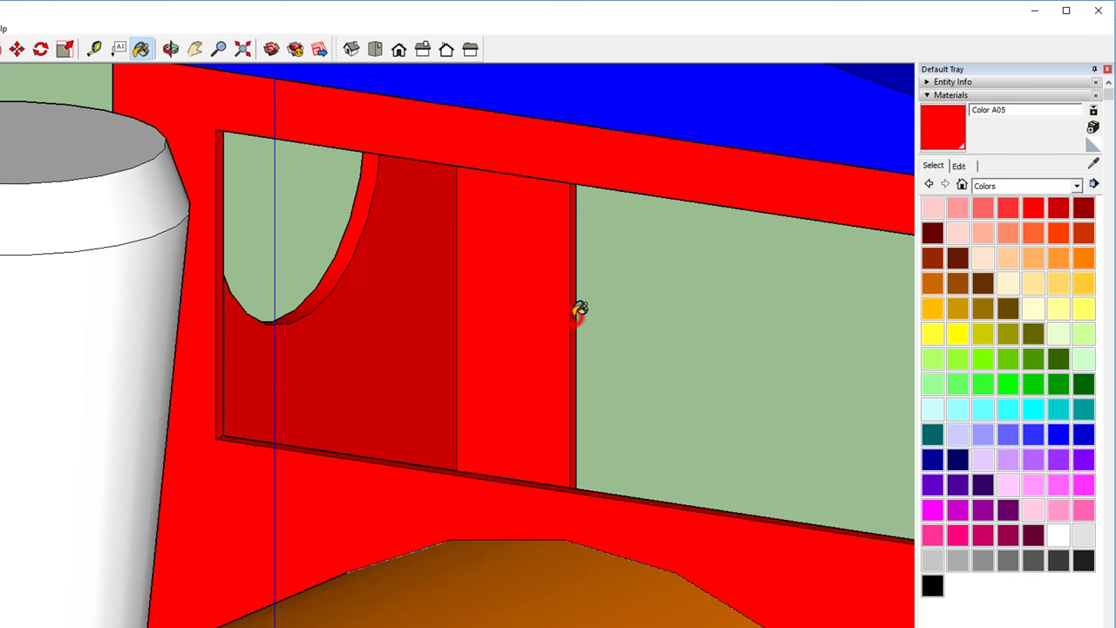
{"action": "scroll", "coordinate": [580, 310], "scroll_direction": "down", "scroll_amount": 2}
{"action": "scroll", "coordinate": [580, 309], "scroll_direction": "down", "scroll_amount": 5}
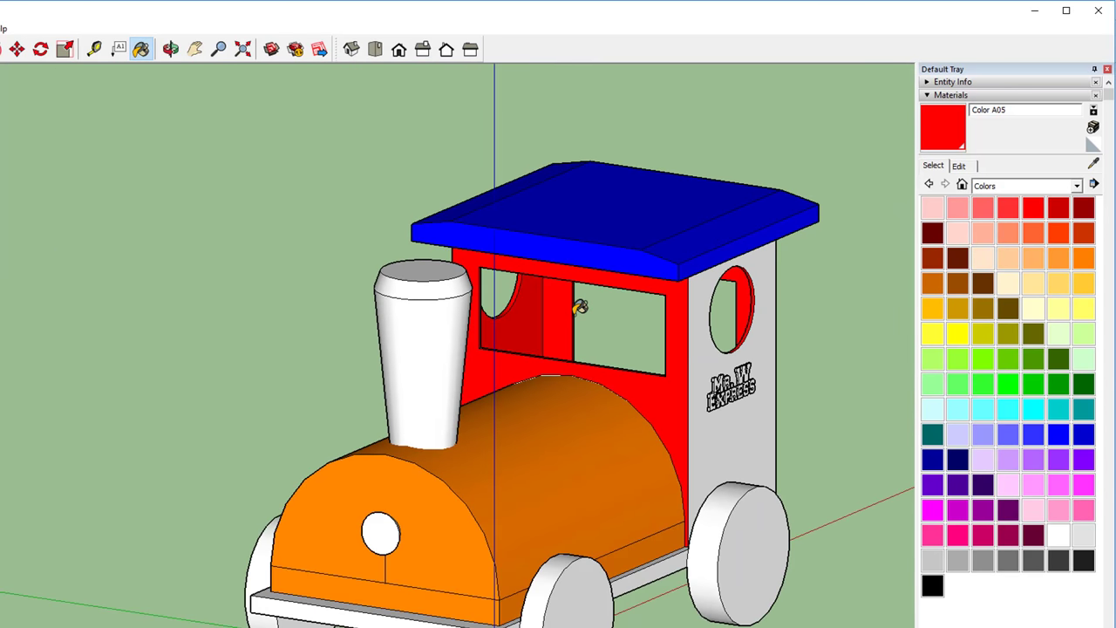
- Paint the cab's lettered side red, then orbit to view the finished train nearly front-on
{"action": "left_click", "coordinate": [757, 446]}
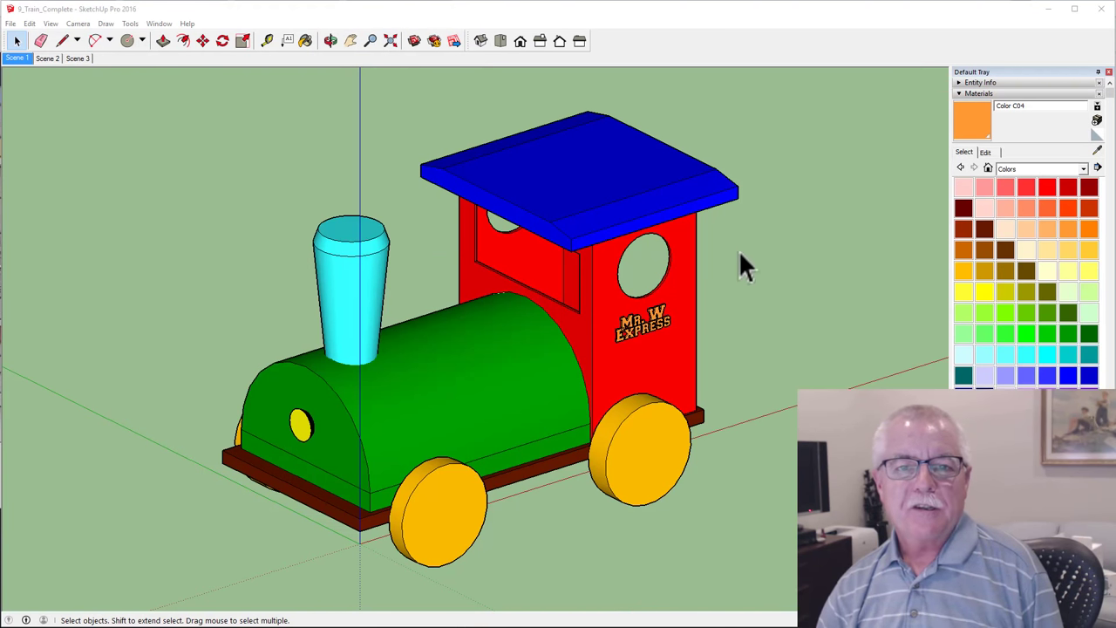
{"action": "key", "text": "o"}
{"action": "left_click_drag", "start_coordinate": [476, 382], "coordinate": [533, 397]}
{"action": "key", "text": "space"}
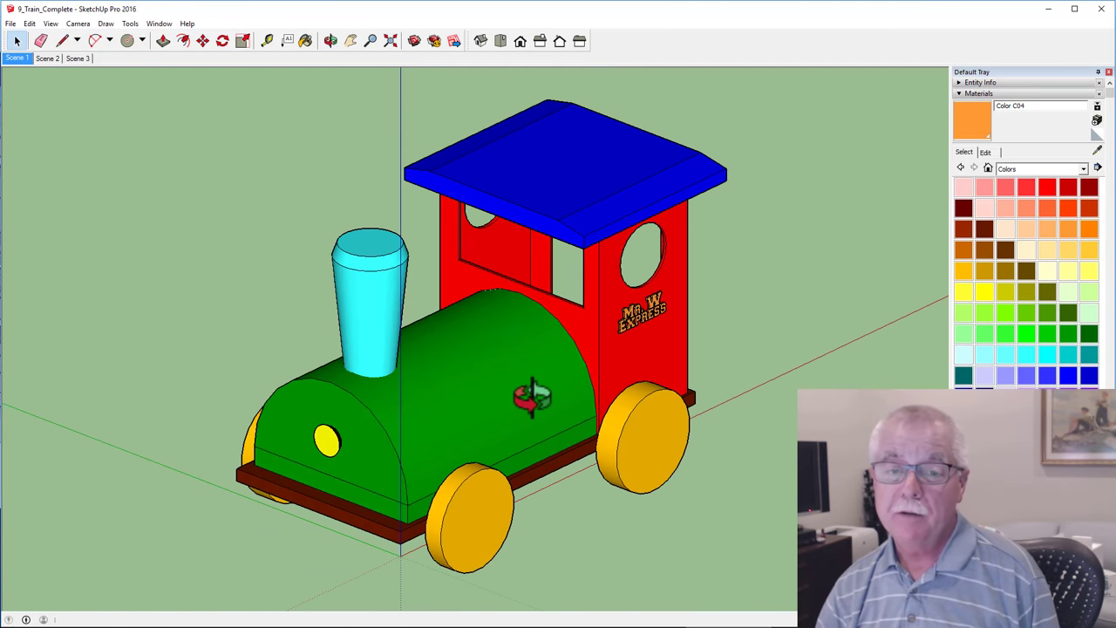